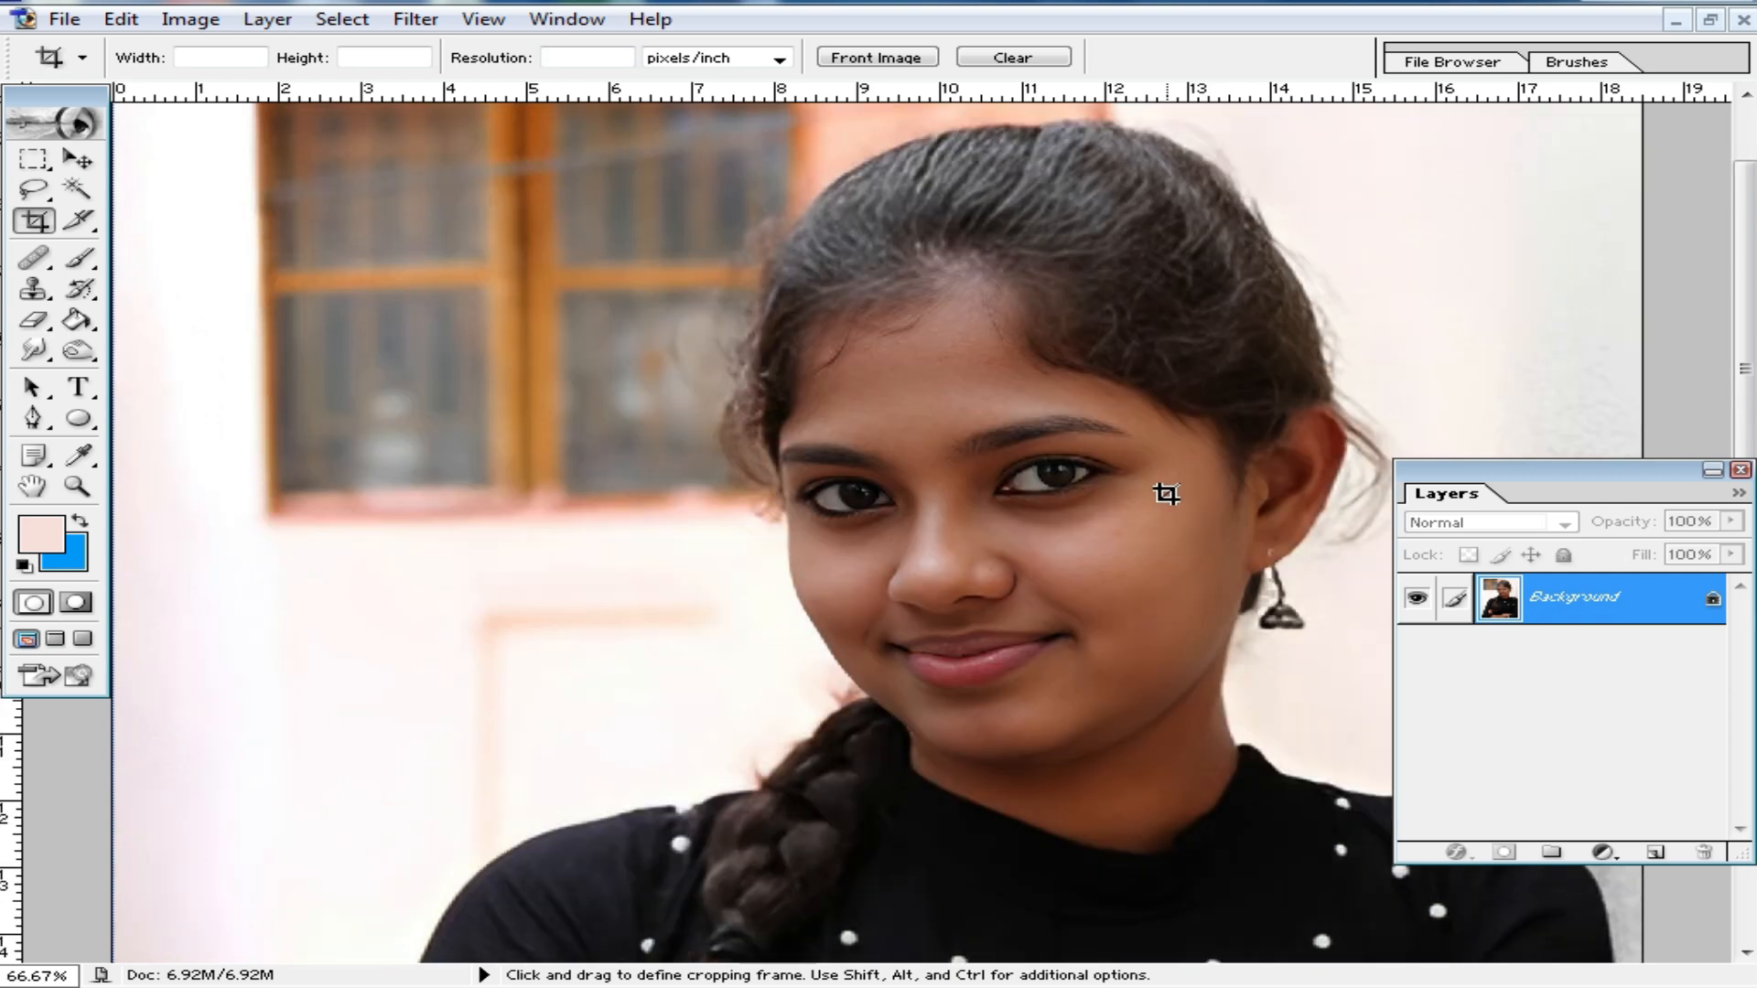
- Examine the skin tone and detail of the portrait's face, up close and at a wider view
{"action": "scroll", "coordinate": [1150, 639], "scroll_direction": "down", "scroll_amount": 5}
{"action": "left_click", "coordinate": [1146, 535], "text": "alt"}
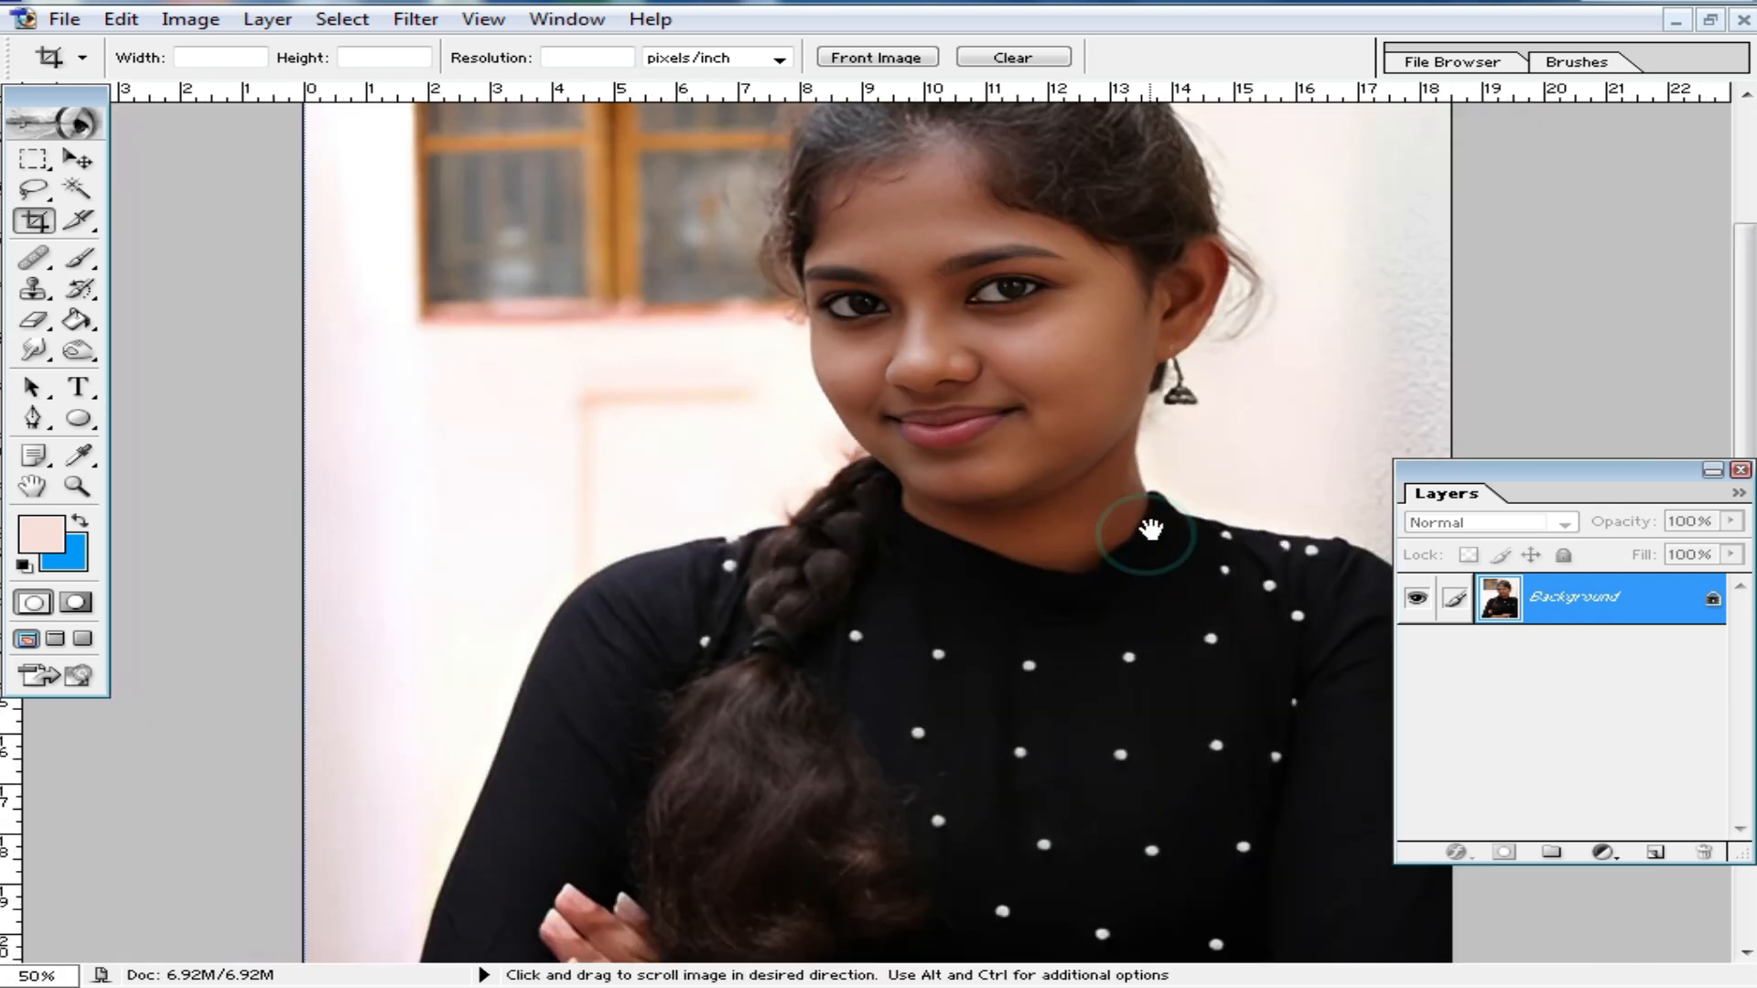
{"action": "left_click", "coordinate": [1149, 527]}
{"action": "left_click", "coordinate": [1106, 451]}
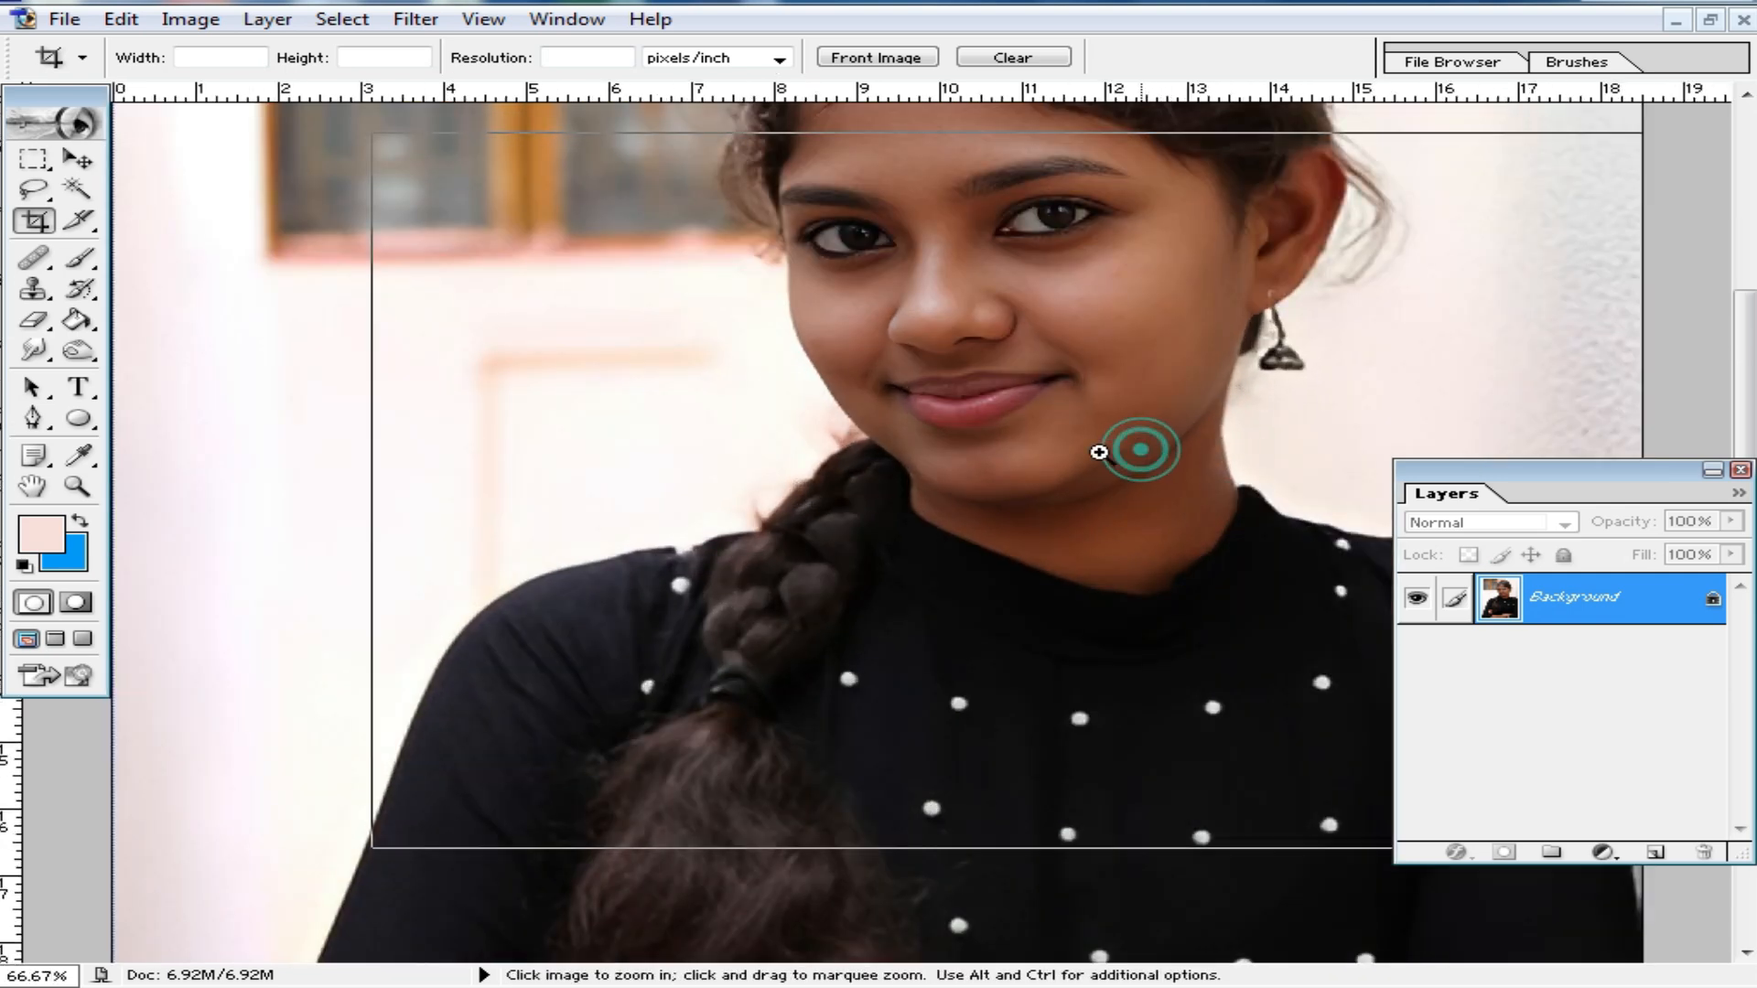
{"action": "left_click", "coordinate": [949, 441]}
{"action": "left_click_drag", "start_coordinate": [945, 397], "coordinate": [1030, 595]}
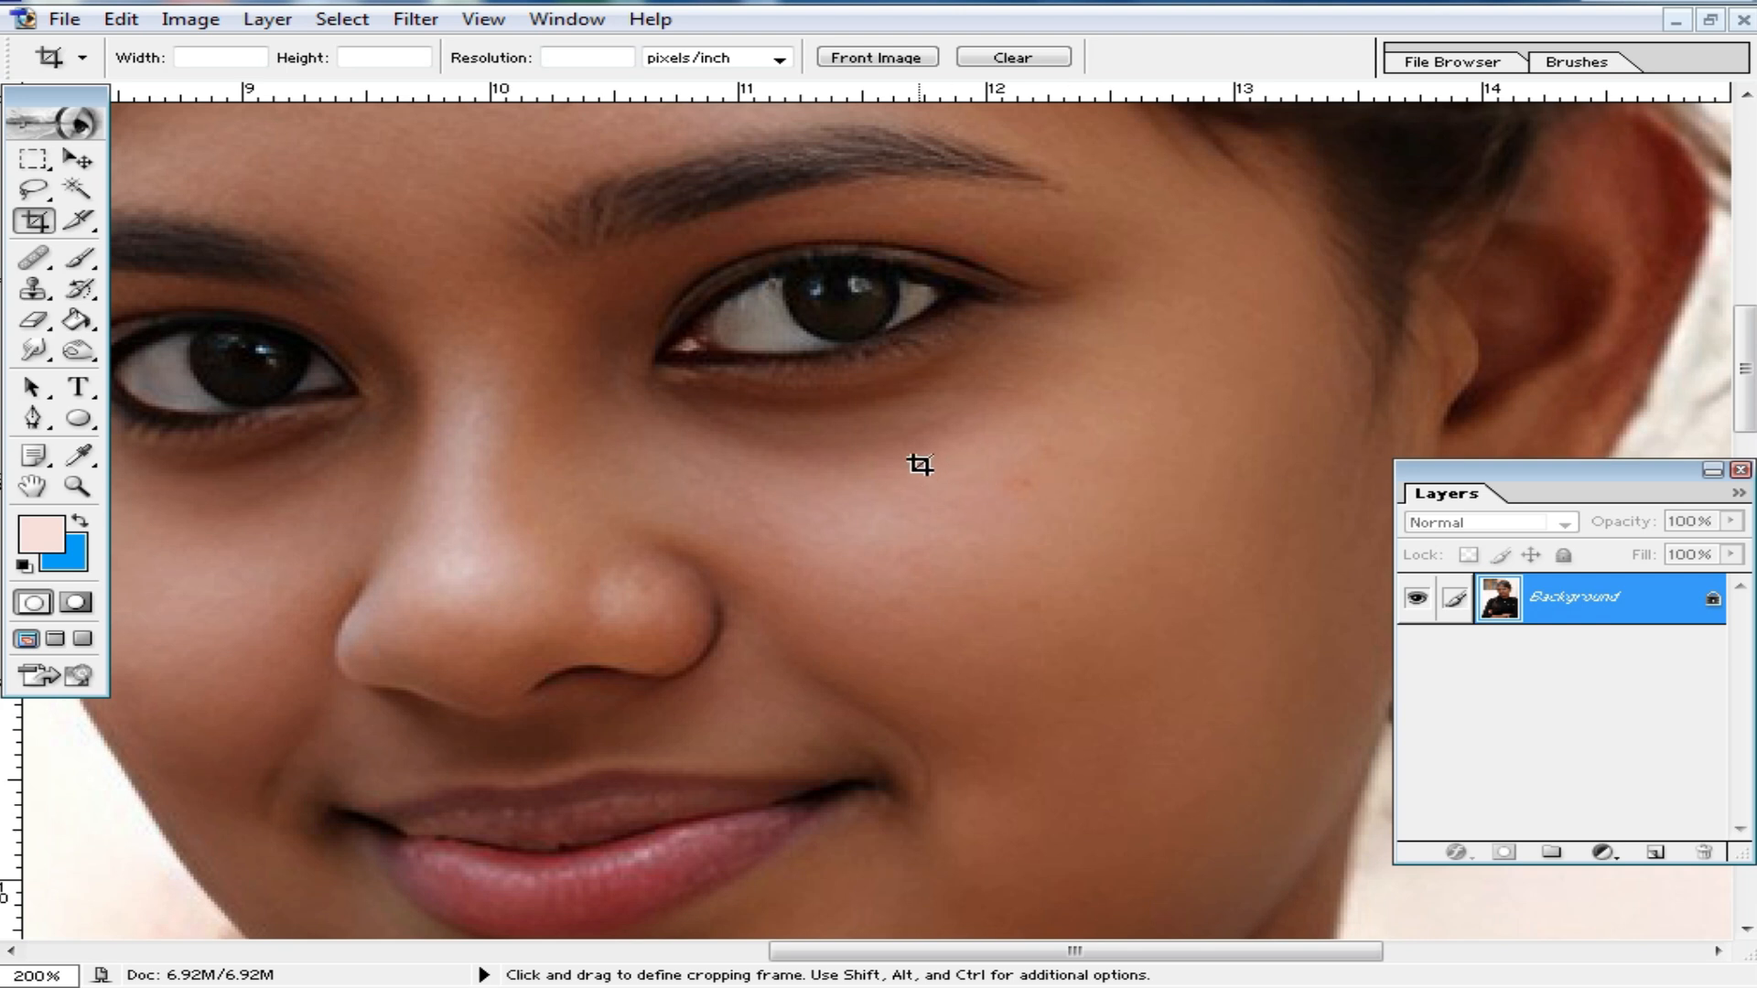
{"action": "key", "text": "ctrl+minus"}
{"action": "key", "text": "ctrl+minus"}
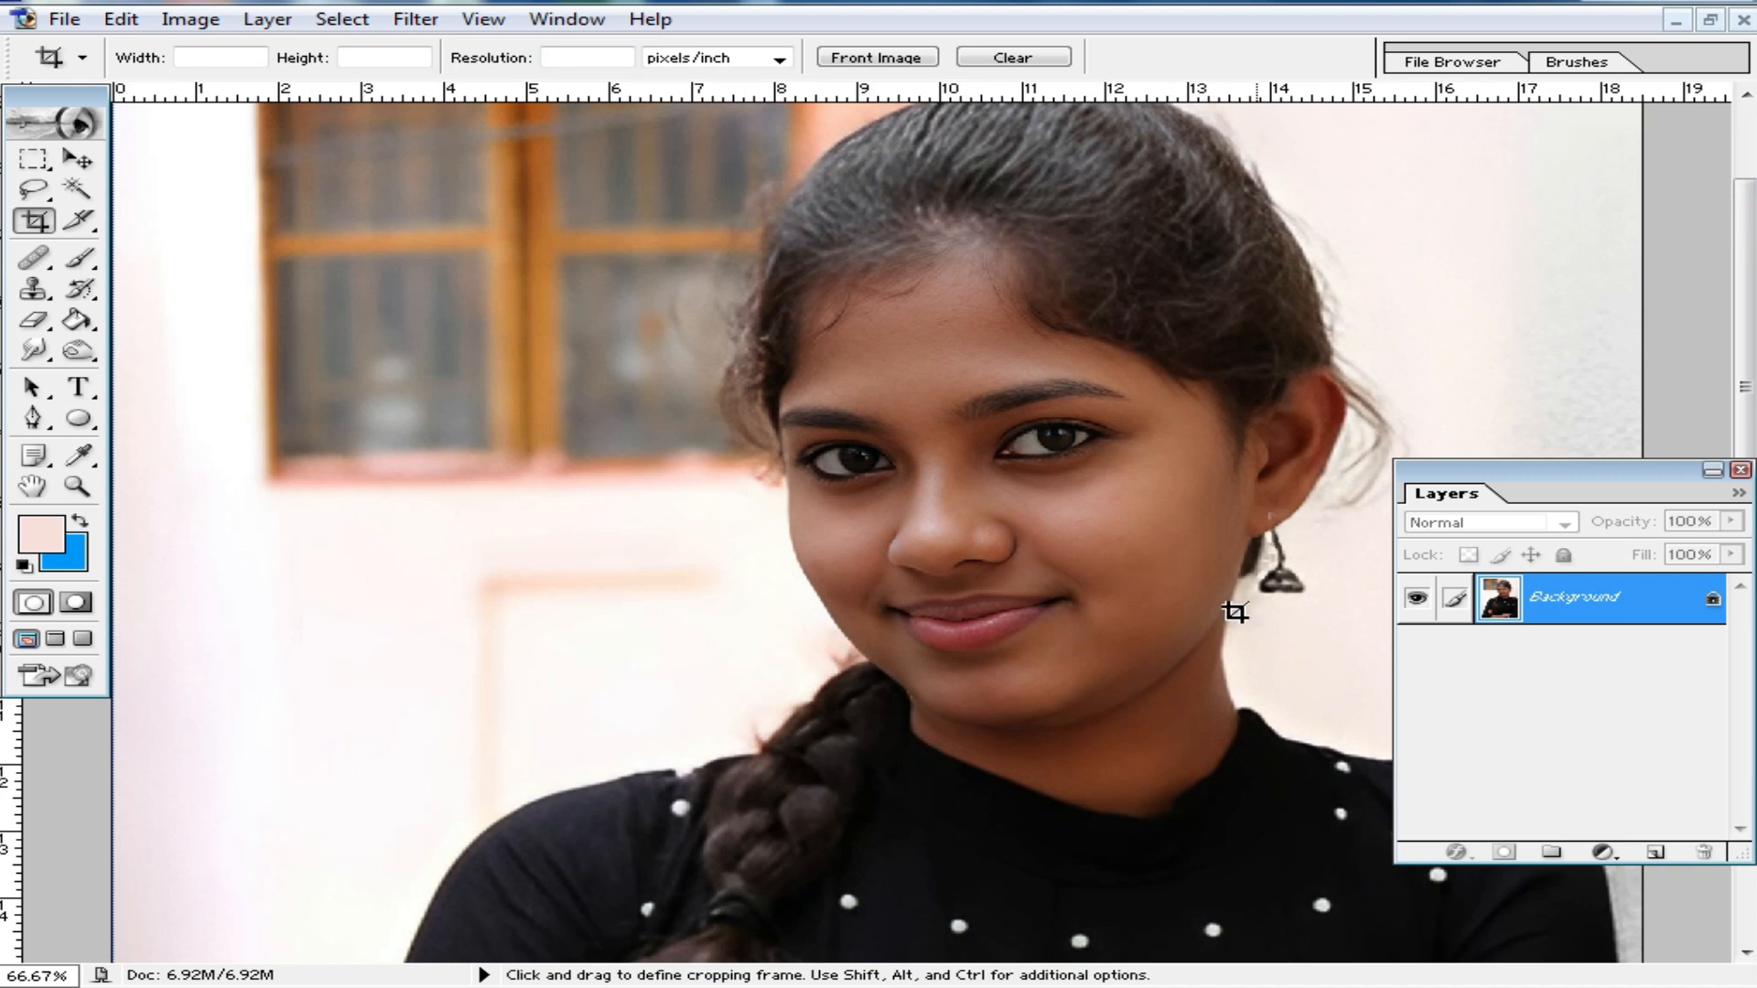
- Try brightening the portrait with a Curves point at input 71 and output 184, and discard the adjustment
{"action": "key", "text": "ctrl"}
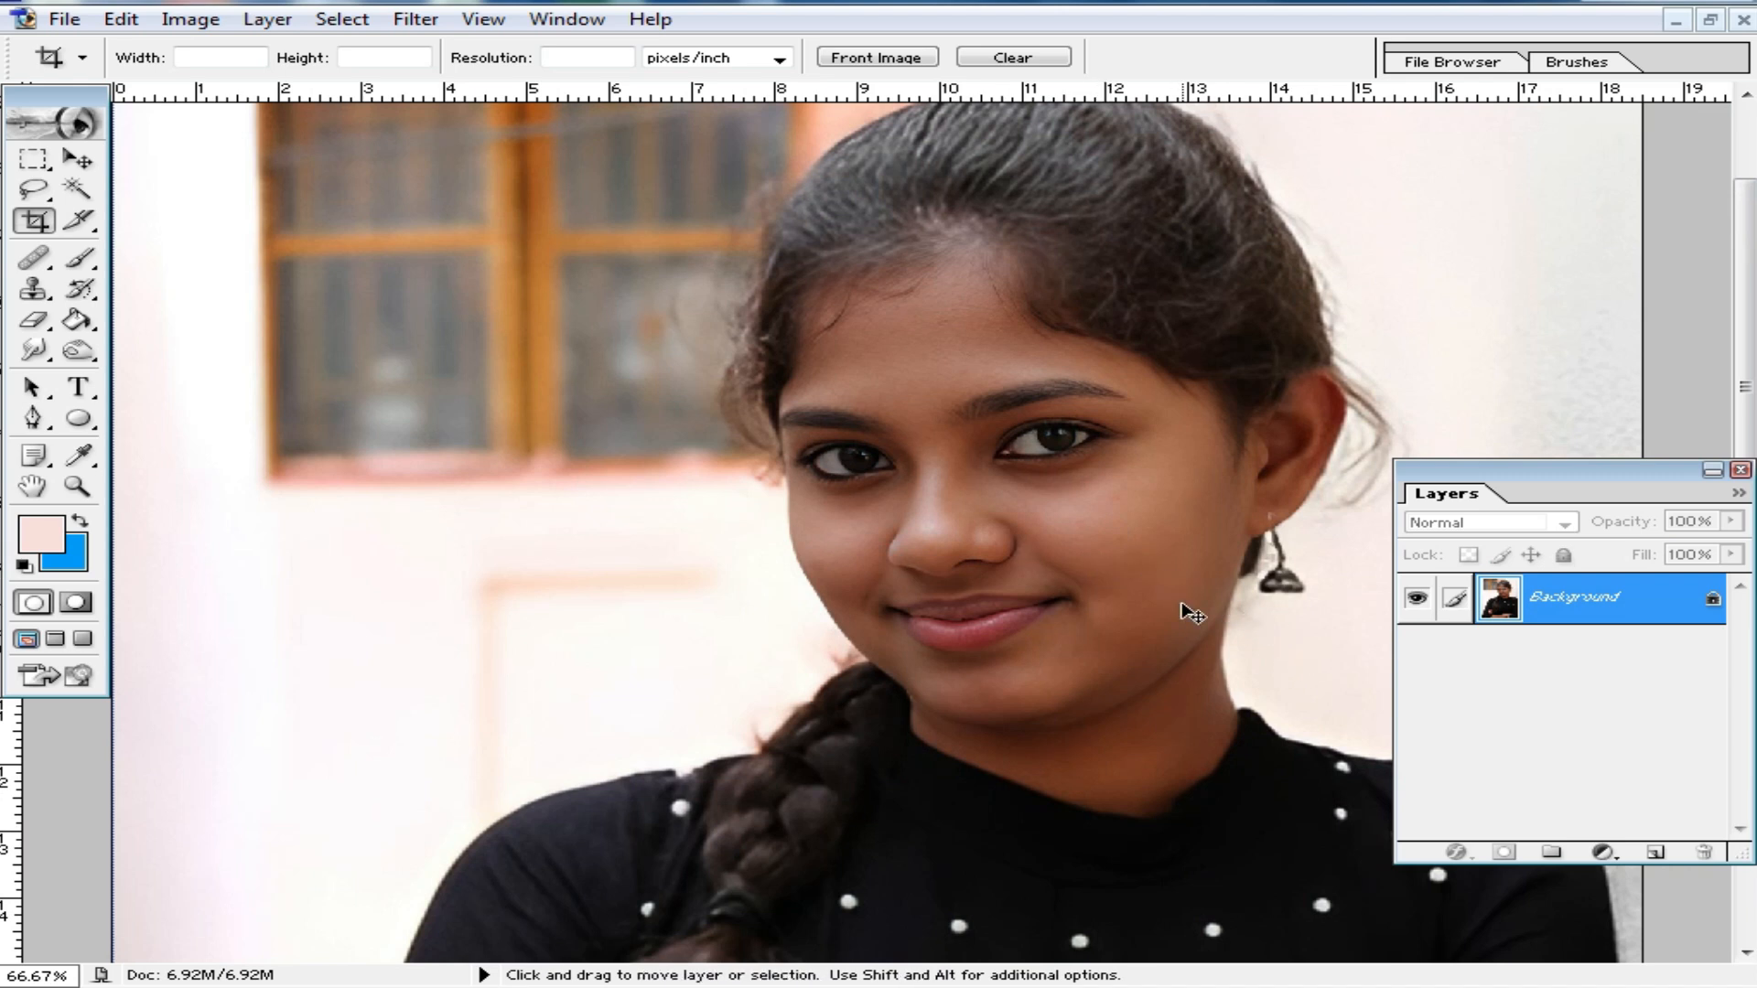
{"action": "key", "text": "ctrl+m"}
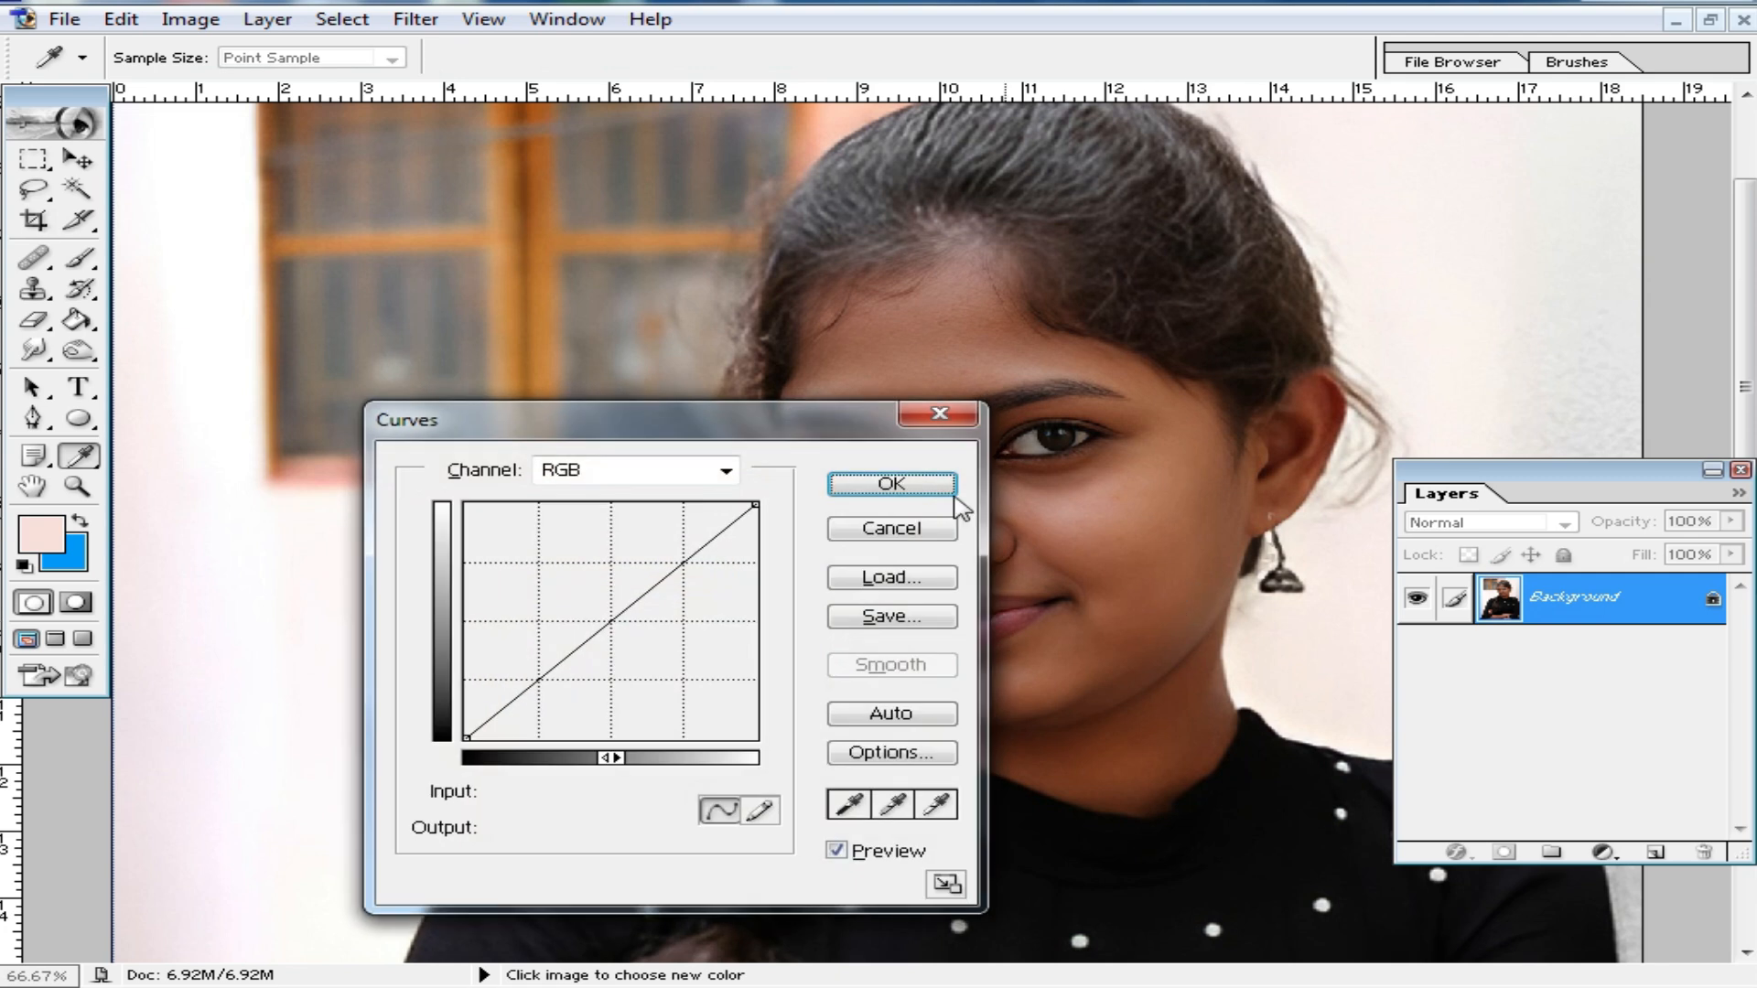
{"action": "left_click_drag", "start_coordinate": [631, 616], "coordinate": [546, 568]}
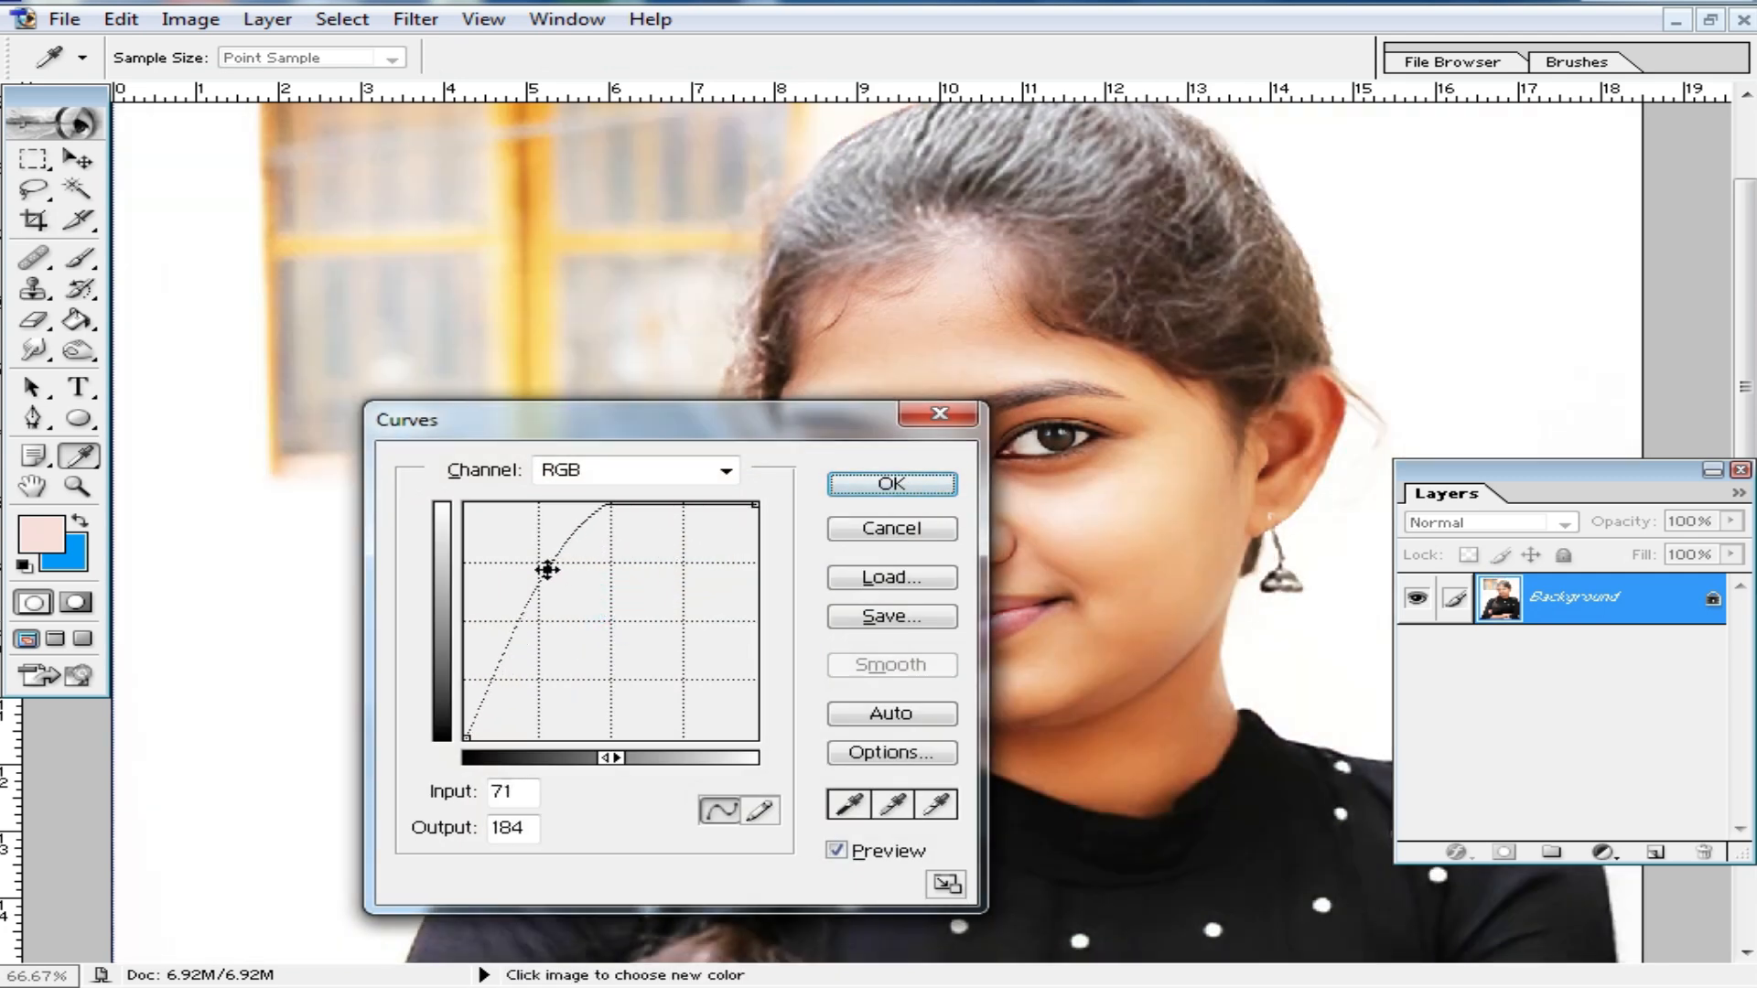
{"action": "left_click_drag", "start_coordinate": [739, 415], "coordinate": [451, 153]}
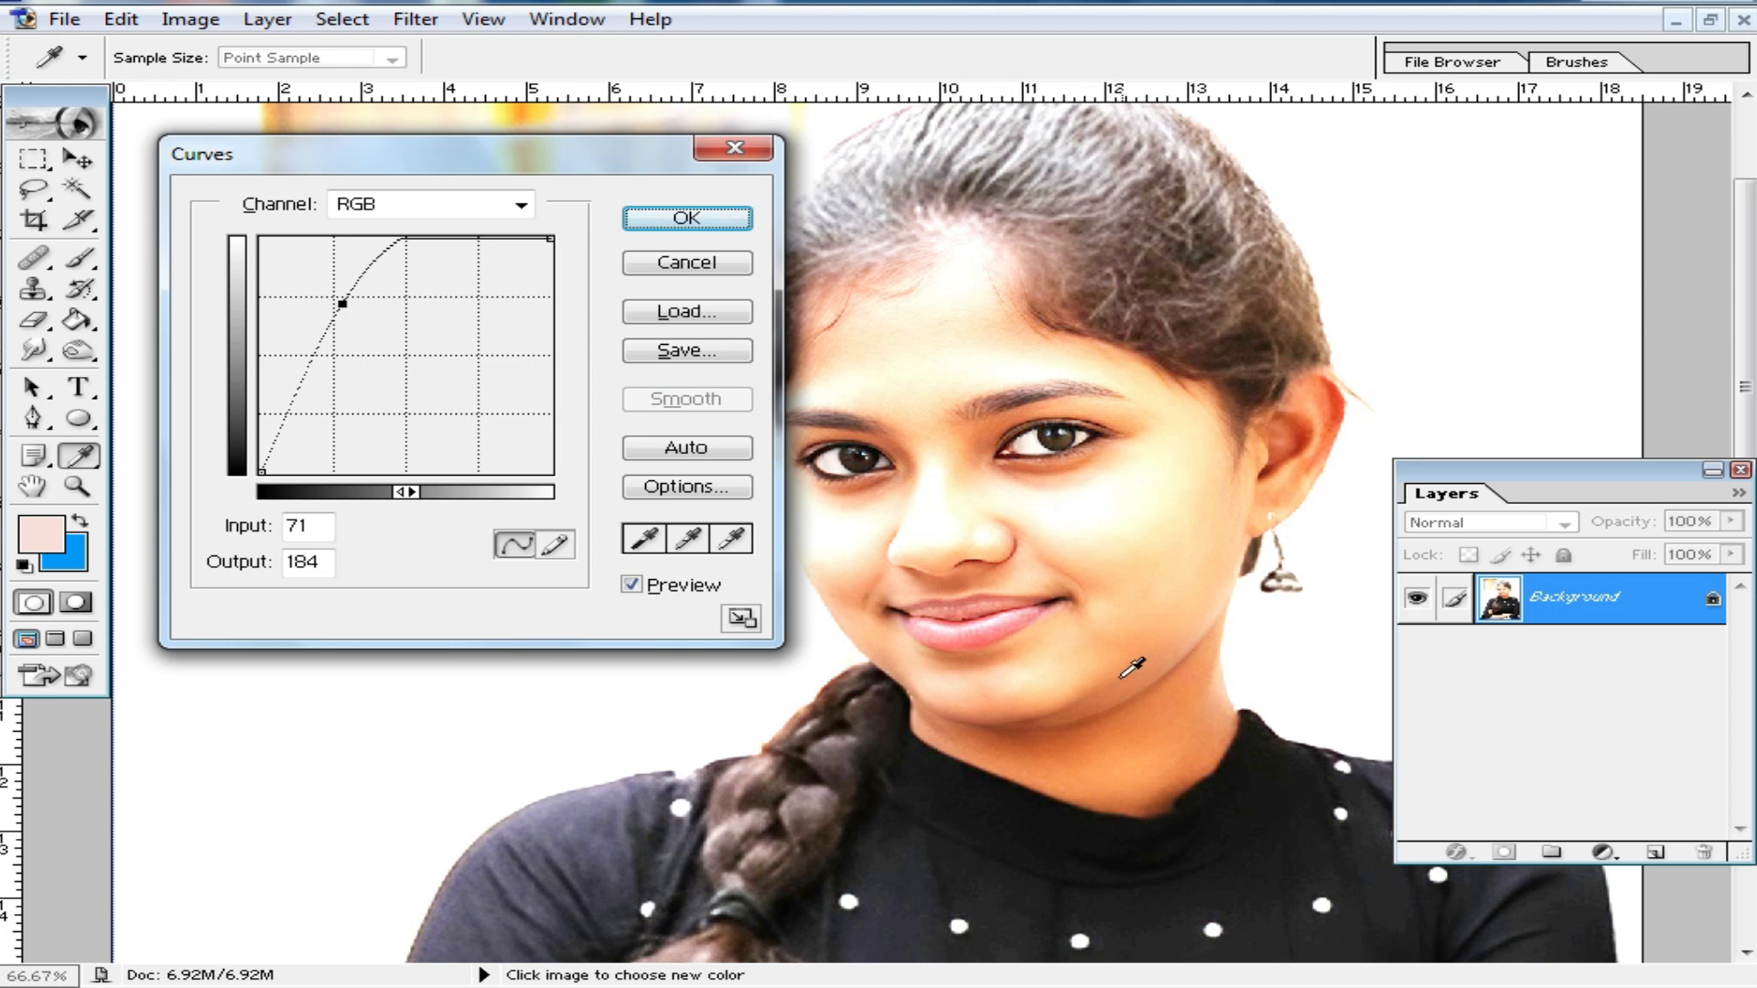
{"action": "left_click", "coordinate": [681, 262]}
{"action": "key", "text": "c"}
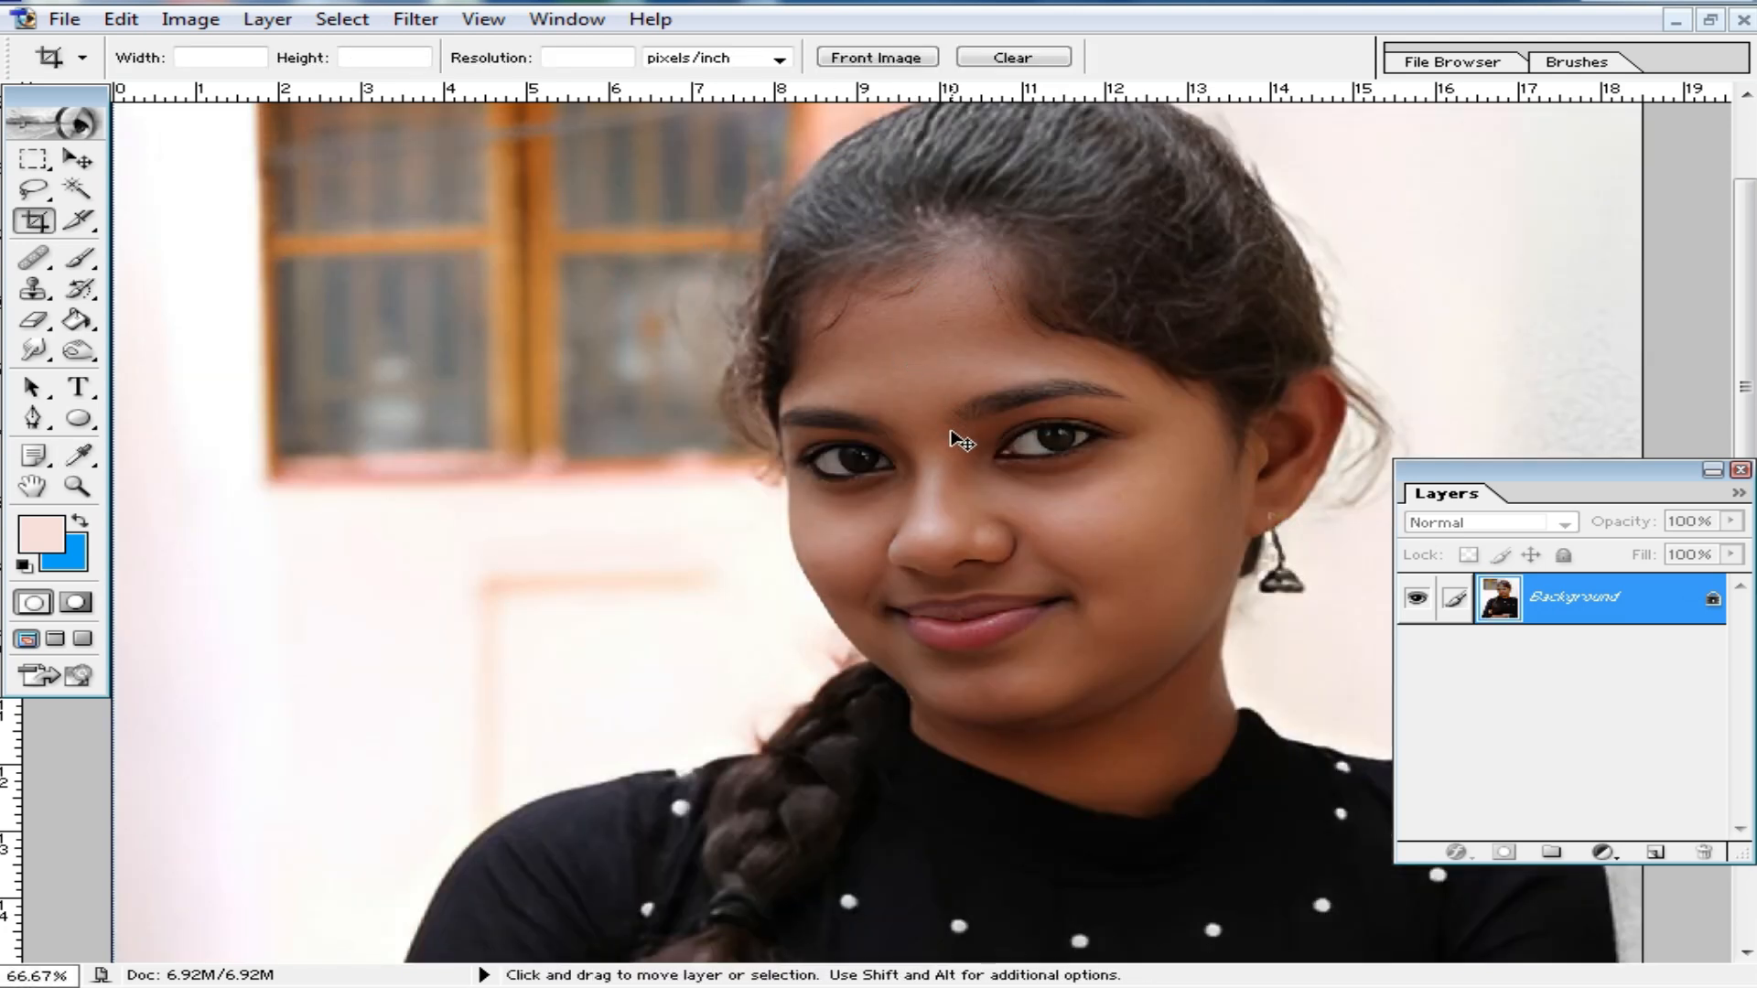
- Try brightening the portrait with Levels by setting the white input level to 120, and discard the adjustment
{"action": "key", "text": "i"}
{"action": "key", "text": "ctrl+l"}
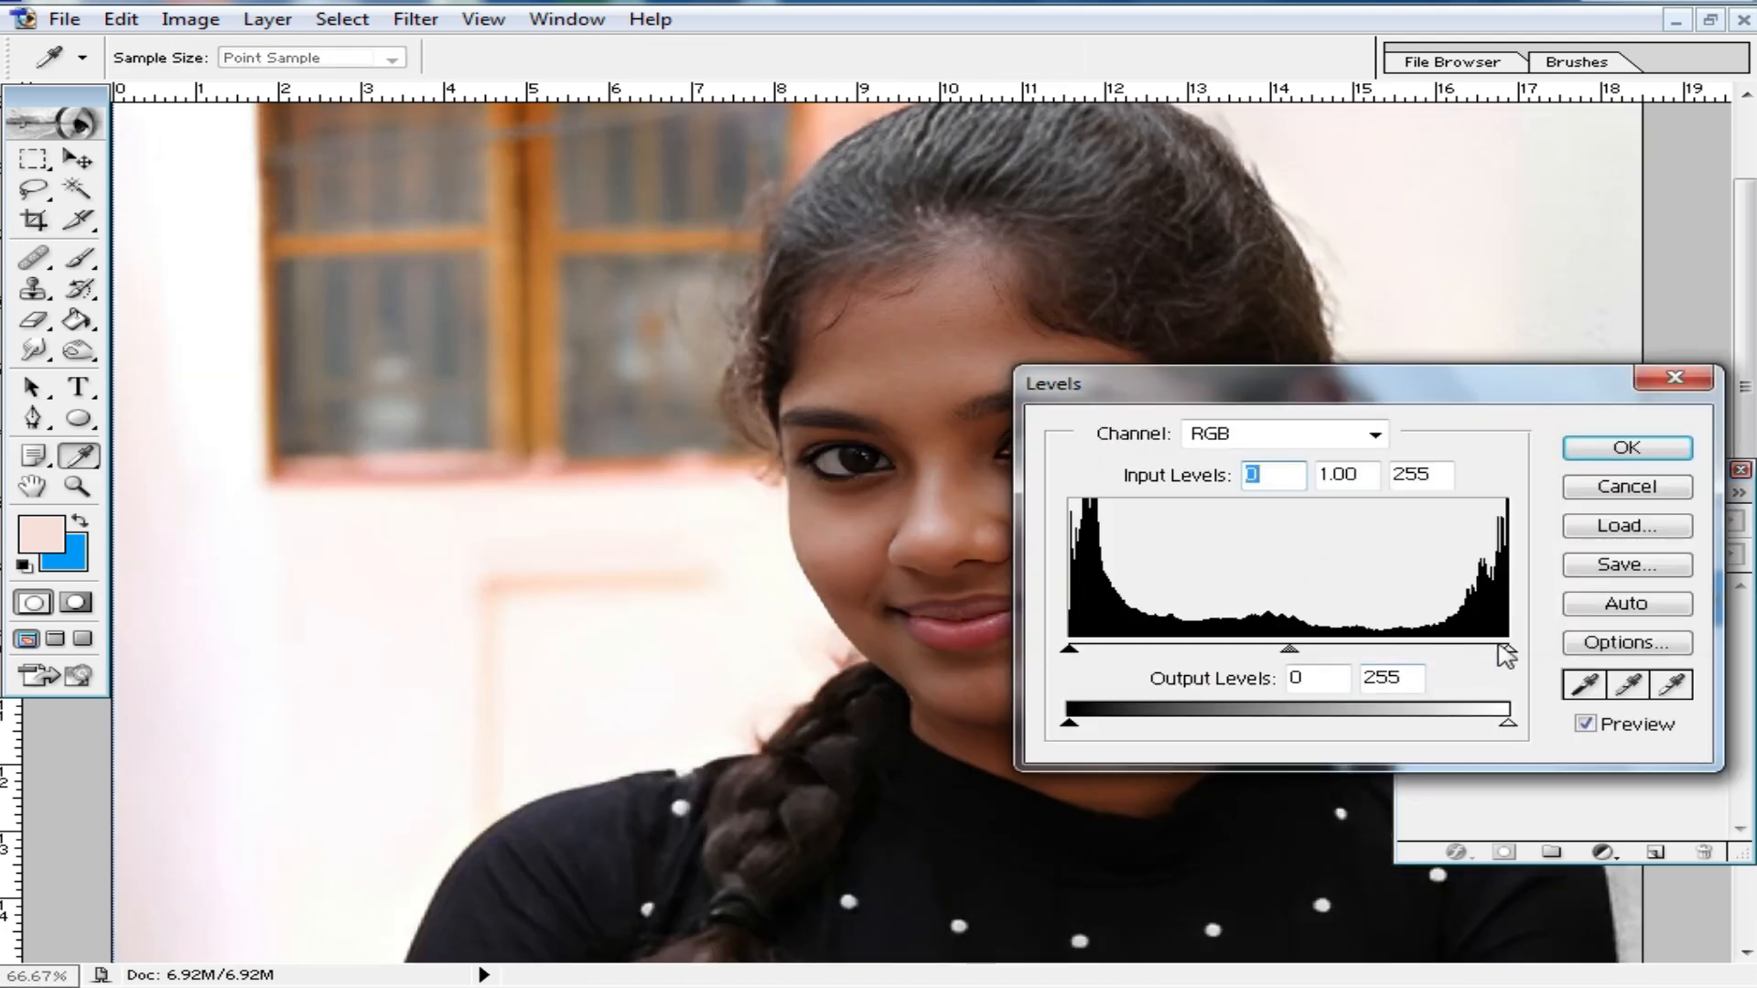
{"action": "left_click_drag", "start_coordinate": [1504, 652], "coordinate": [1288, 677]}
{"action": "left_click_drag", "start_coordinate": [1409, 395], "coordinate": [647, 385]}
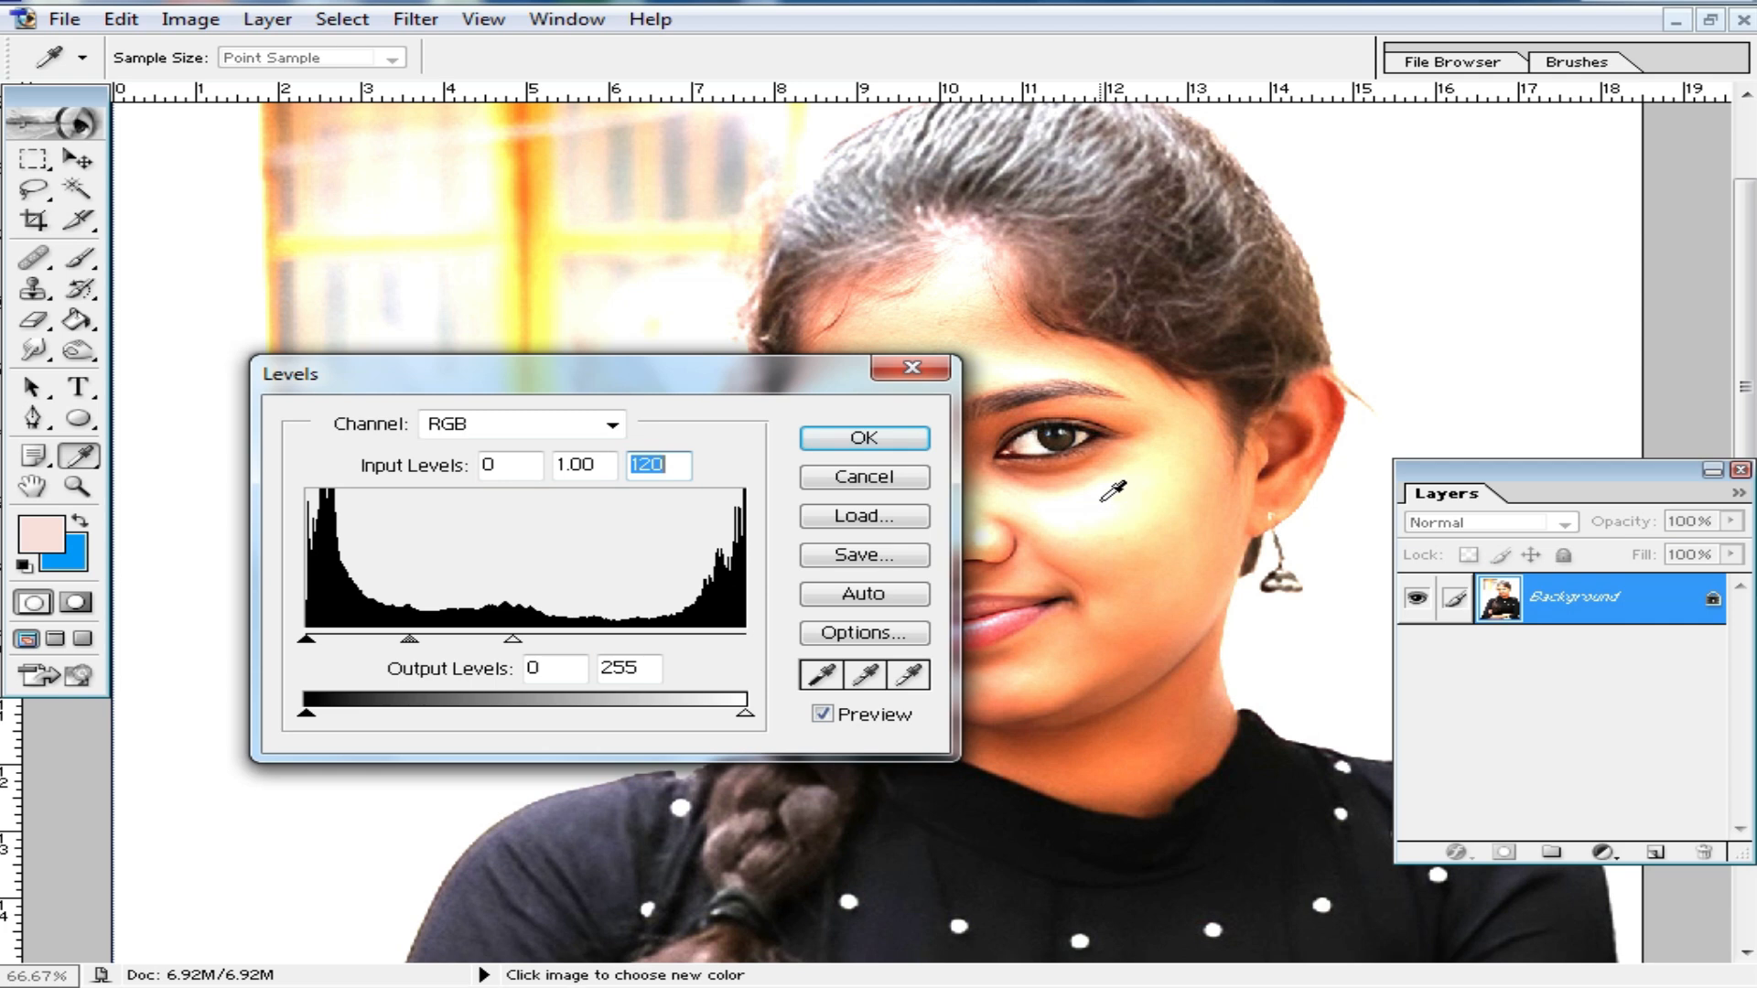
{"action": "left_click", "coordinate": [913, 372]}
{"action": "key", "text": "c"}
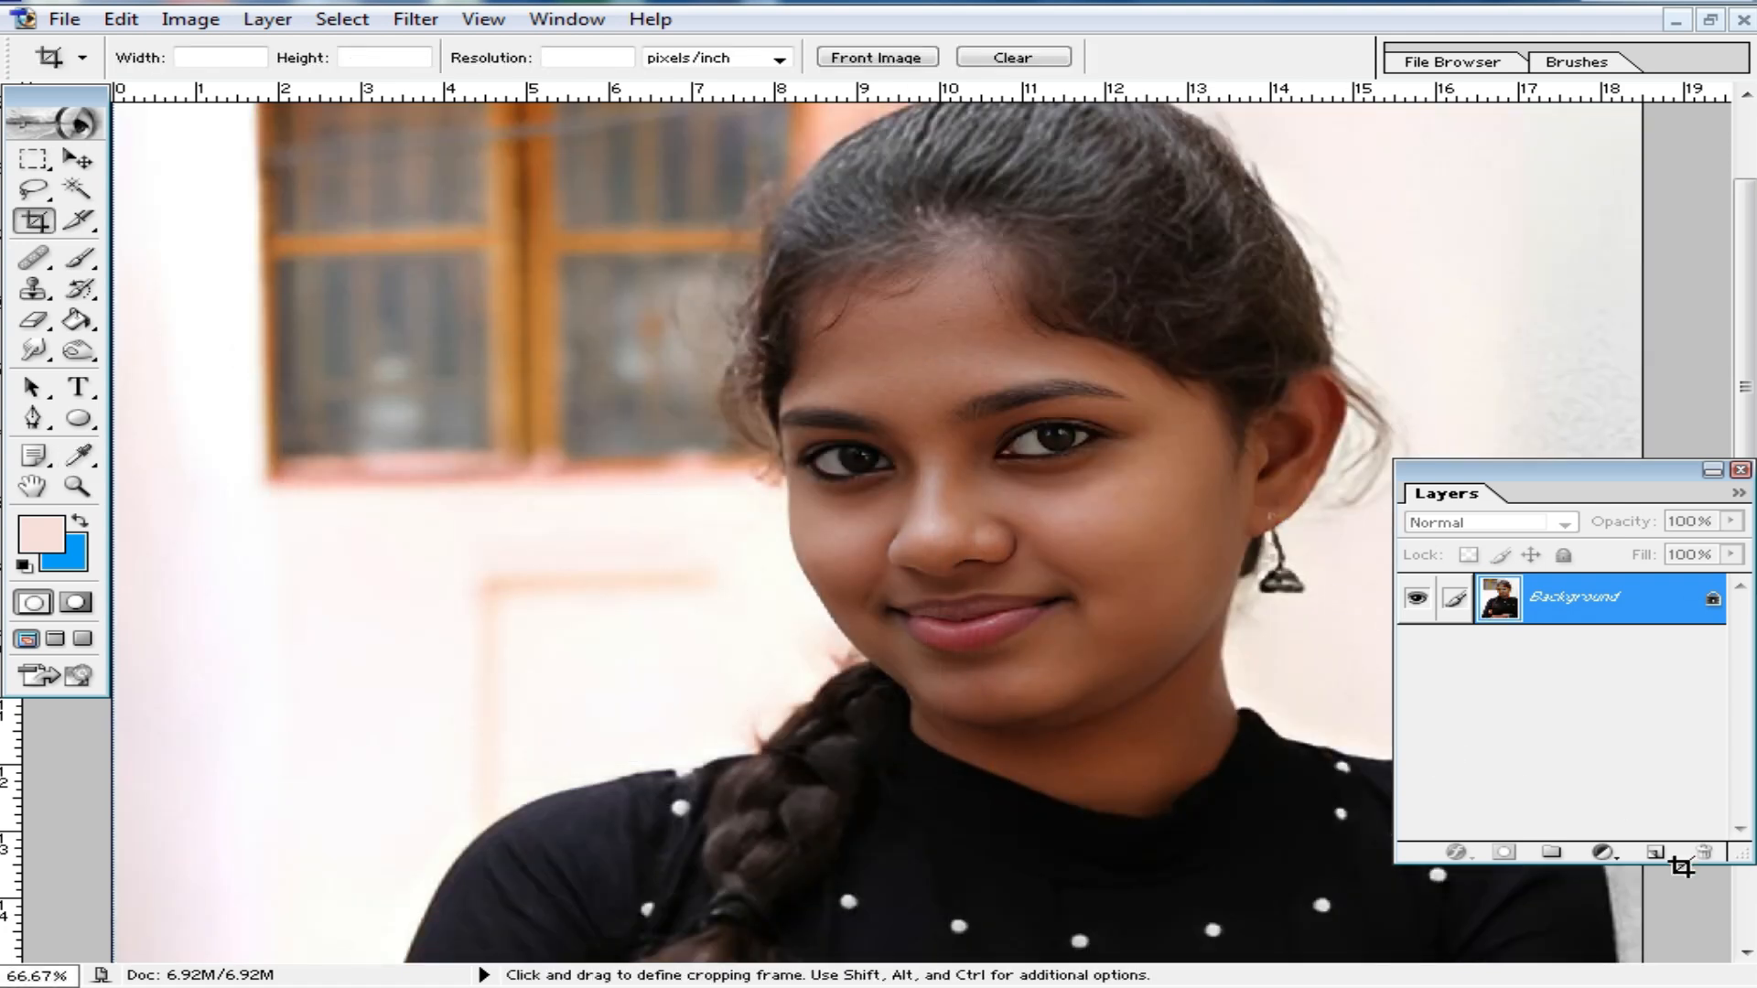
- Add a Solid Color fill layer in white (#FFFFFF) above the Background layer
{"action": "left_click", "coordinate": [1603, 853]}
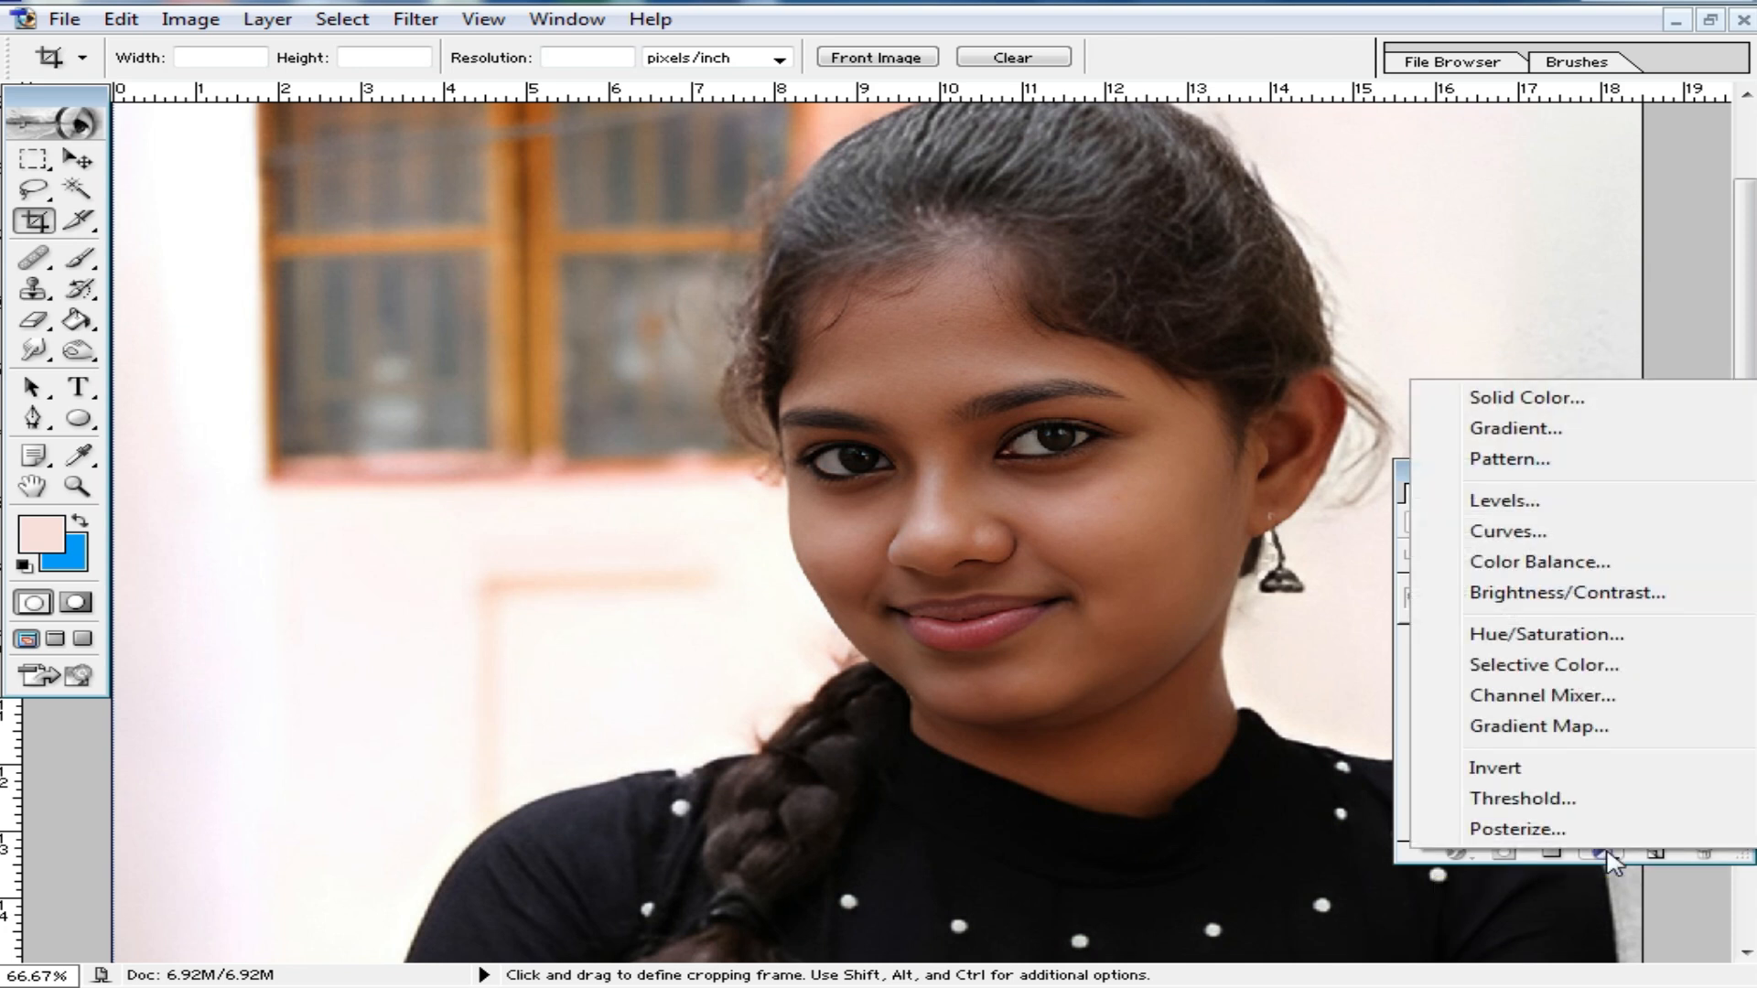
{"action": "left_click", "coordinate": [1517, 403]}
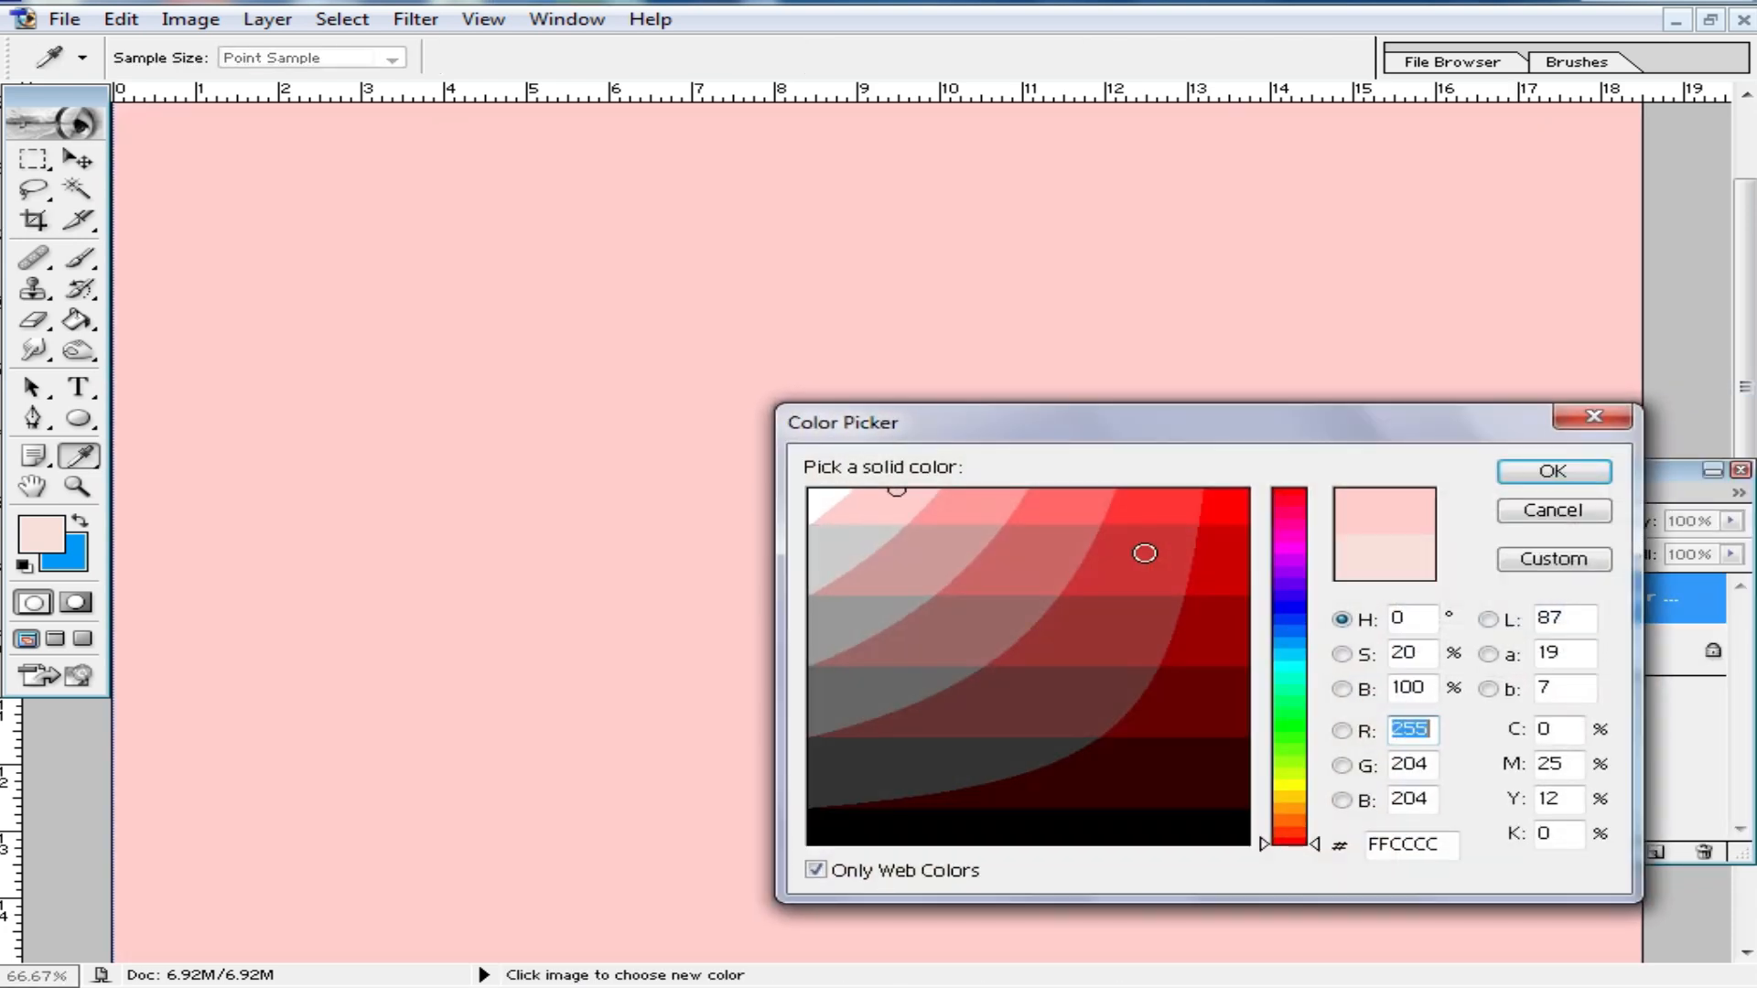
{"action": "left_click", "coordinate": [813, 500]}
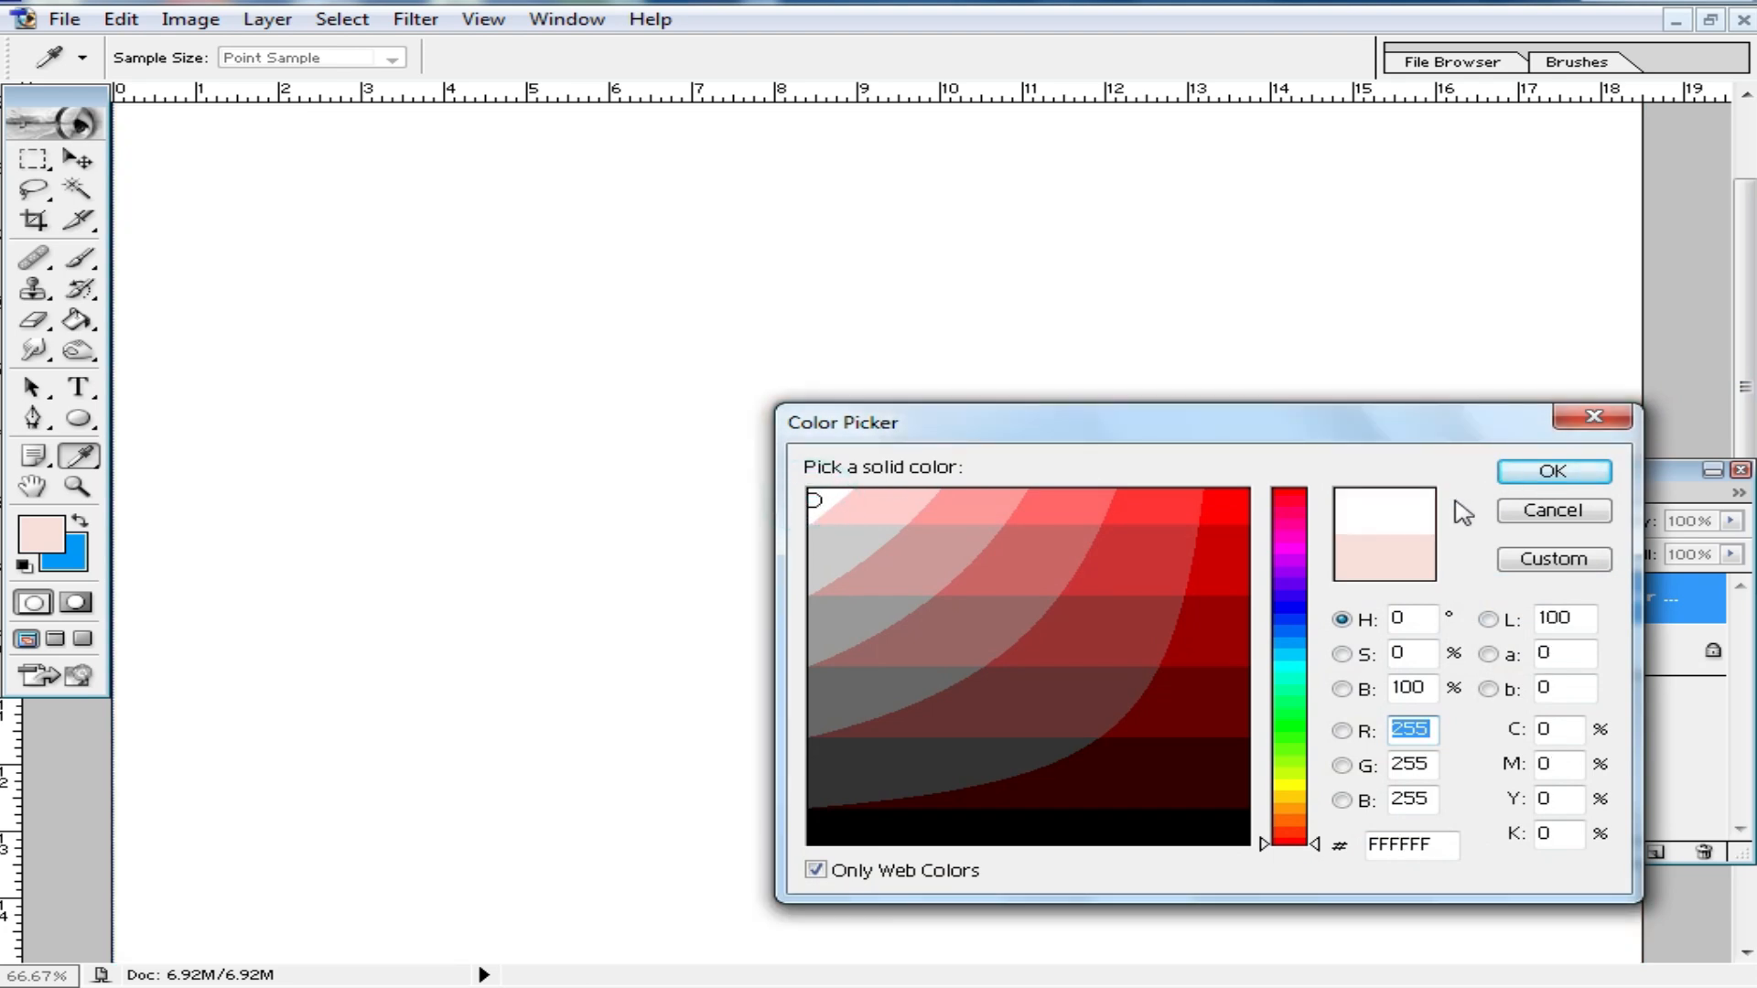
{"action": "left_click", "coordinate": [1546, 469]}
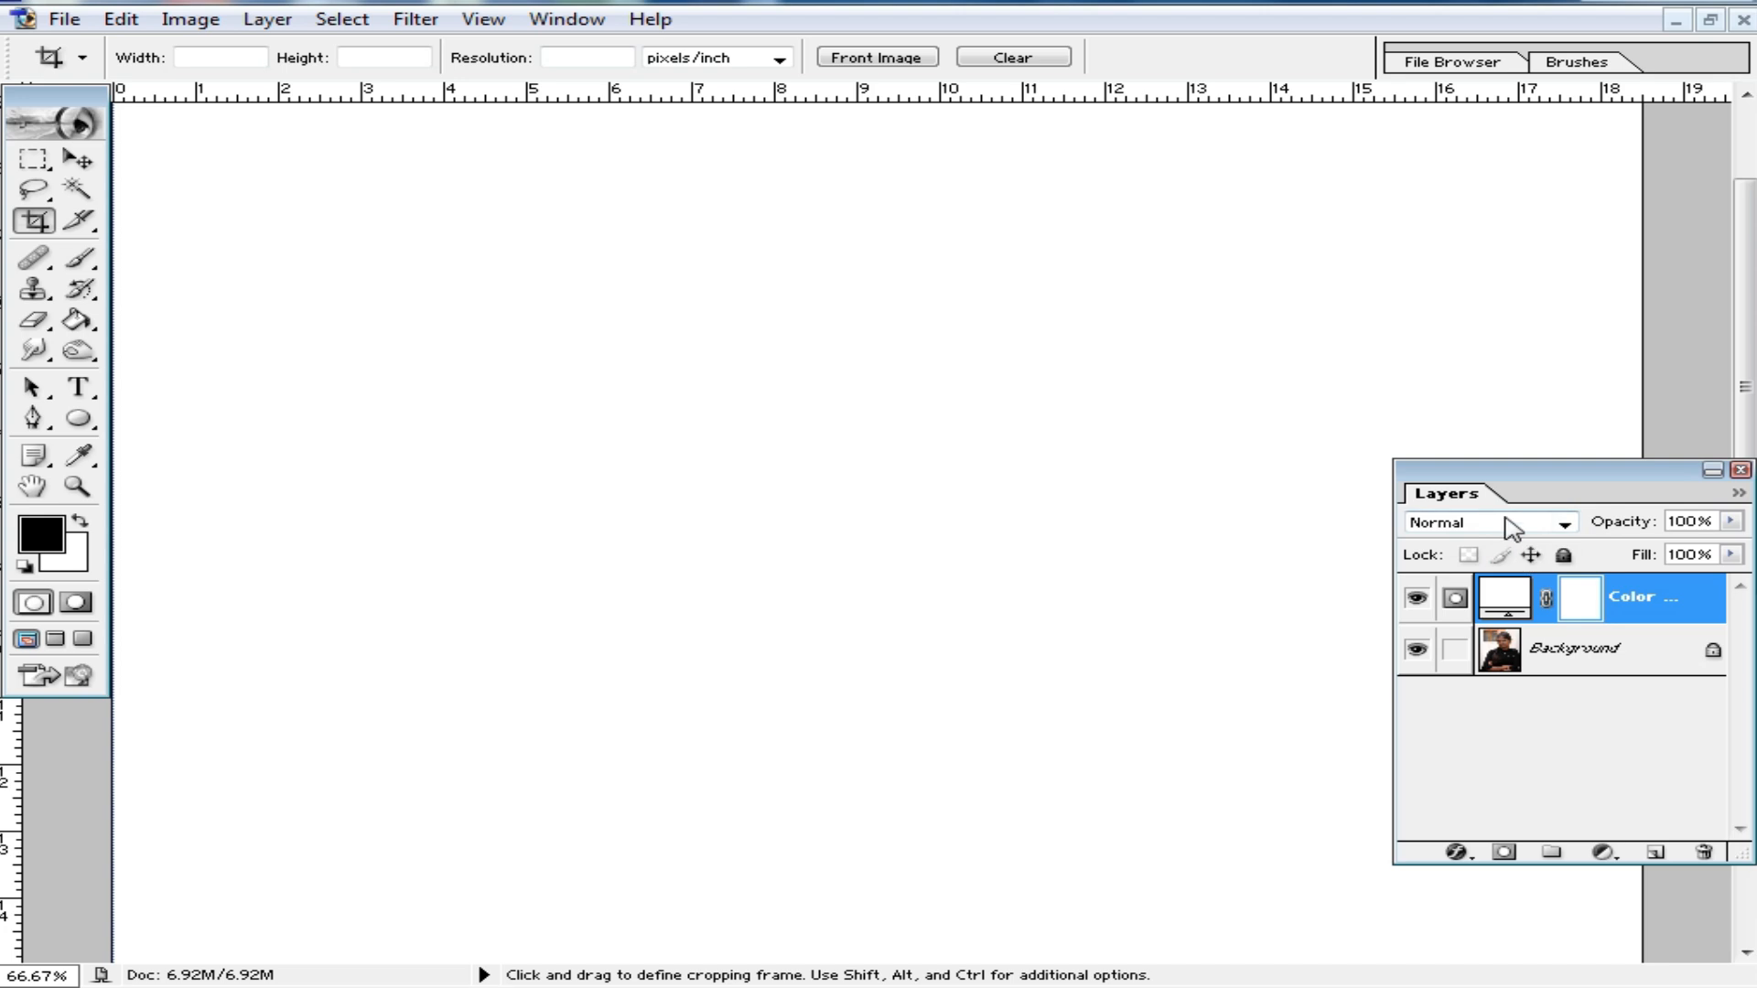
- Set the white fill layer's blend mode to Soft Light and its fill to 85%
{"action": "left_click", "coordinate": [1533, 523]}
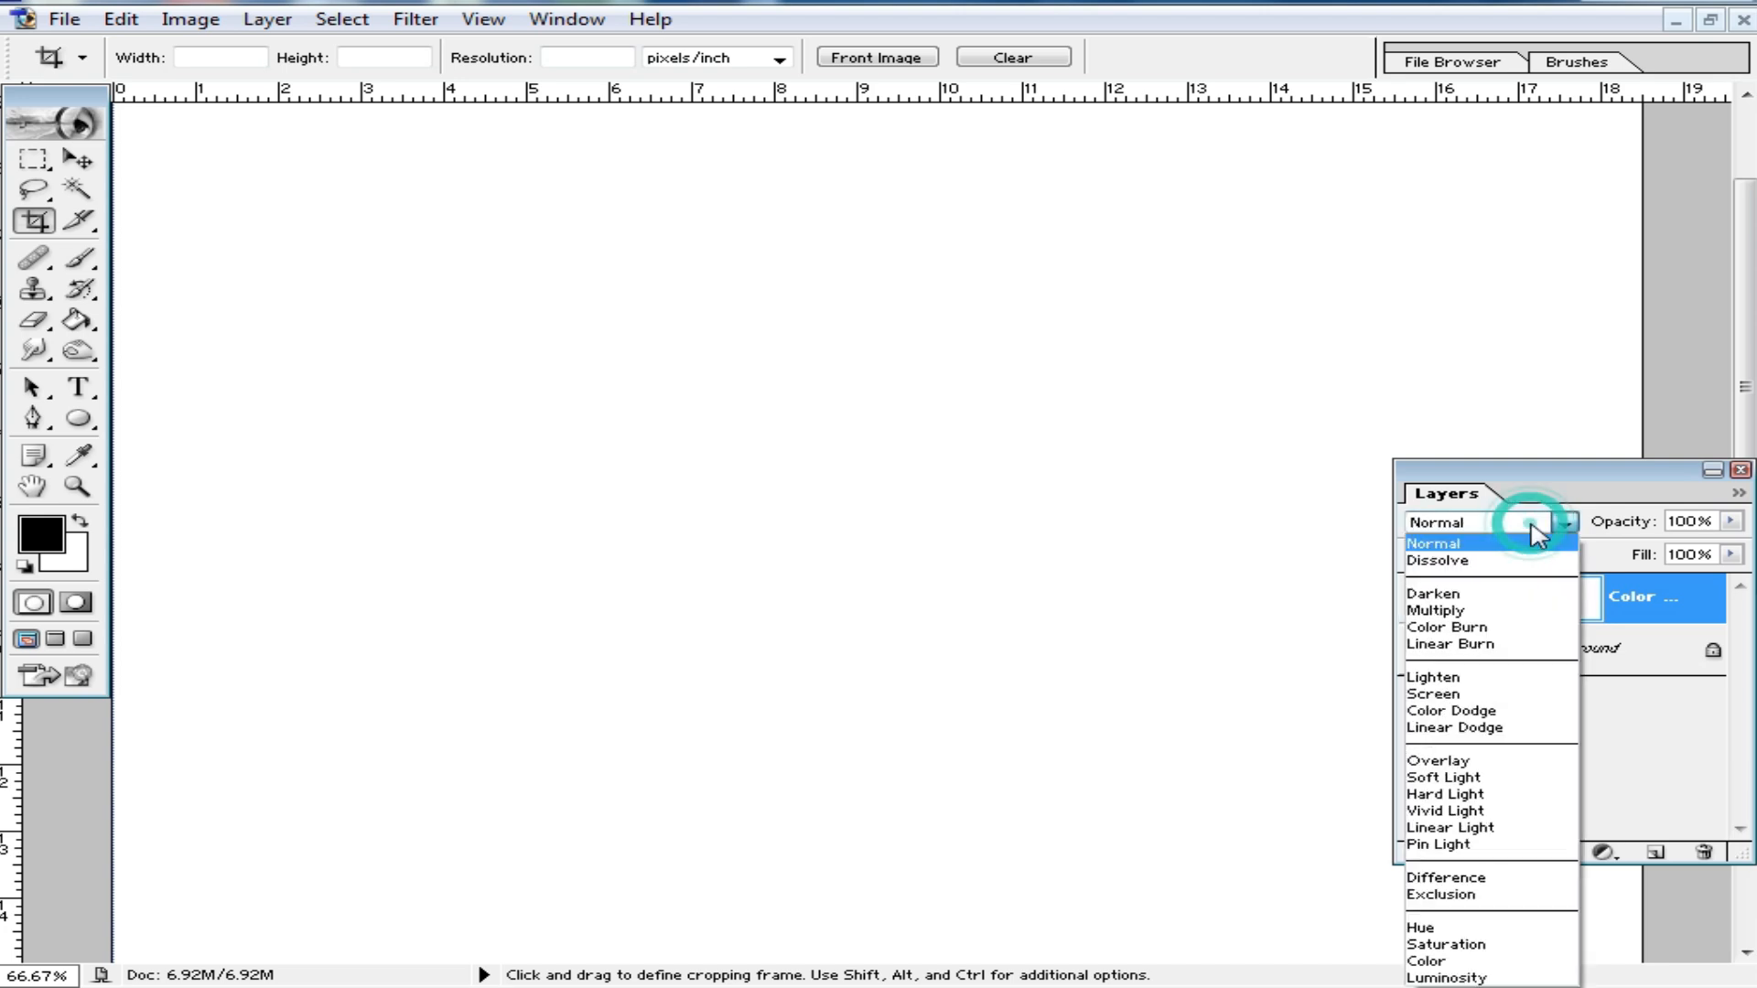
{"action": "left_click", "coordinate": [1464, 780]}
{"action": "left_click", "coordinate": [1115, 493], "text": "ctrl"}
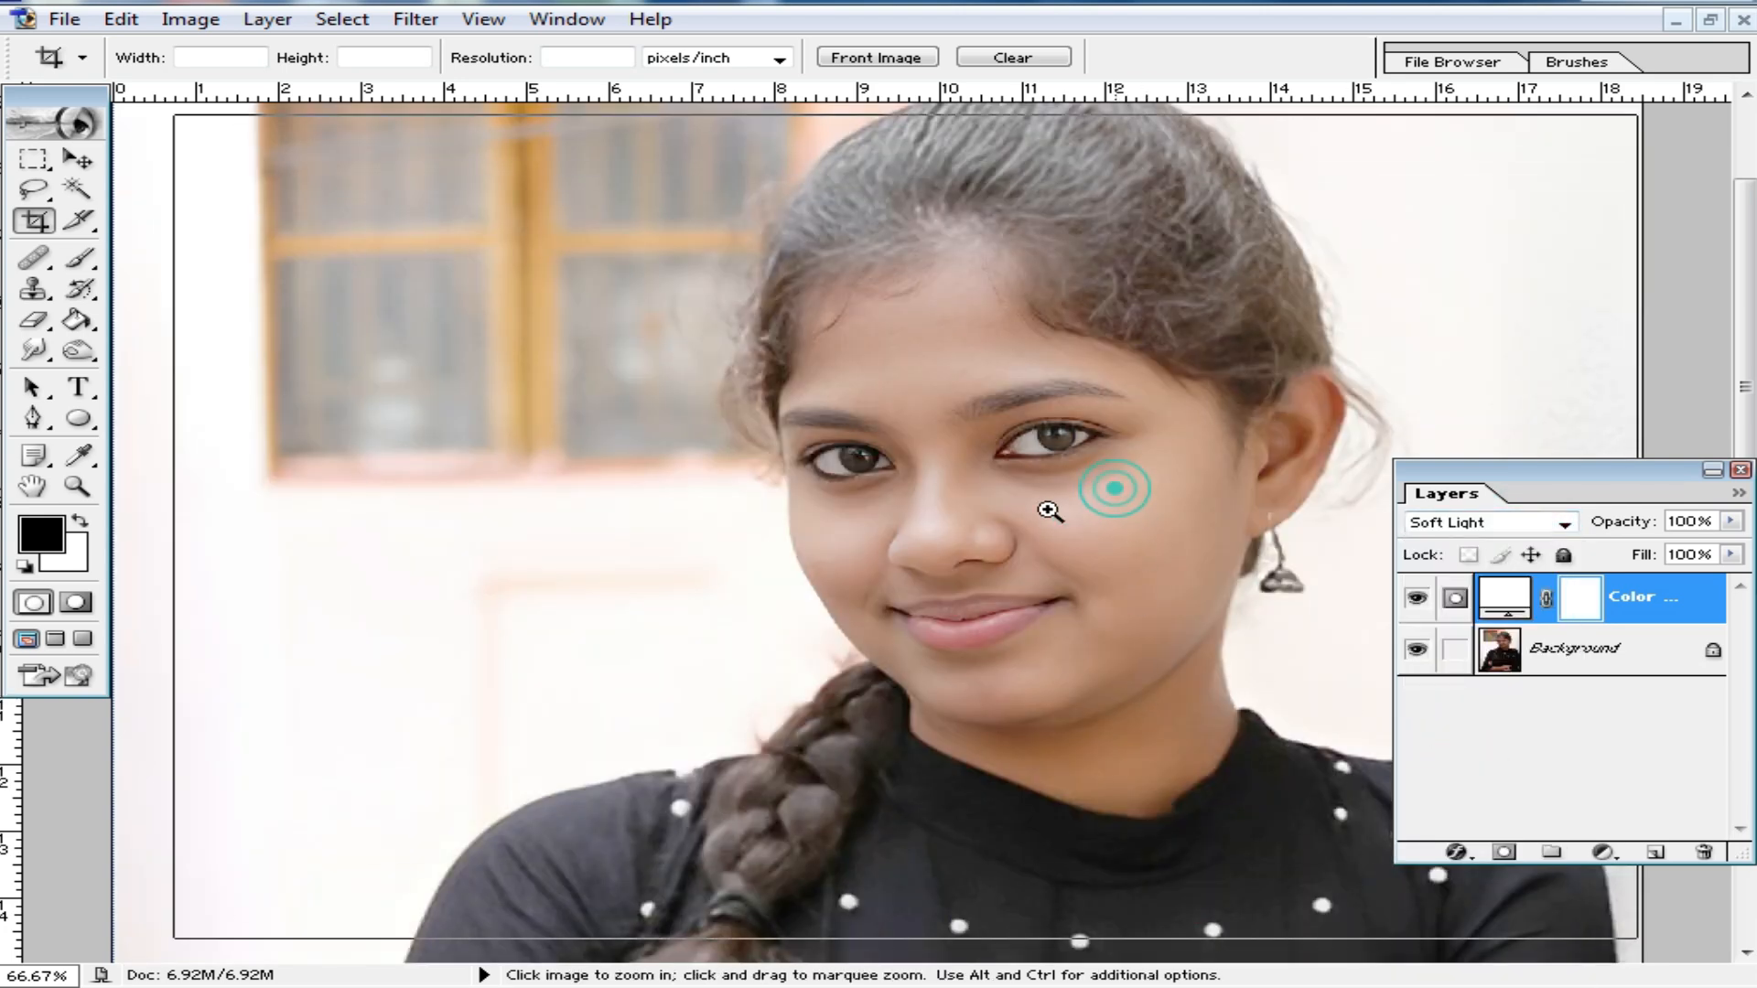
{"action": "left_click", "coordinate": [1043, 506], "text": "ctrl"}
{"action": "left_click_drag", "start_coordinate": [754, 605], "coordinate": [979, 484]}
{"action": "left_click_drag", "start_coordinate": [741, 631], "coordinate": [1102, 423]}
{"action": "left_click_drag", "start_coordinate": [973, 549], "coordinate": [1070, 431]}
{"action": "left_click", "coordinate": [1028, 531], "text": "alt"}
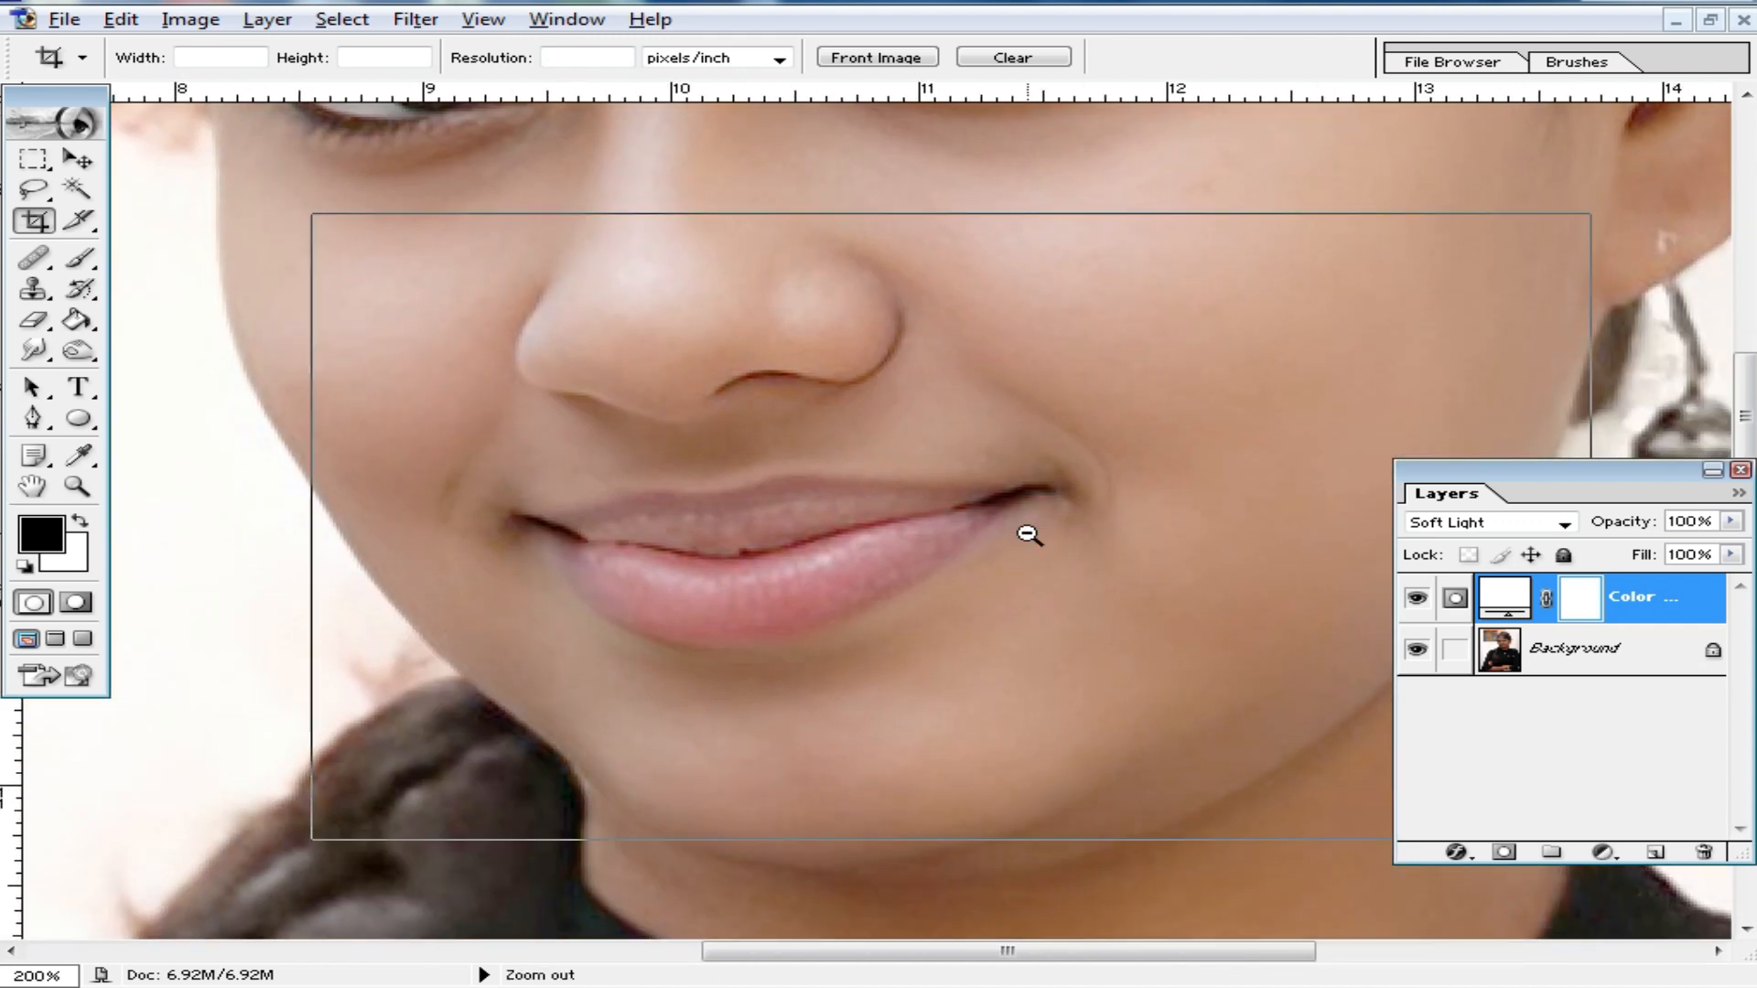
{"action": "left_click", "coordinate": [1028, 531], "text": "alt"}
{"action": "left_click", "coordinate": [1048, 494], "text": "ctrl"}
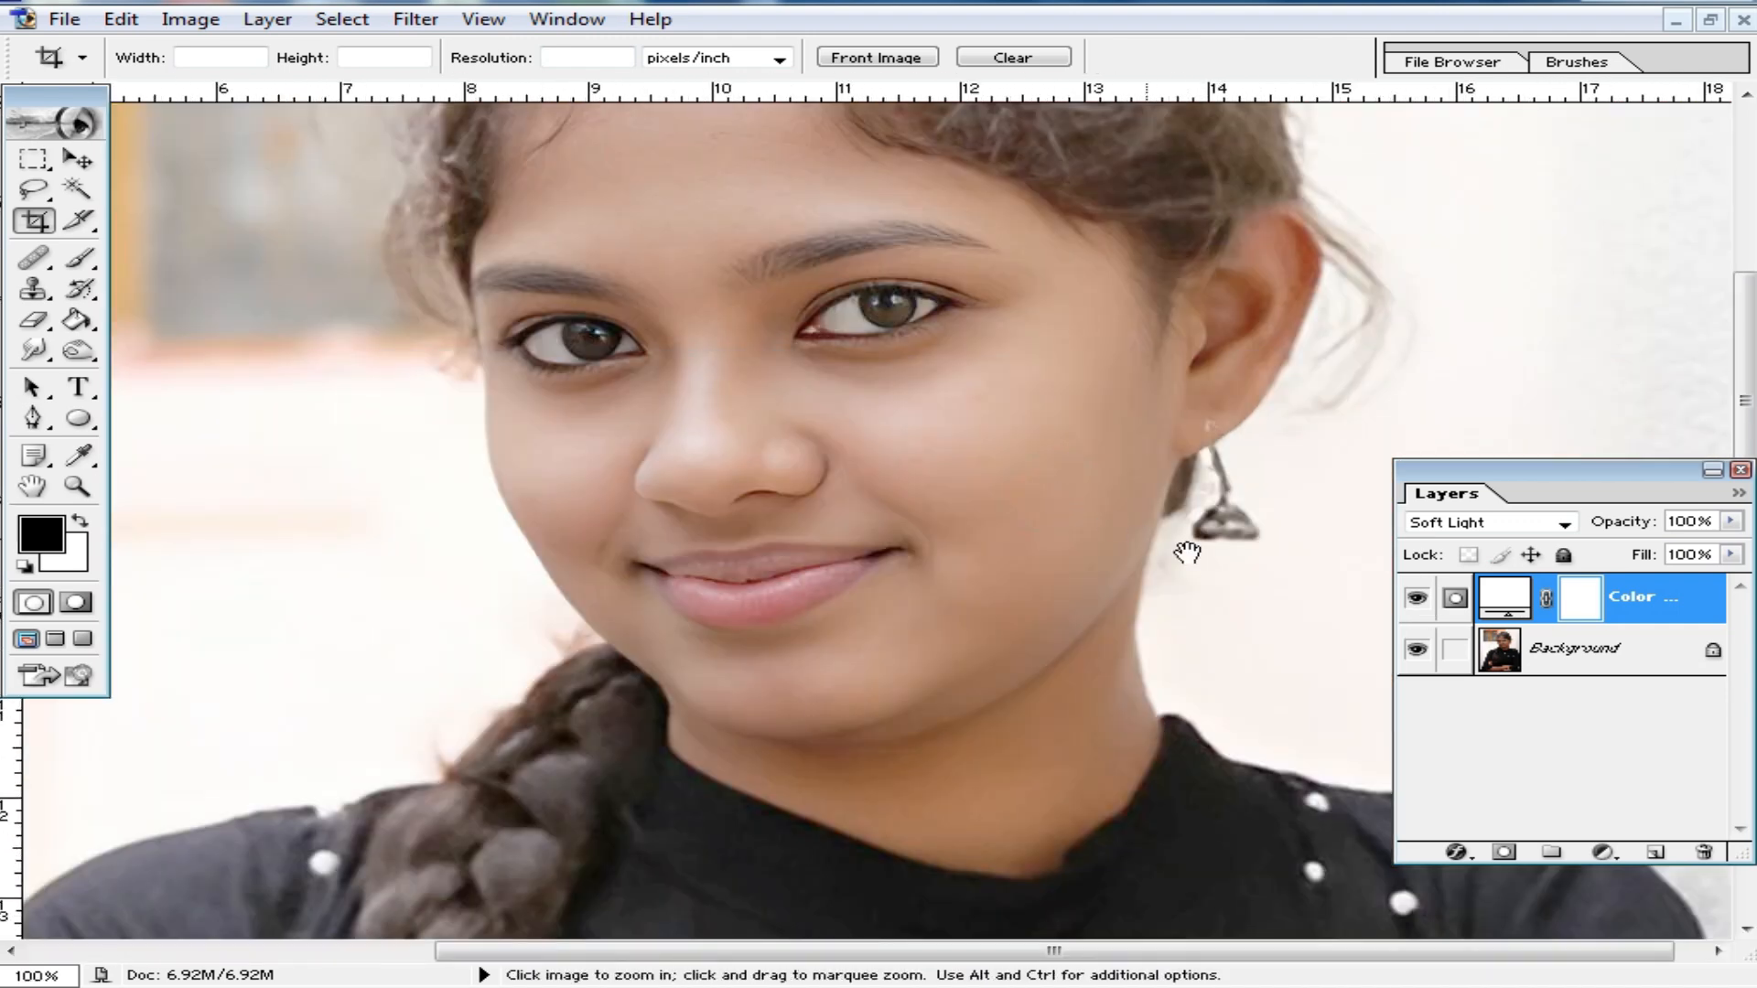
{"action": "left_click", "coordinate": [1732, 555]}
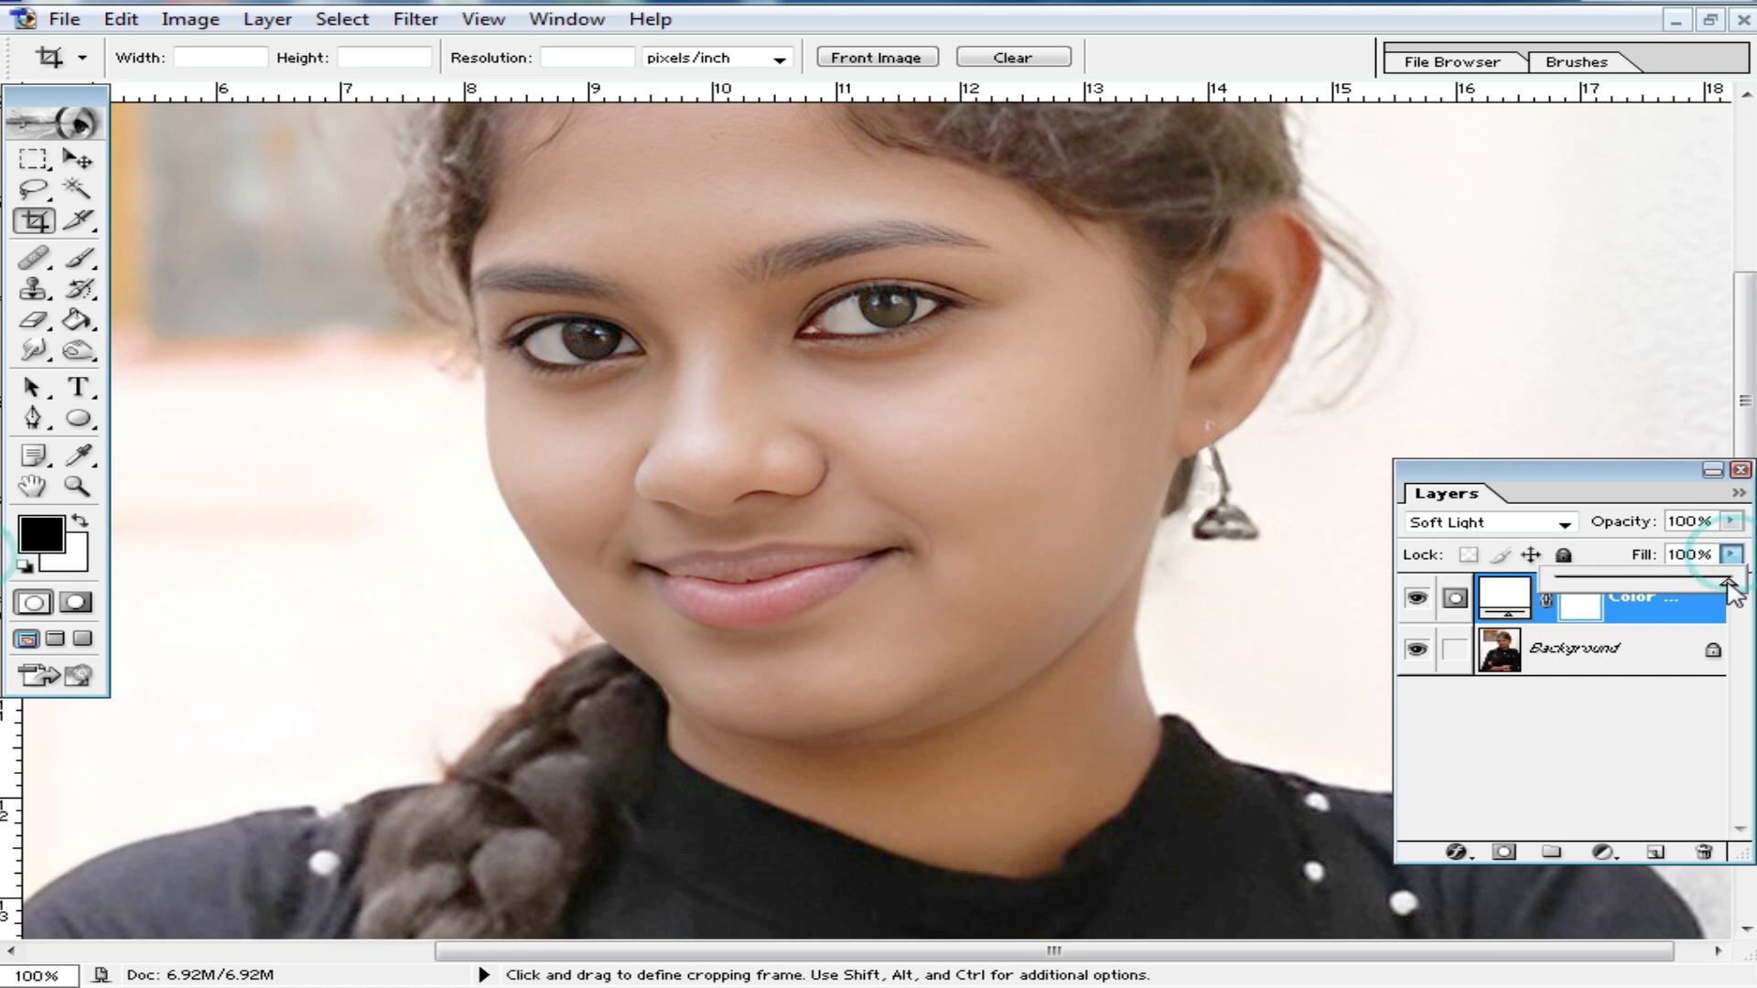
{"action": "left_click_drag", "start_coordinate": [1732, 580], "coordinate": [1705, 585]}
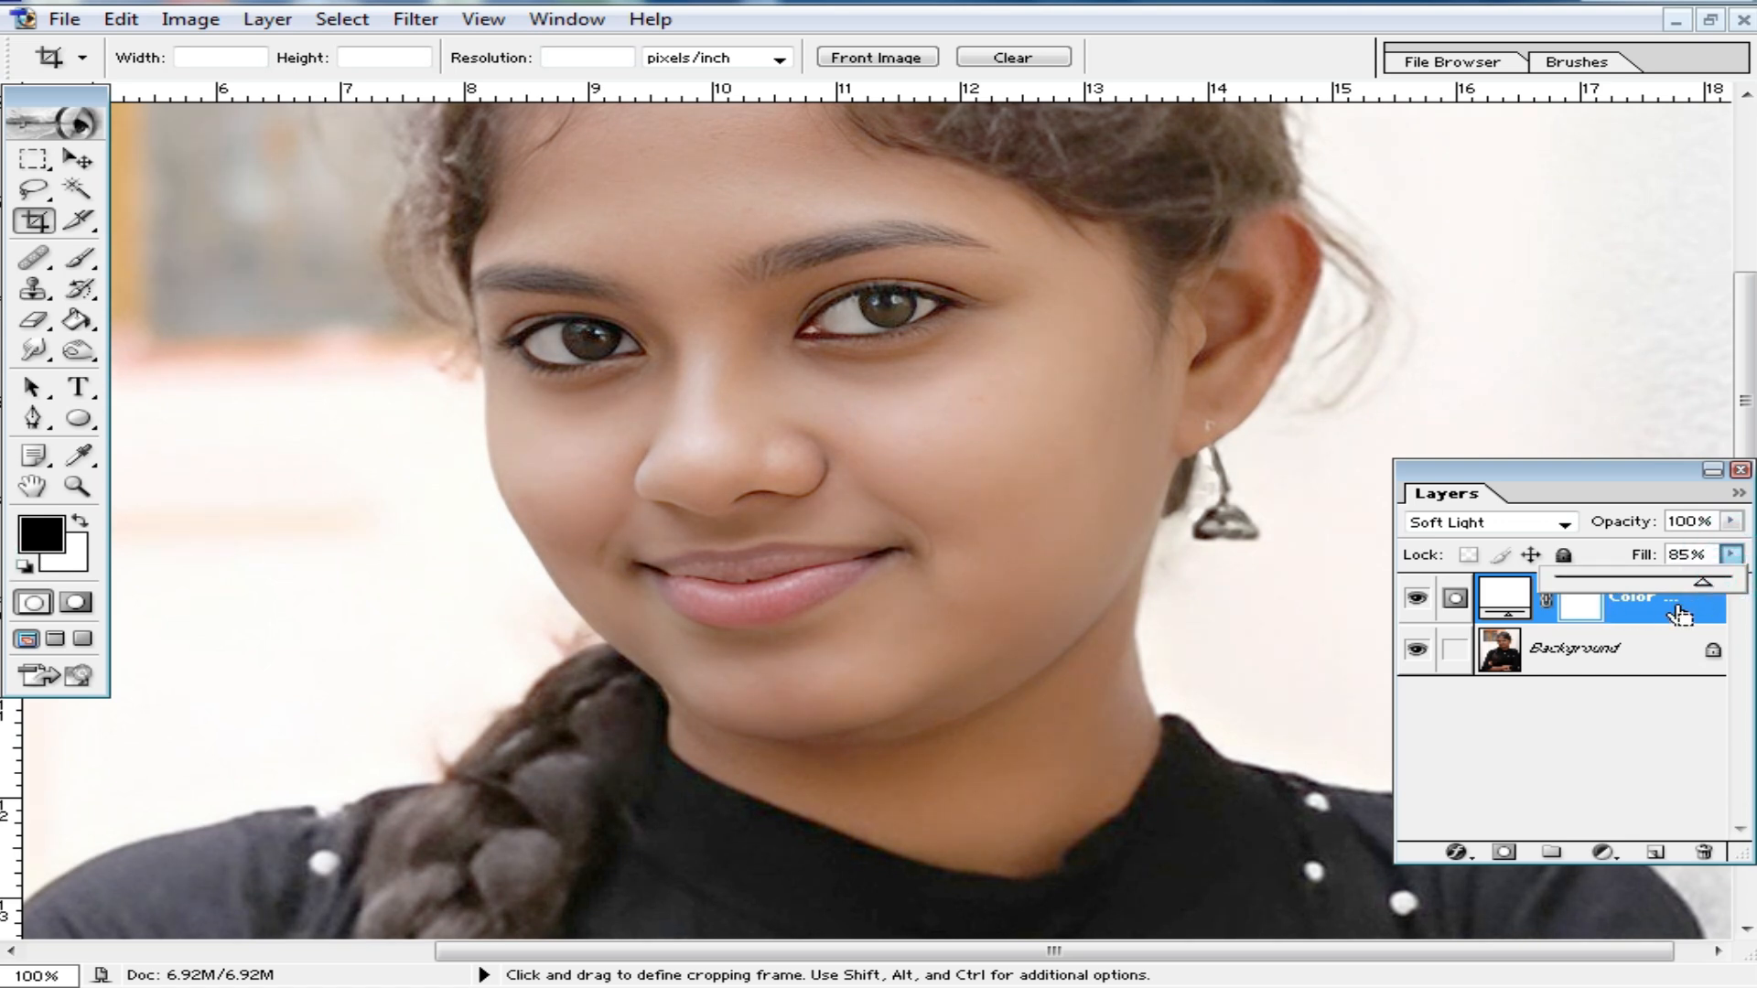
- Duplicate the white fill layer and change the copy's color to beige #AA9B75, with the restriction to web colors turned off
{"action": "key", "text": "ctrl+j"}
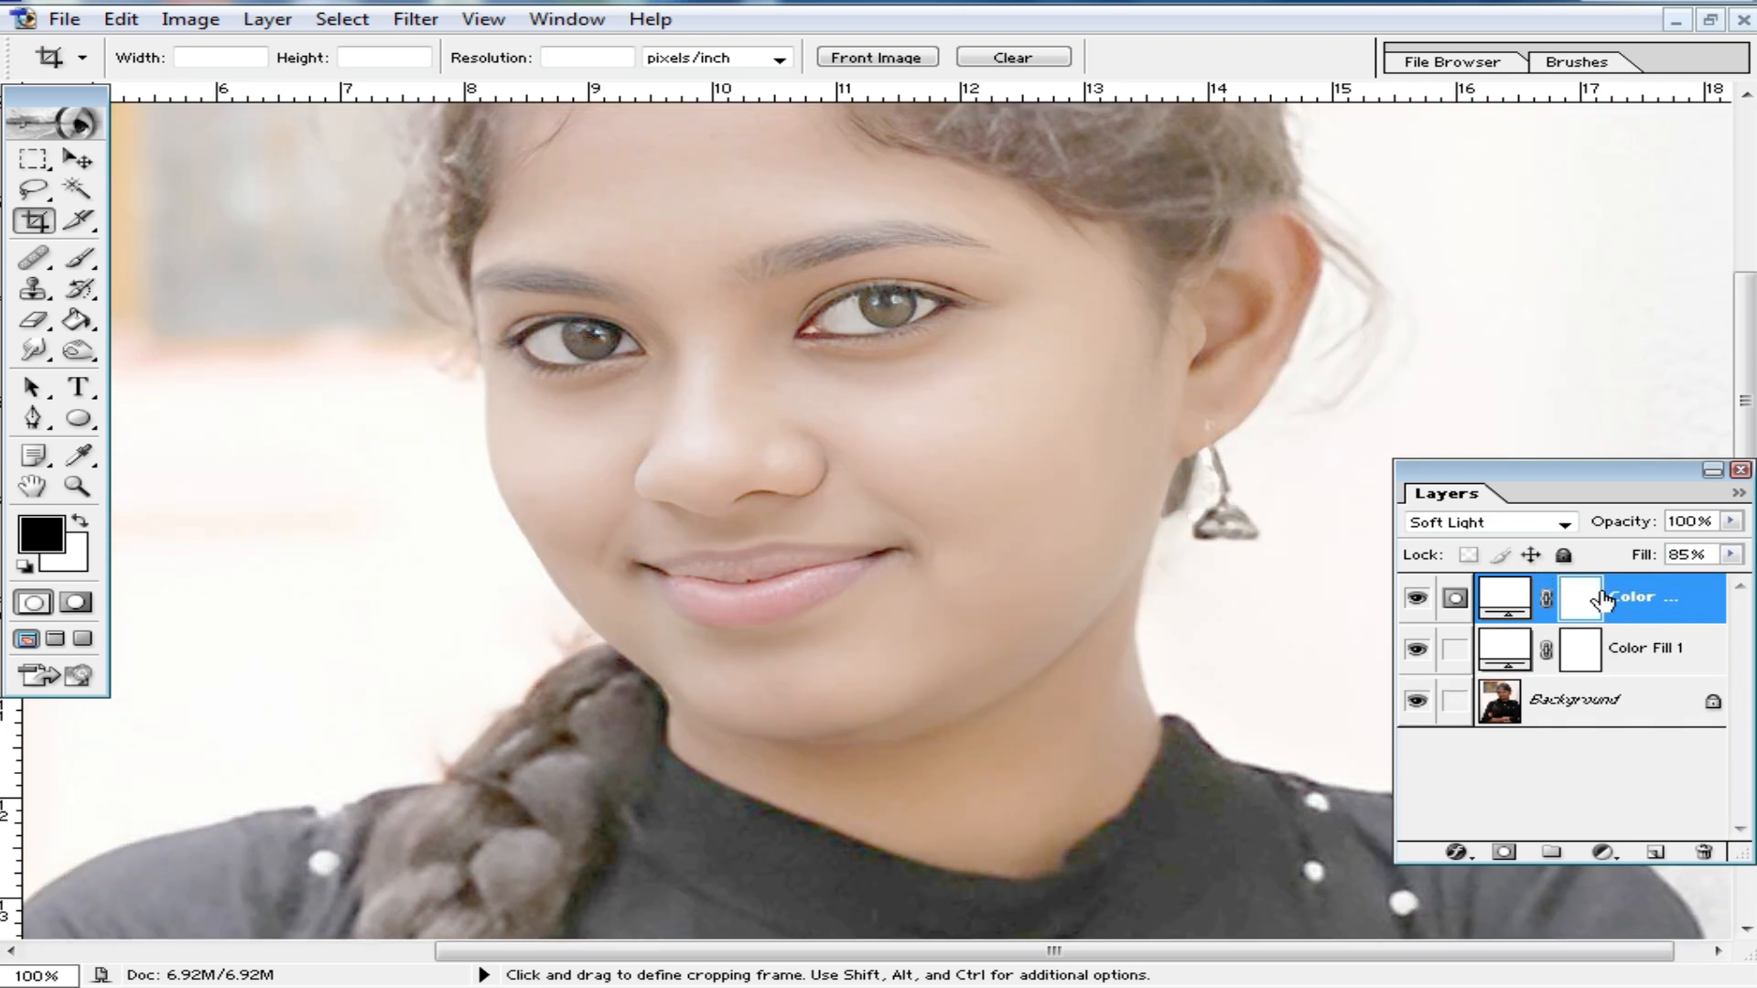
{"action": "double_click", "coordinate": [1505, 606]}
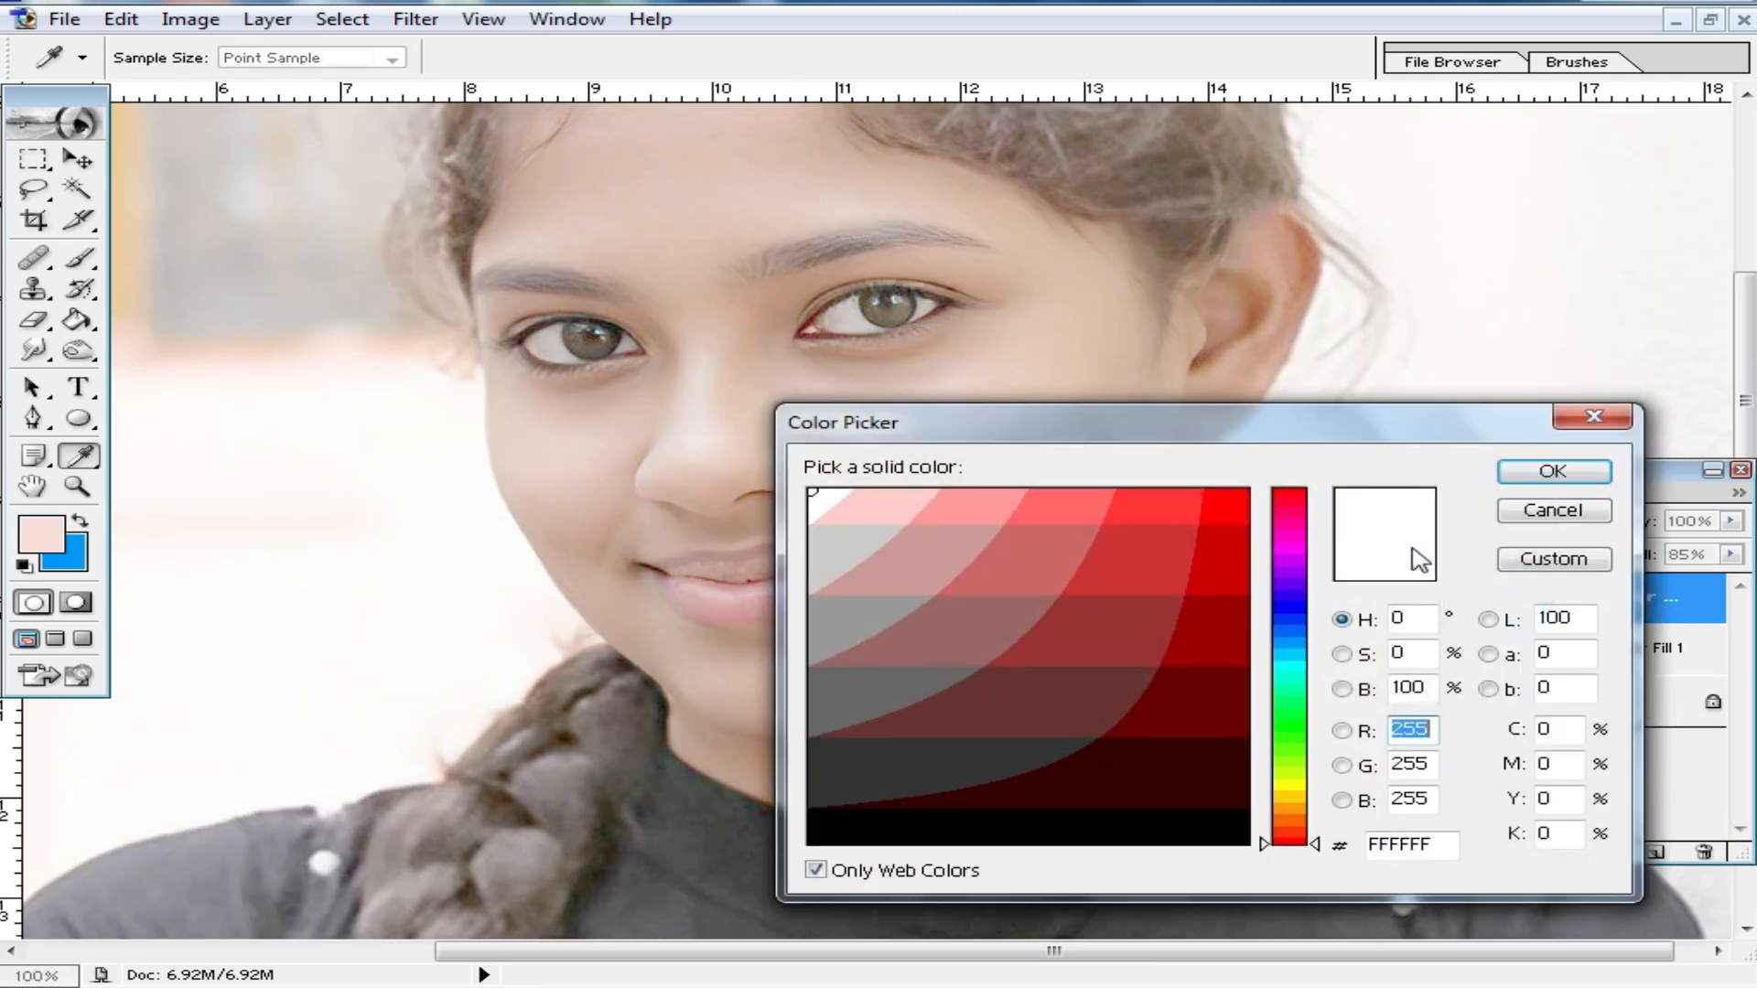
{"action": "left_click", "coordinate": [1293, 802]}
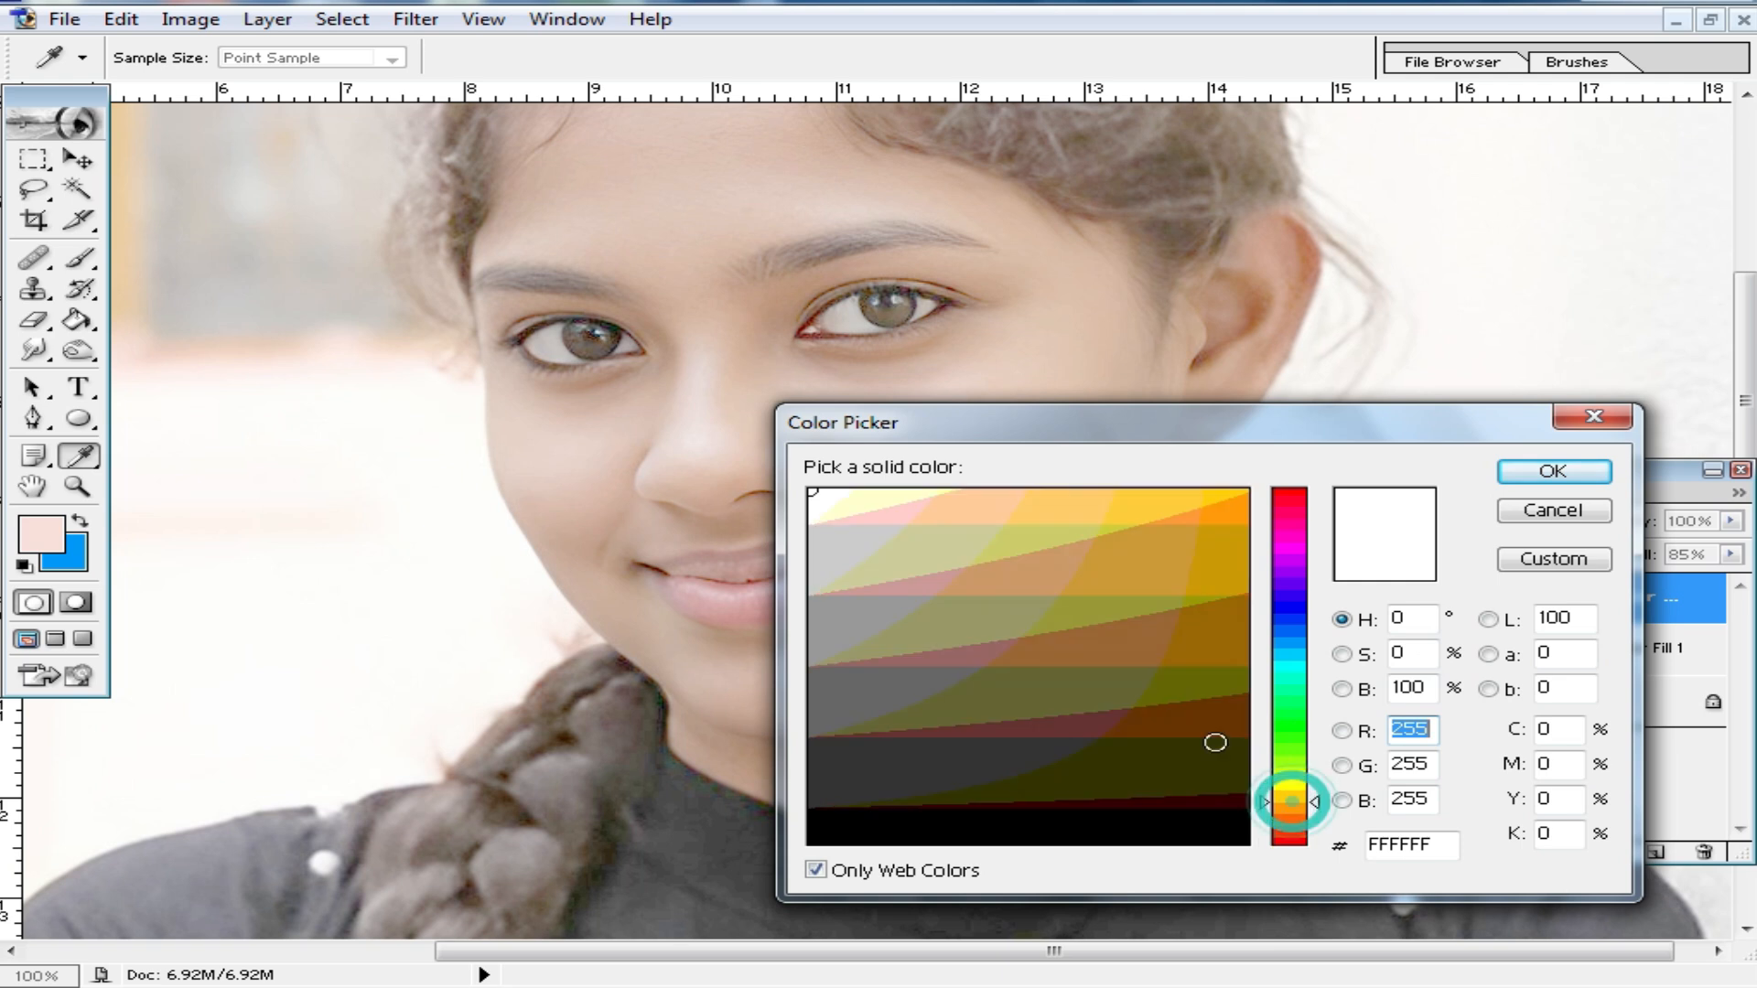
{"action": "left_click", "coordinate": [903, 556]}
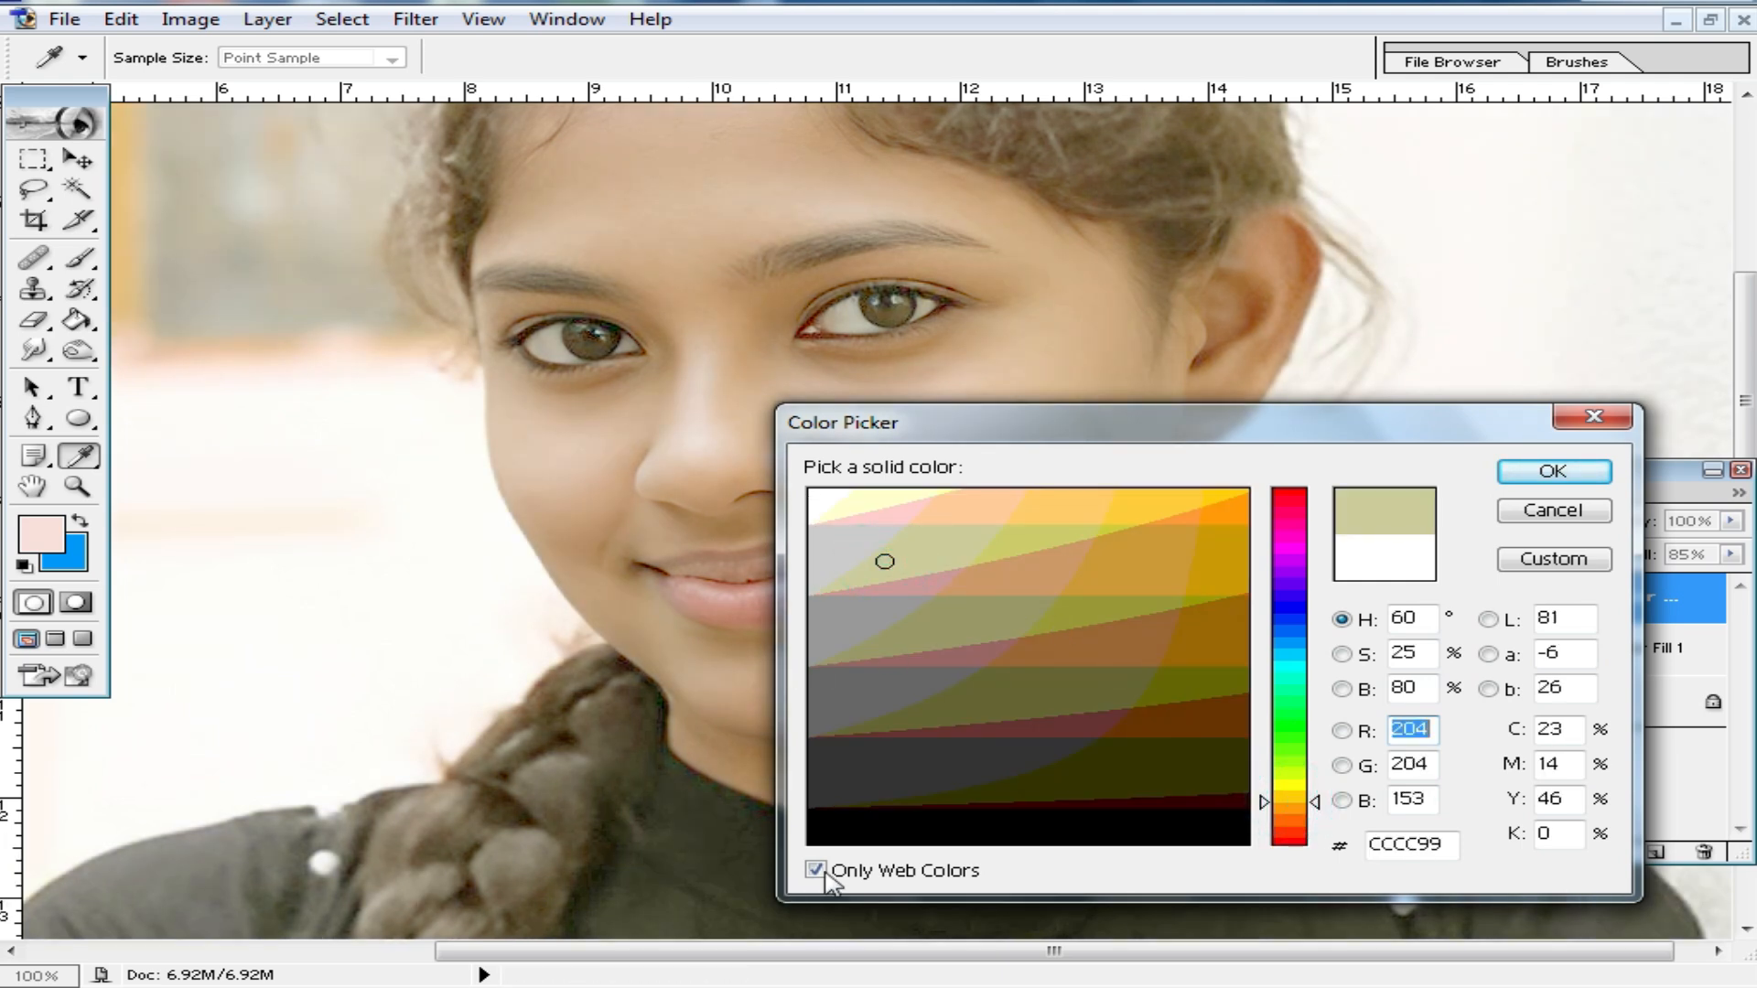
{"action": "left_click", "coordinate": [814, 870]}
{"action": "left_click", "coordinate": [864, 543]}
{"action": "mouse_move", "coordinate": [863, 544]}
{"action": "left_mouse_down"}
{"action": "mouse_move", "coordinate": [839, 537]}
{"action": "mouse_move", "coordinate": [897, 607]}
{"action": "mouse_move", "coordinate": [944, 607]}
{"action": "left_mouse_up"}
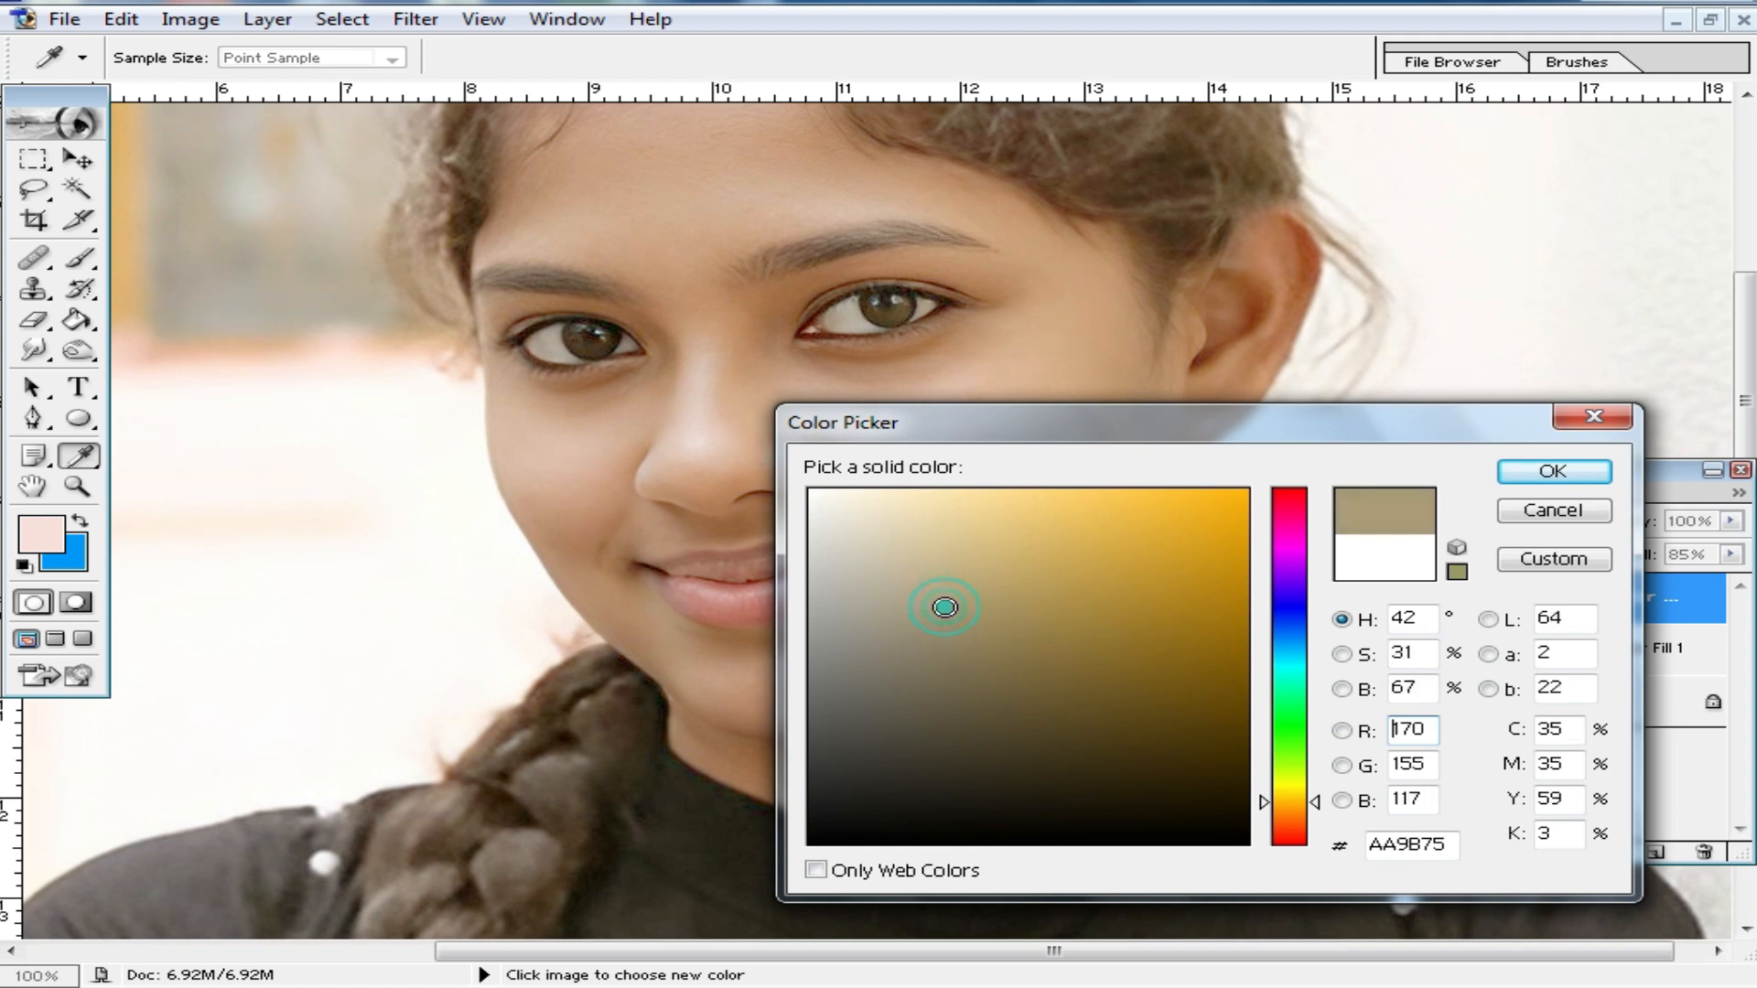
{"action": "left_click", "coordinate": [1551, 471]}
{"action": "key", "text": "c"}
{"action": "key", "text": "d"}
- Strongly reduce the beige fill layer's fill percentage and merge both fill layers into the Background
{"action": "left_click", "coordinate": [941, 467], "text": "alt"}
{"action": "left_click", "coordinate": [944, 470], "text": "alt"}
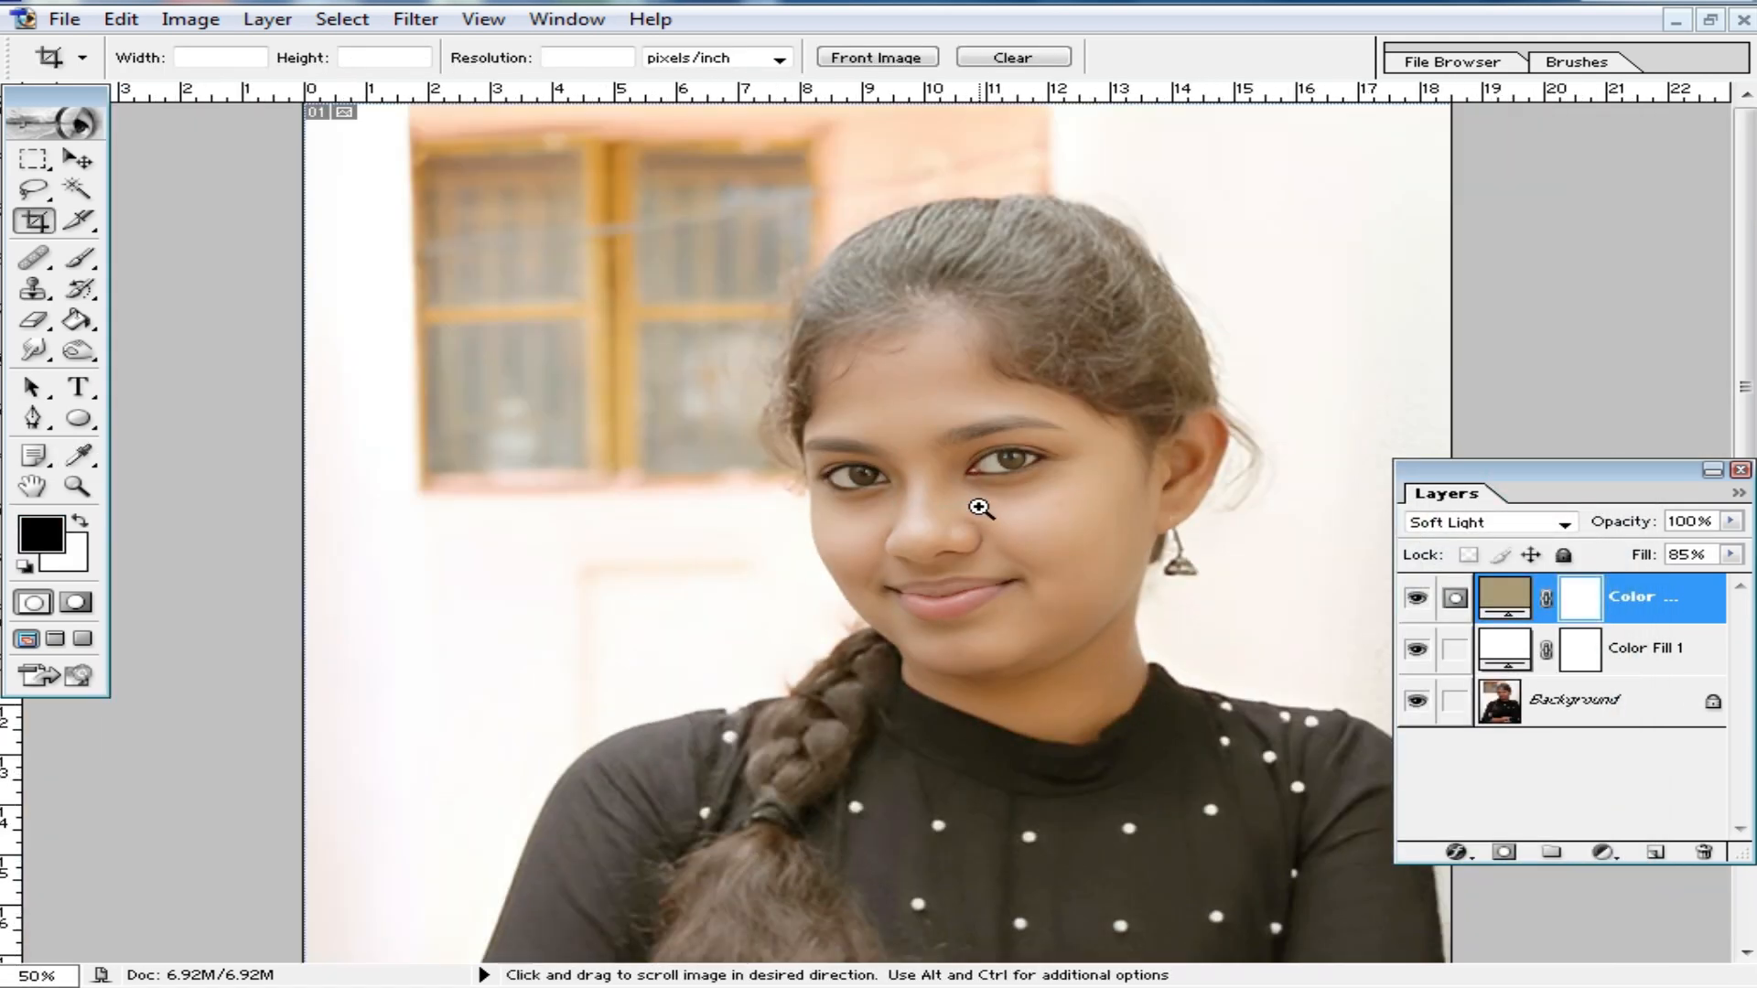
{"action": "left_click", "coordinate": [977, 506], "text": "ctrl"}
{"action": "left_click", "coordinate": [1025, 616], "text": "ctrl"}
{"action": "left_click_drag", "start_coordinate": [1732, 555], "coordinate": [1572, 595]}
{"action": "left_click", "coordinate": [1216, 635], "text": "alt"}
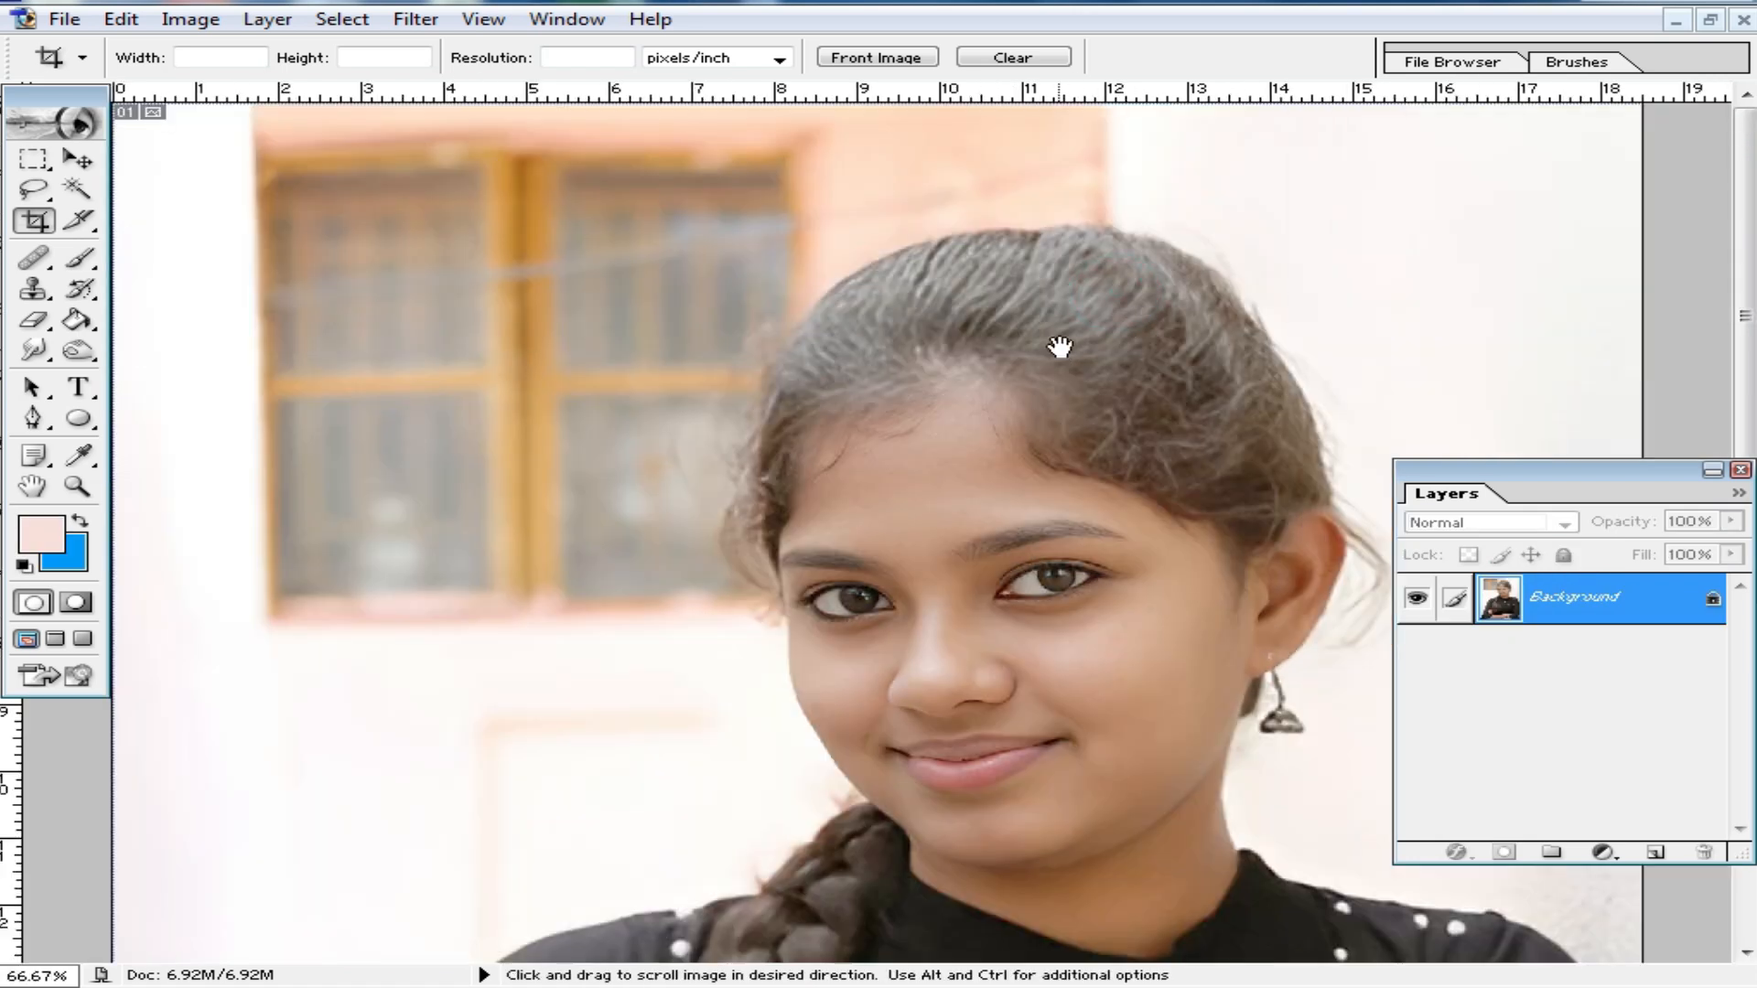
- Deepen the image's dark tones with Selective Color by setting Black to +66% for the Blacks
{"action": "left_click", "coordinate": [187, 19]}
{"action": "left_click", "coordinate": [272, 94]}
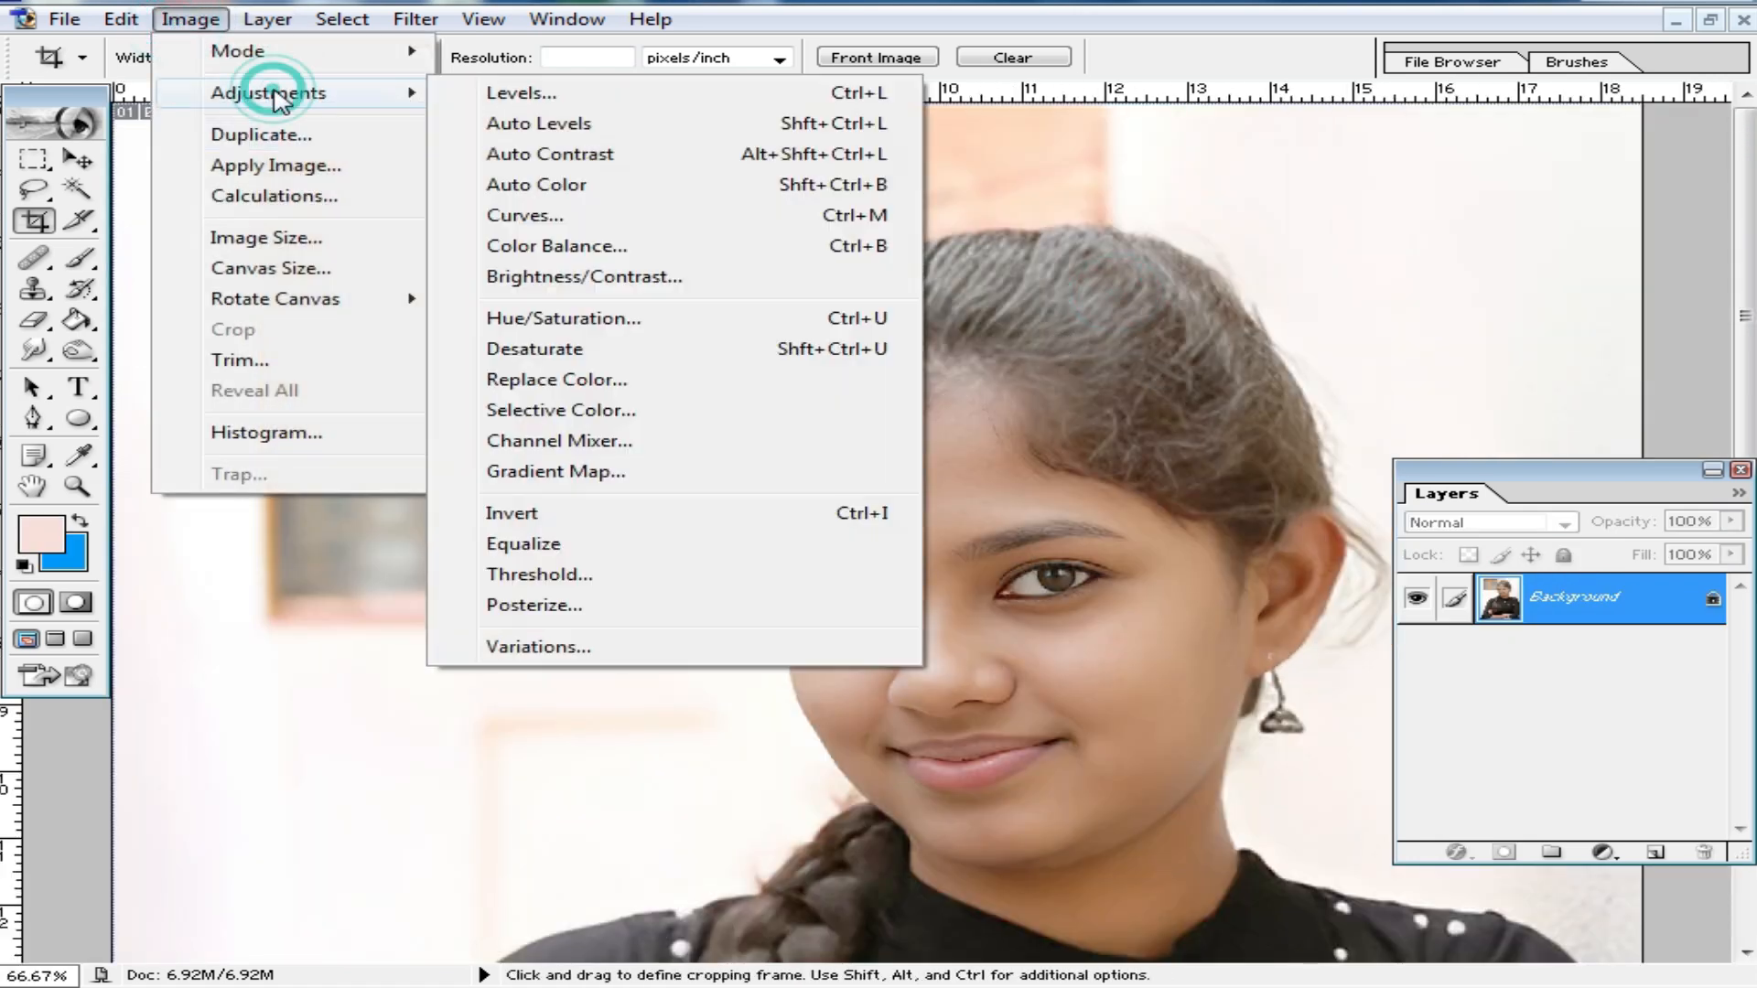
{"action": "left_click", "coordinate": [647, 409]}
{"action": "left_click", "coordinate": [1462, 466]}
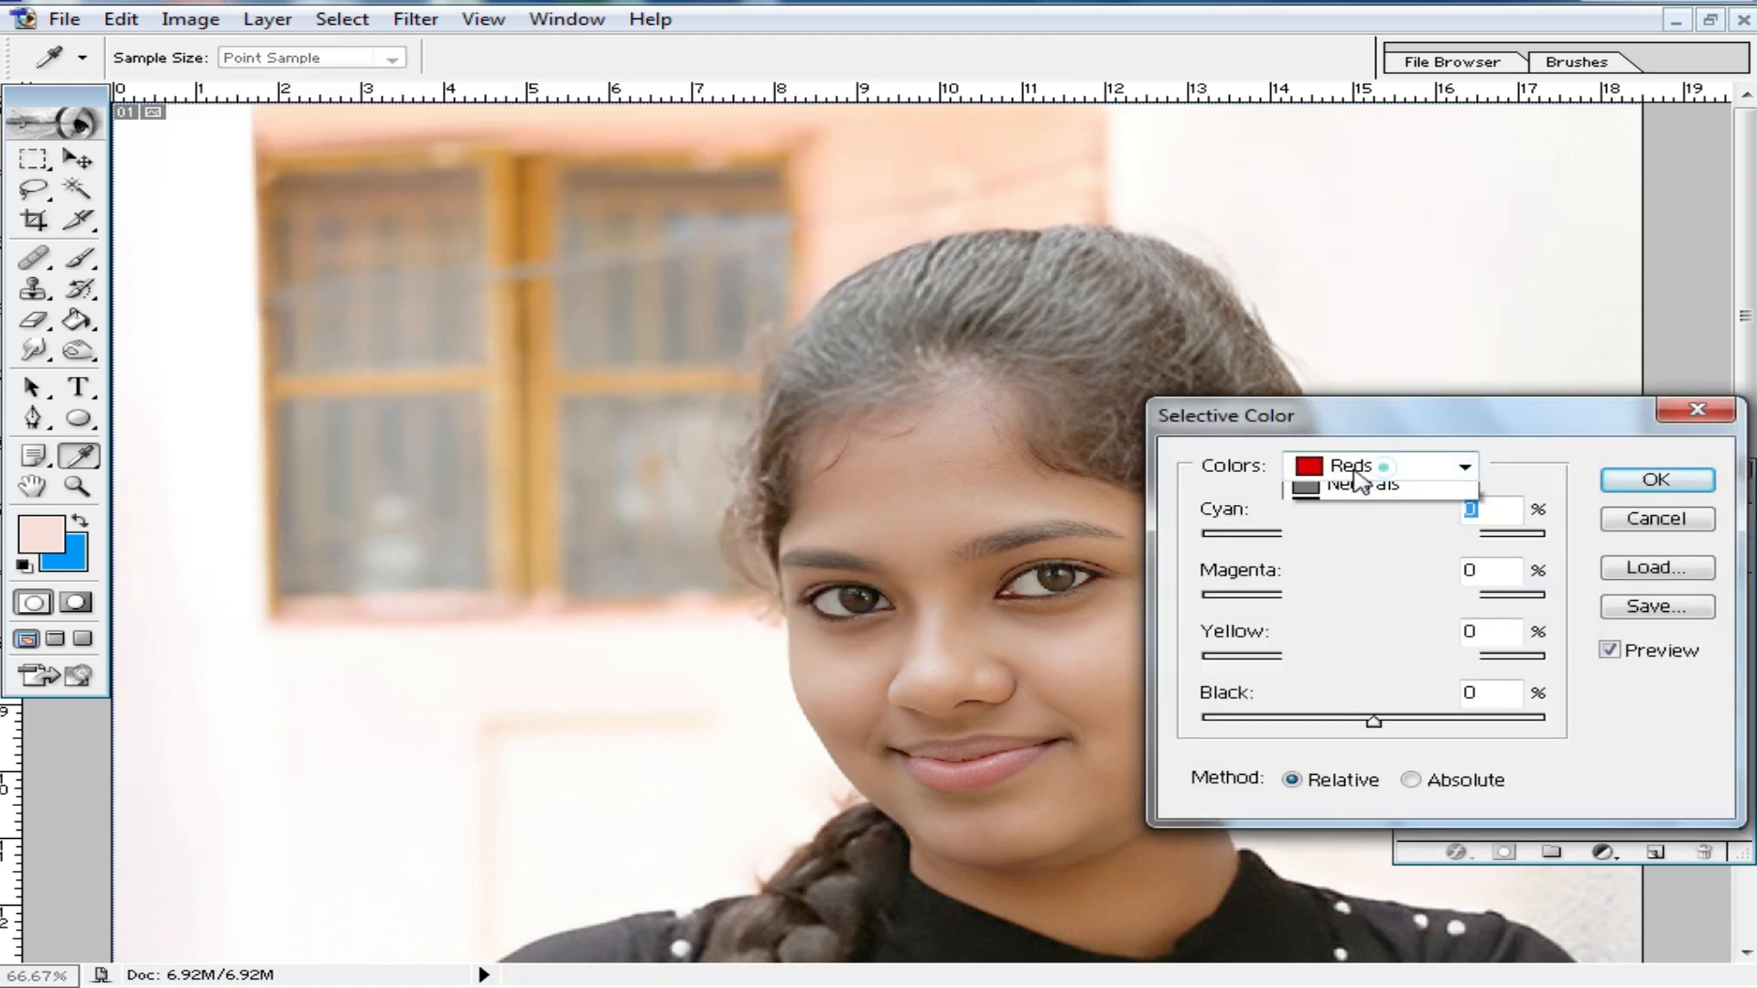
{"action": "left_click", "coordinate": [1363, 677]}
{"action": "left_click_drag", "start_coordinate": [1372, 720], "coordinate": [1487, 720]}
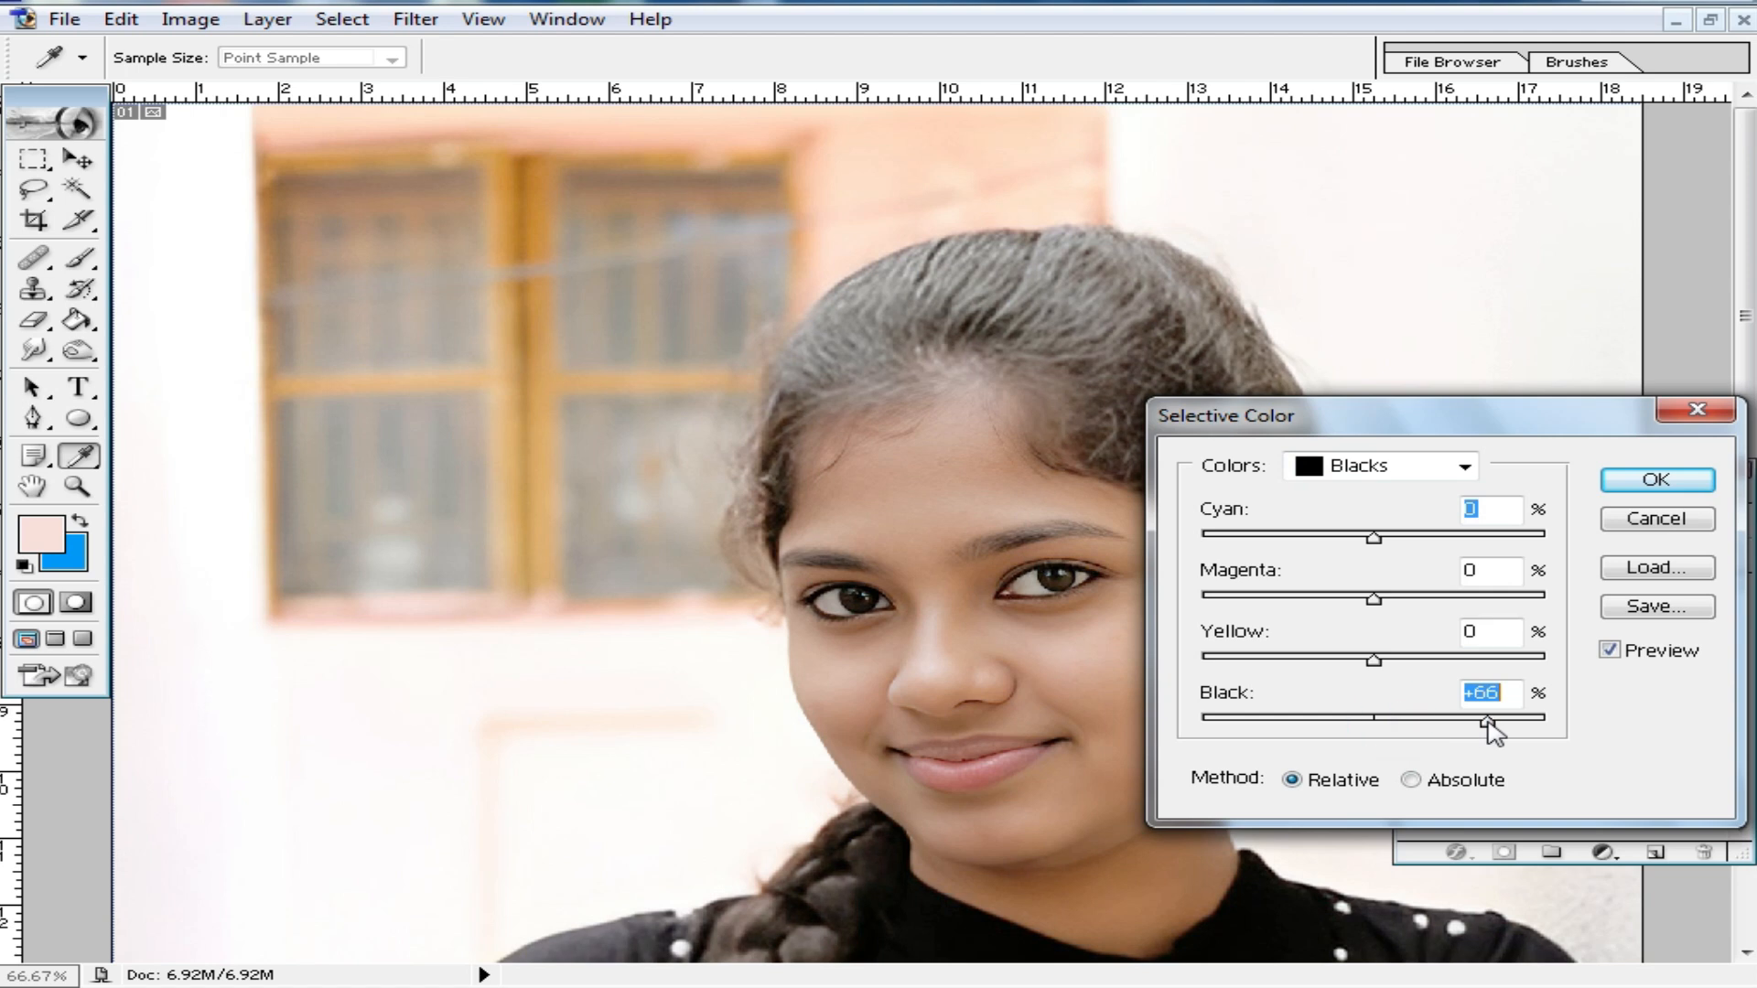
{"action": "left_click", "coordinate": [1666, 488]}
- Select the hair on the head with the Magic Wand at tolerance 44, adding the darker and lighter strands
{"action": "left_click", "coordinate": [1176, 398], "text": "ctrl"}
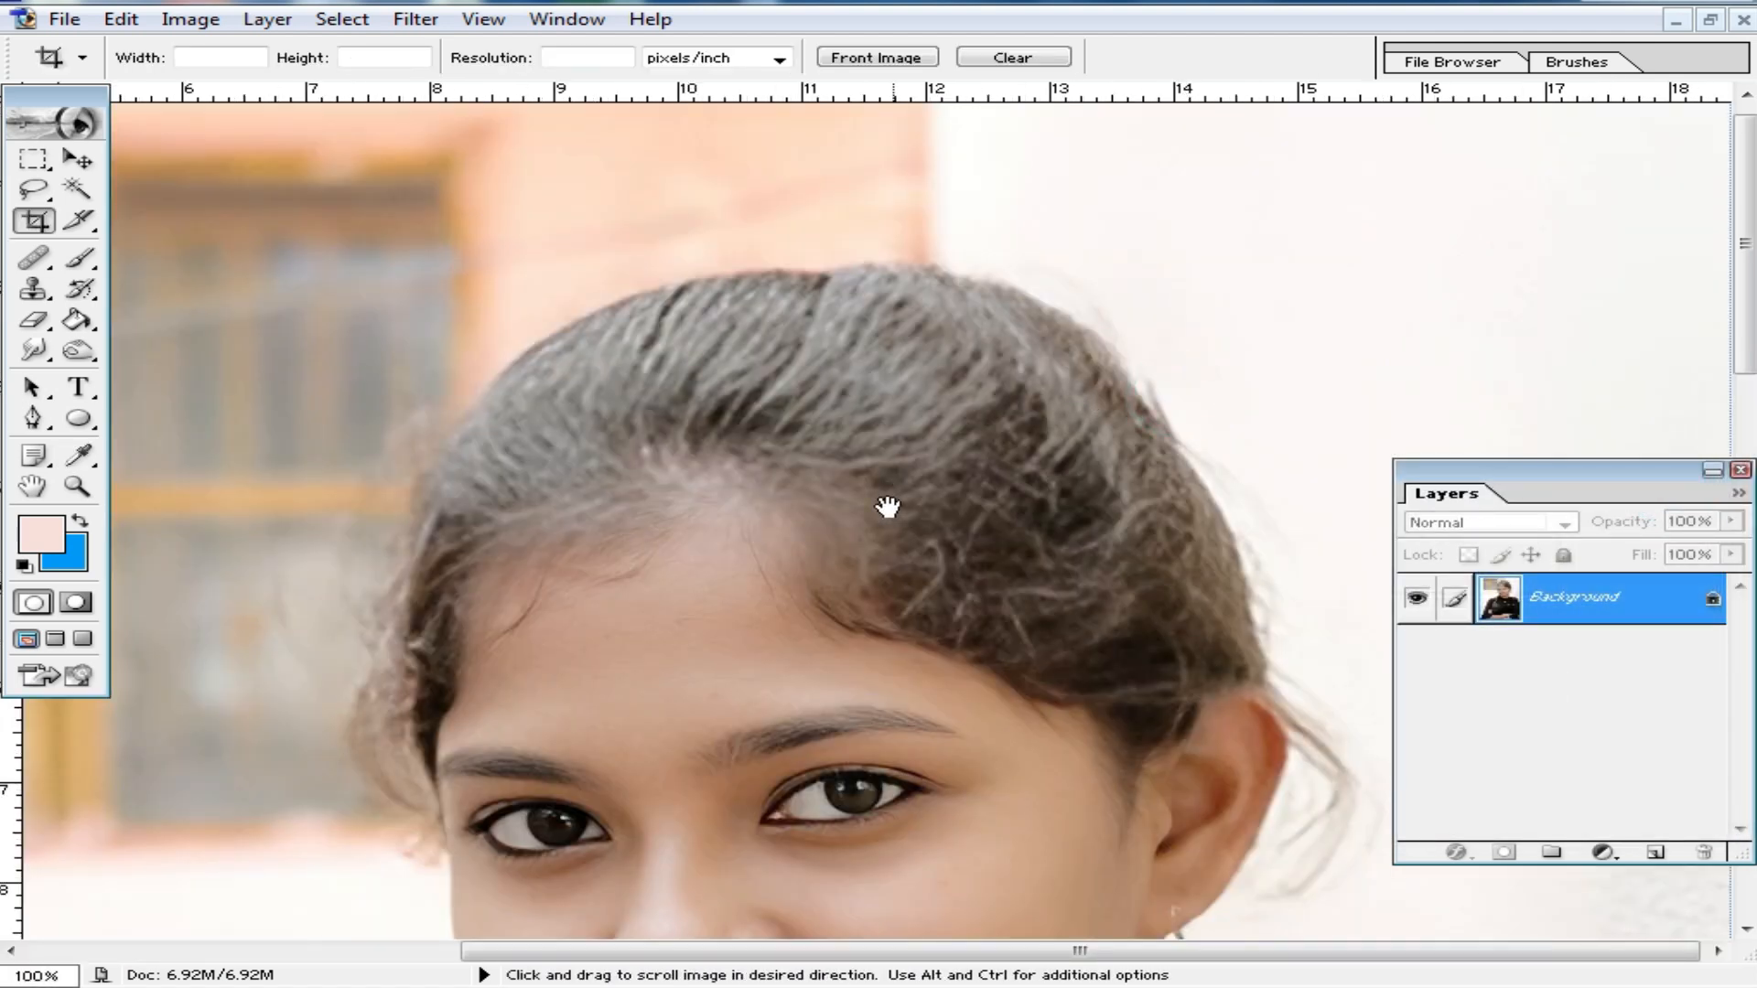
{"action": "left_click_drag", "start_coordinate": [887, 506], "coordinate": [992, 424]}
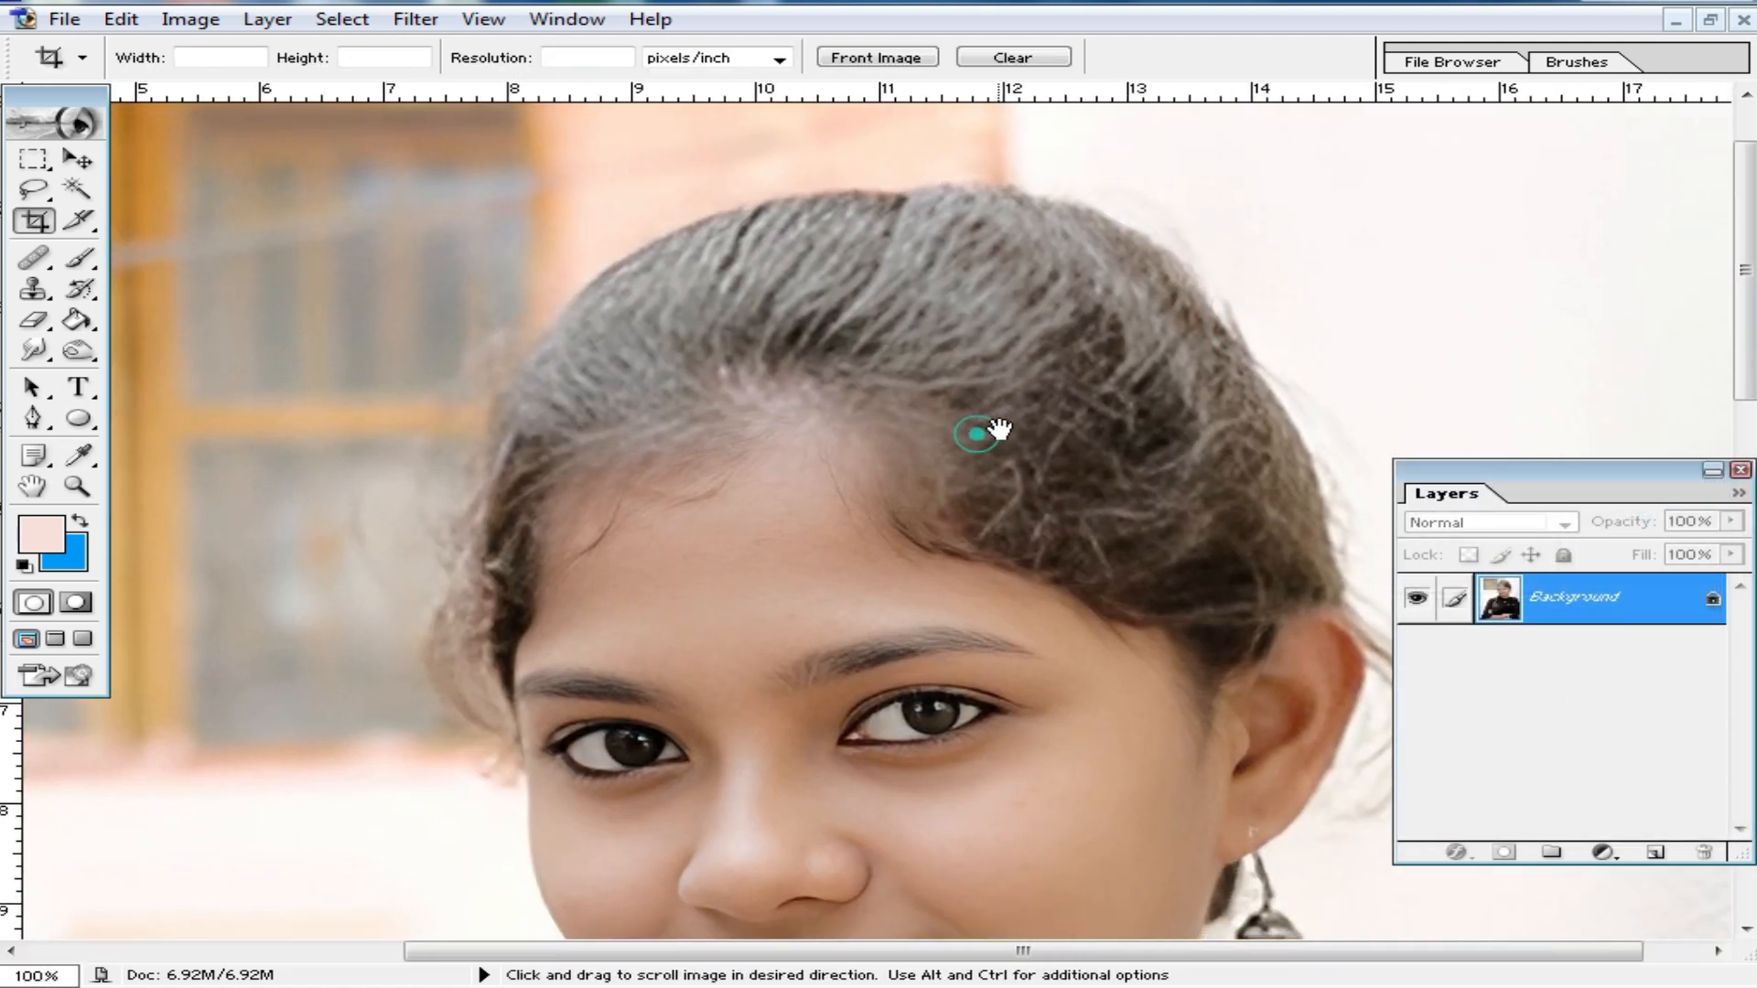
{"action": "left_click", "coordinate": [77, 191]}
{"action": "left_click", "coordinate": [828, 307]}
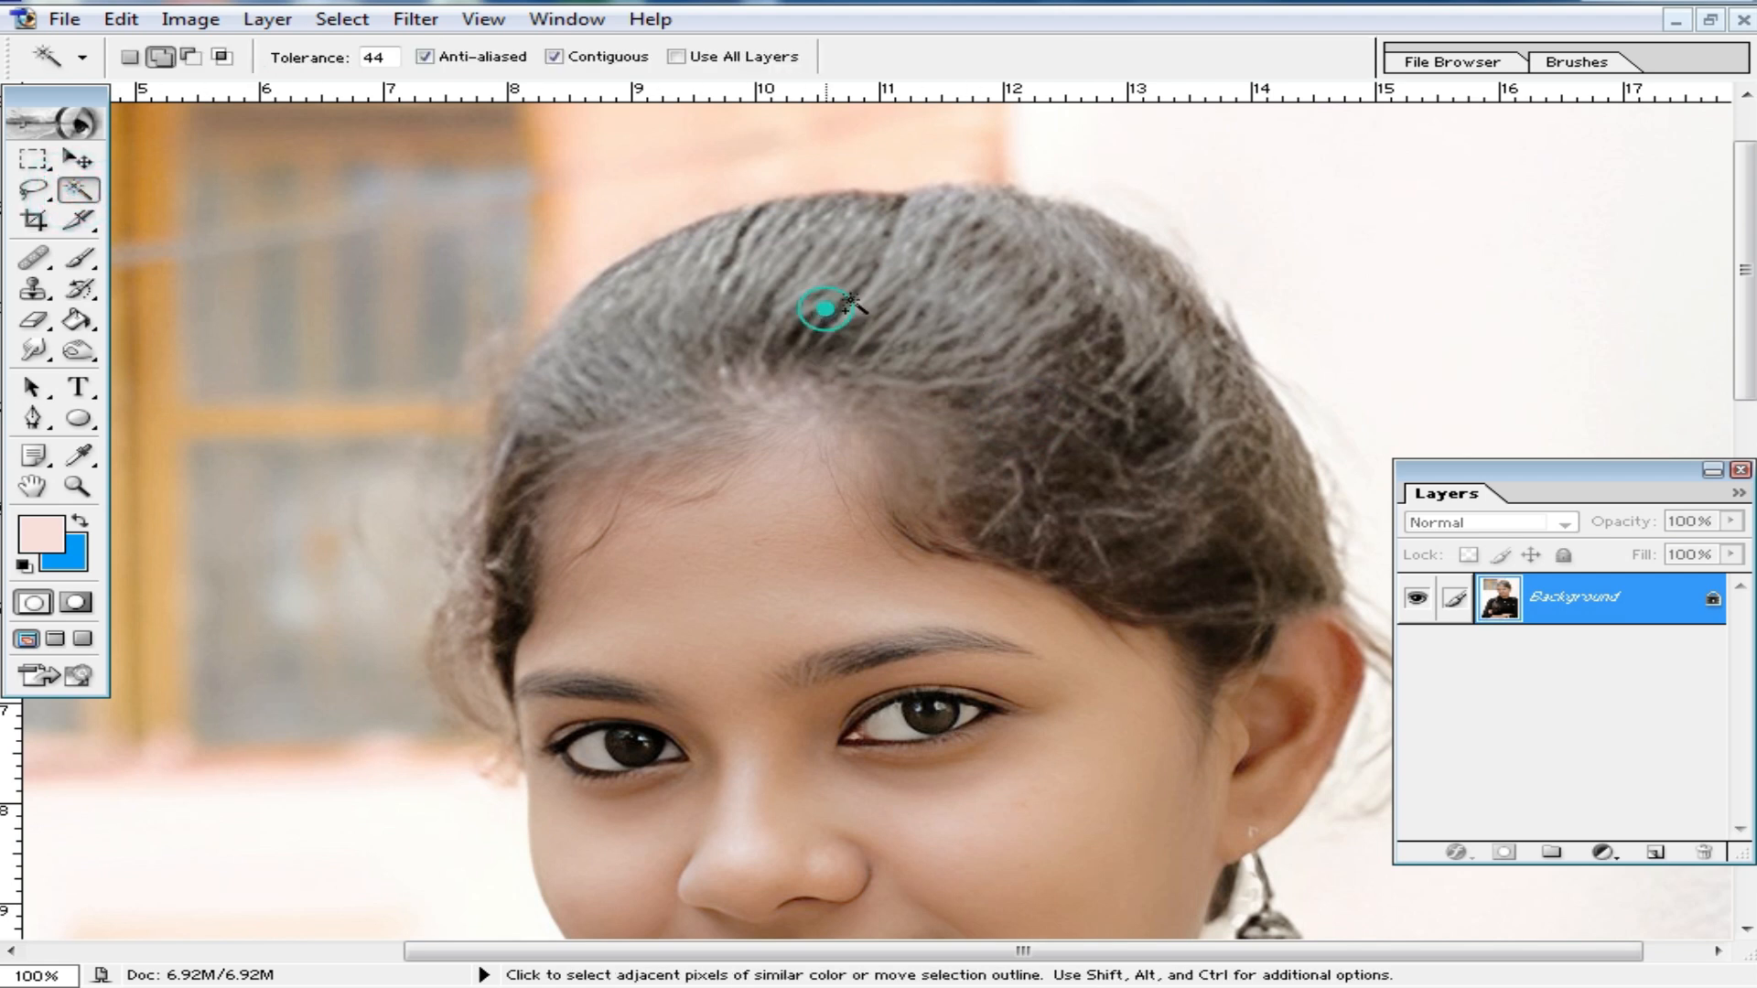
{"action": "left_click", "coordinate": [1219, 509]}
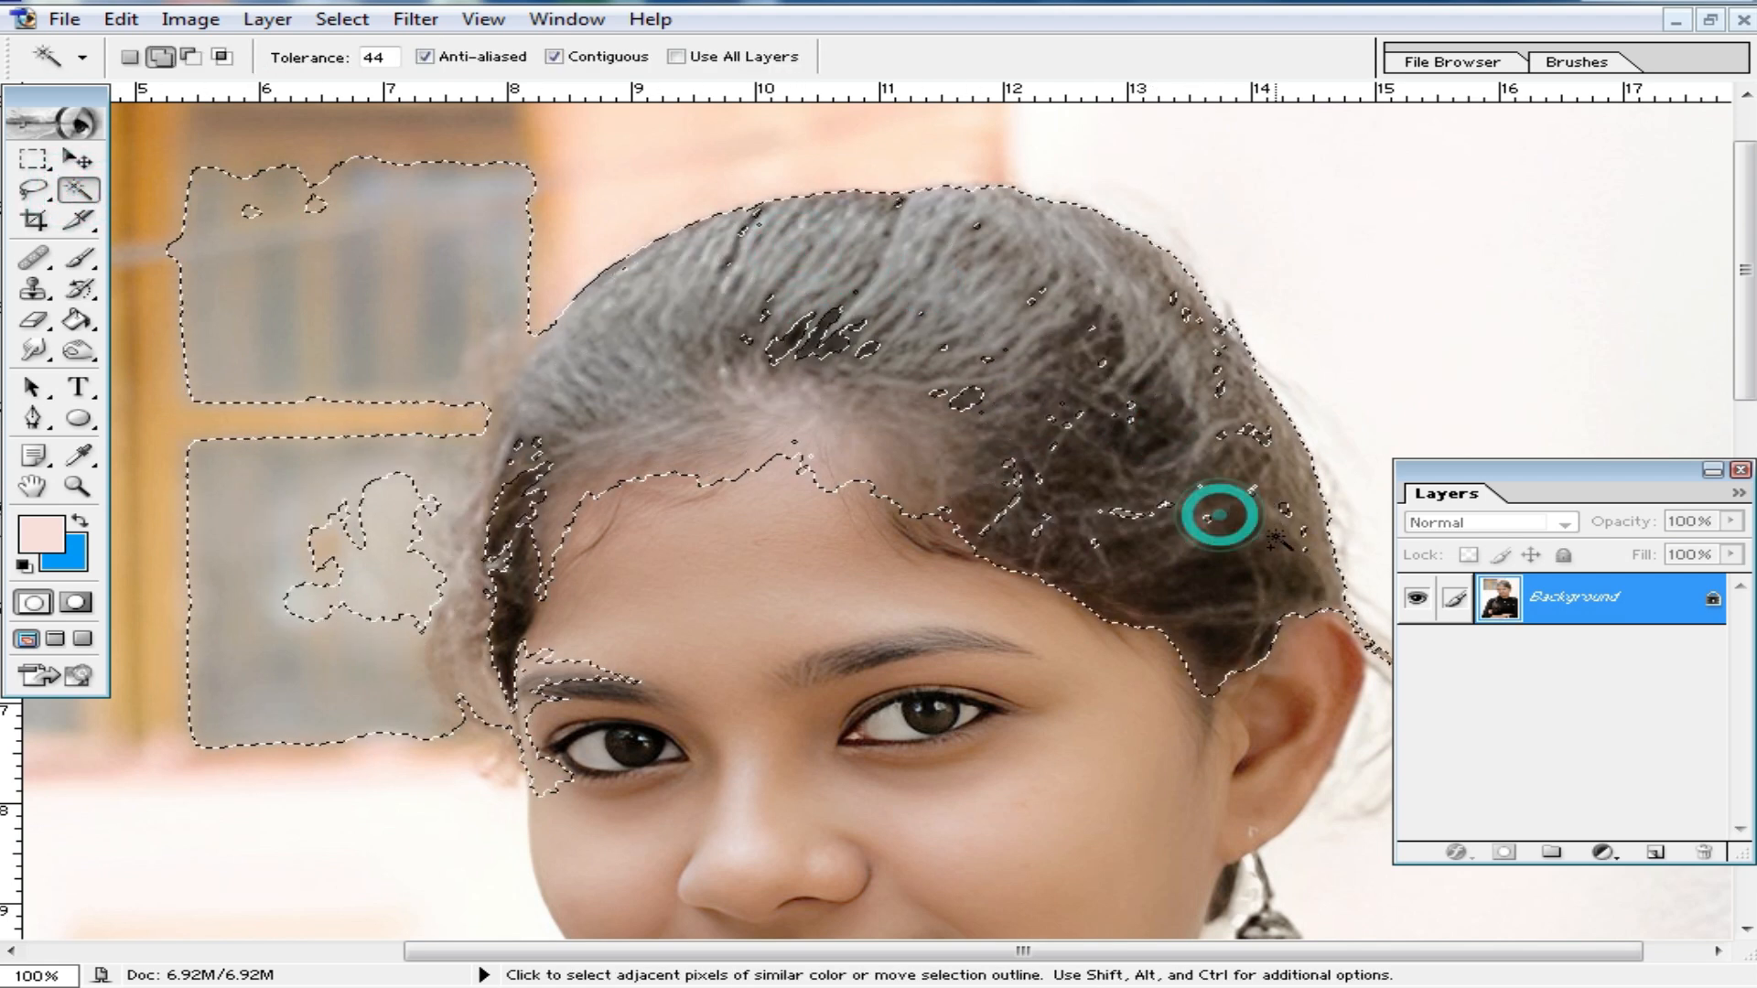
{"action": "left_click", "coordinate": [773, 445]}
{"action": "left_click", "coordinate": [607, 339]}
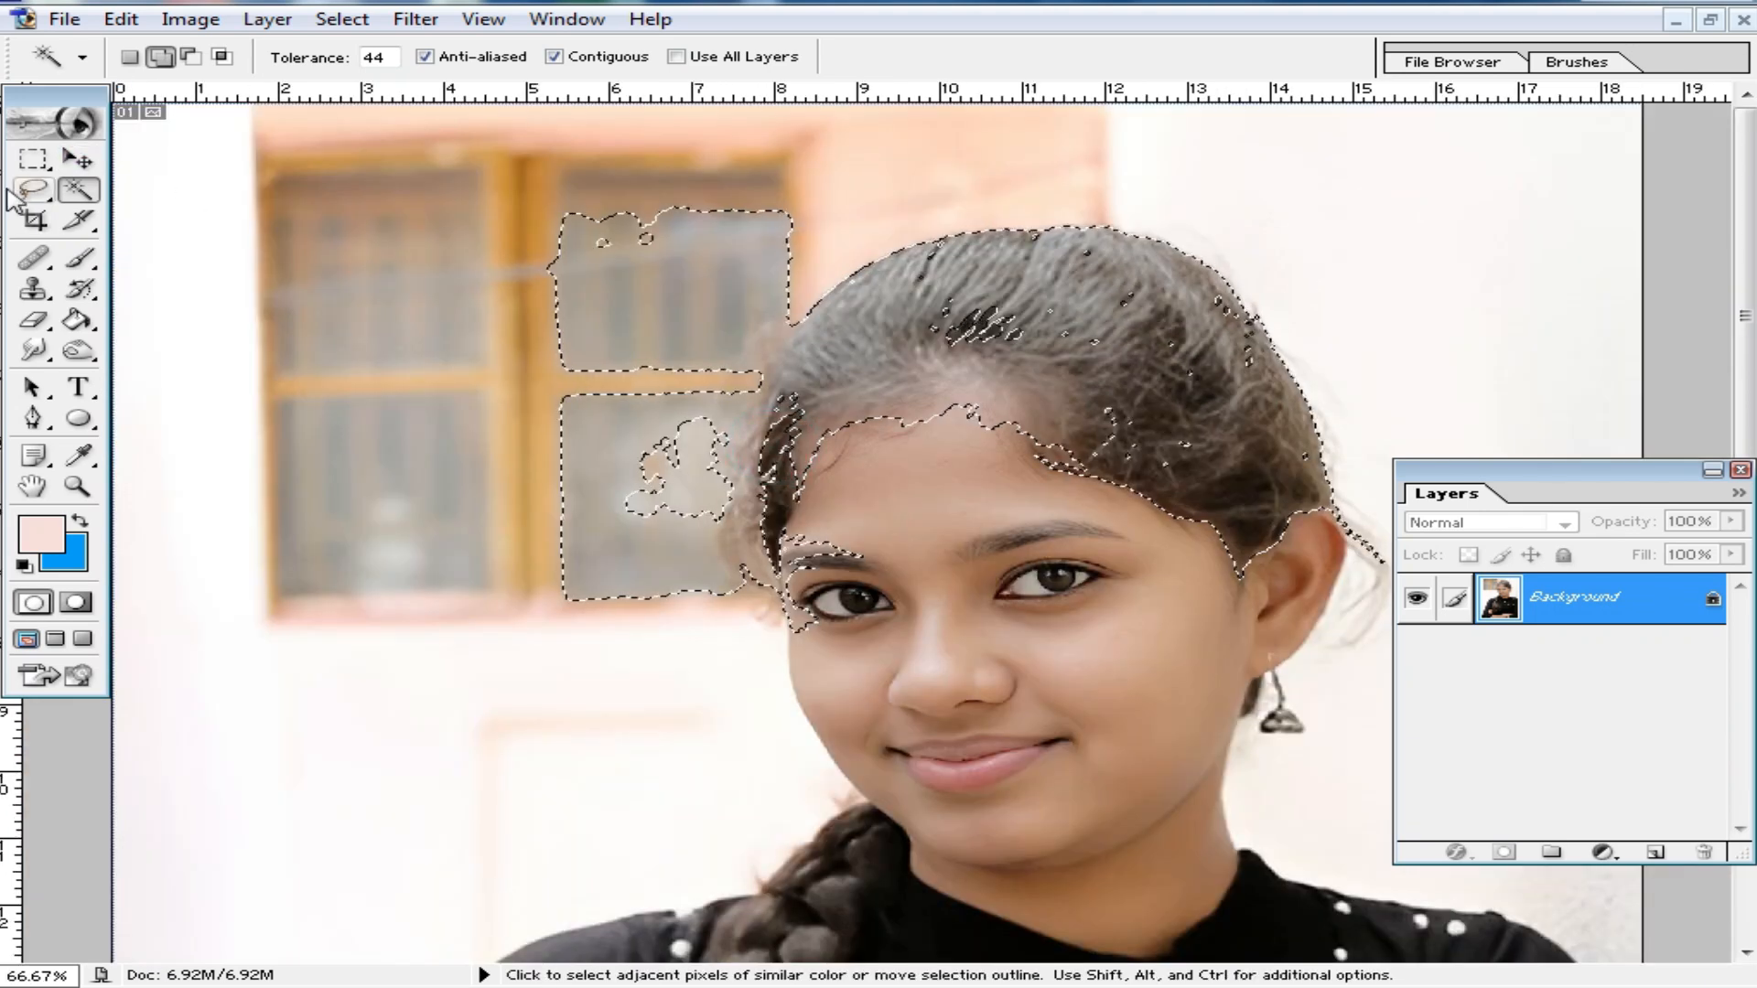
- Subtract the window areas from the hair selection with the Lasso and feather the selection by 10 pixels
{"action": "left_click", "coordinate": [33, 190]}
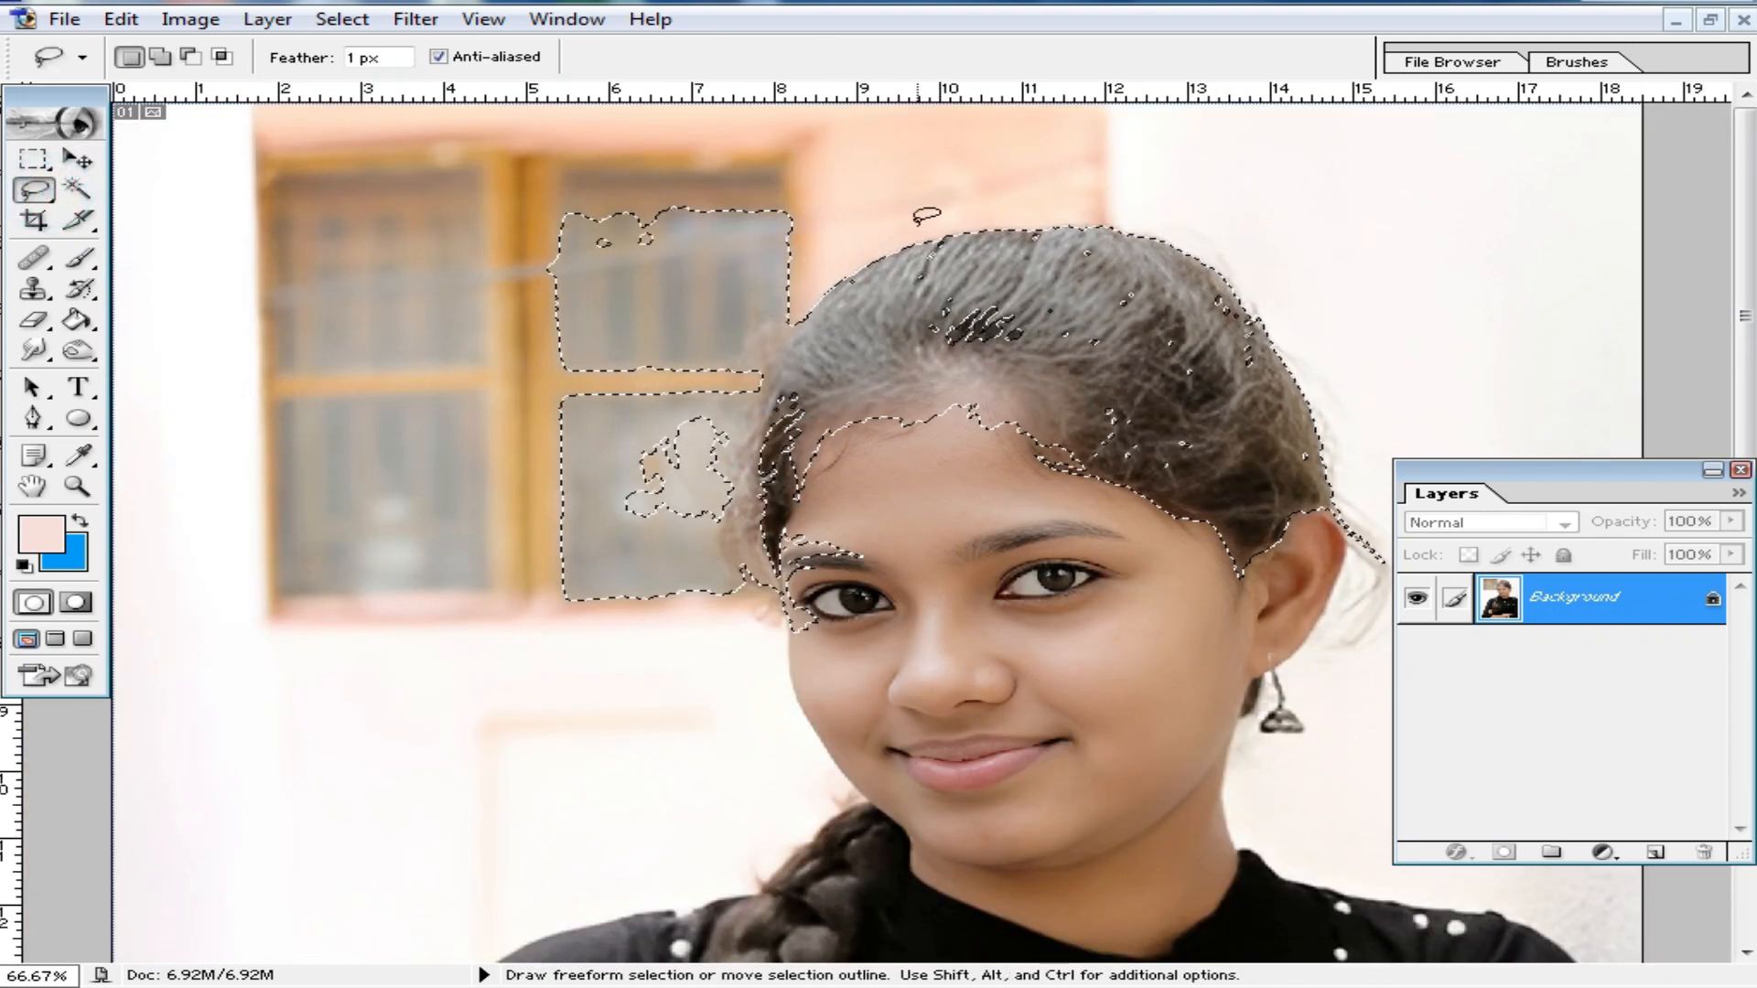
{"action": "left_click", "coordinate": [801, 285], "text": "alt"}
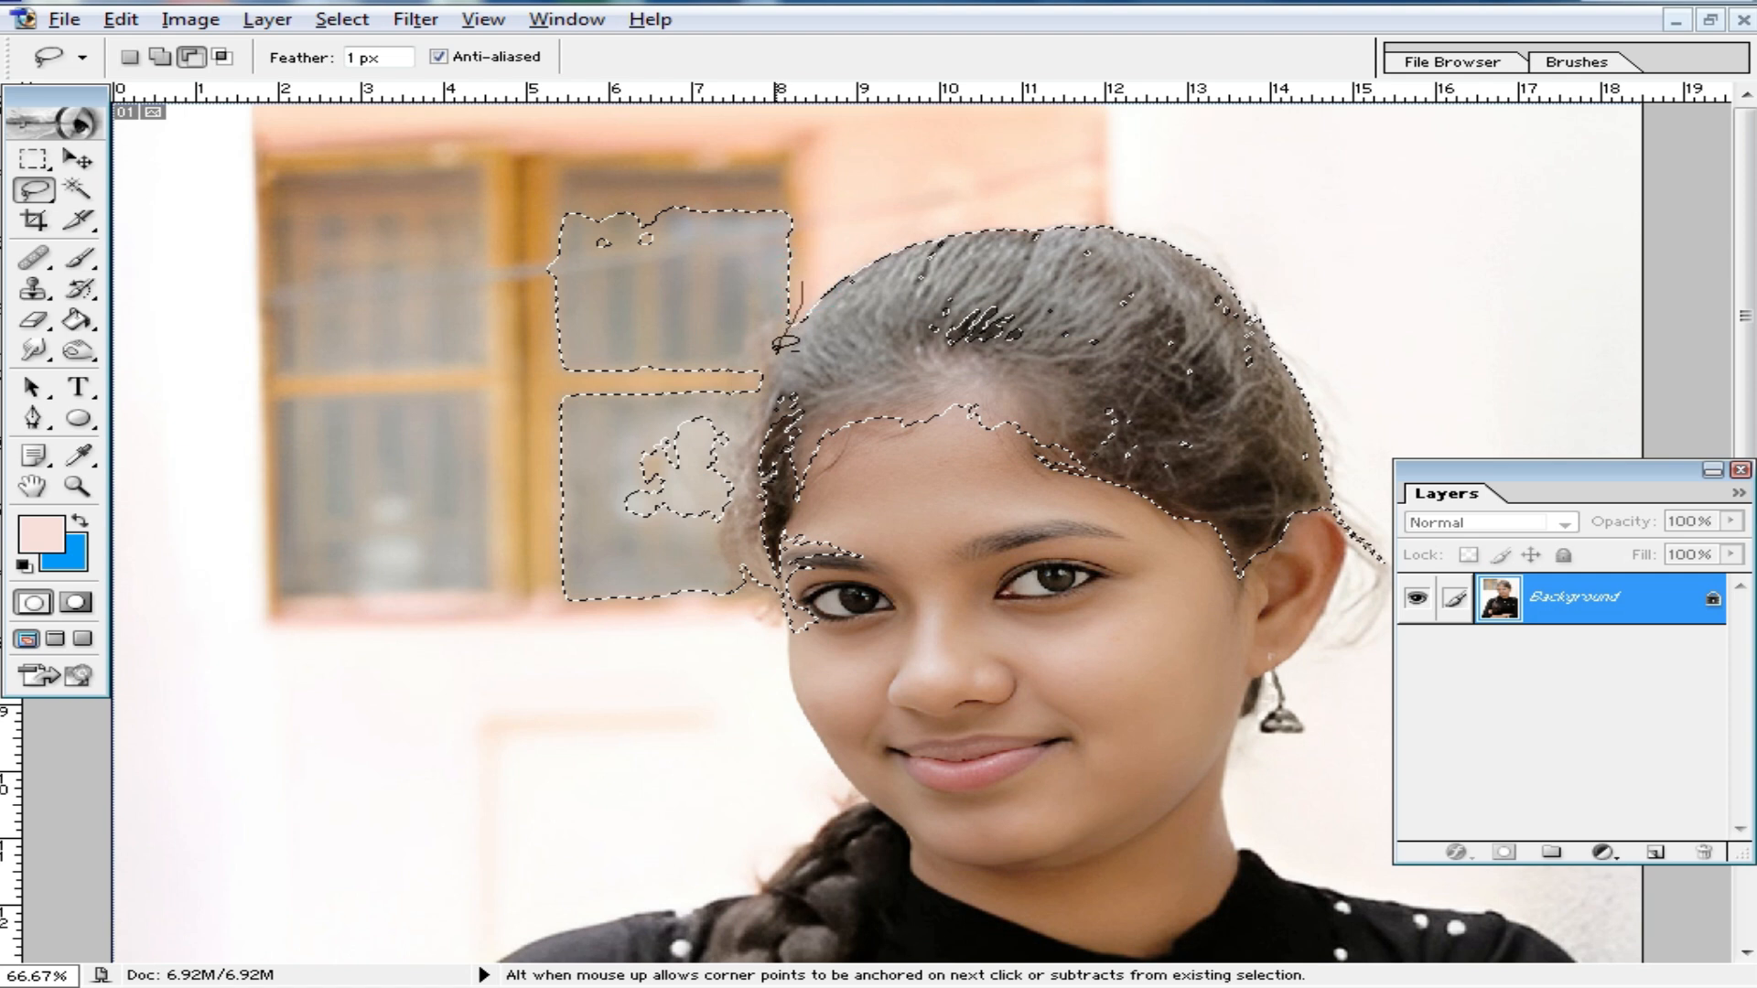
{"action": "mouse_move", "coordinate": [774, 629]}
{"action": "left_mouse_down"}
{"action": "mouse_move", "coordinate": [351, 373]}
{"action": "mouse_move", "coordinate": [709, 131]}
{"action": "mouse_move", "coordinate": [880, 265]}
{"action": "mouse_move", "coordinate": [818, 287]}
{"action": "left_mouse_up"}
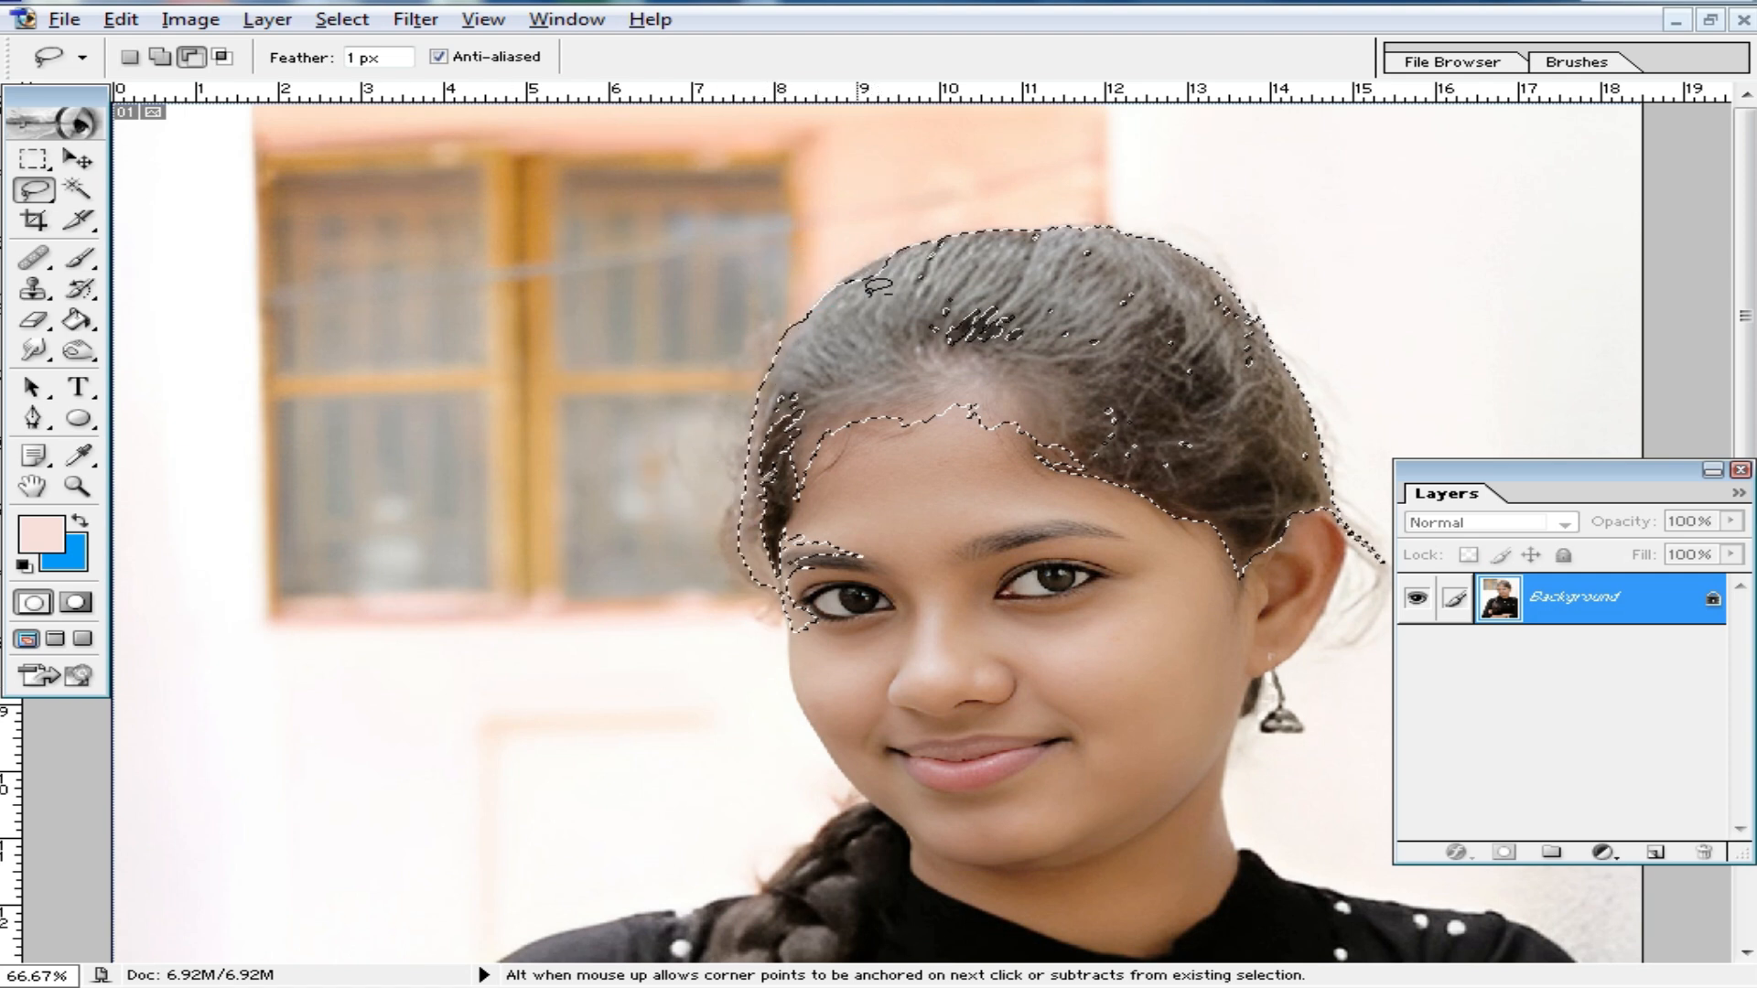
{"action": "left_click", "coordinate": [1007, 348], "text": "ctrl"}
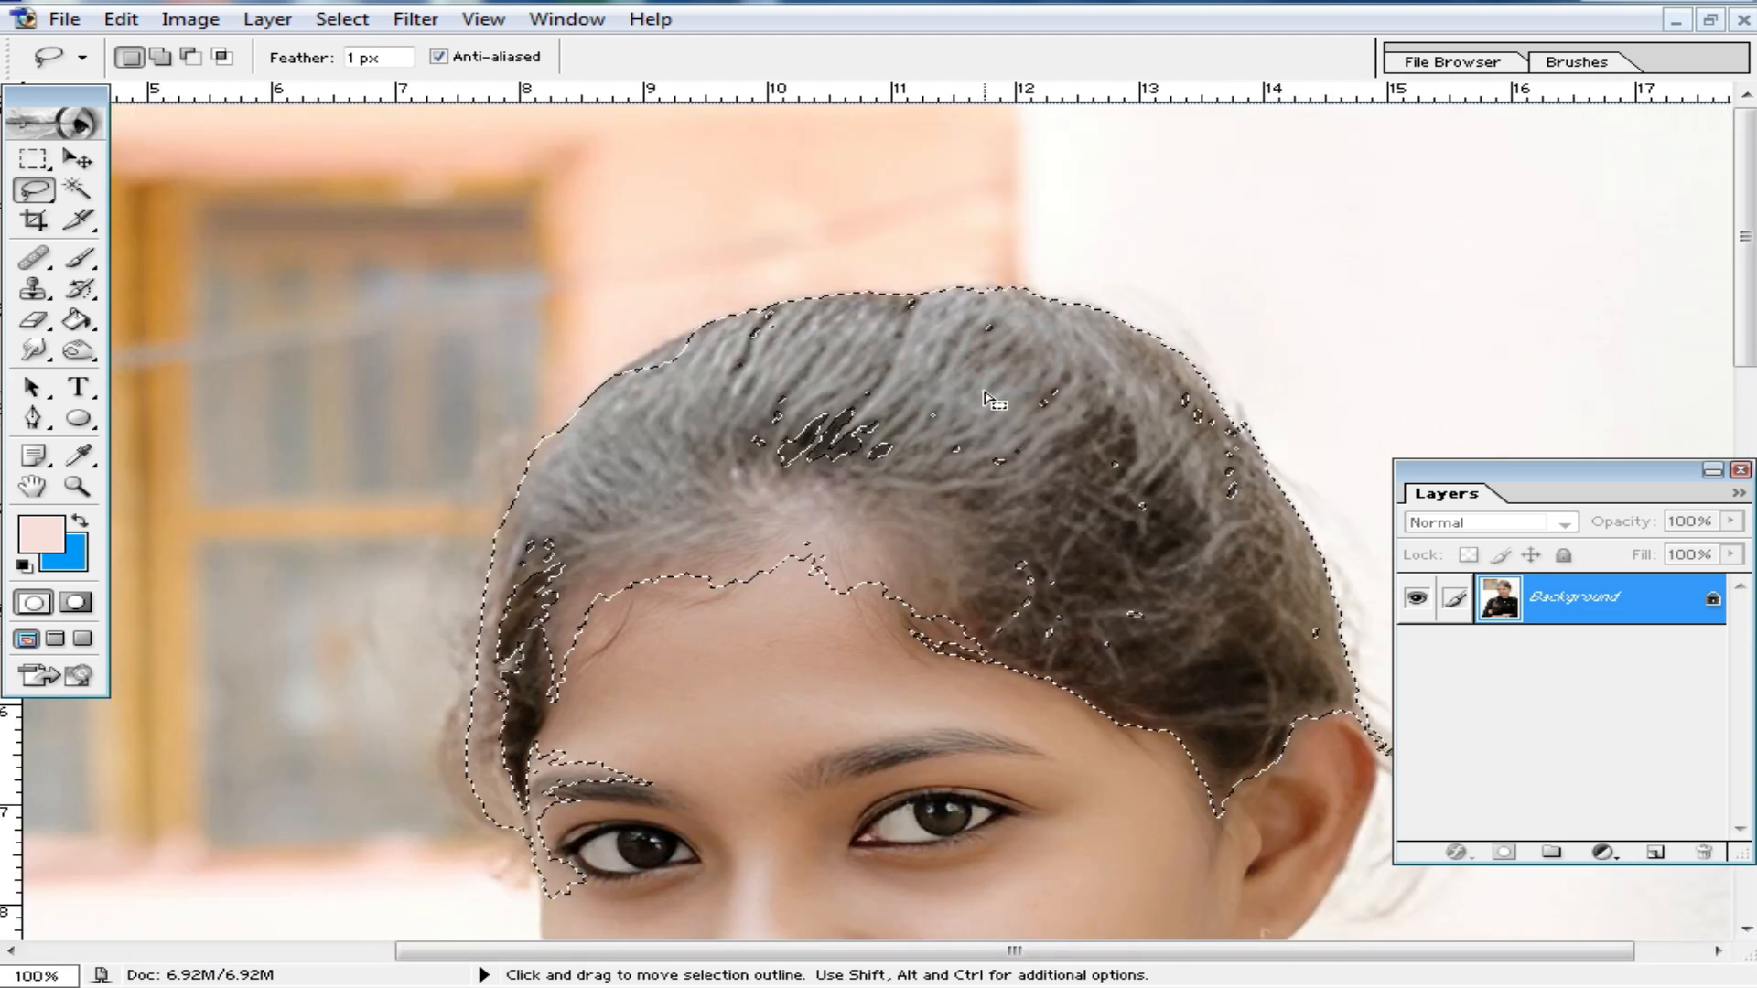
{"action": "key", "text": "ctrl+alt+d"}
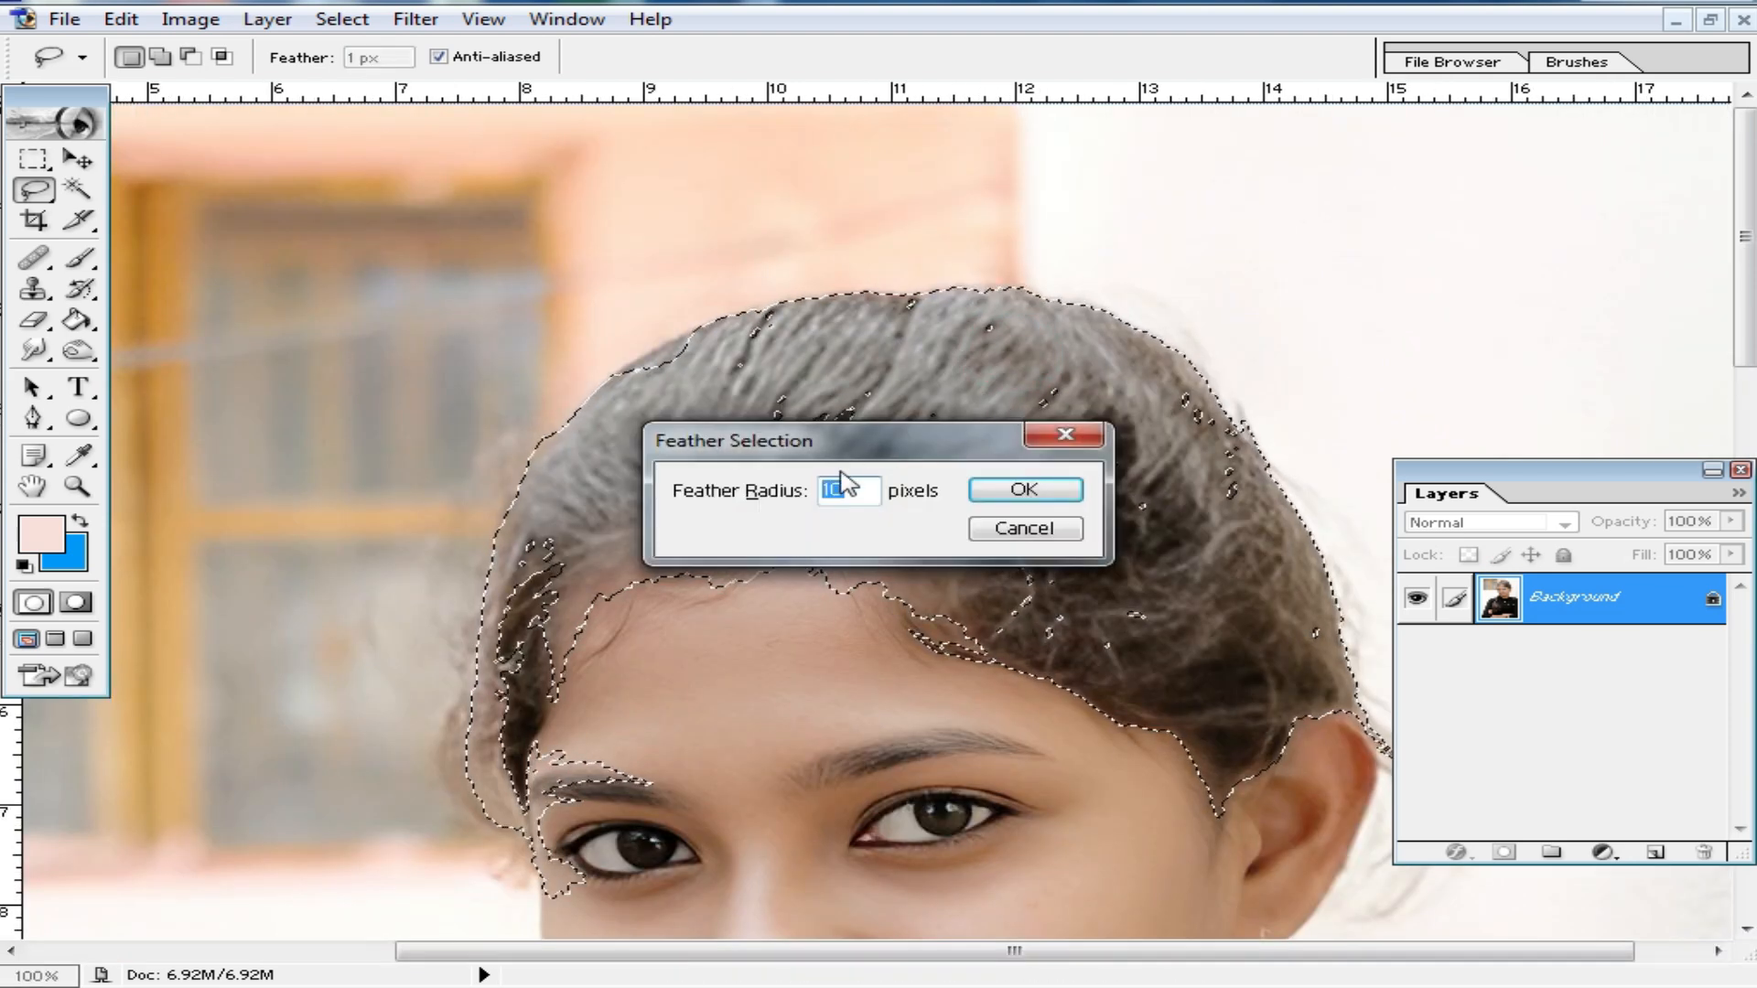
{"action": "left_click", "coordinate": [1023, 490]}
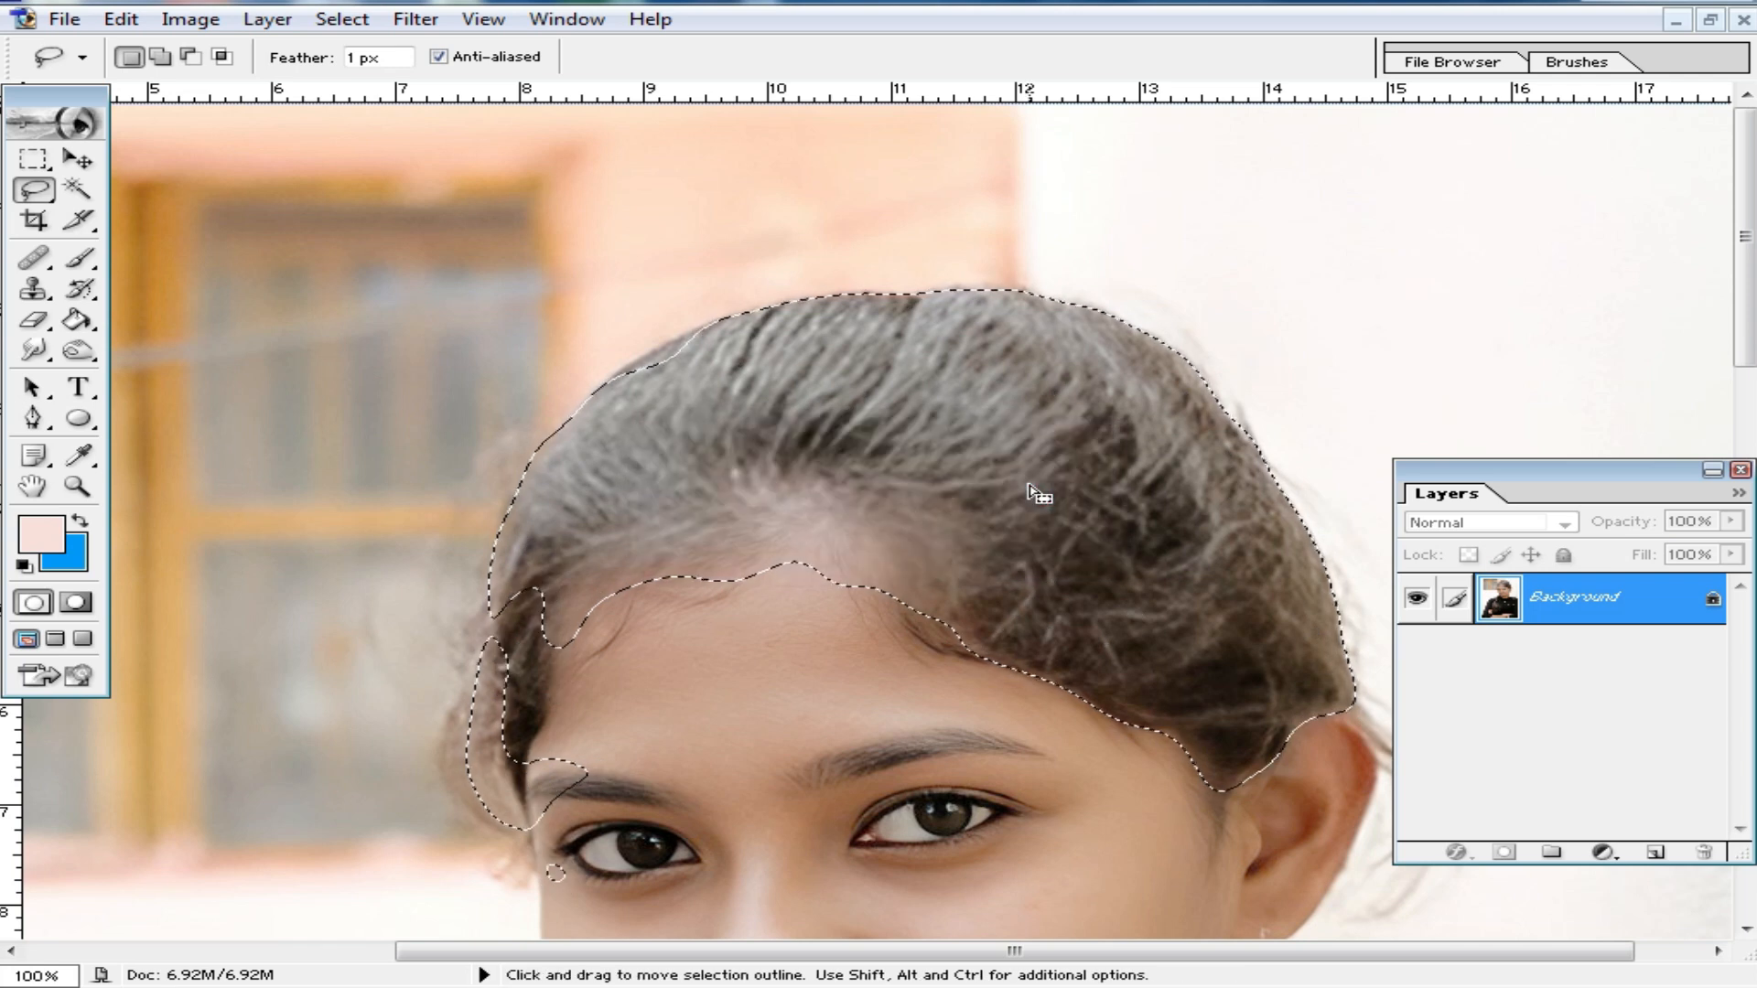
- Desaturate the selected hair with Hue/Saturation by setting Saturation to -85
{"action": "key", "text": "ctrl+u"}
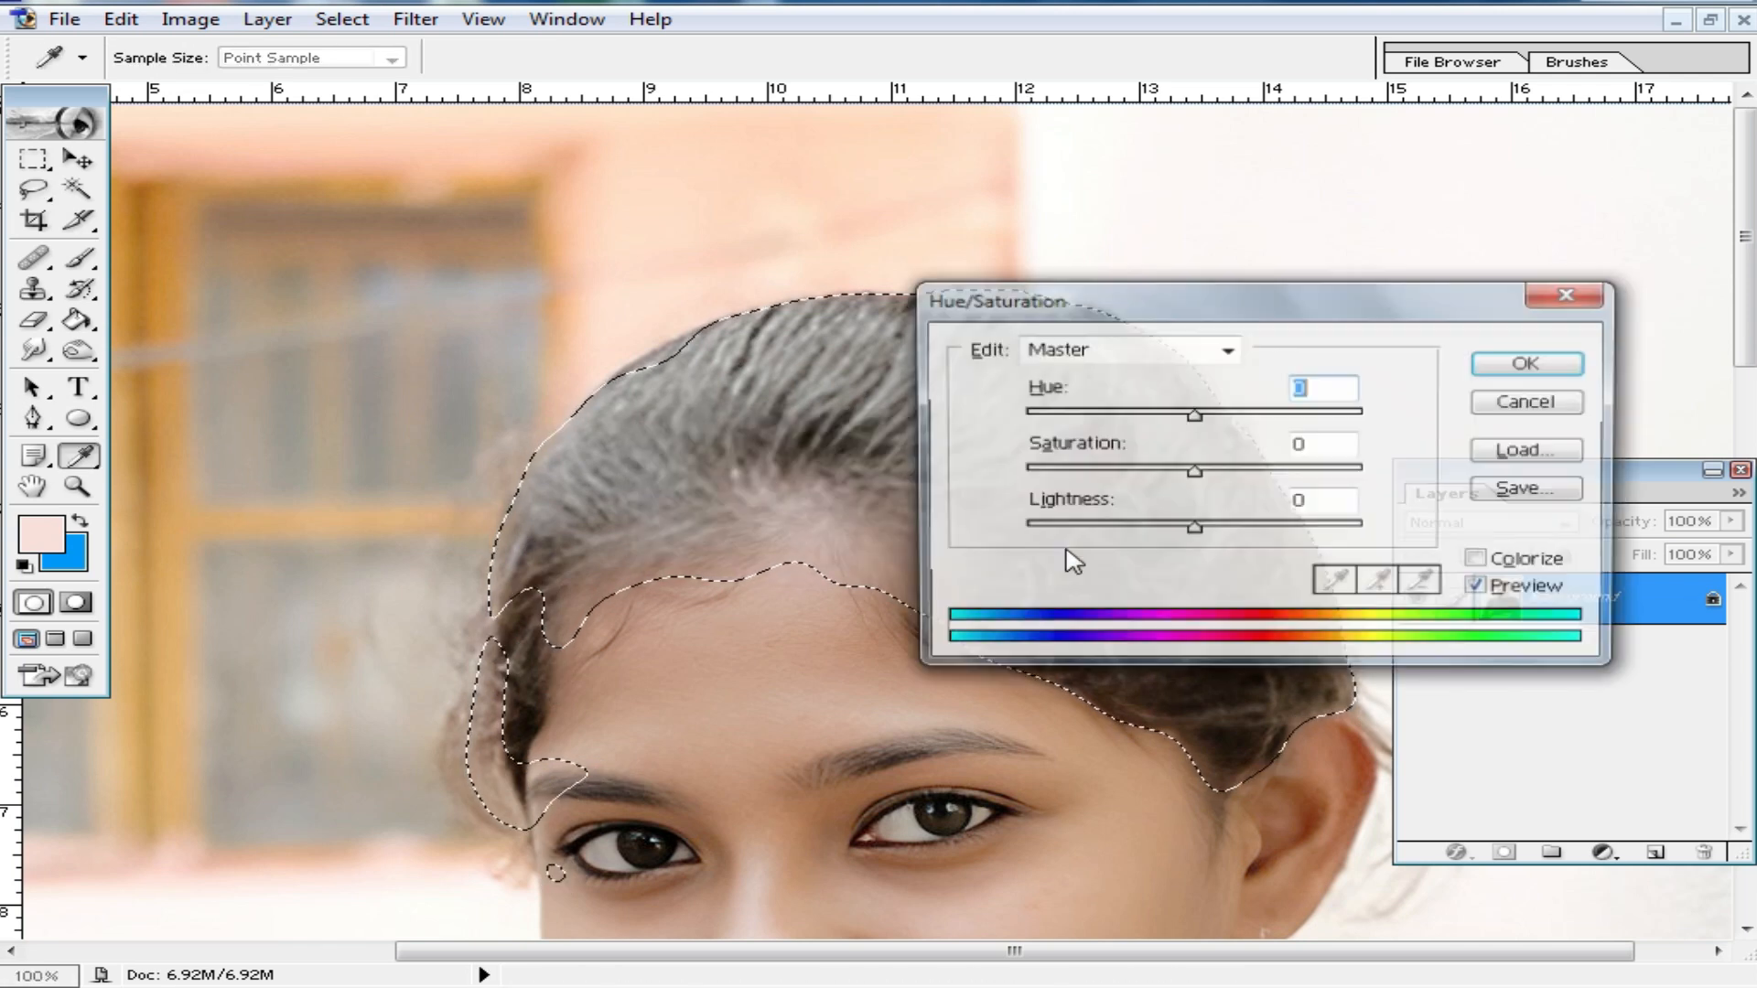
{"action": "left_click_drag", "start_coordinate": [1242, 294], "coordinate": [1386, 250]}
{"action": "left_click_drag", "start_coordinate": [1338, 423], "coordinate": [1187, 435]}
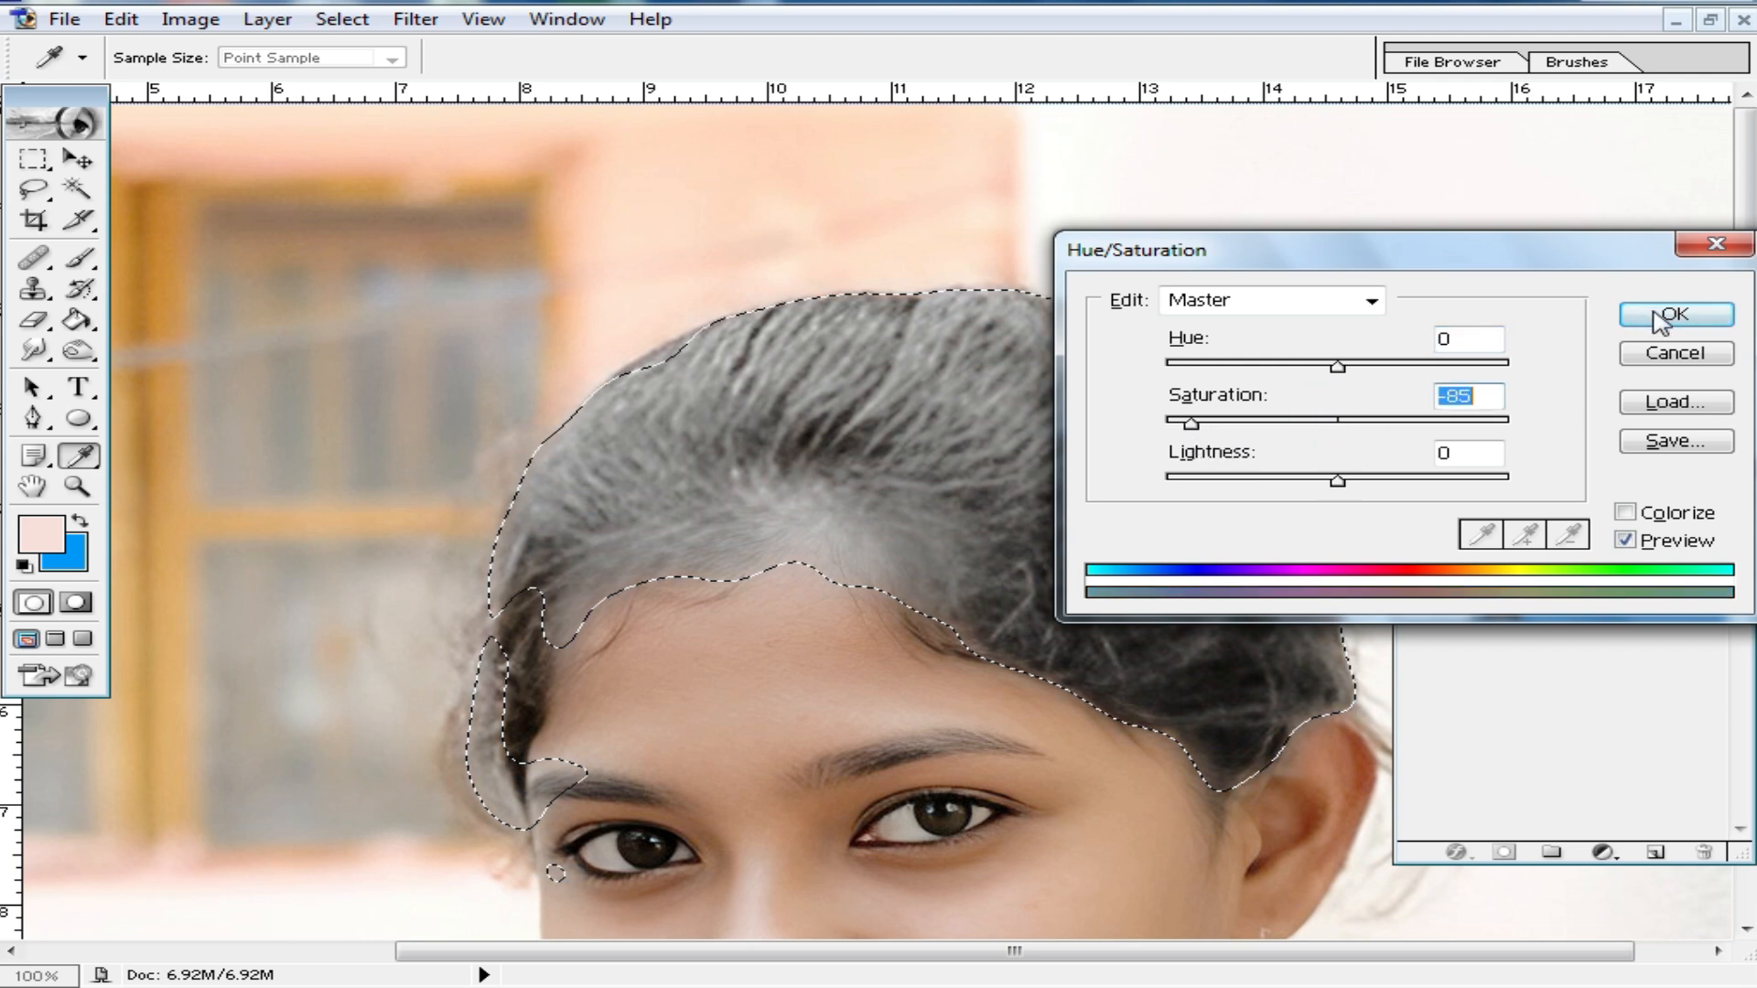
{"action": "left_click", "coordinate": [1675, 313]}
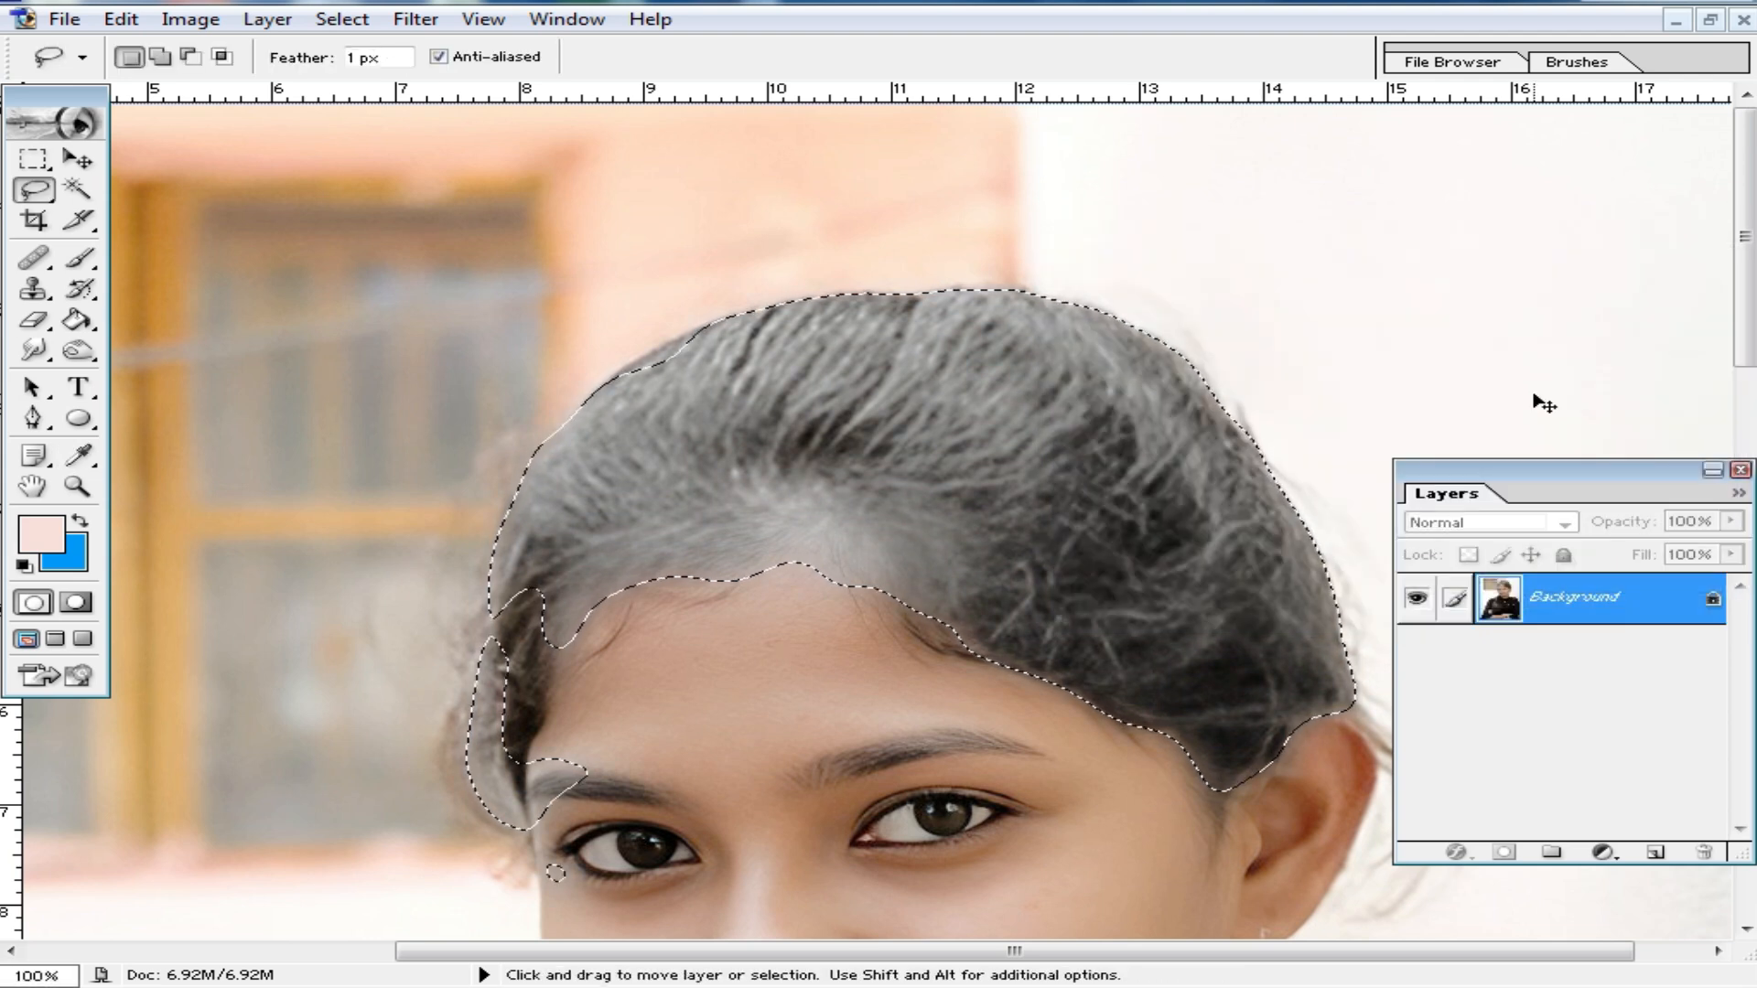
- Darken the selected hair with Levels by setting the black input level to 58
{"action": "key", "text": "ctrl+l"}
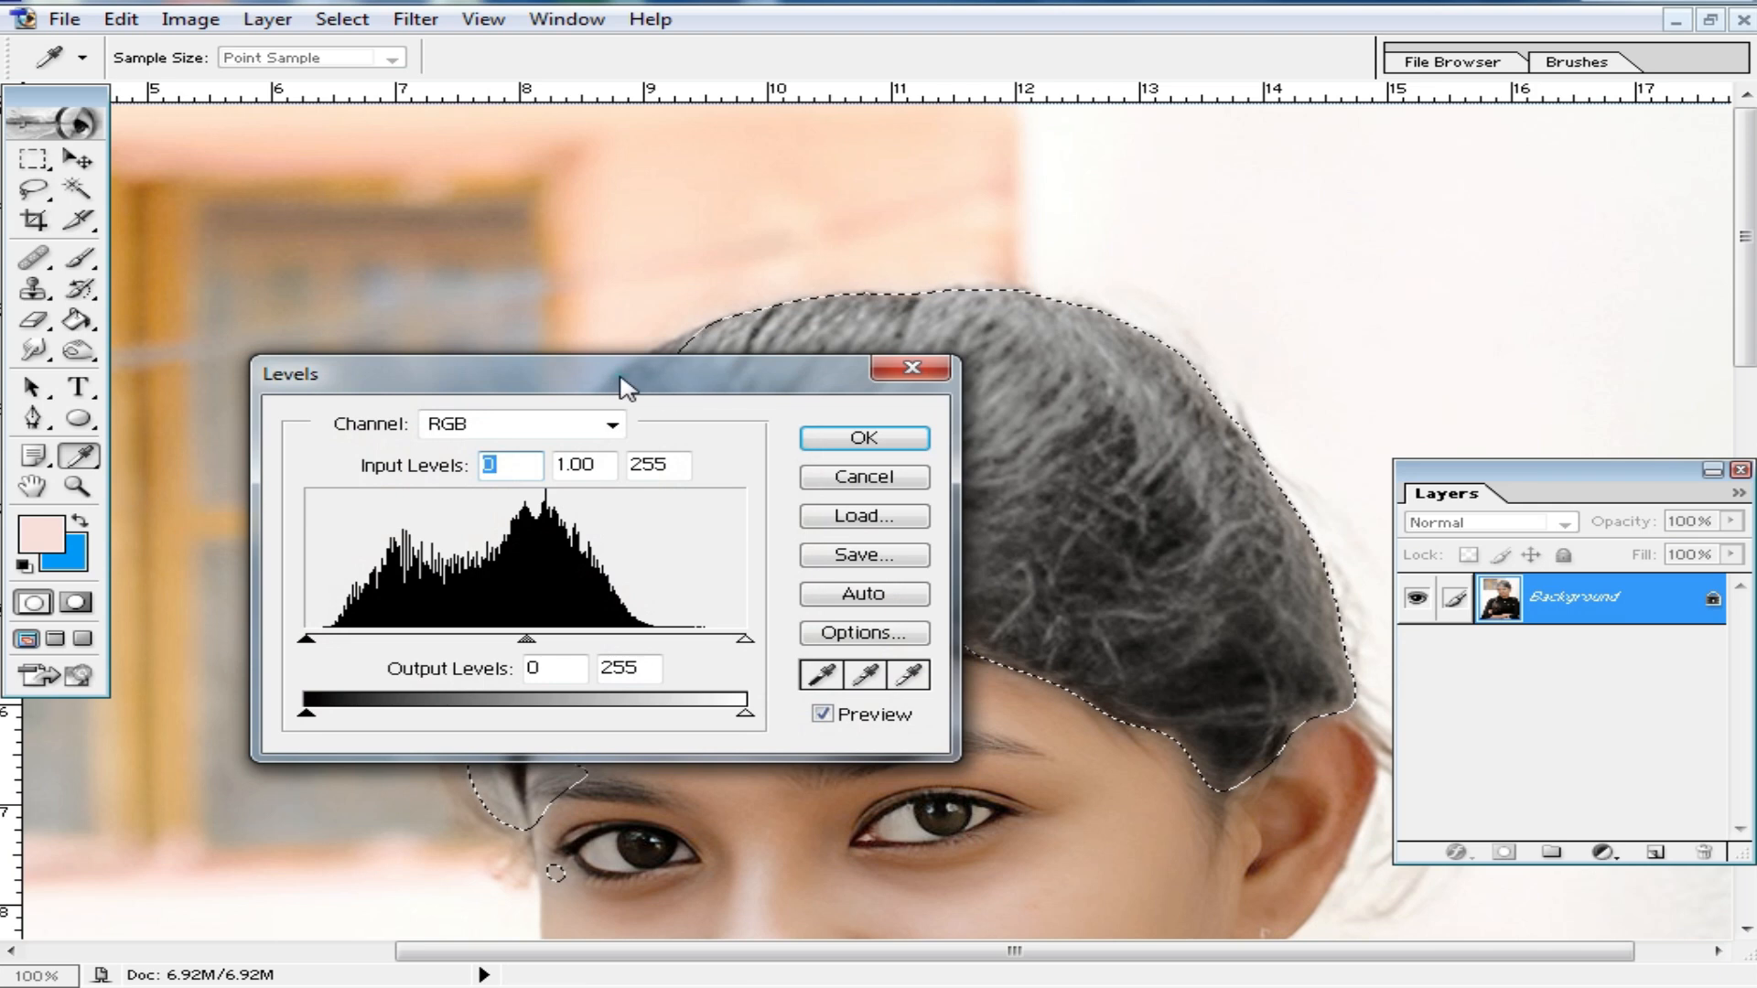
{"action": "left_click_drag", "start_coordinate": [628, 382], "coordinate": [1505, 190]}
{"action": "left_click_drag", "start_coordinate": [1195, 441], "coordinate": [1302, 442]}
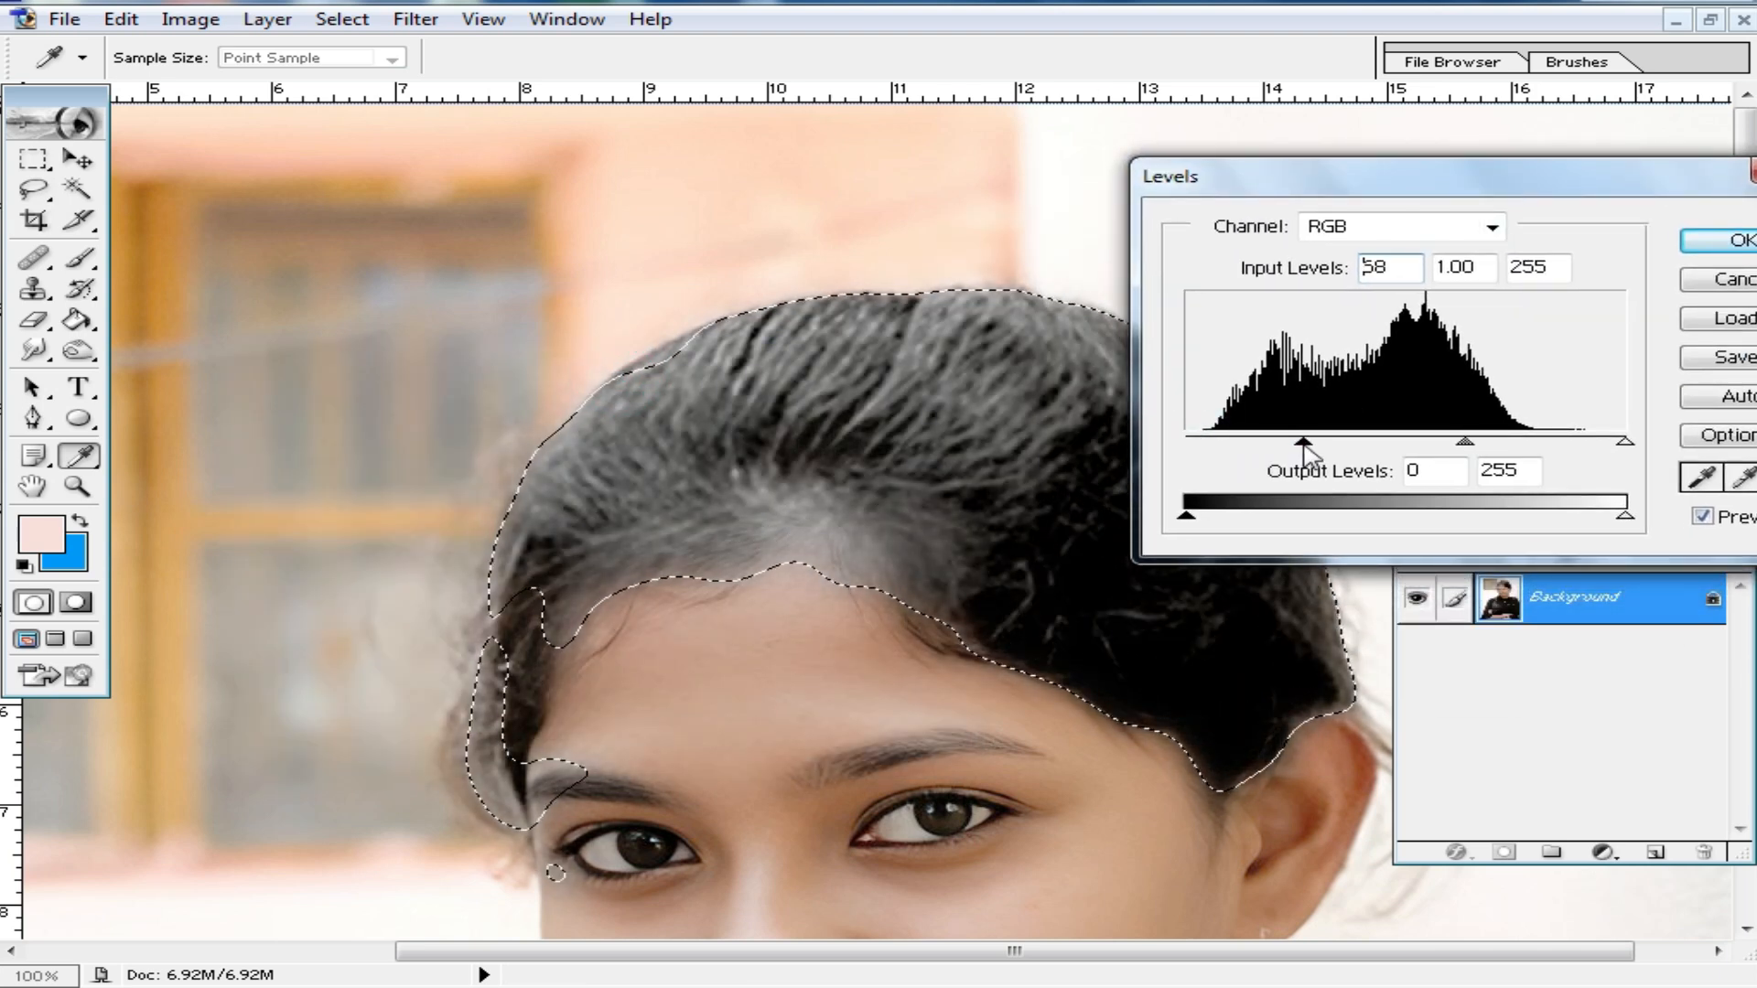
{"action": "left_click", "coordinate": [1738, 241]}
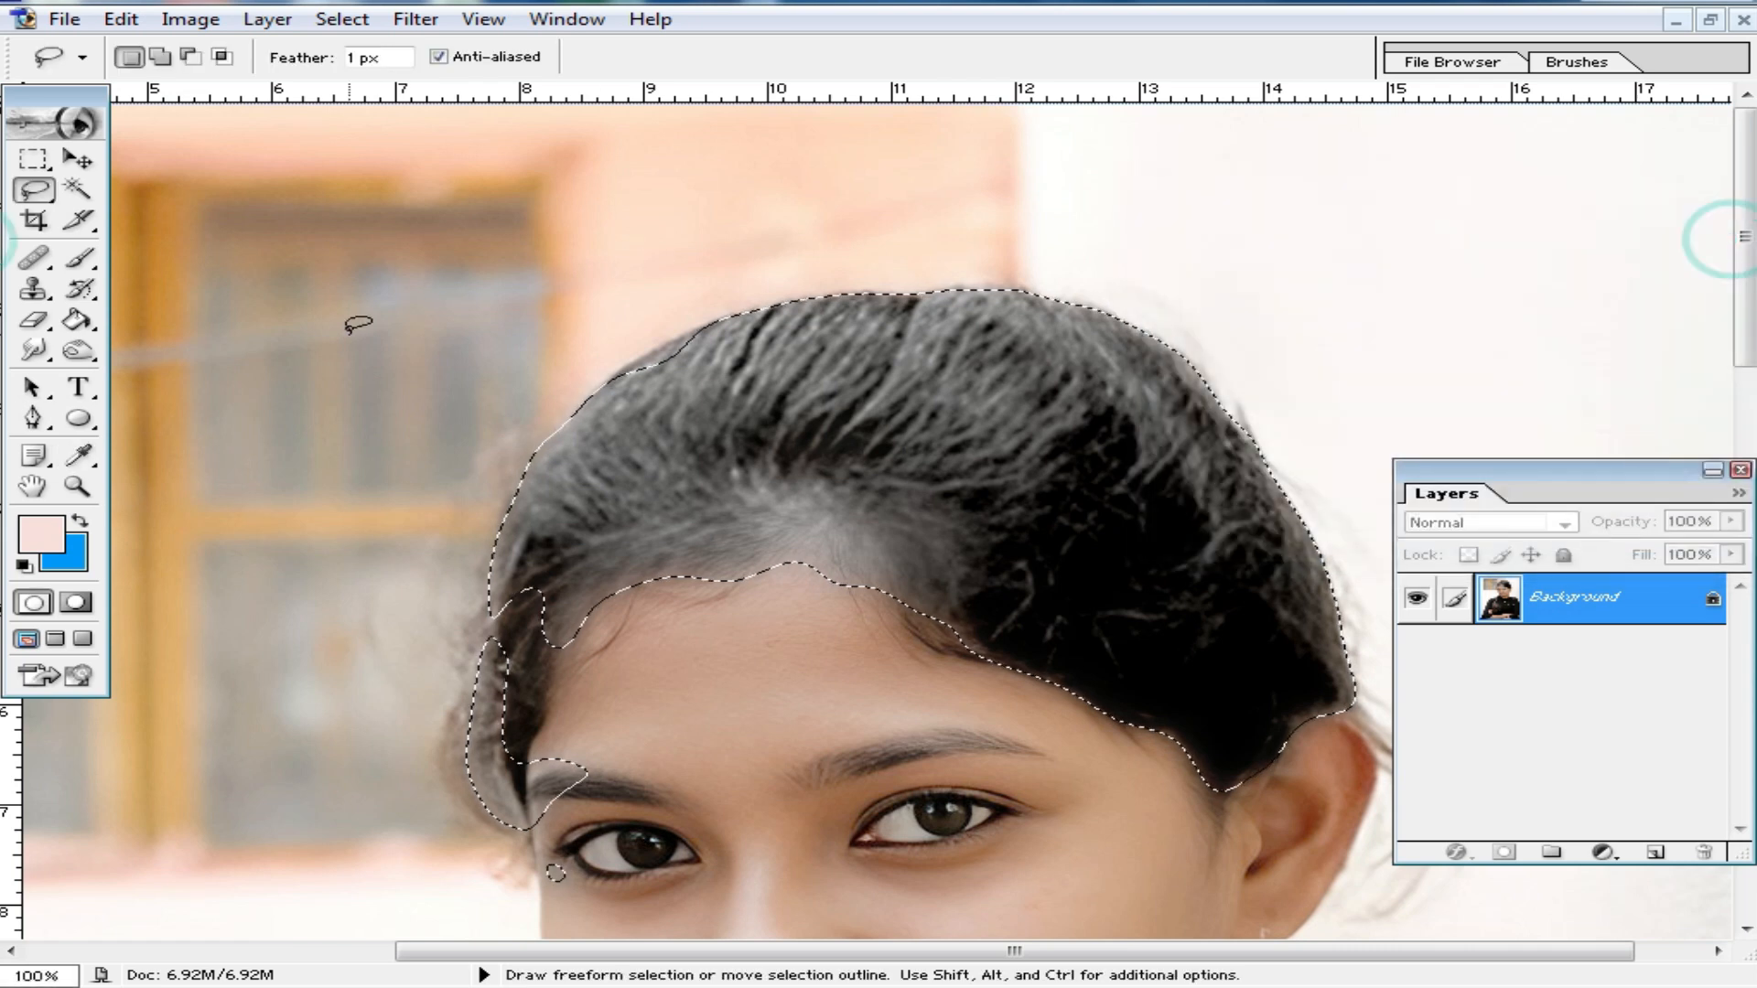
- Paint over the selected hair with black sampled from it, using a soft 114-pixel brush at 22% opacity
{"action": "left_click", "coordinate": [79, 258]}
{"action": "right_click", "coordinate": [1196, 575]}
{"action": "left_click", "coordinate": [1419, 628]}
{"action": "left_click", "coordinate": [1130, 541], "text": "alt"}
{"action": "left_click", "coordinate": [1130, 541]}
{"action": "left_click", "coordinate": [1130, 541], "text": "alt"}
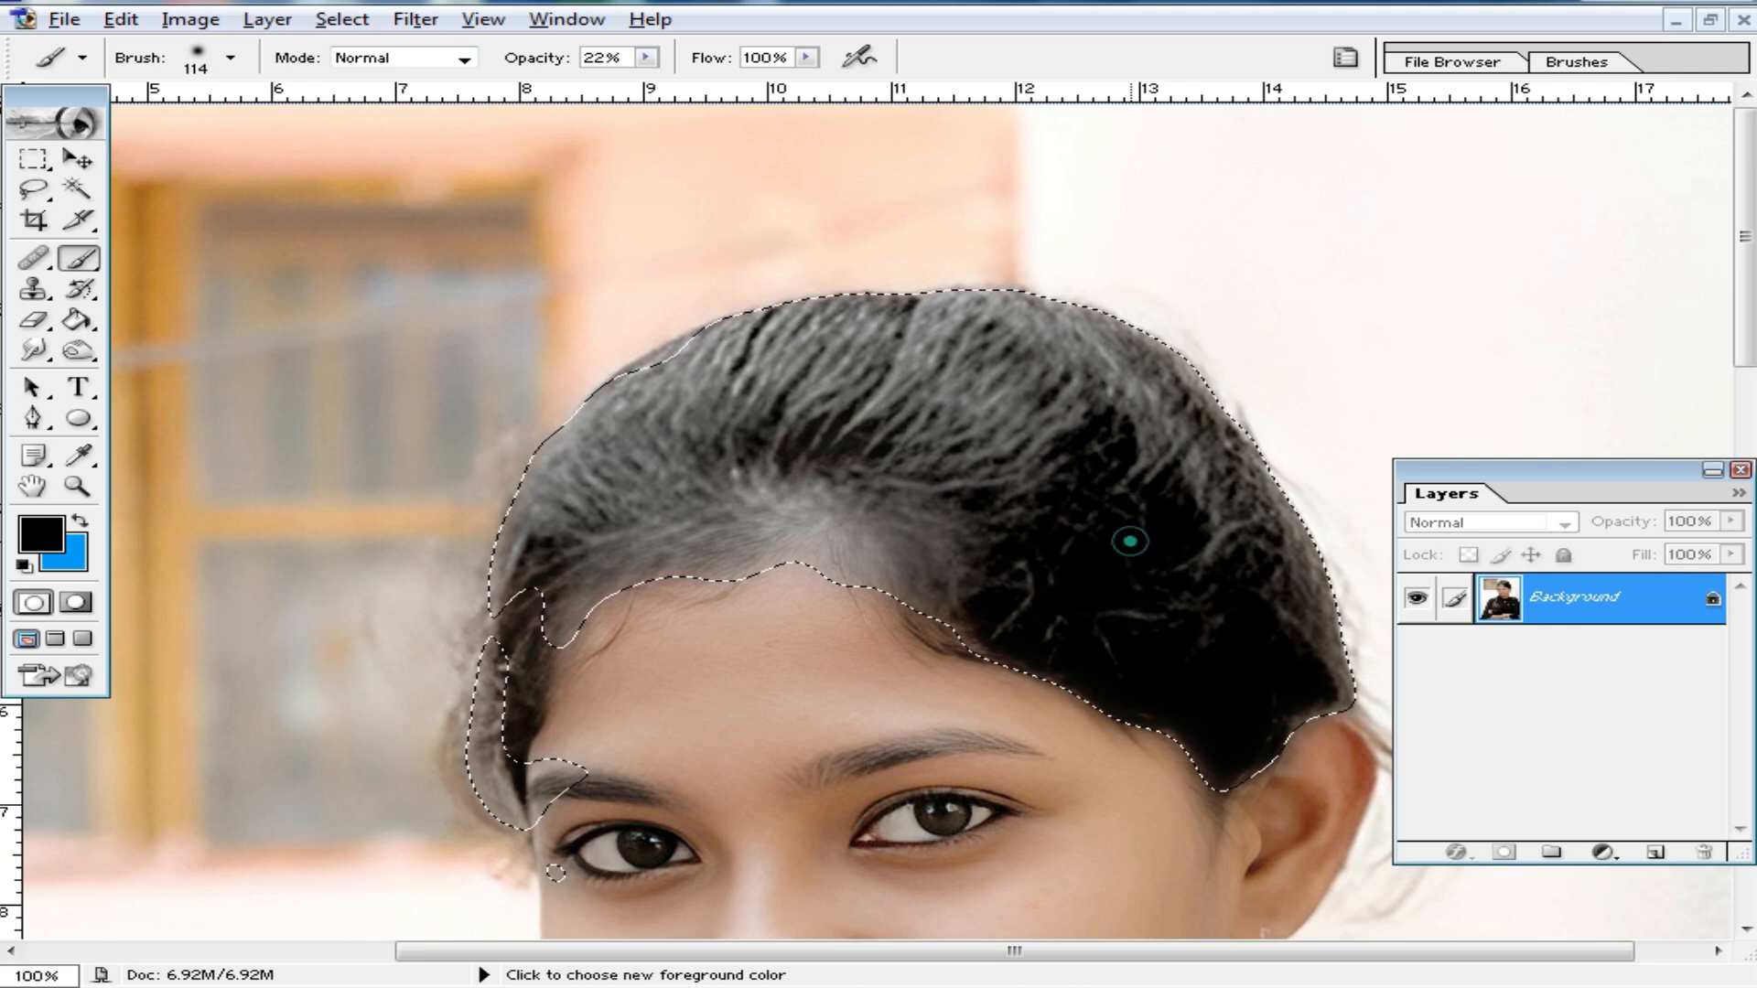
{"action": "mouse_move", "coordinate": [1040, 486]}
{"action": "left_mouse_down"}
{"action": "mouse_move", "coordinate": [1095, 383]}
{"action": "mouse_move", "coordinate": [969, 333]}
{"action": "mouse_move", "coordinate": [1224, 526]}
{"action": "left_mouse_up"}
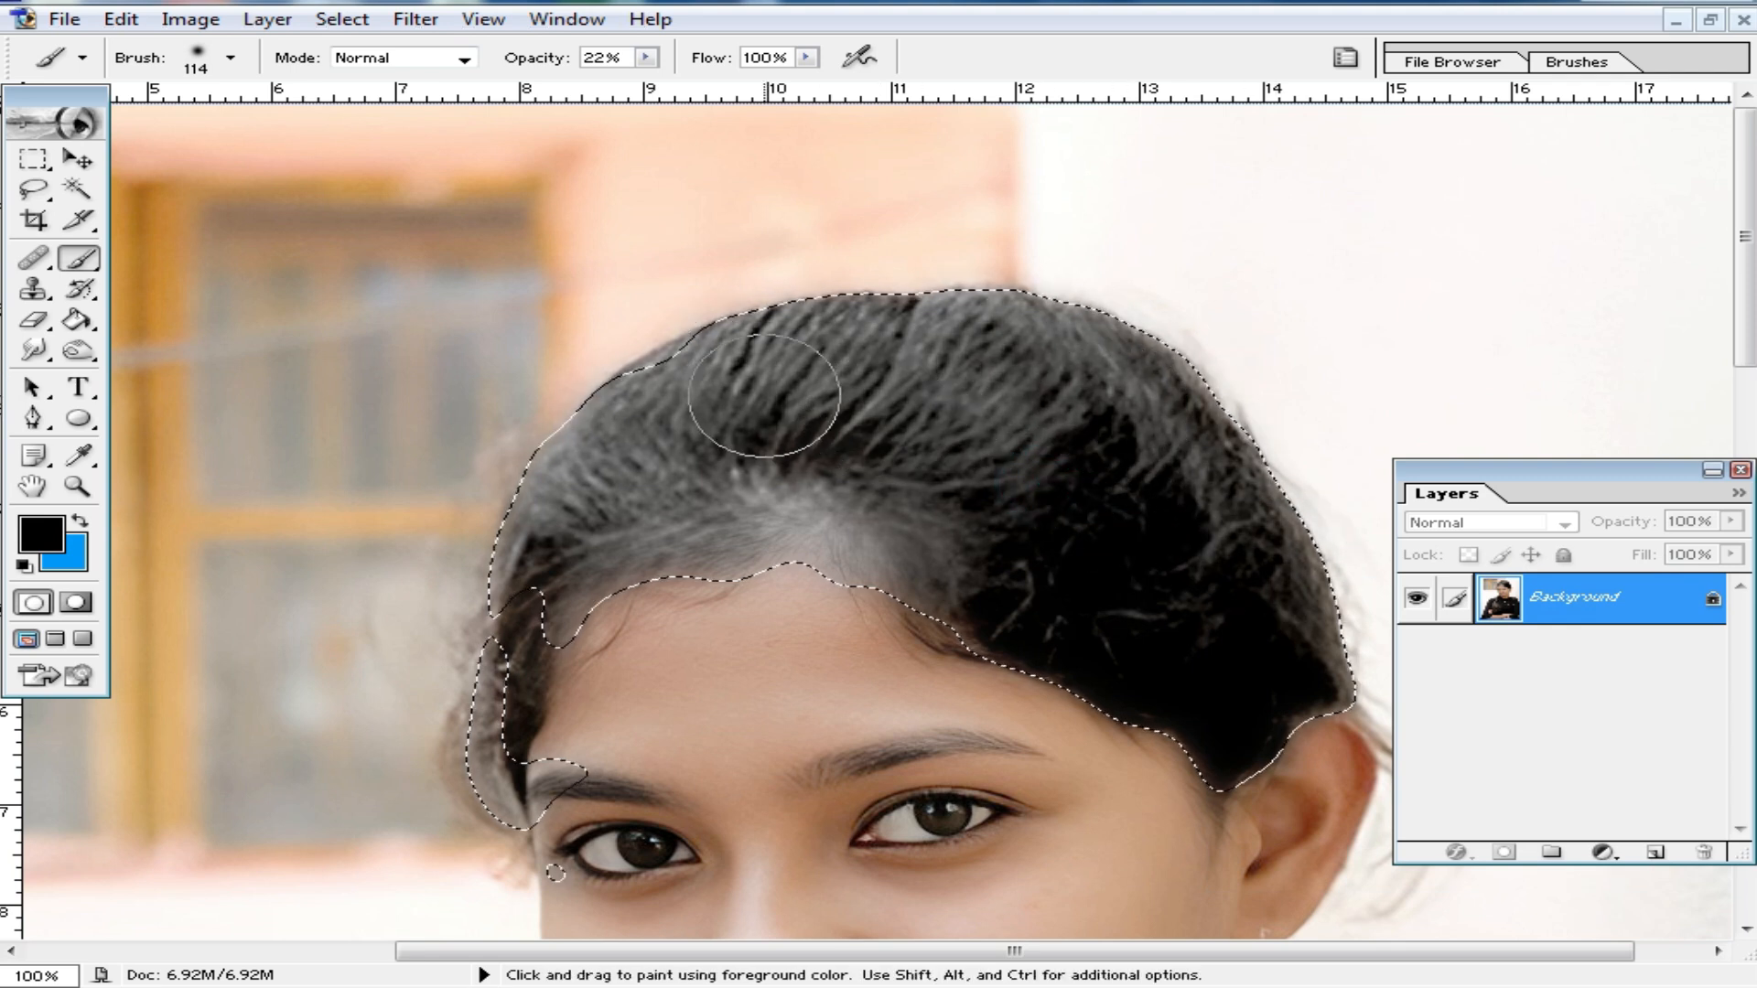
{"action": "mouse_move", "coordinate": [659, 539]}
{"action": "left_mouse_down"}
{"action": "mouse_move", "coordinate": [851, 502]}
{"action": "mouse_move", "coordinate": [957, 443]}
{"action": "mouse_move", "coordinate": [988, 329]}
{"action": "mouse_move", "coordinate": [436, 485]}
{"action": "left_mouse_up"}
{"action": "mouse_move", "coordinate": [1040, 349]}
{"action": "left_mouse_down"}
{"action": "mouse_move", "coordinate": [1192, 447]}
{"action": "mouse_move", "coordinate": [938, 401]}
{"action": "mouse_move", "coordinate": [596, 435]}
{"action": "left_mouse_up"}
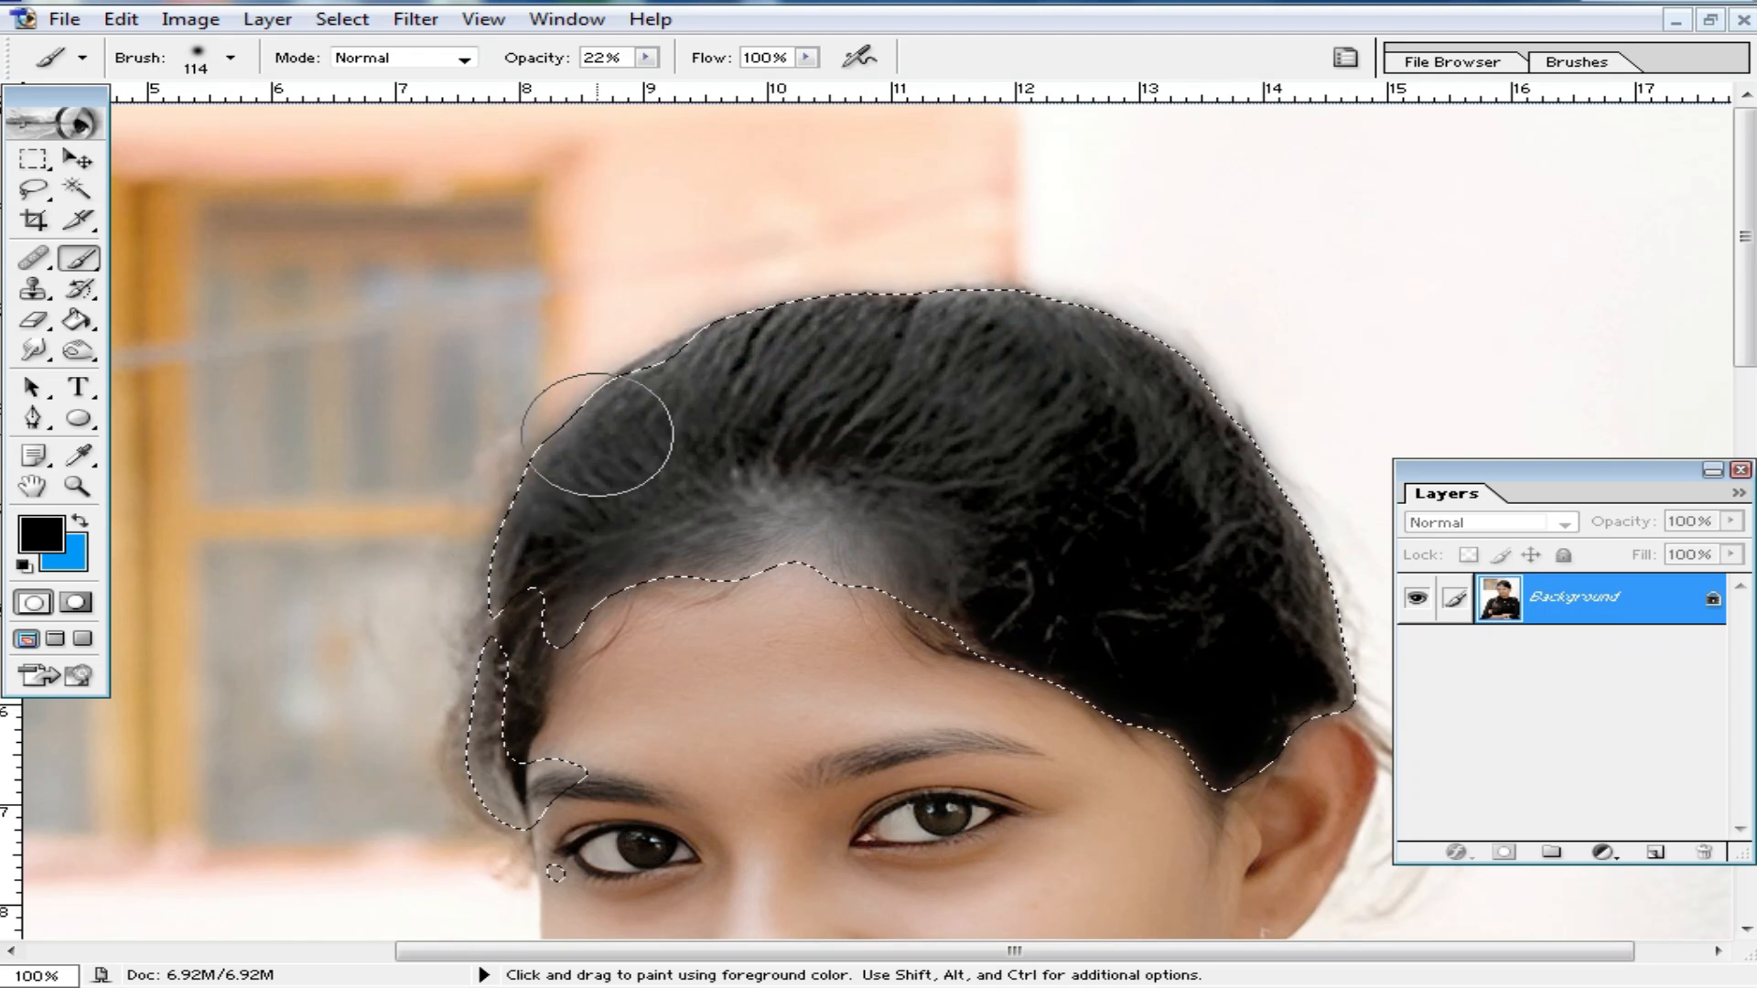
- Clear the hair selection
{"action": "left_click", "coordinate": [1216, 574], "text": "alt"}
{"action": "left_click", "coordinate": [44, 164]}
{"action": "left_click", "coordinate": [323, 193]}
{"action": "scroll", "coordinate": [1025, 568], "scroll_direction": "down", "scroll_amount": 1}
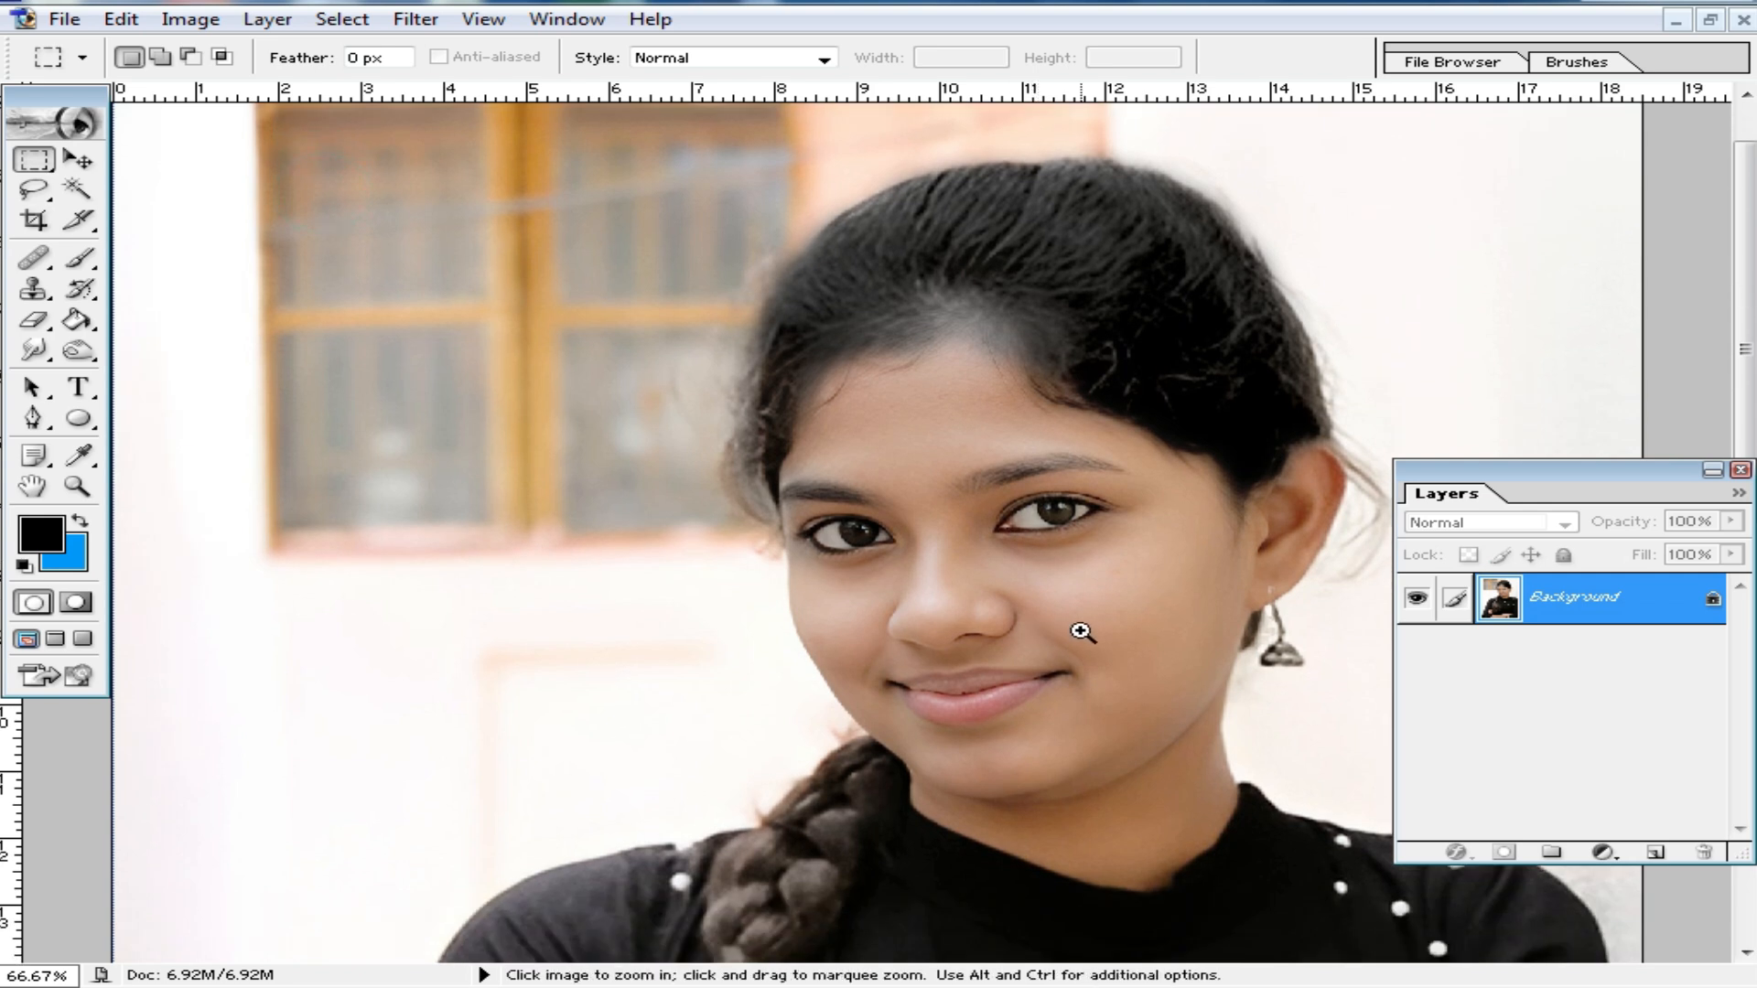
- Smooth the portrait with the Noiseware Professional filter, setting Sharpening to 6 and Contrast to 3
{"action": "left_click", "coordinate": [1083, 632], "text": "ctrl"}
{"action": "left_click", "coordinate": [1082, 631], "text": "ctrl"}
{"action": "left_click_drag", "start_coordinate": [648, 565], "coordinate": [995, 641]}
{"action": "left_click", "coordinate": [1026, 543], "text": "alt"}
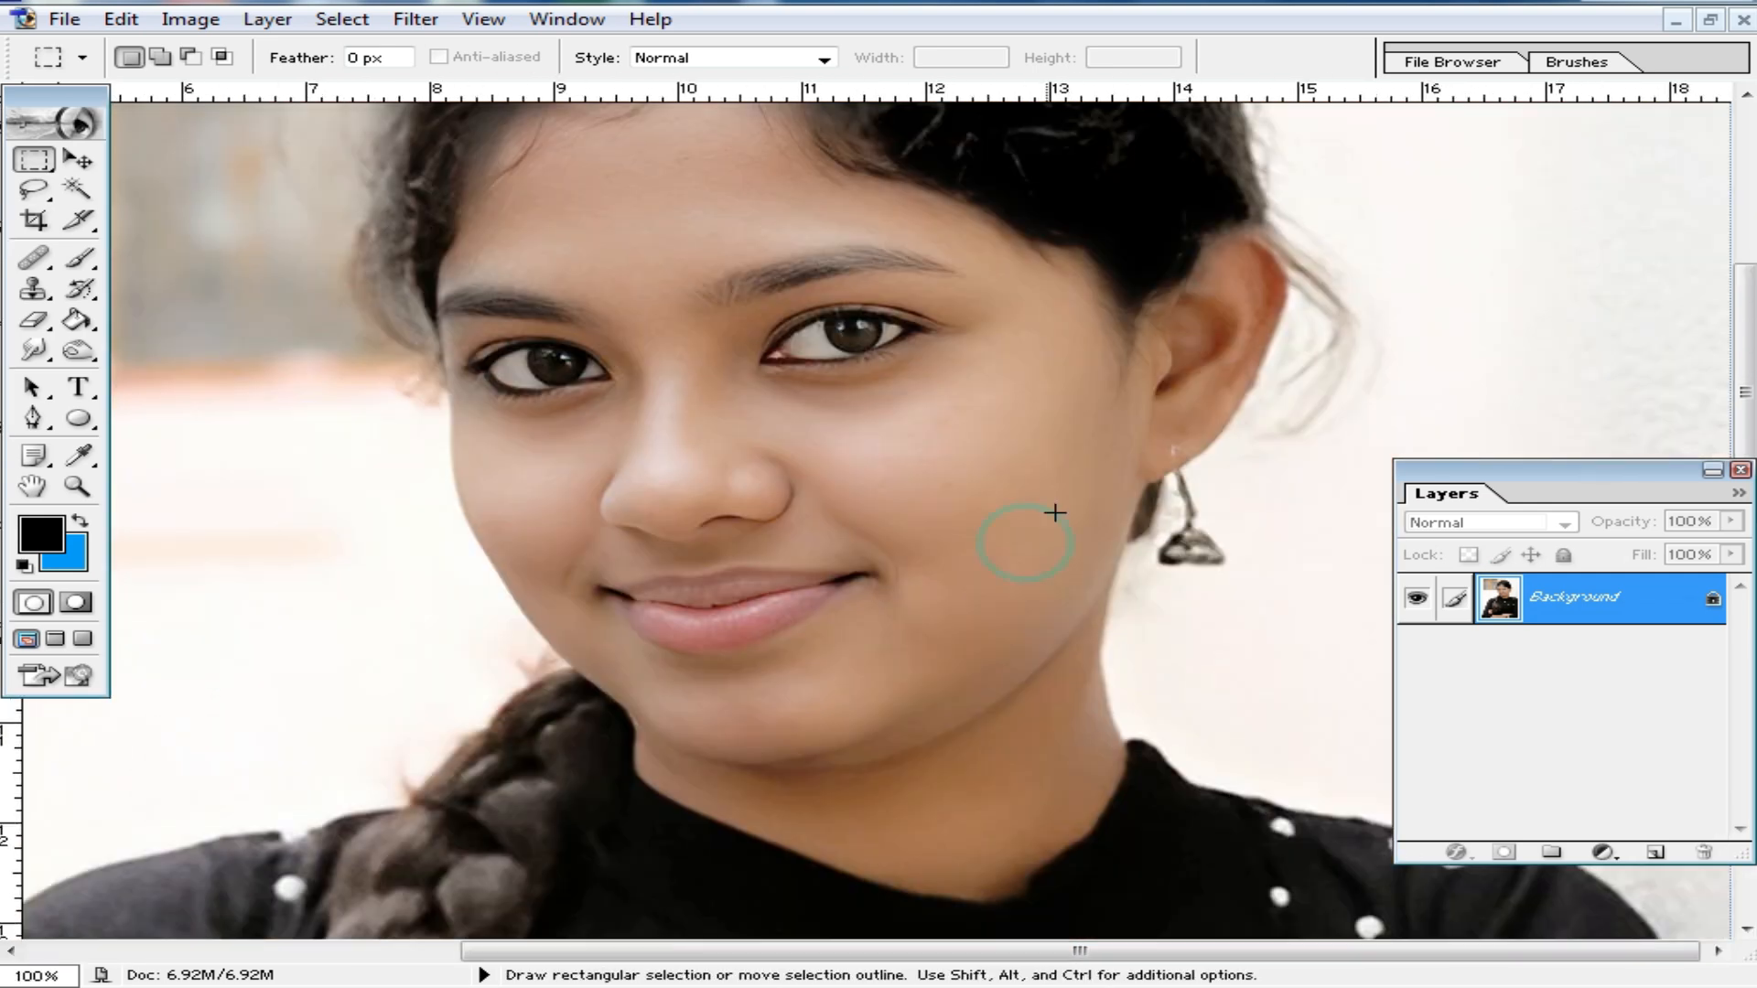
{"action": "left_click", "coordinate": [409, 24]}
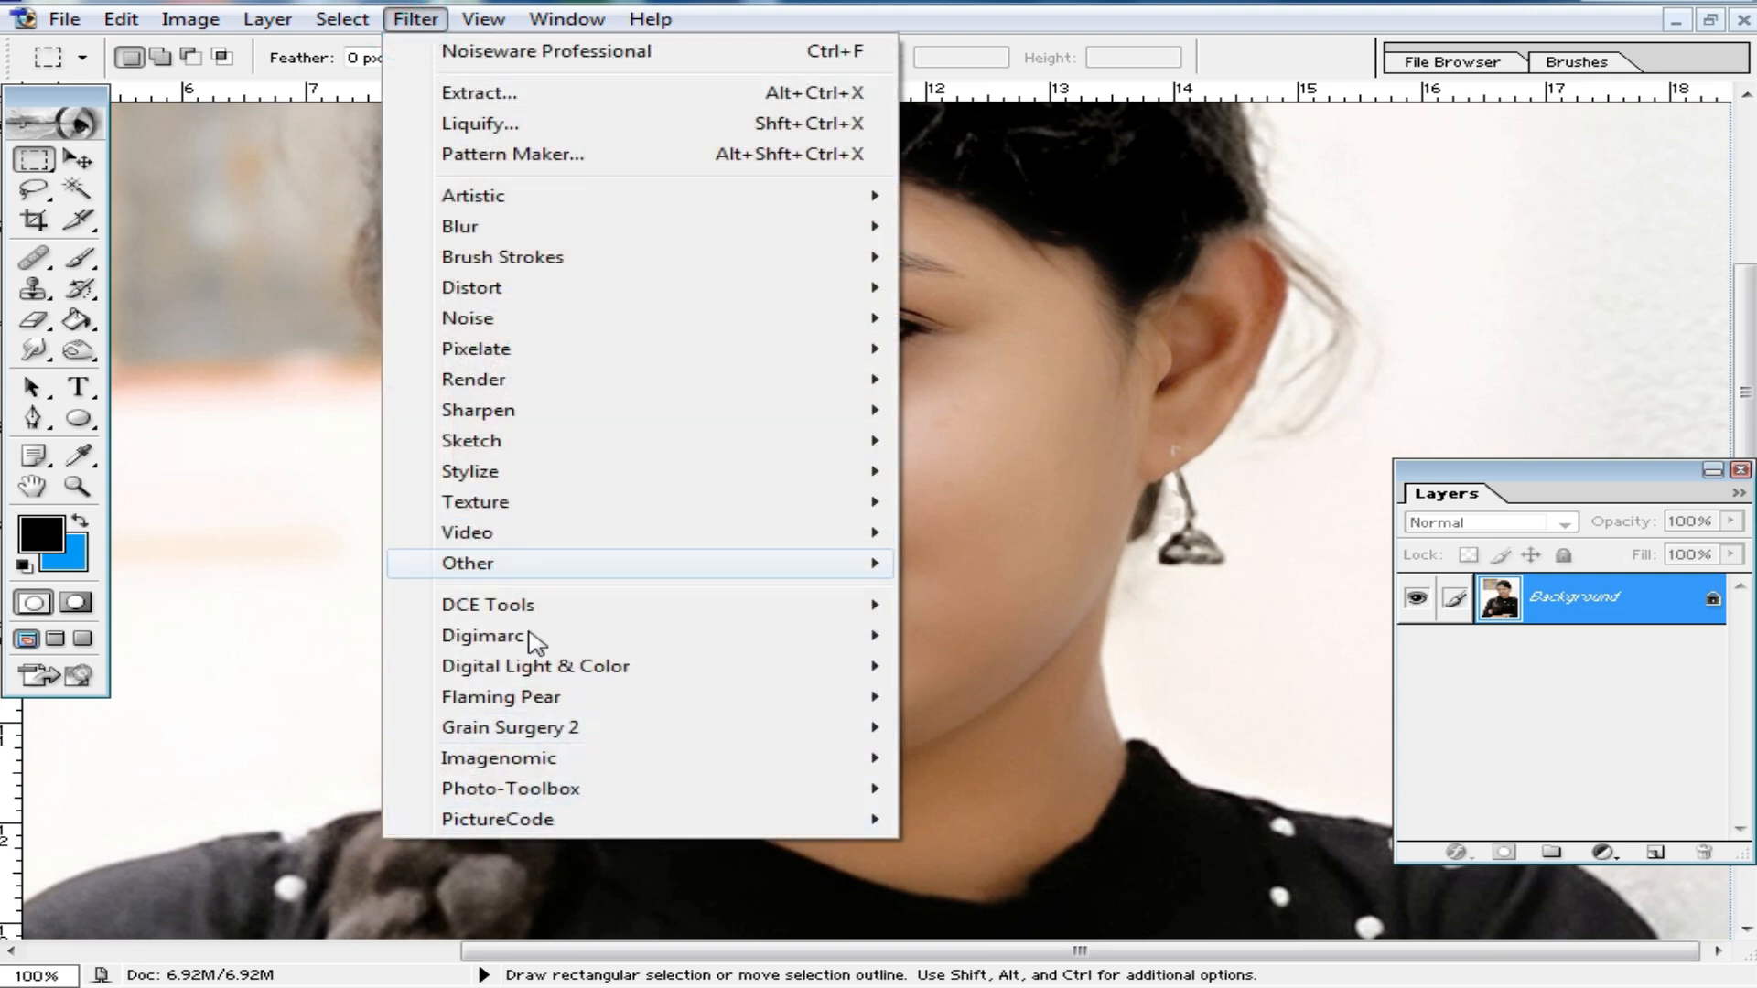
{"action": "left_click", "coordinate": [574, 767]}
{"action": "left_click", "coordinate": [1031, 764]}
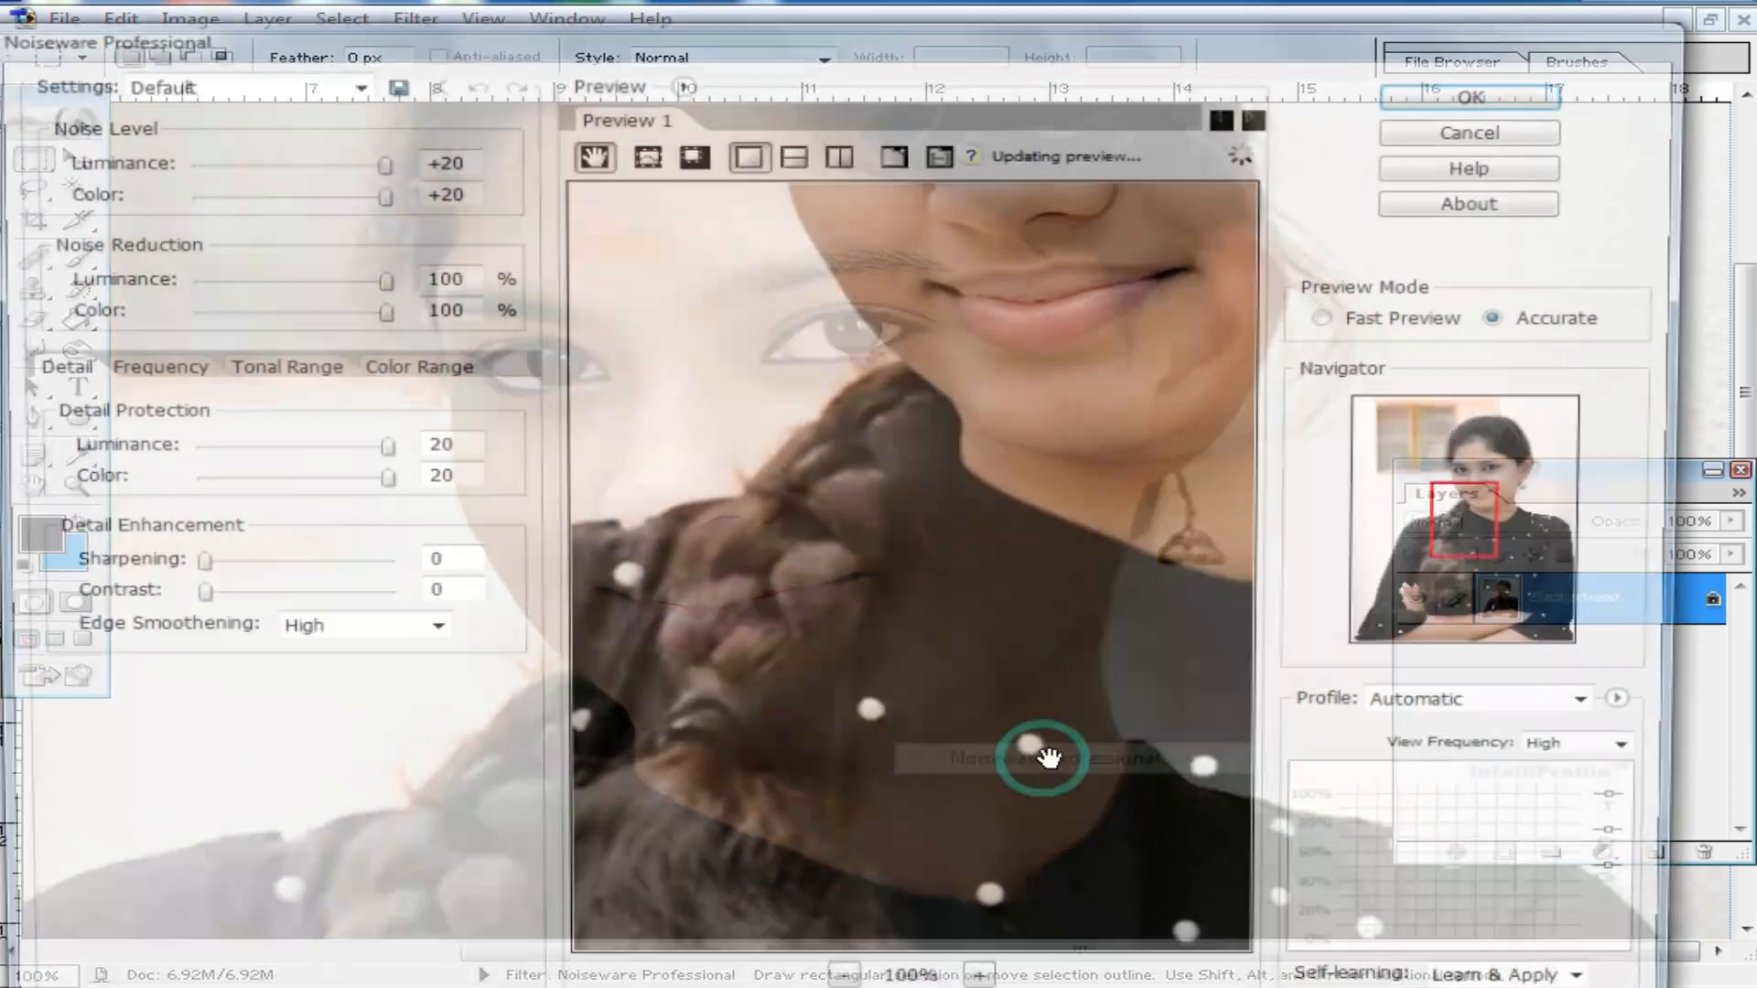
{"action": "left_click_drag", "start_coordinate": [1102, 340], "coordinate": [987, 698]}
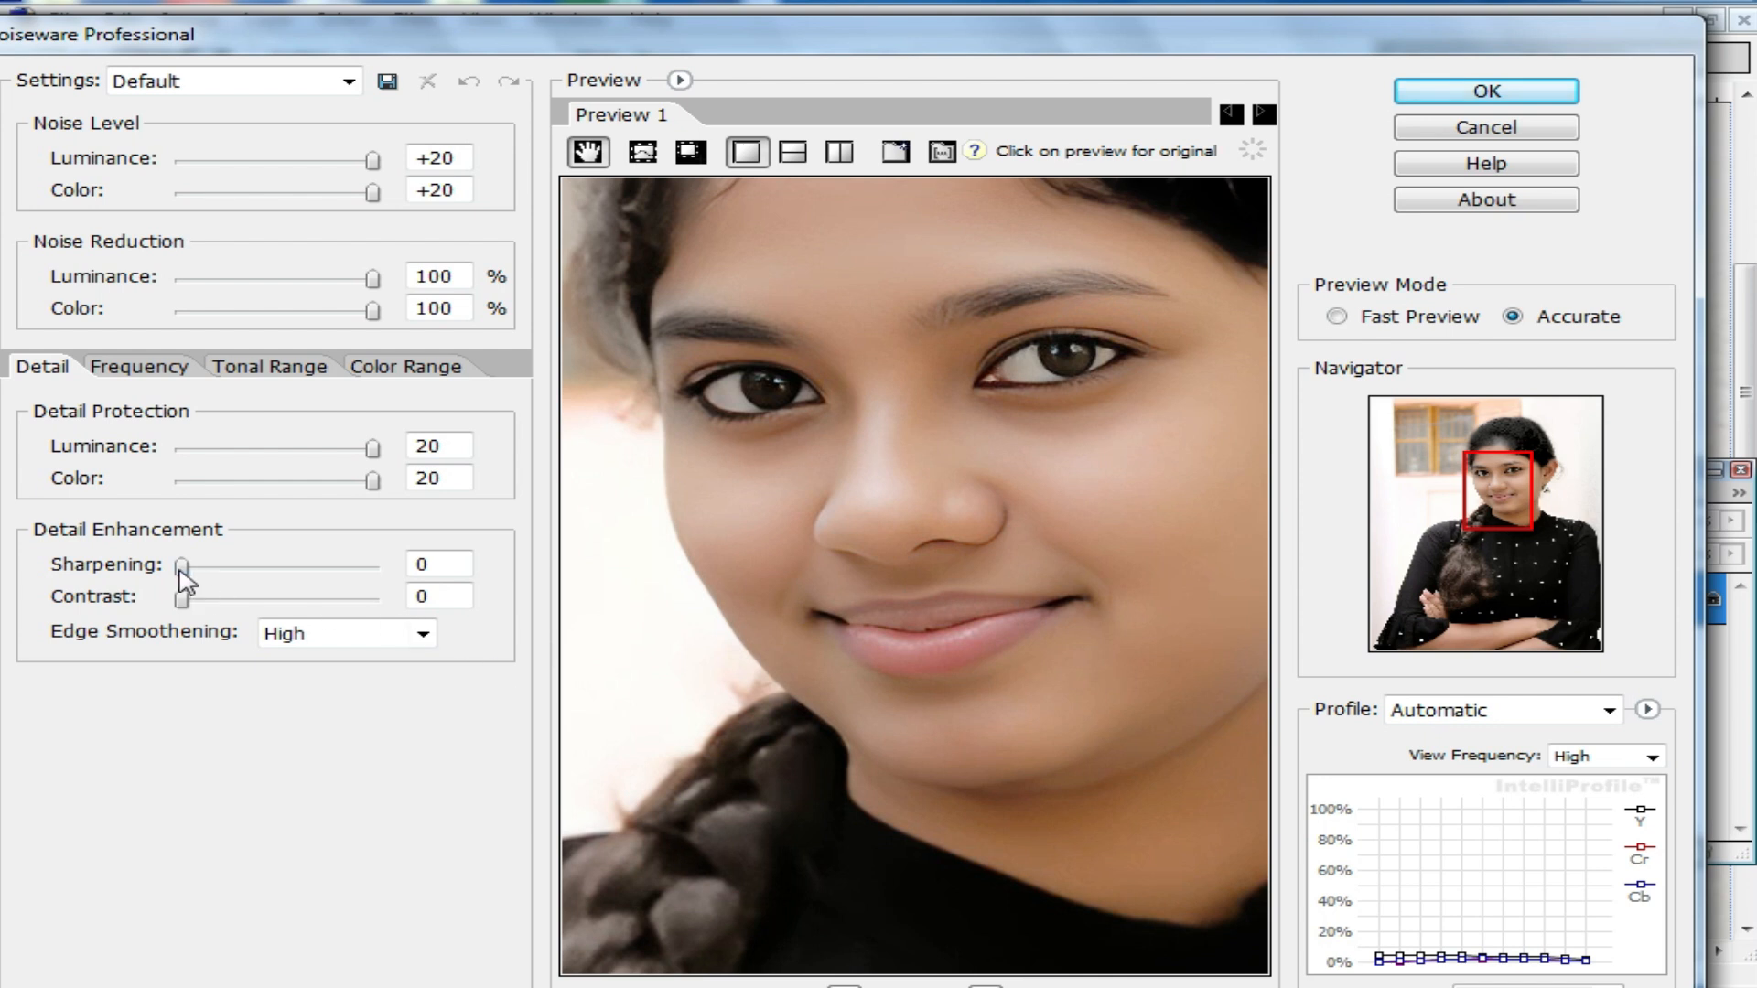
{"action": "left_click_drag", "start_coordinate": [182, 567], "coordinate": [238, 567]}
{"action": "left_click", "coordinate": [182, 599]}
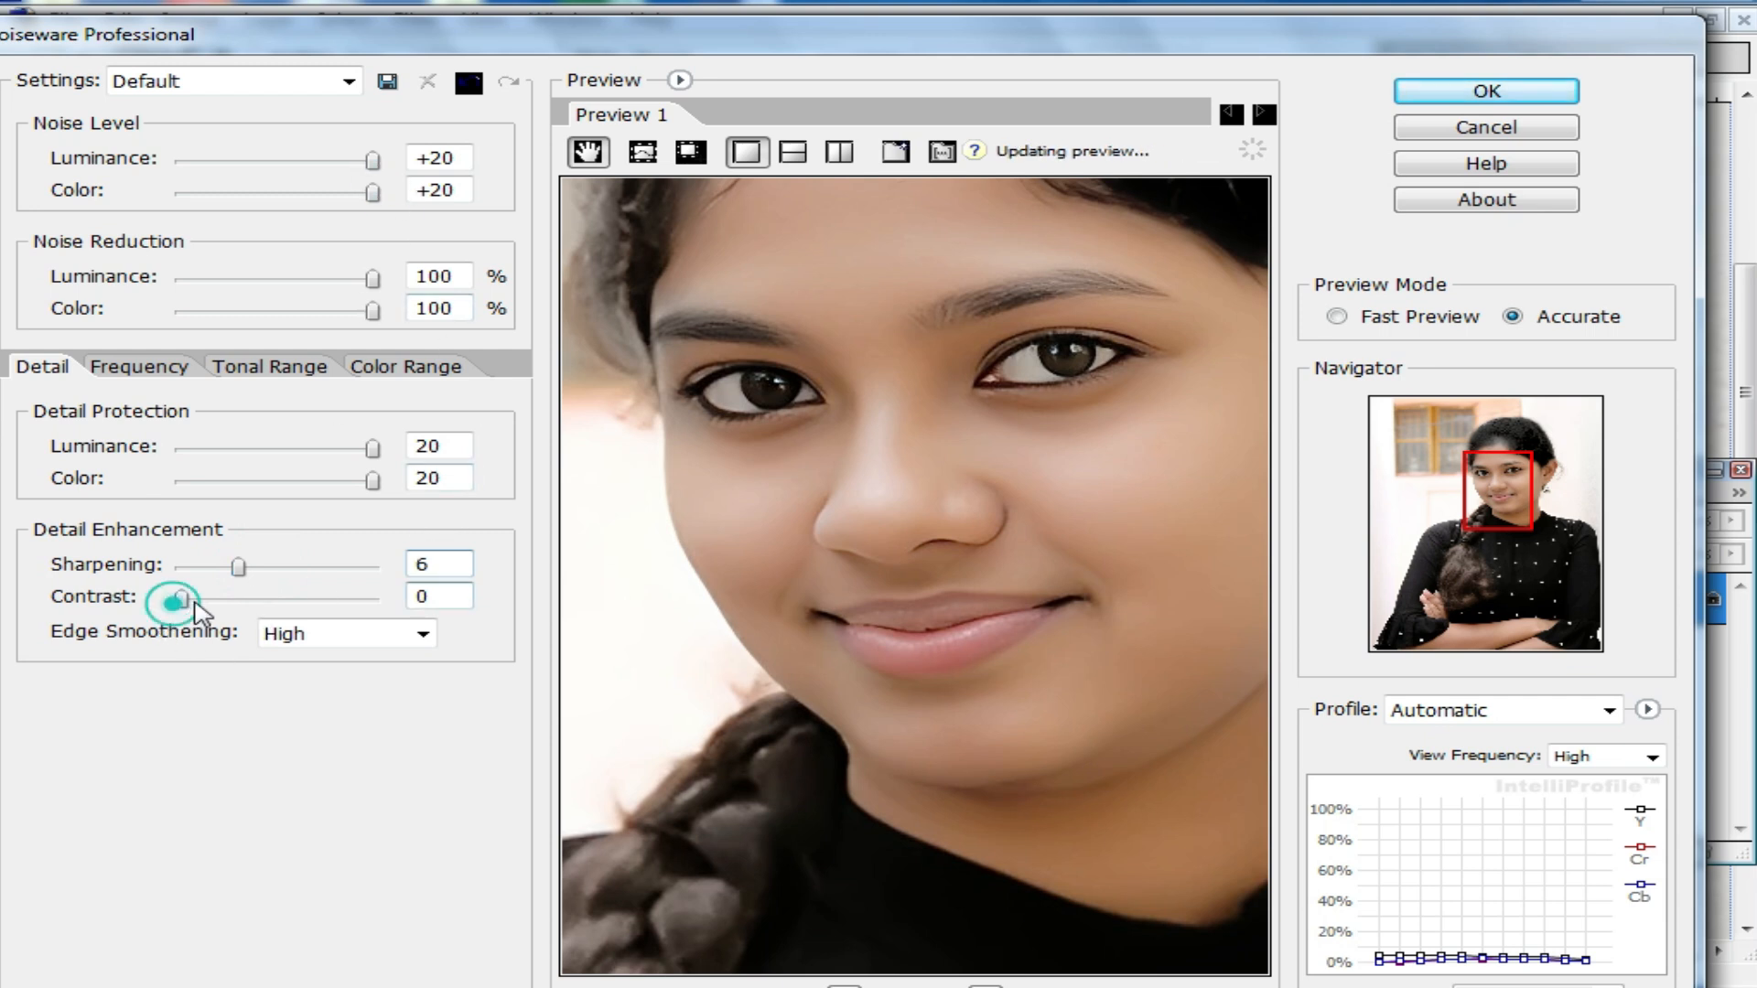
{"action": "left_click_drag", "start_coordinate": [204, 606], "coordinate": [212, 600]}
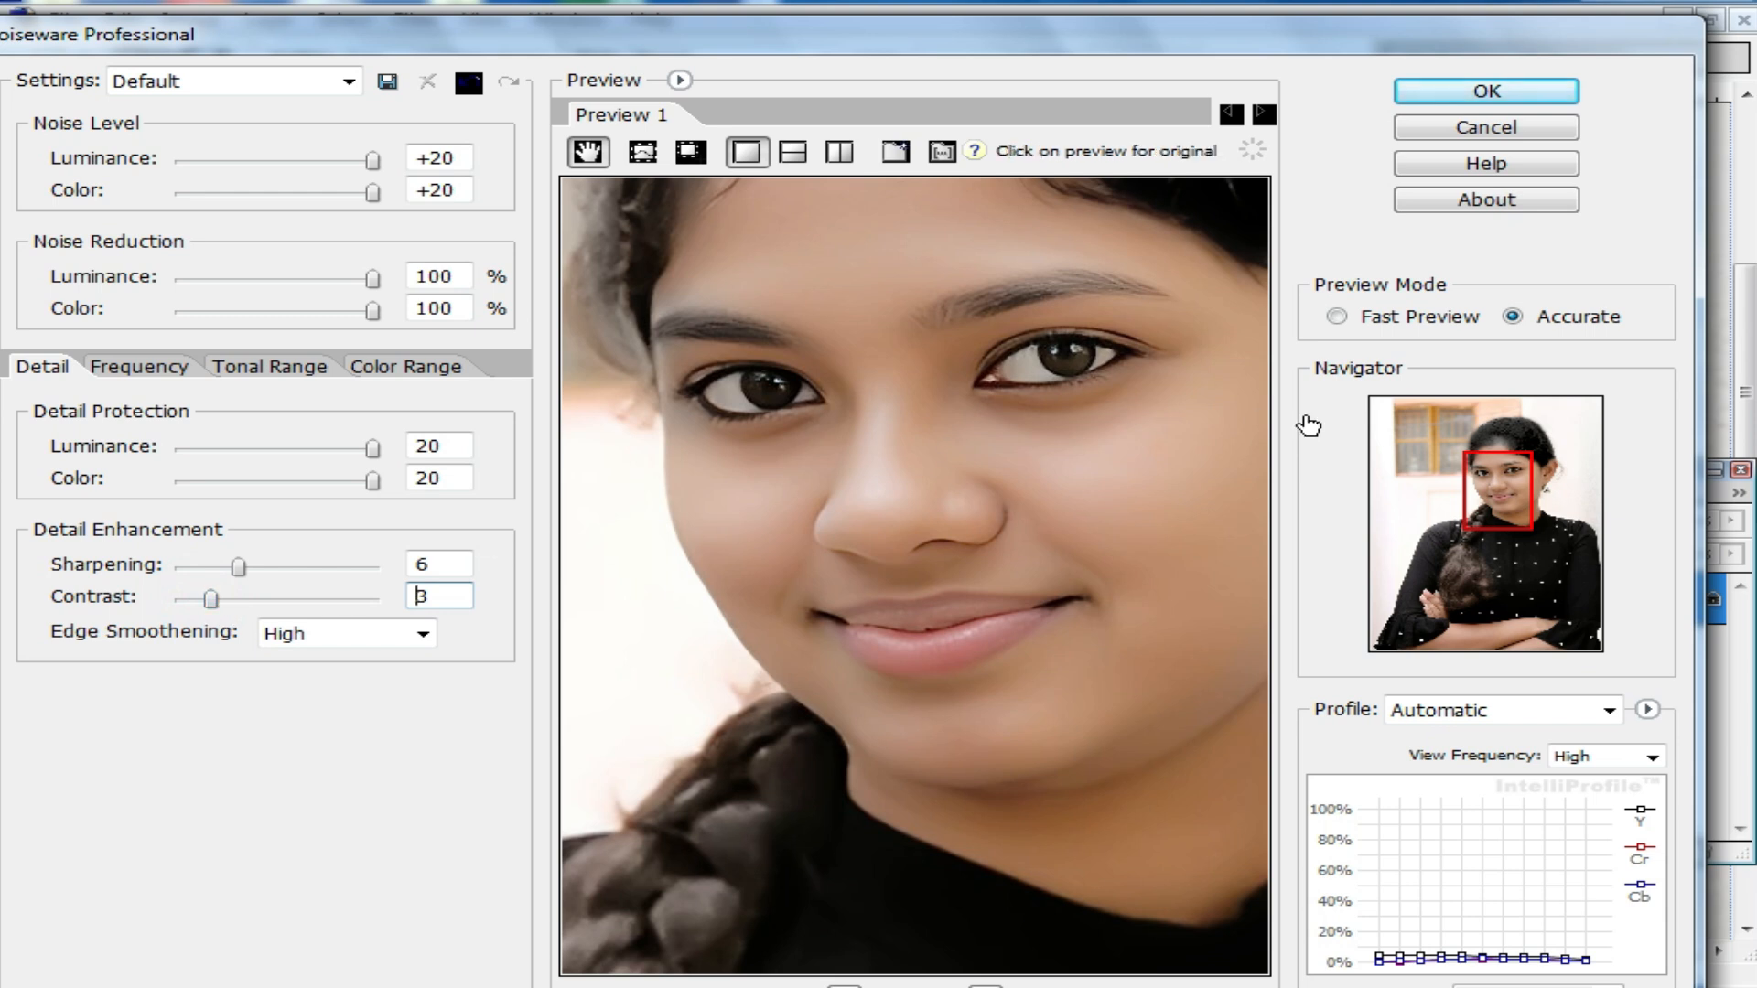
{"action": "left_click", "coordinate": [1462, 95]}
- Examine the smoothed face, hair and dress of the portrait at different magnifications
{"action": "left_click", "coordinate": [948, 409], "text": "alt"}
{"action": "left_click", "coordinate": [932, 406], "text": "alt"}
{"action": "left_click", "coordinate": [963, 559], "text": "ctrl"}
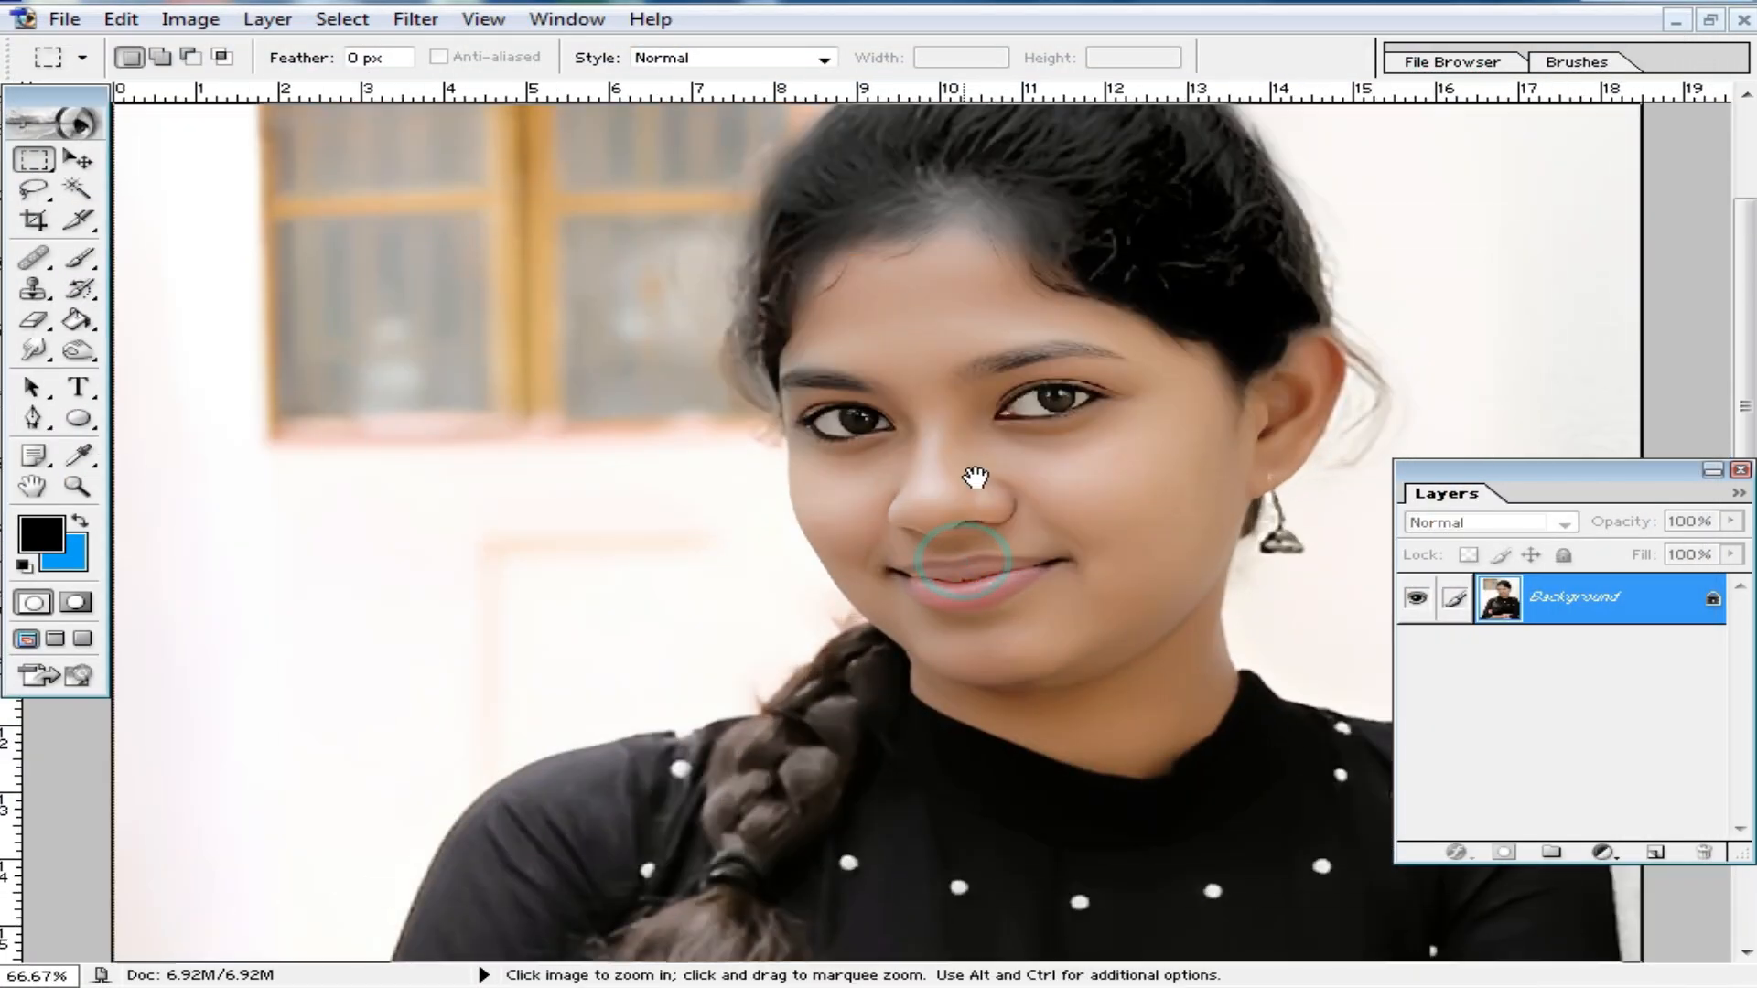
{"action": "left_click", "coordinate": [1004, 345], "text": "ctrl"}
{"action": "left_click", "coordinate": [969, 541], "text": "alt"}
{"action": "left_click", "coordinate": [1032, 628], "text": "alt"}
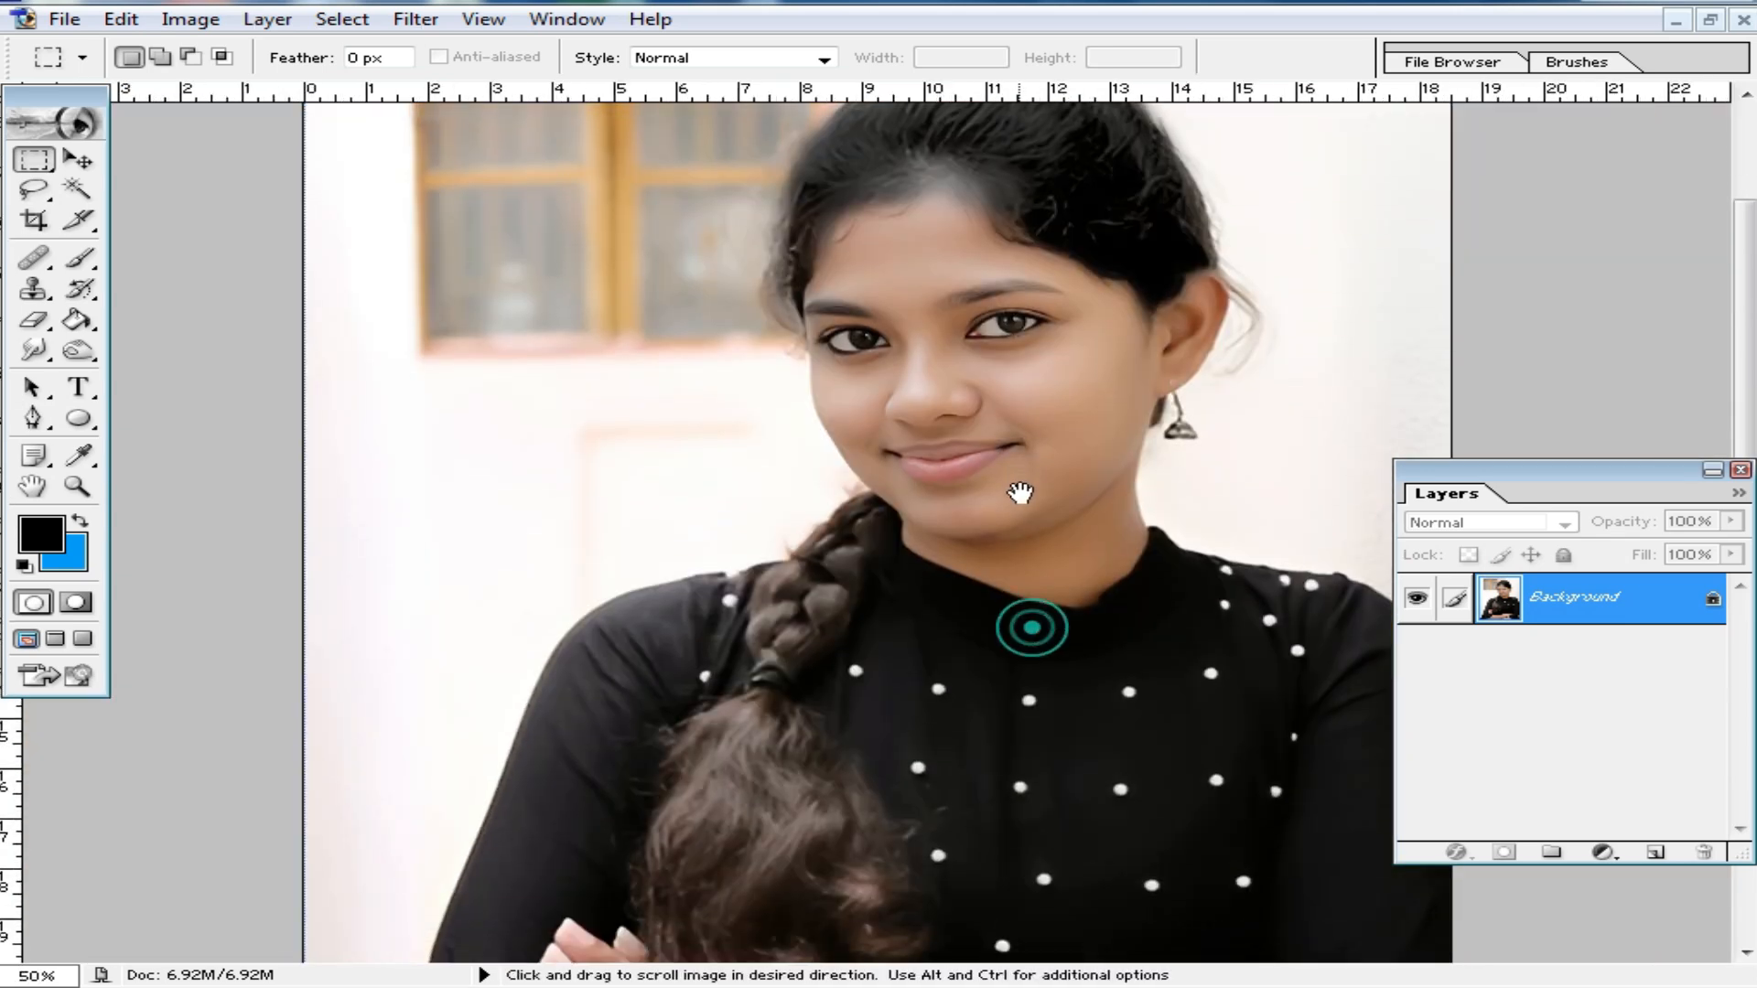
{"action": "left_click_drag", "start_coordinate": [1116, 542], "coordinate": [1078, 667]}
{"action": "left_click", "coordinate": [1078, 595], "text": "alt"}
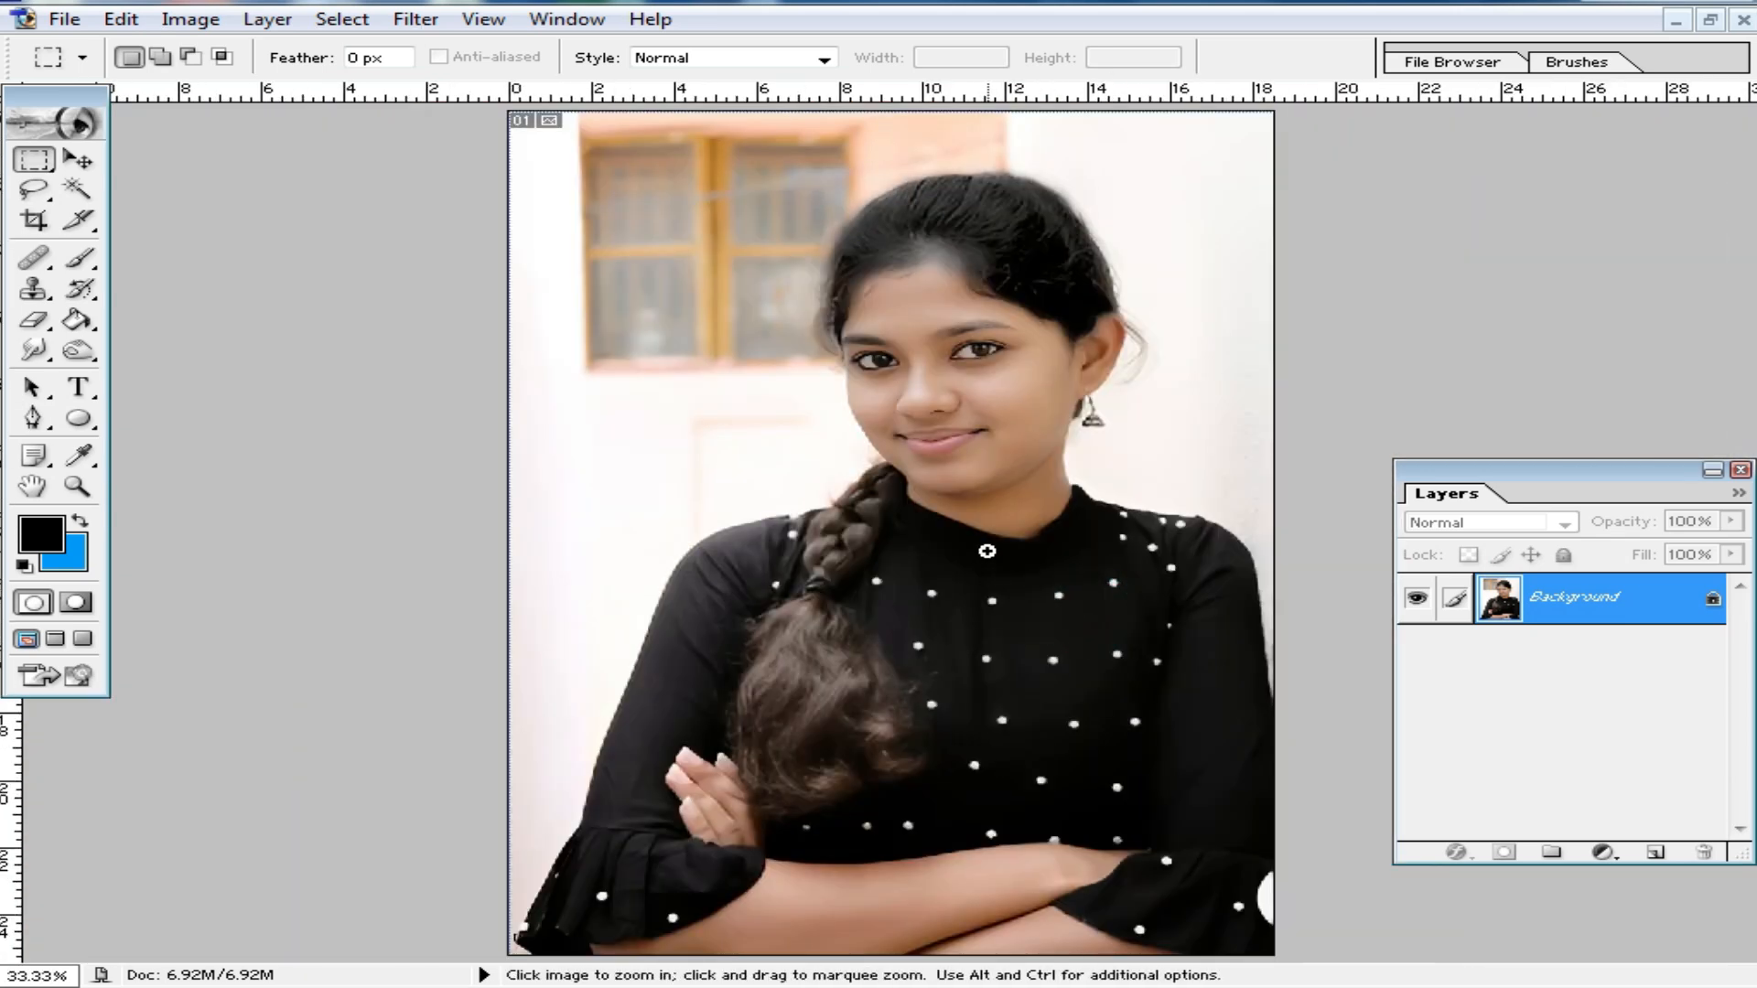
{"action": "left_click", "coordinate": [986, 550], "text": "ctrl"}
{"action": "left_click_drag", "start_coordinate": [1019, 459], "coordinate": [1062, 588]}
{"action": "left_click", "coordinate": [1087, 505], "text": "alt"}
{"action": "left_click", "coordinate": [1039, 592], "text": "ctrl"}
{"action": "left_click_drag", "start_coordinate": [1077, 400], "coordinate": [1096, 548]}
{"action": "left_click_drag", "start_coordinate": [1030, 611], "coordinate": [1059, 390]}
{"action": "left_click", "coordinate": [1059, 444], "text": "alt"}
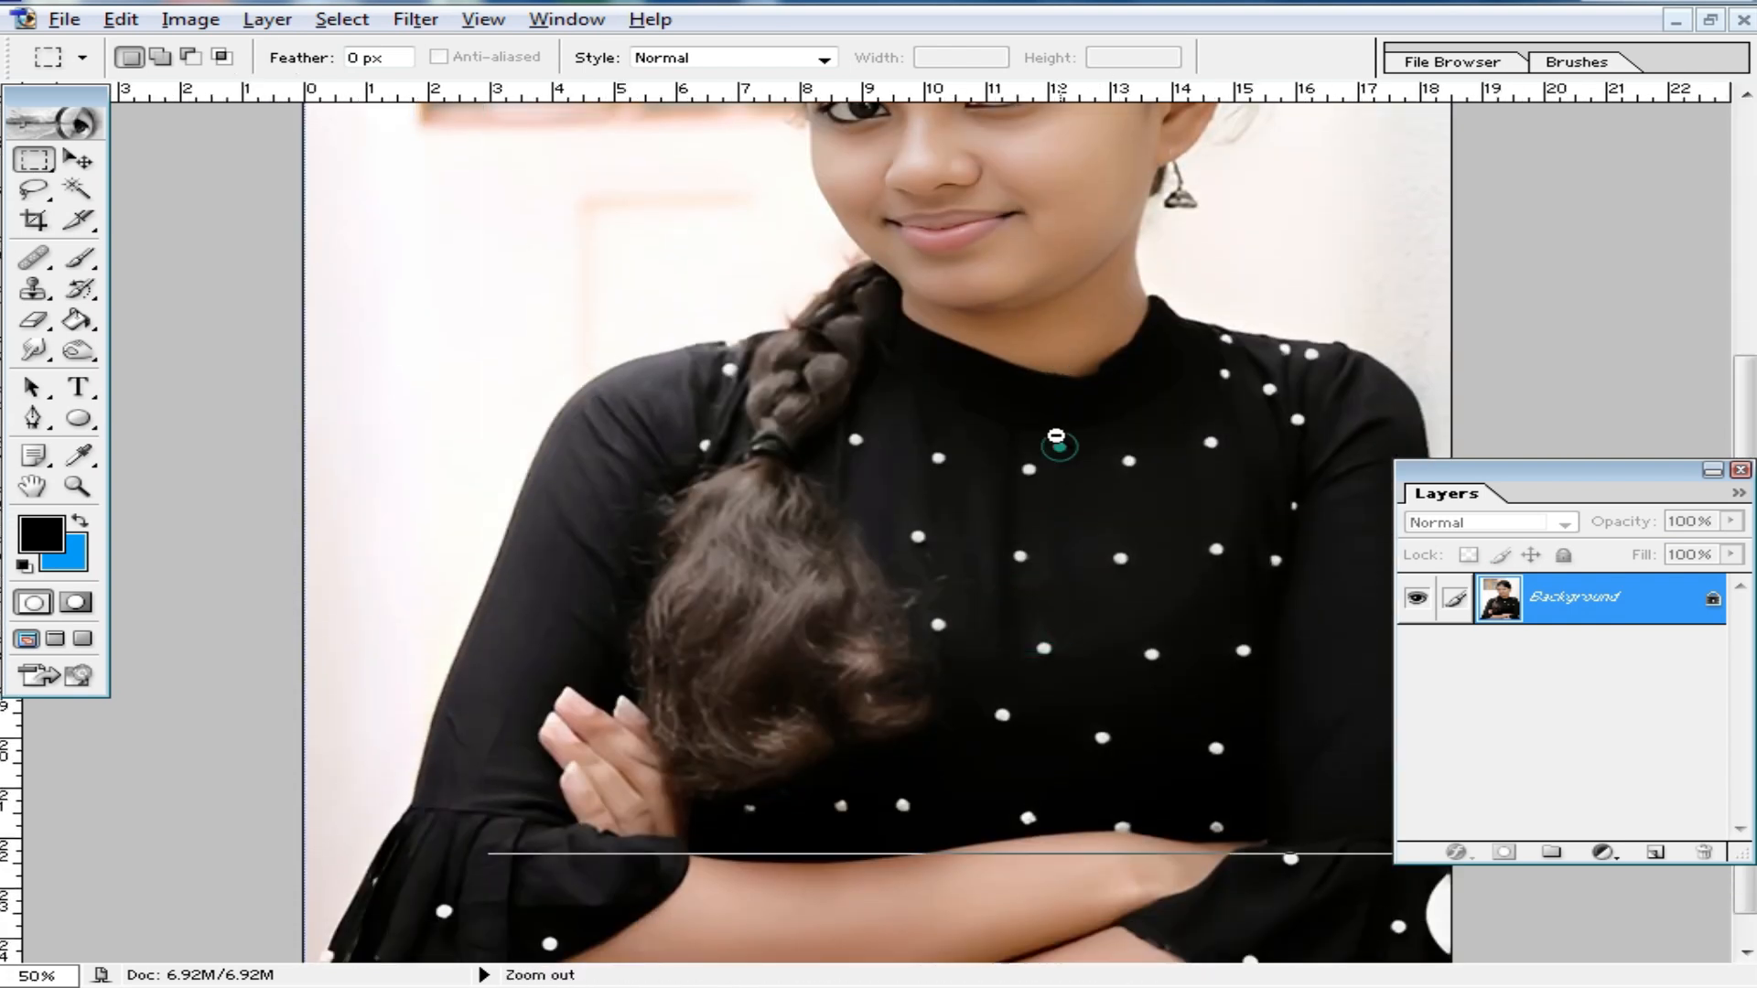
{"action": "left_click", "coordinate": [882, 441], "text": "ctrl"}
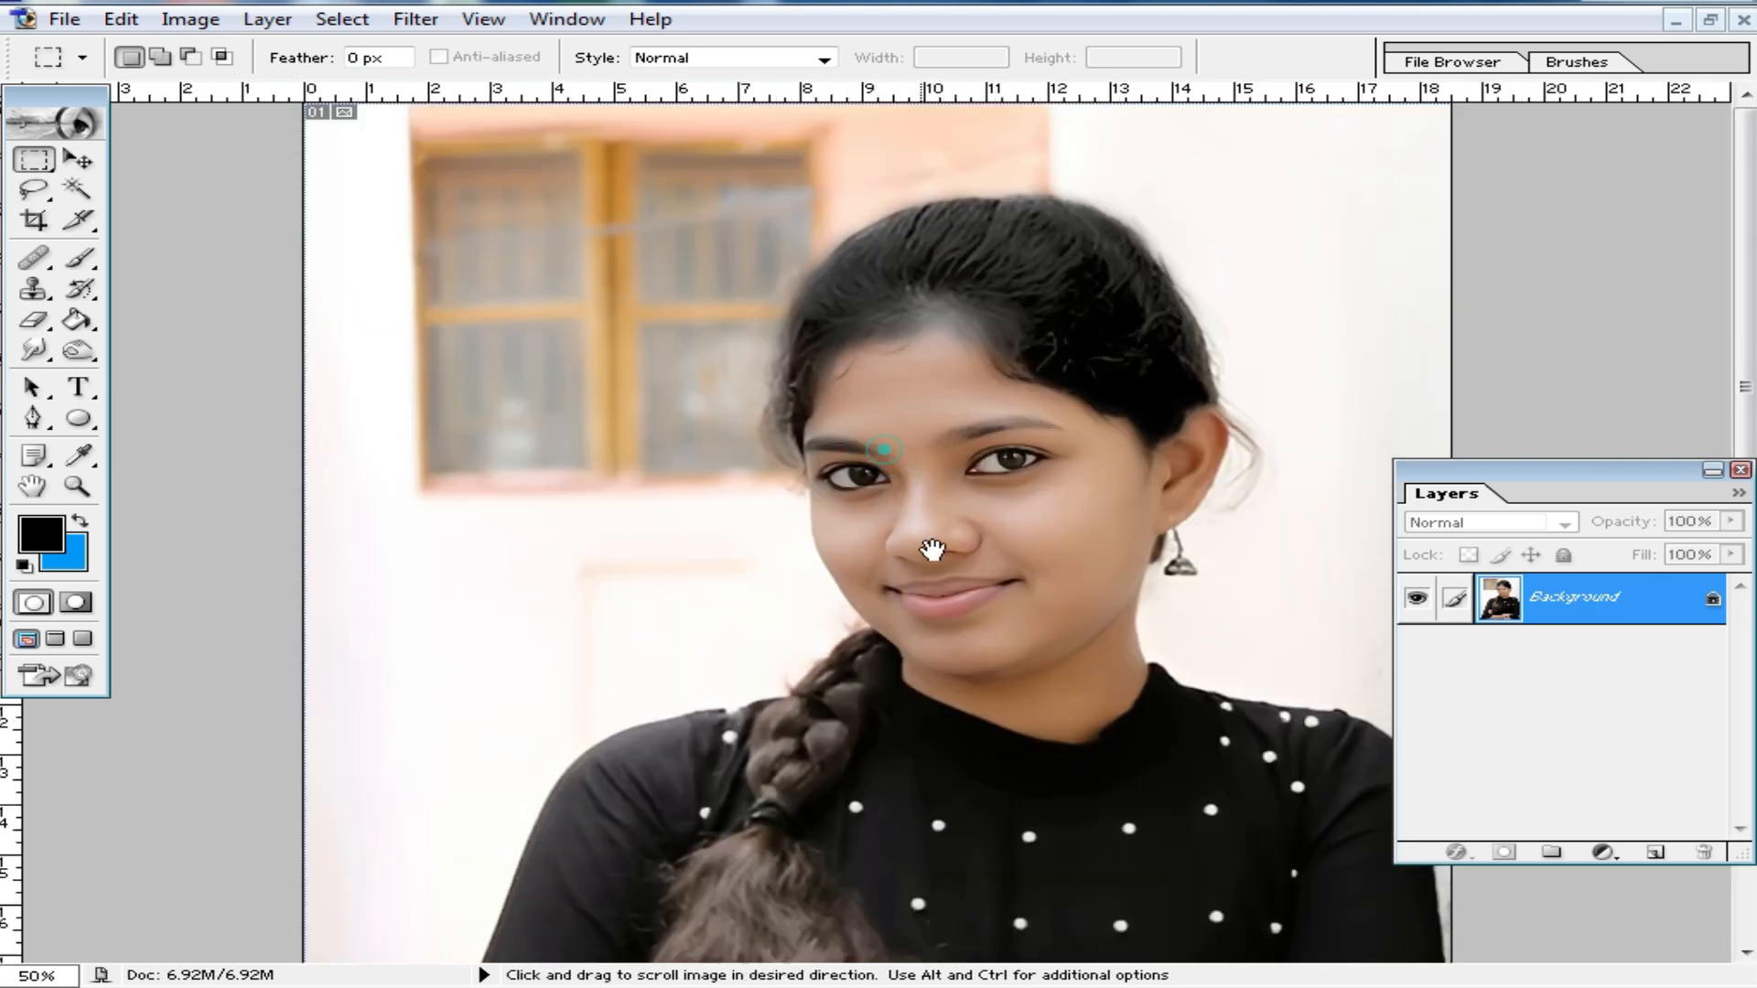
{"action": "left_click", "coordinate": [34, 419]}
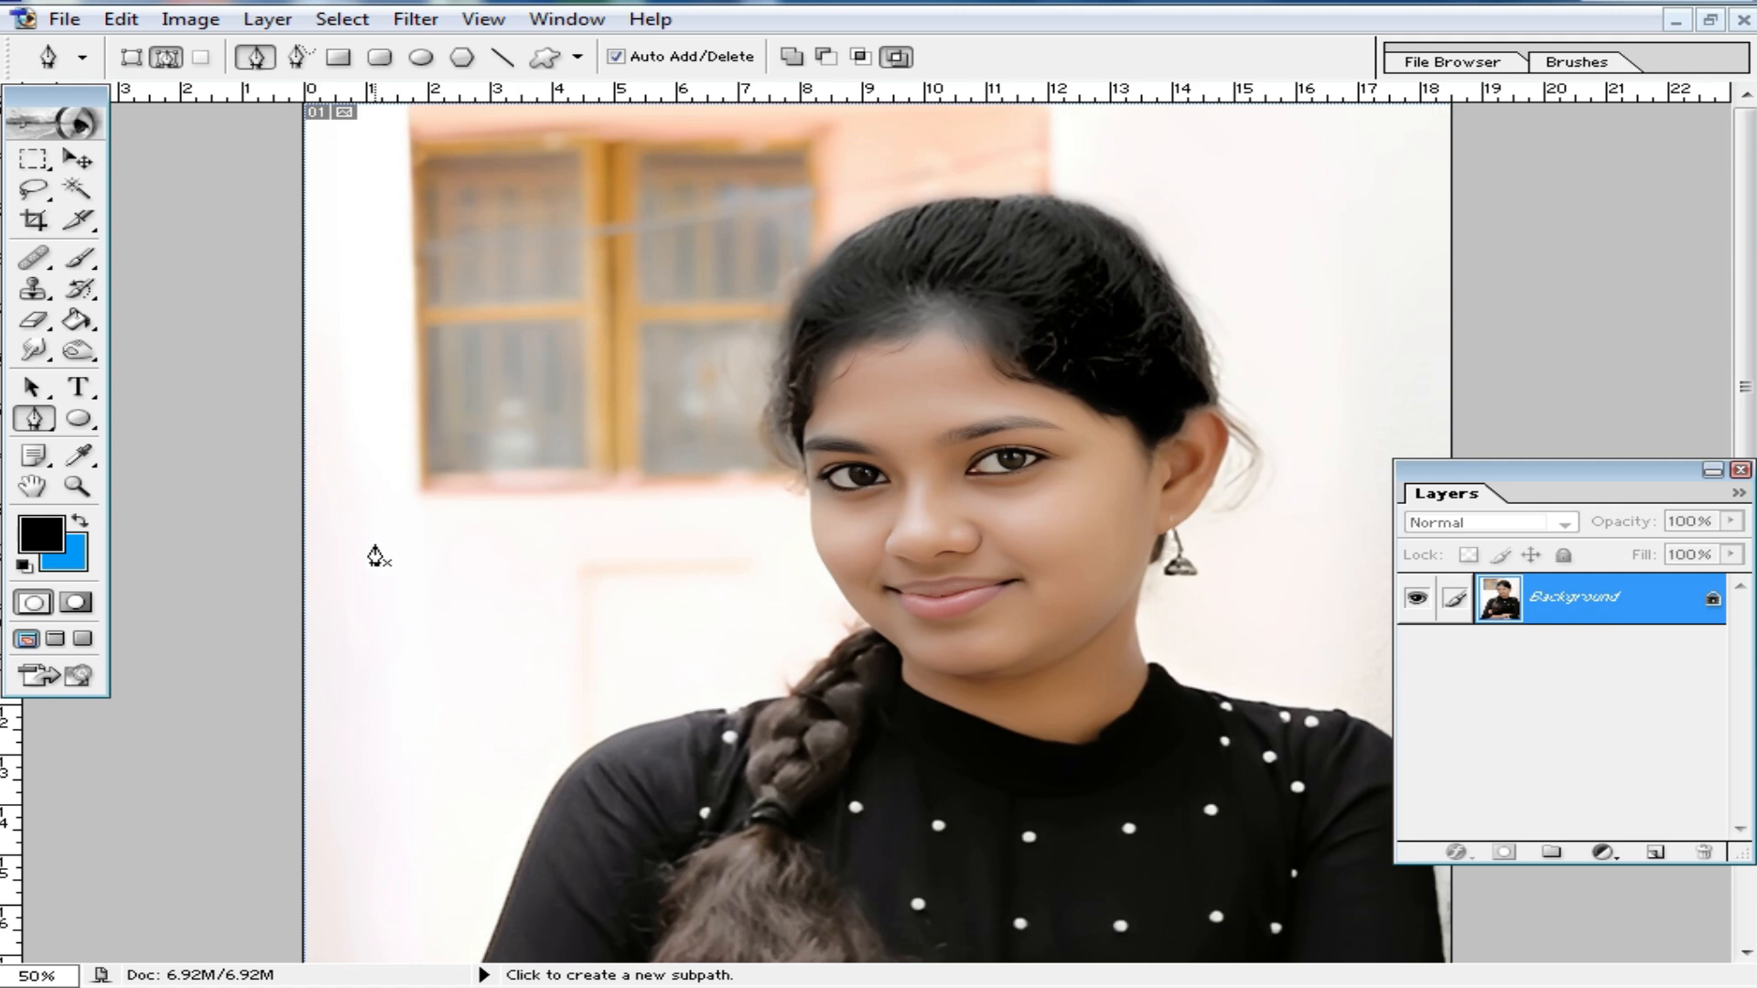
{"action": "left_click", "coordinate": [382, 588]}
{"action": "left_click_drag", "start_coordinate": [481, 625], "coordinate": [535, 637]}
{"action": "mouse_move", "coordinate": [664, 624]}
{"action": "left_mouse_down"}
{"action": "mouse_move", "coordinate": [744, 588]}
{"action": "mouse_move", "coordinate": [728, 605]}
{"action": "left_mouse_up"}
{"action": "key", "text": "ctrl+alt+z"}
{"action": "key", "text": "ctrl+alt+z"}
{"action": "key", "text": "ctrl+alt+z"}
- Start the Pen path at the portrait's lower corner and trace it up the outer edge of the ruffled cuff
{"action": "left_click", "coordinate": [563, 665], "text": "alt"}
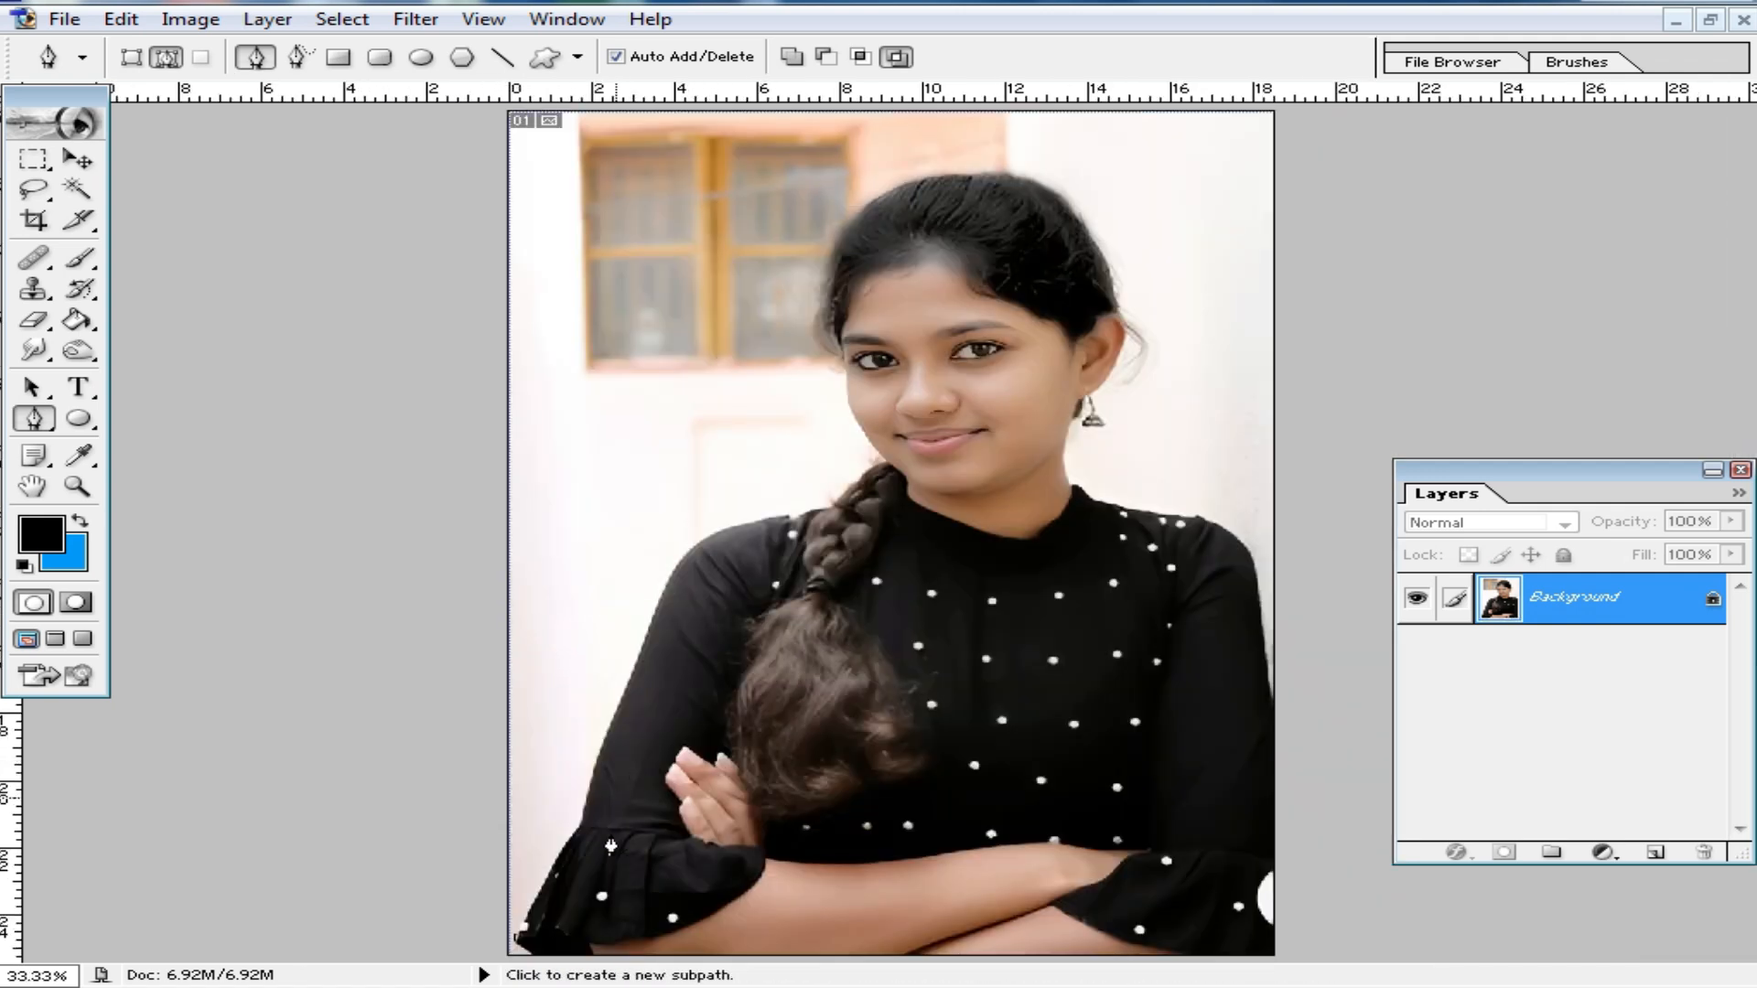
{"action": "left_click", "coordinate": [510, 942]}
{"action": "left_click_drag", "start_coordinate": [554, 875], "coordinate": [560, 868]}
{"action": "key", "text": "ctrl+alt+z"}
{"action": "left_click", "coordinate": [561, 866]}
- Continue the Pen path from the cuff up the outer edge of the black sleeve with curved anchor points
{"action": "left_click", "coordinate": [608, 806], "text": "ctrl"}
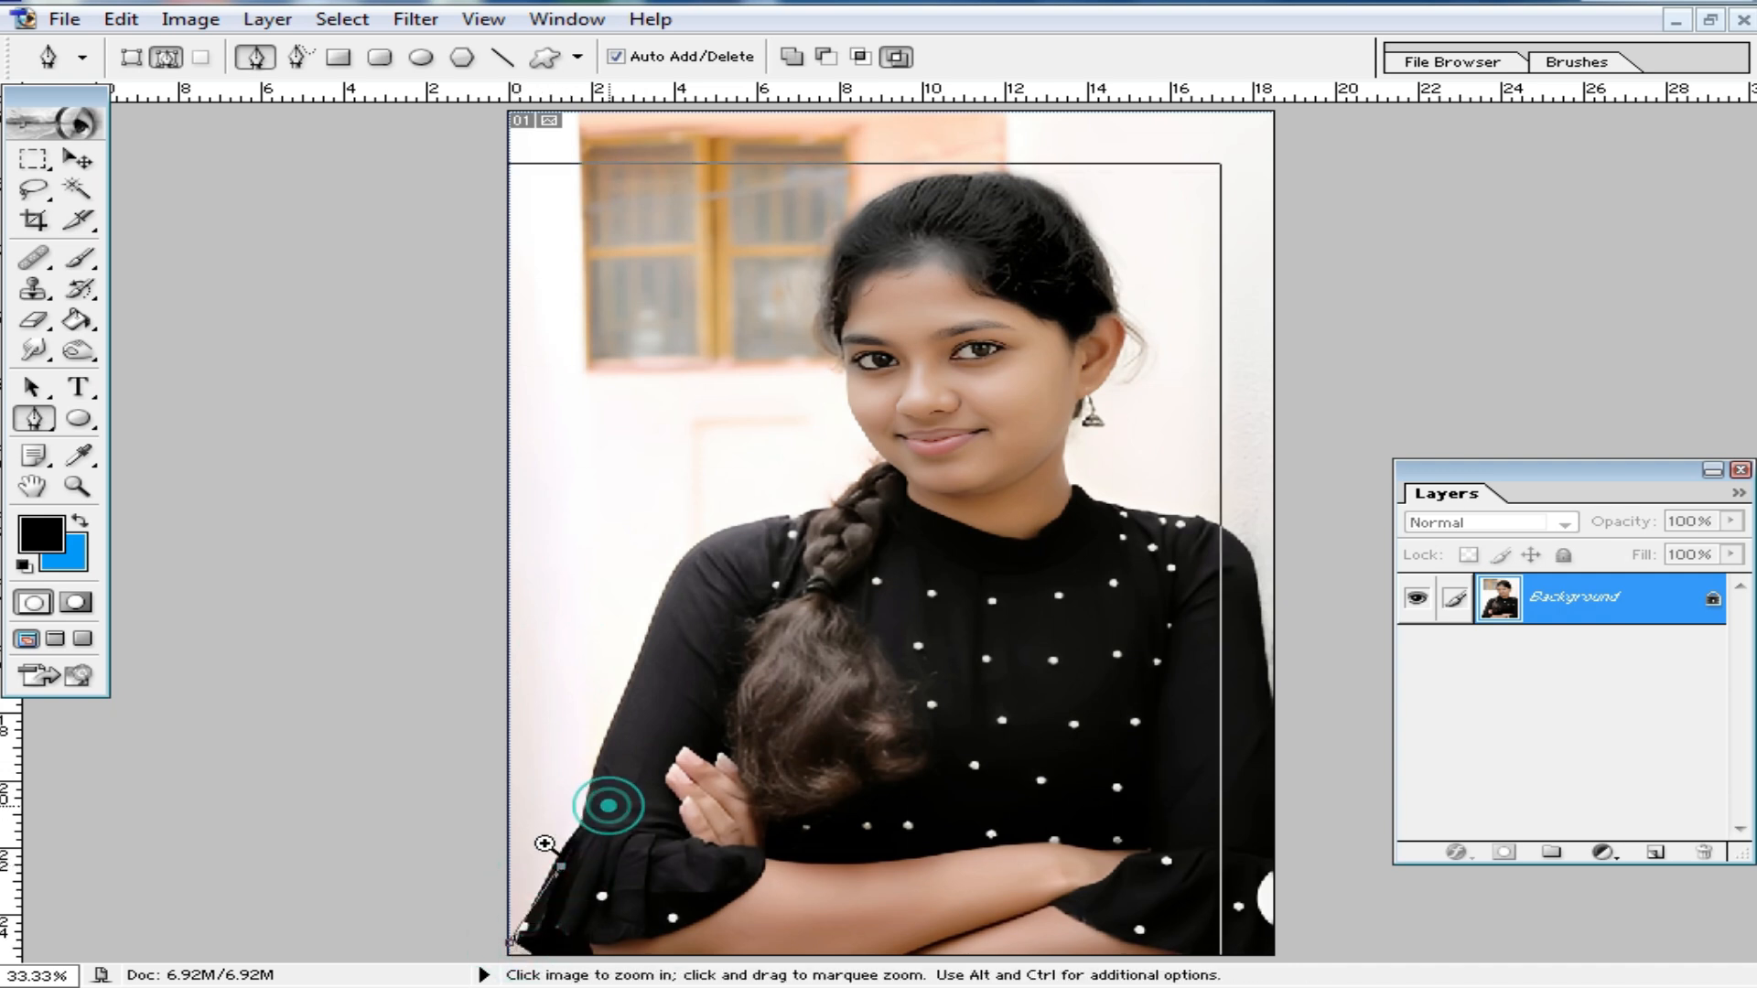
{"action": "left_click", "coordinate": [530, 828], "text": "ctrl"}
{"action": "left_click", "coordinate": [462, 805], "text": "ctrl"}
{"action": "left_click_drag", "start_coordinate": [263, 475], "coordinate": [454, 744]}
{"action": "left_click_drag", "start_coordinate": [227, 827], "coordinate": [231, 820]}
{"action": "left_click_drag", "start_coordinate": [243, 805], "coordinate": [244, 737]}
{"action": "left_click_drag", "start_coordinate": [343, 518], "coordinate": [328, 667]}
{"action": "left_click_drag", "start_coordinate": [362, 560], "coordinate": [395, 459]}
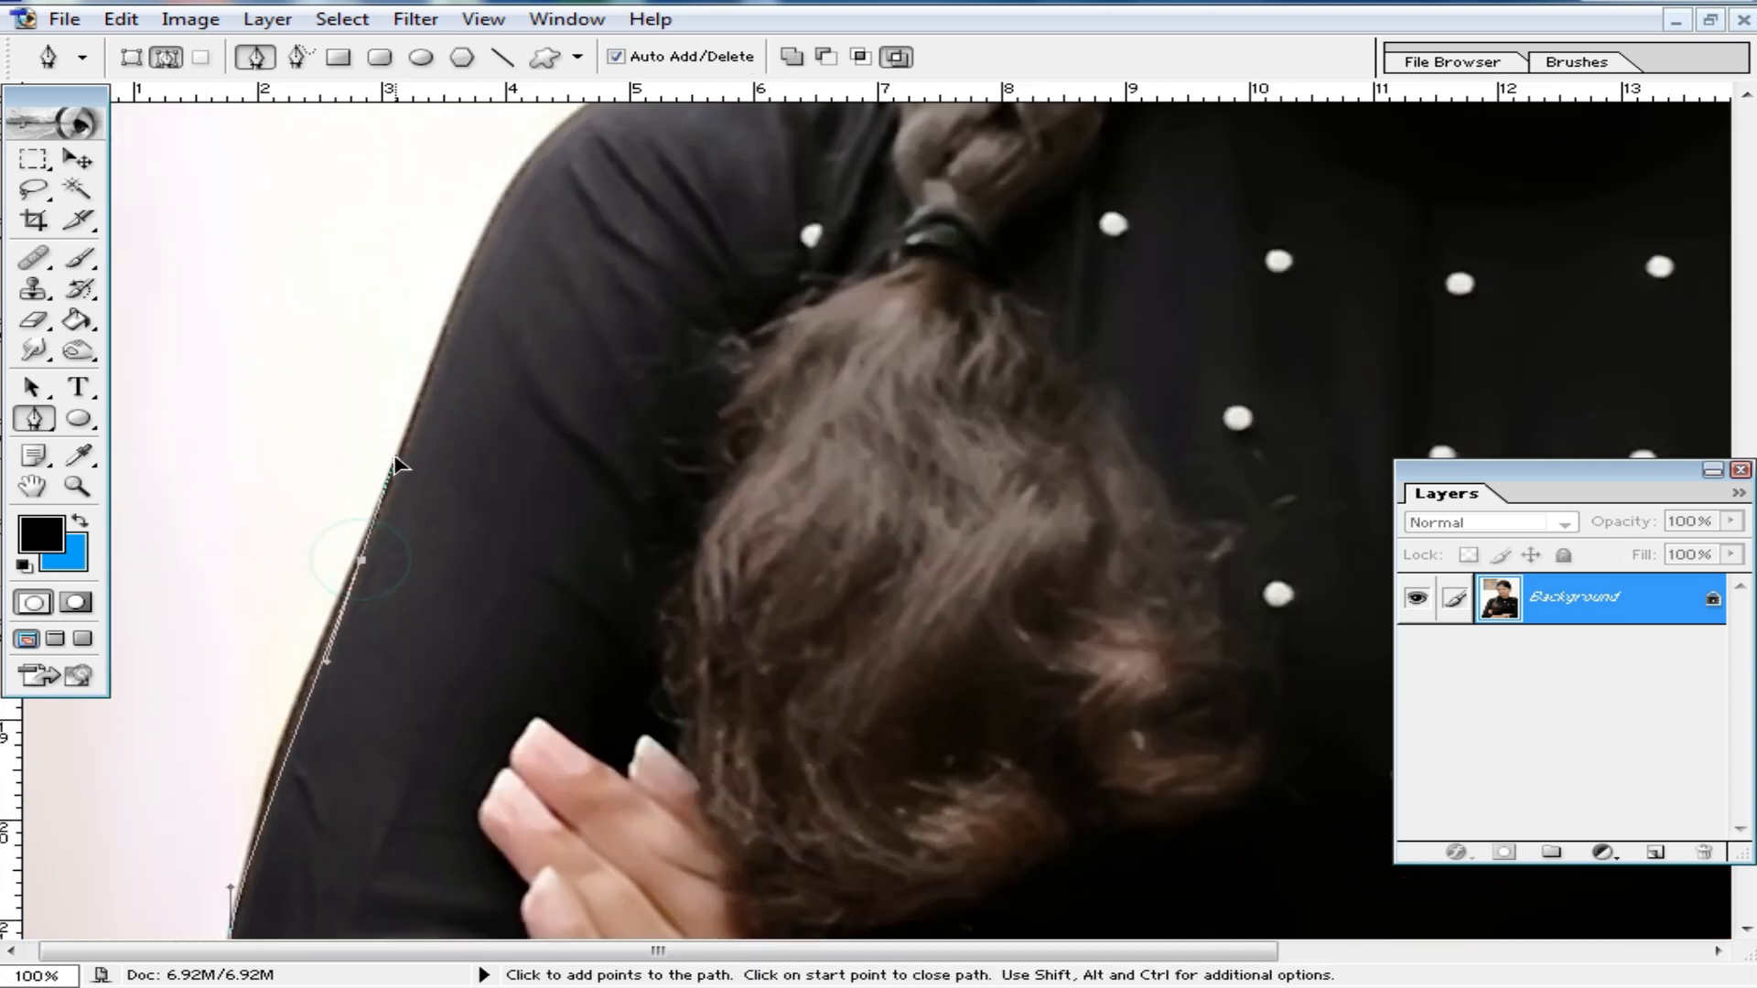
- Continue the Pen path around the upper arm and along the shoulder to where the braid meets the dress
{"action": "left_click_drag", "start_coordinate": [580, 291], "coordinate": [566, 572]}
{"action": "left_click_drag", "start_coordinate": [533, 415], "coordinate": [588, 369]}
{"action": "left_click", "coordinate": [733, 349], "text": "ctrl"}
{"action": "left_click_drag", "start_coordinate": [902, 451], "coordinate": [780, 487]}
{"action": "left_click", "coordinate": [894, 466]}
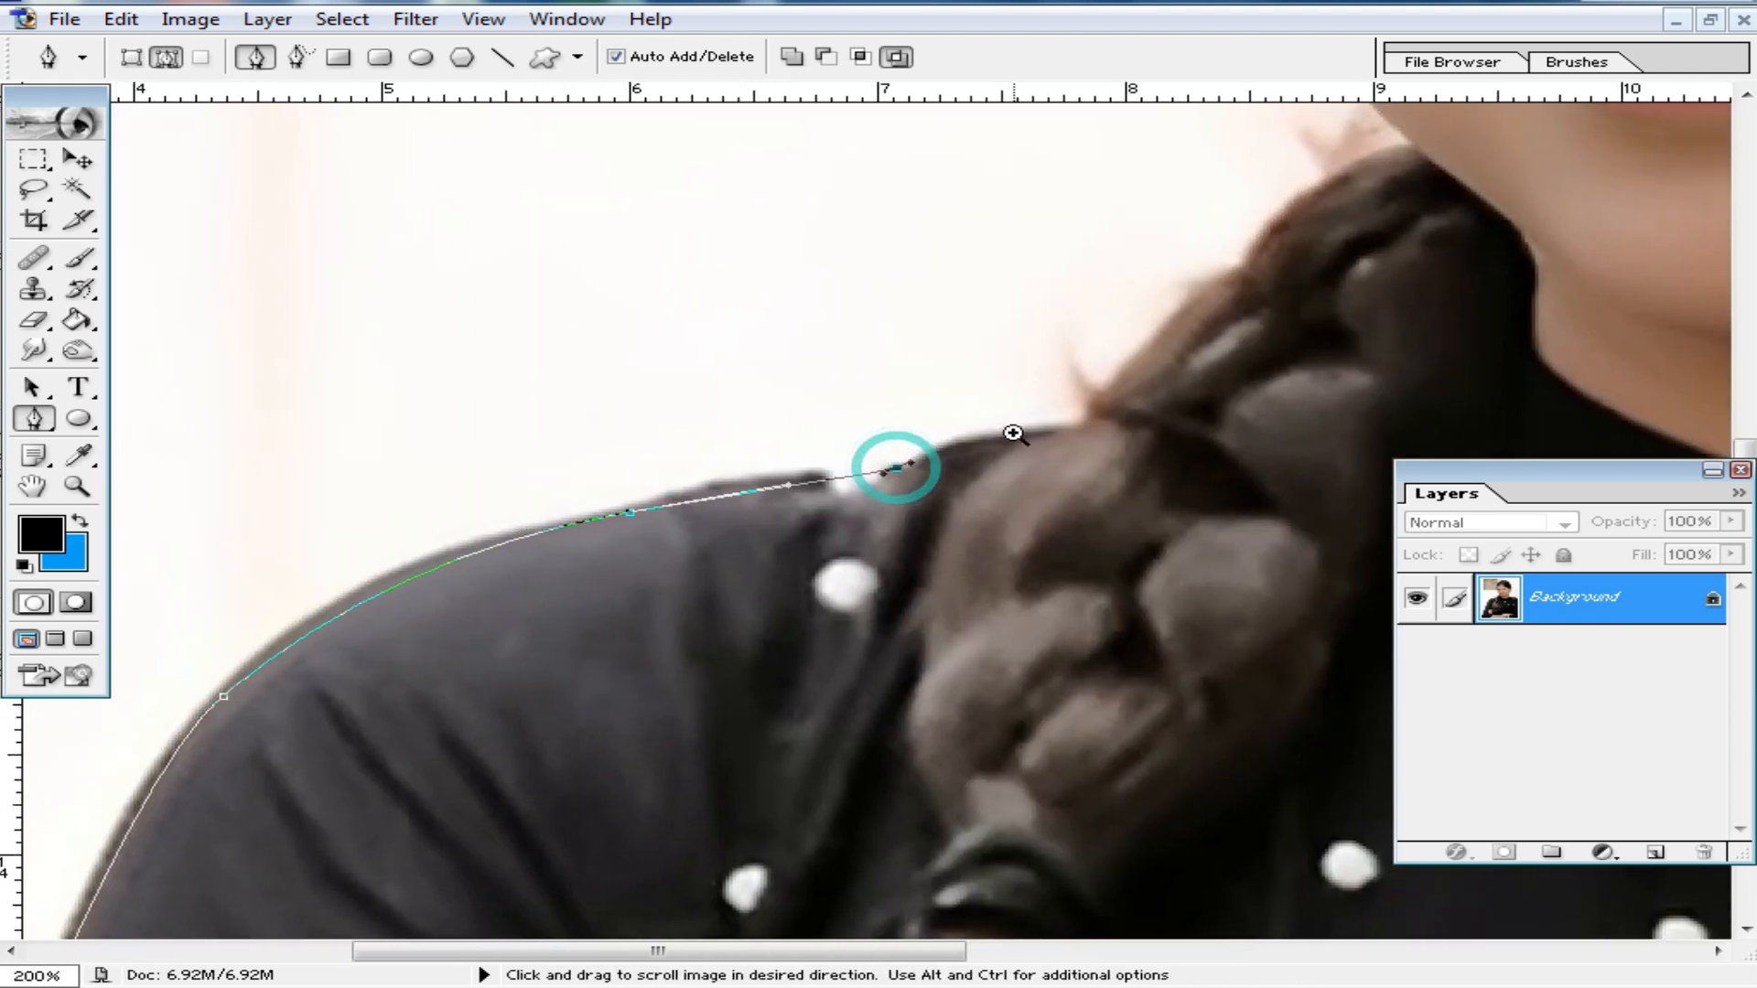
{"action": "left_click", "coordinate": [1012, 431], "text": "ctrl"}
{"action": "left_click_drag", "start_coordinate": [903, 523], "coordinate": [978, 514]}
{"action": "left_click", "coordinate": [997, 504]}
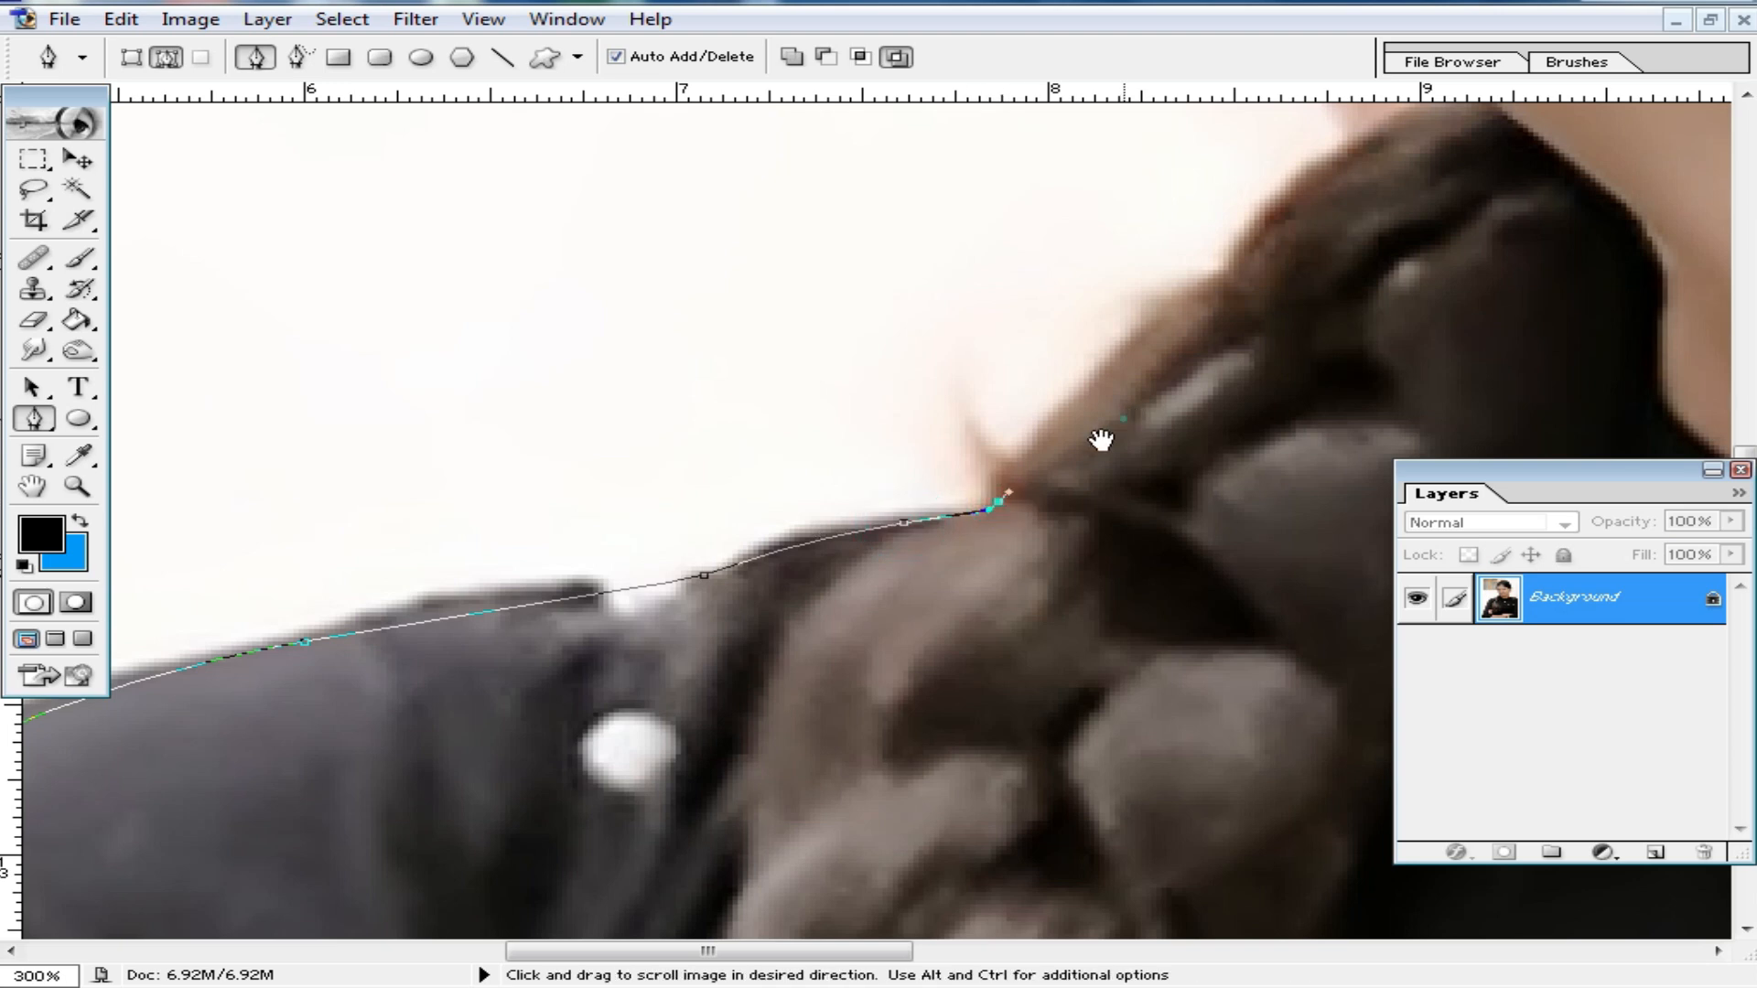
- Extend the Pen path up the braid and the side of the face to the hairline
{"action": "left_click_drag", "start_coordinate": [1122, 420], "coordinate": [825, 681]}
{"action": "left_click_drag", "start_coordinate": [885, 554], "coordinate": [944, 503]}
{"action": "left_click_drag", "start_coordinate": [1059, 413], "coordinate": [1043, 591]}
{"action": "left_click_drag", "start_coordinate": [897, 458], "coordinate": [606, 521]}
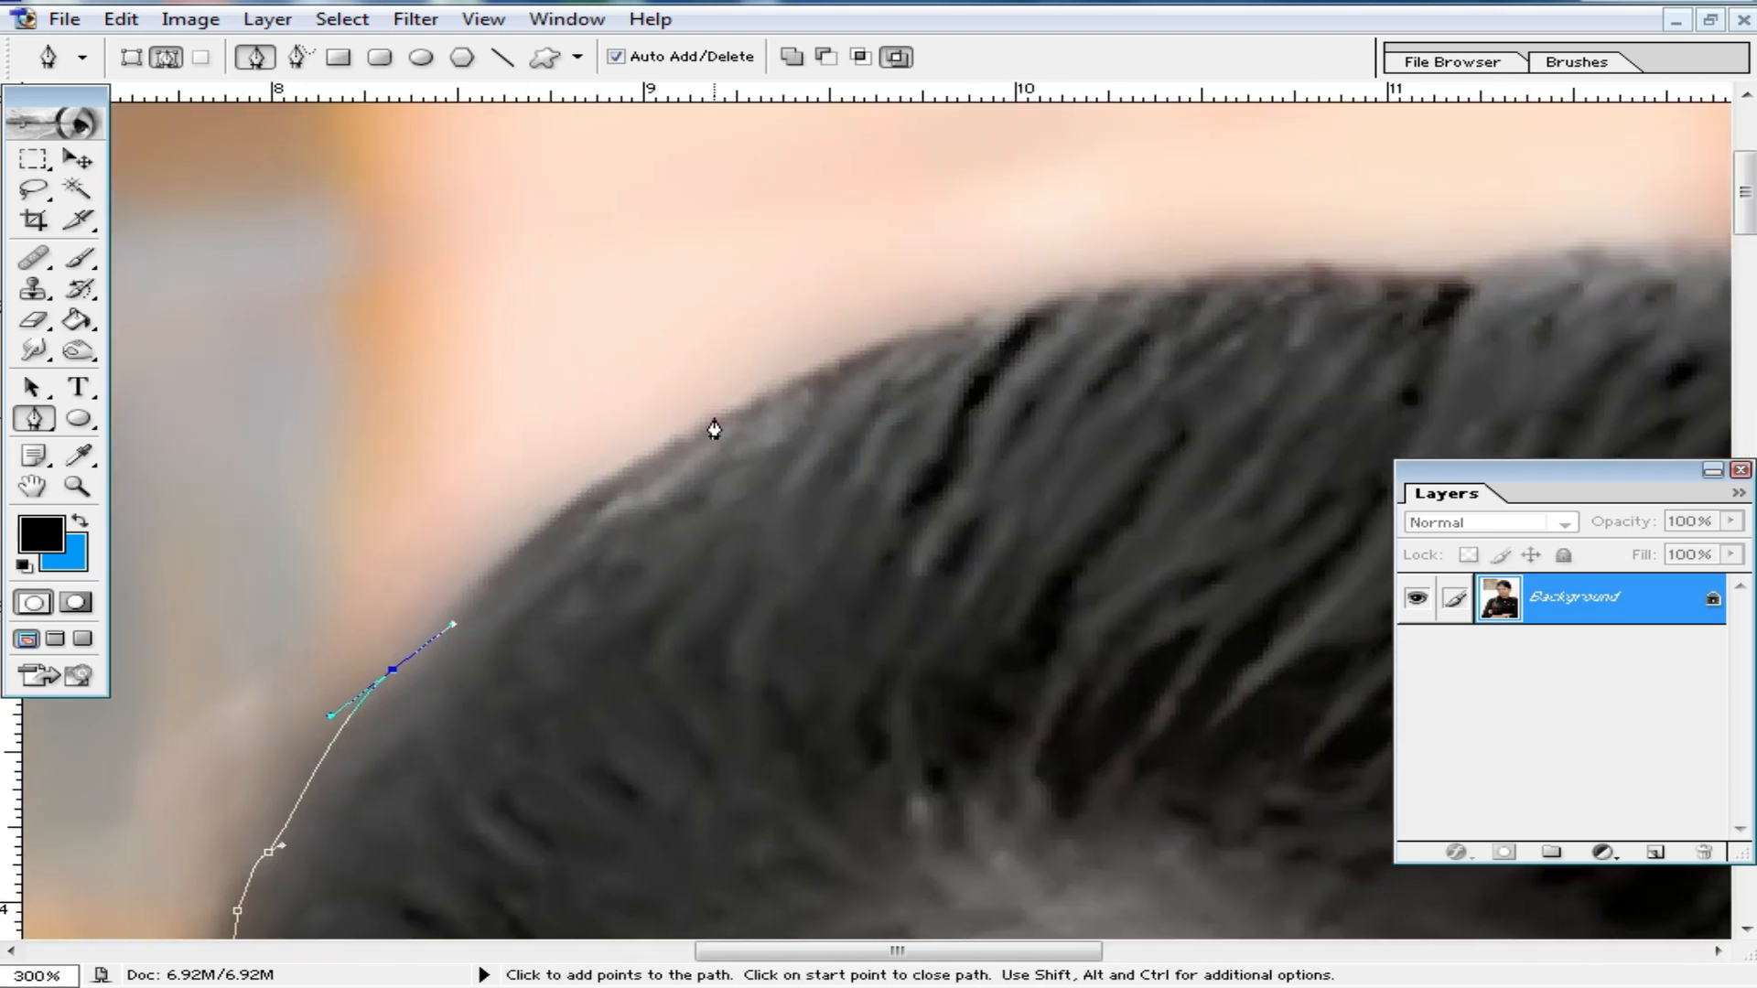
- Trace the Pen path over the crown of the hair and down past the ear, earring and neck to the other shoulder
{"action": "left_click_drag", "start_coordinate": [714, 419], "coordinate": [803, 384]}
{"action": "left_click_drag", "start_coordinate": [976, 368], "coordinate": [352, 463]}
{"action": "left_click_drag", "start_coordinate": [628, 380], "coordinate": [718, 381]}
{"action": "left_click_drag", "start_coordinate": [870, 376], "coordinate": [930, 376]}
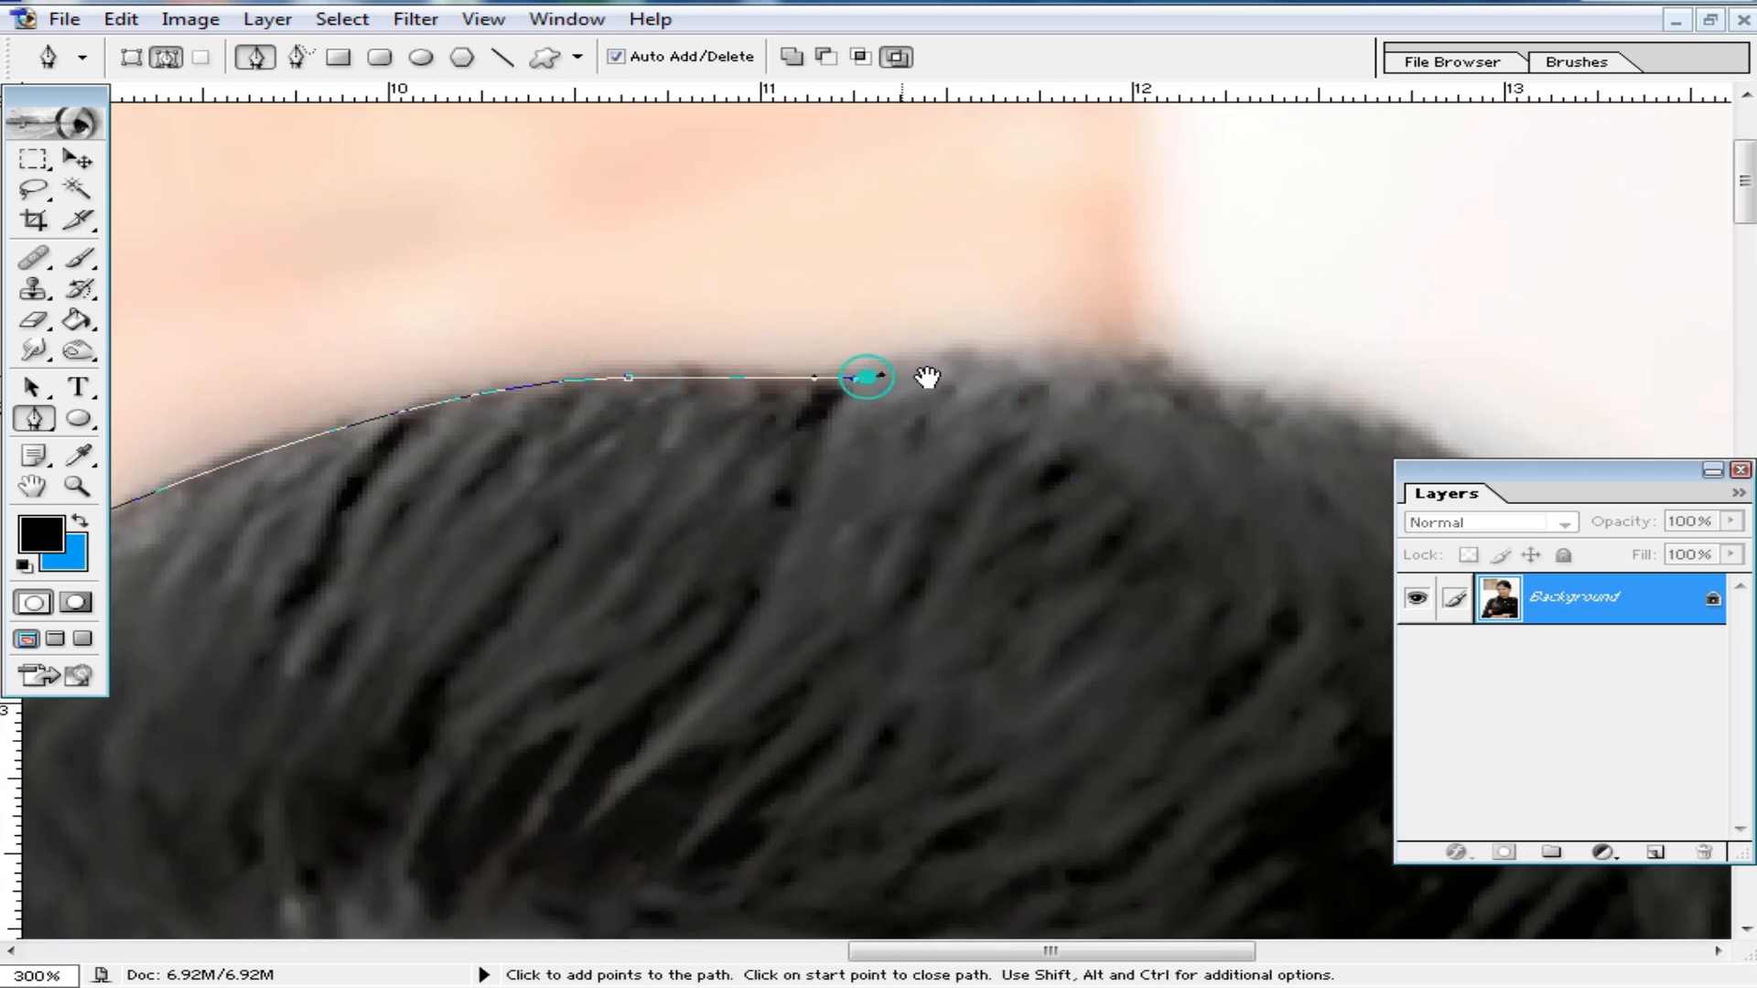
{"action": "left_click_drag", "start_coordinate": [1051, 392], "coordinate": [669, 365]}
{"action": "left_click_drag", "start_coordinate": [854, 366], "coordinate": [922, 376]}
{"action": "left_click_drag", "start_coordinate": [1074, 475], "coordinate": [527, 325]}
{"action": "left_click_drag", "start_coordinate": [446, 258], "coordinate": [622, 334]}
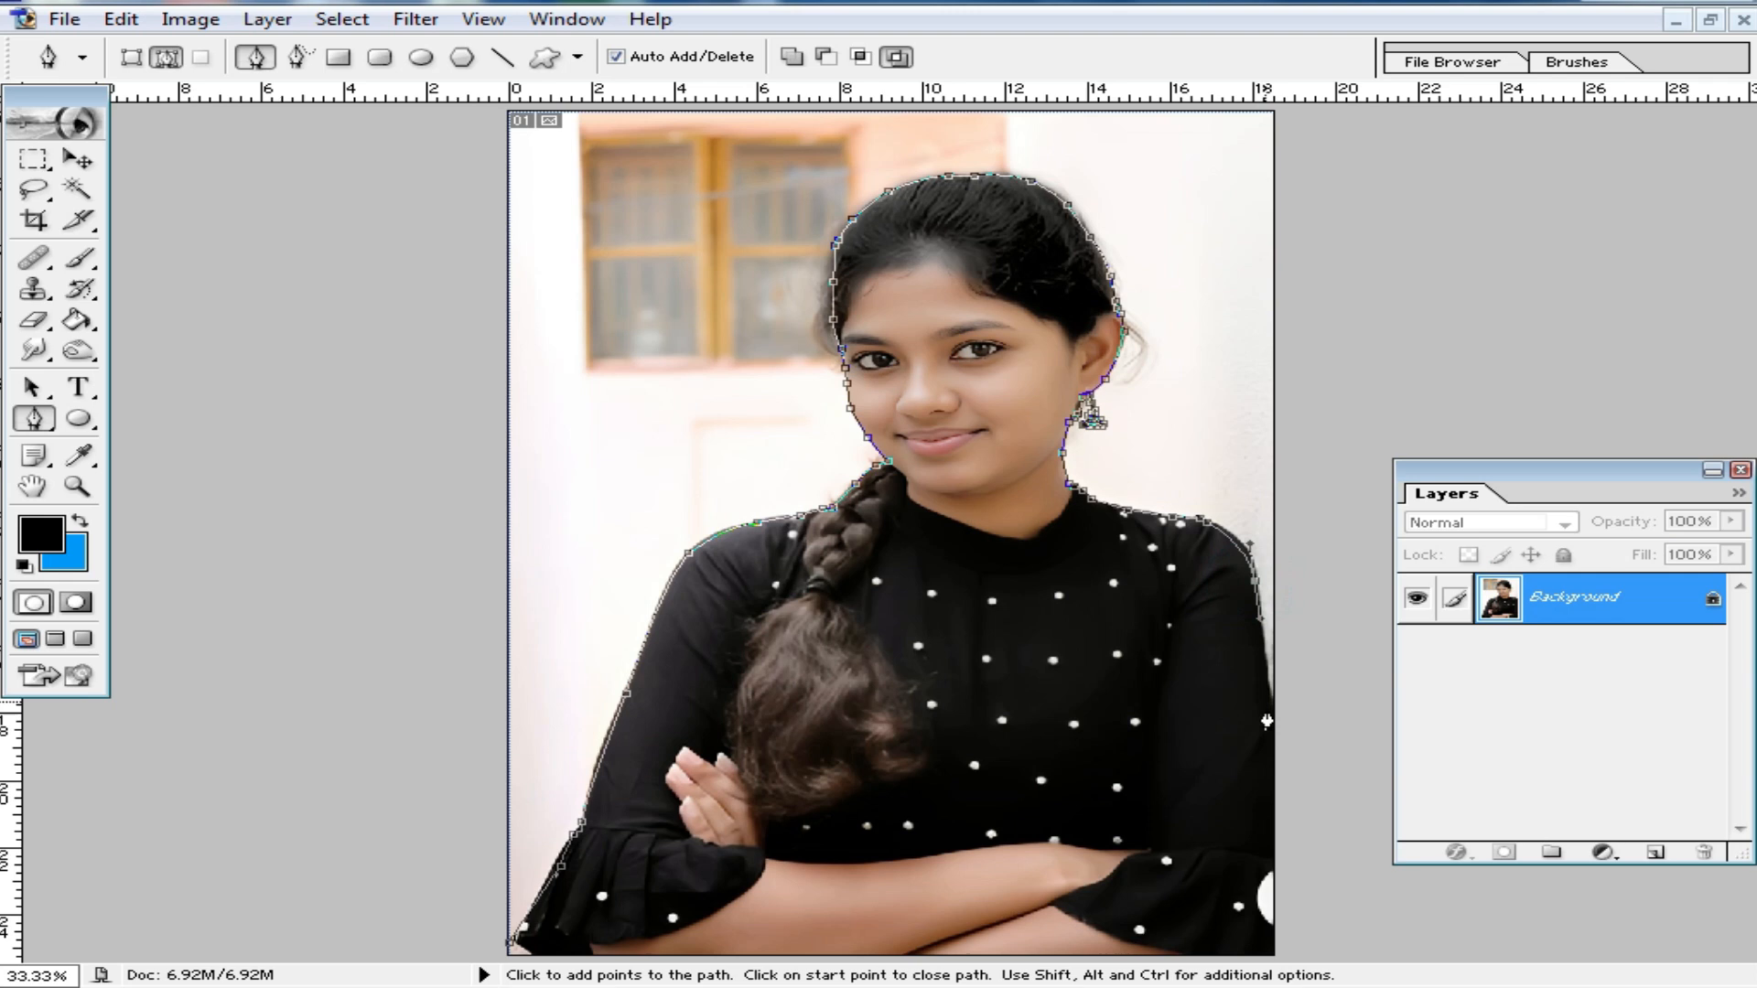
- Run the path off the canvas beside the sleeve, loop it around outside the image and close it at its starting point
{"action": "left_click_drag", "start_coordinate": [1296, 755], "coordinate": [1317, 778]}
{"action": "left_click", "coordinate": [1363, 584], "text": "alt"}
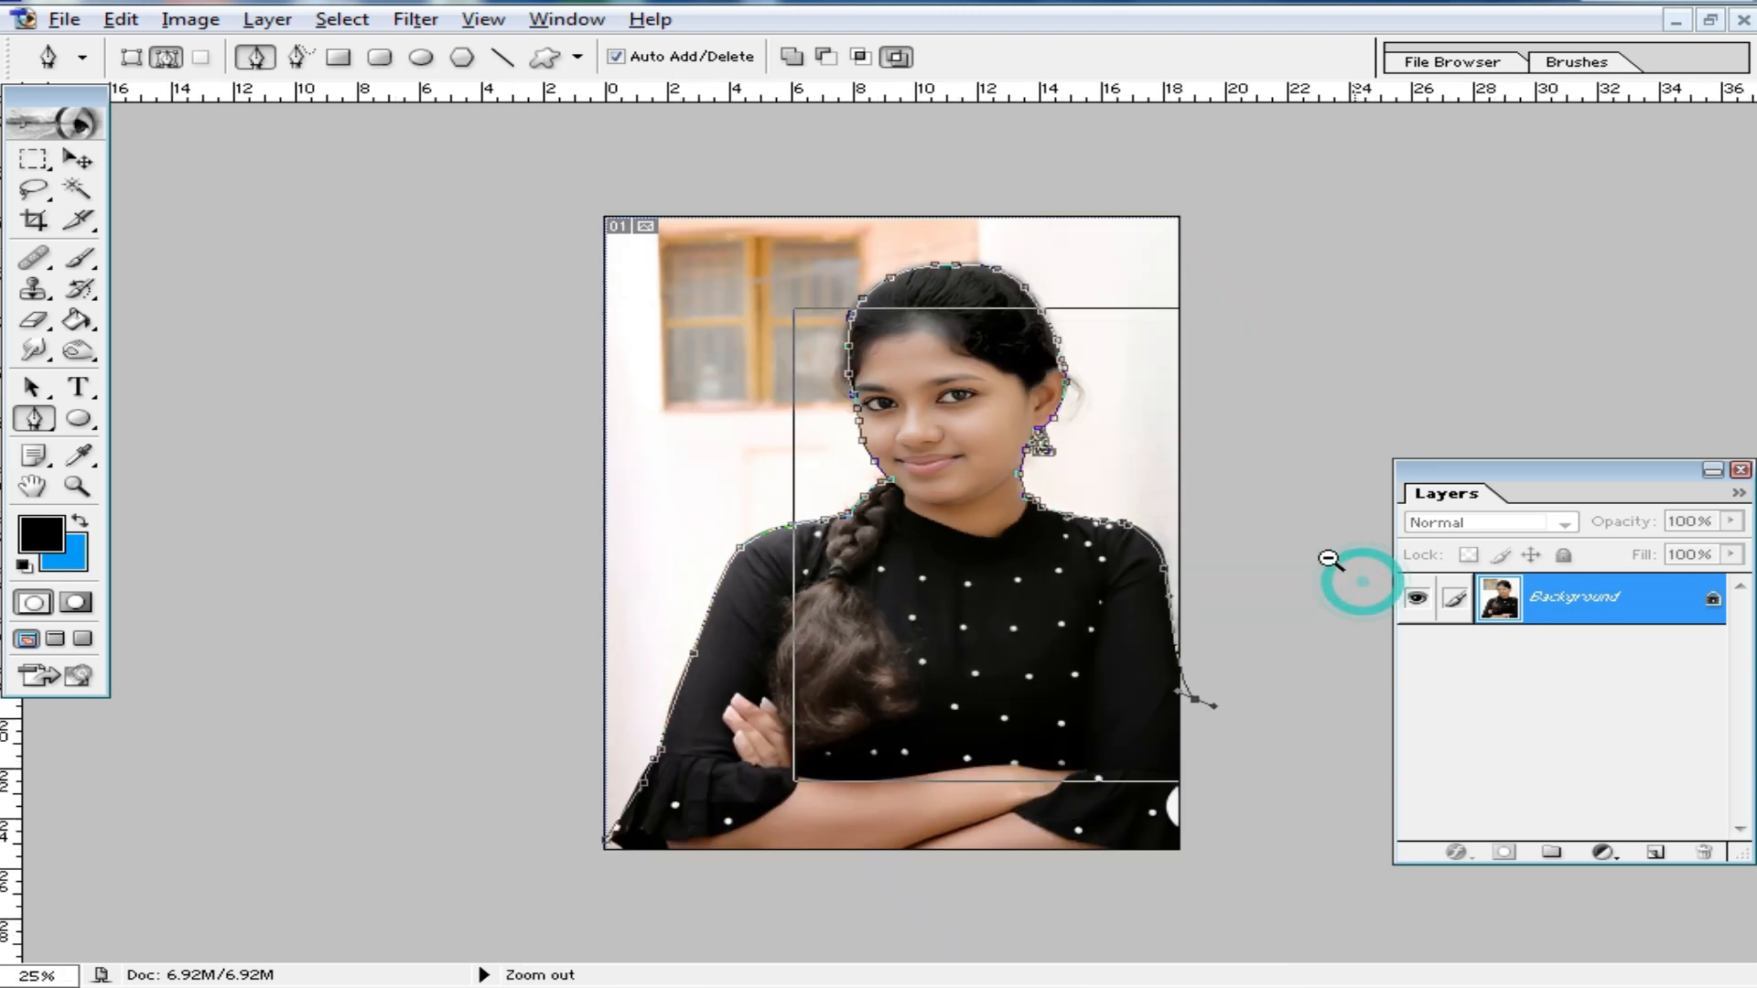
{"action": "left_click", "coordinate": [1338, 562], "text": "alt"}
{"action": "left_click", "coordinate": [1282, 347]}
{"action": "left_click_drag", "start_coordinate": [1035, 246], "coordinate": [863, 224]}
{"action": "left_click_drag", "start_coordinate": [553, 243], "coordinate": [391, 552]}
{"action": "left_click_drag", "start_coordinate": [464, 711], "coordinate": [515, 778]}
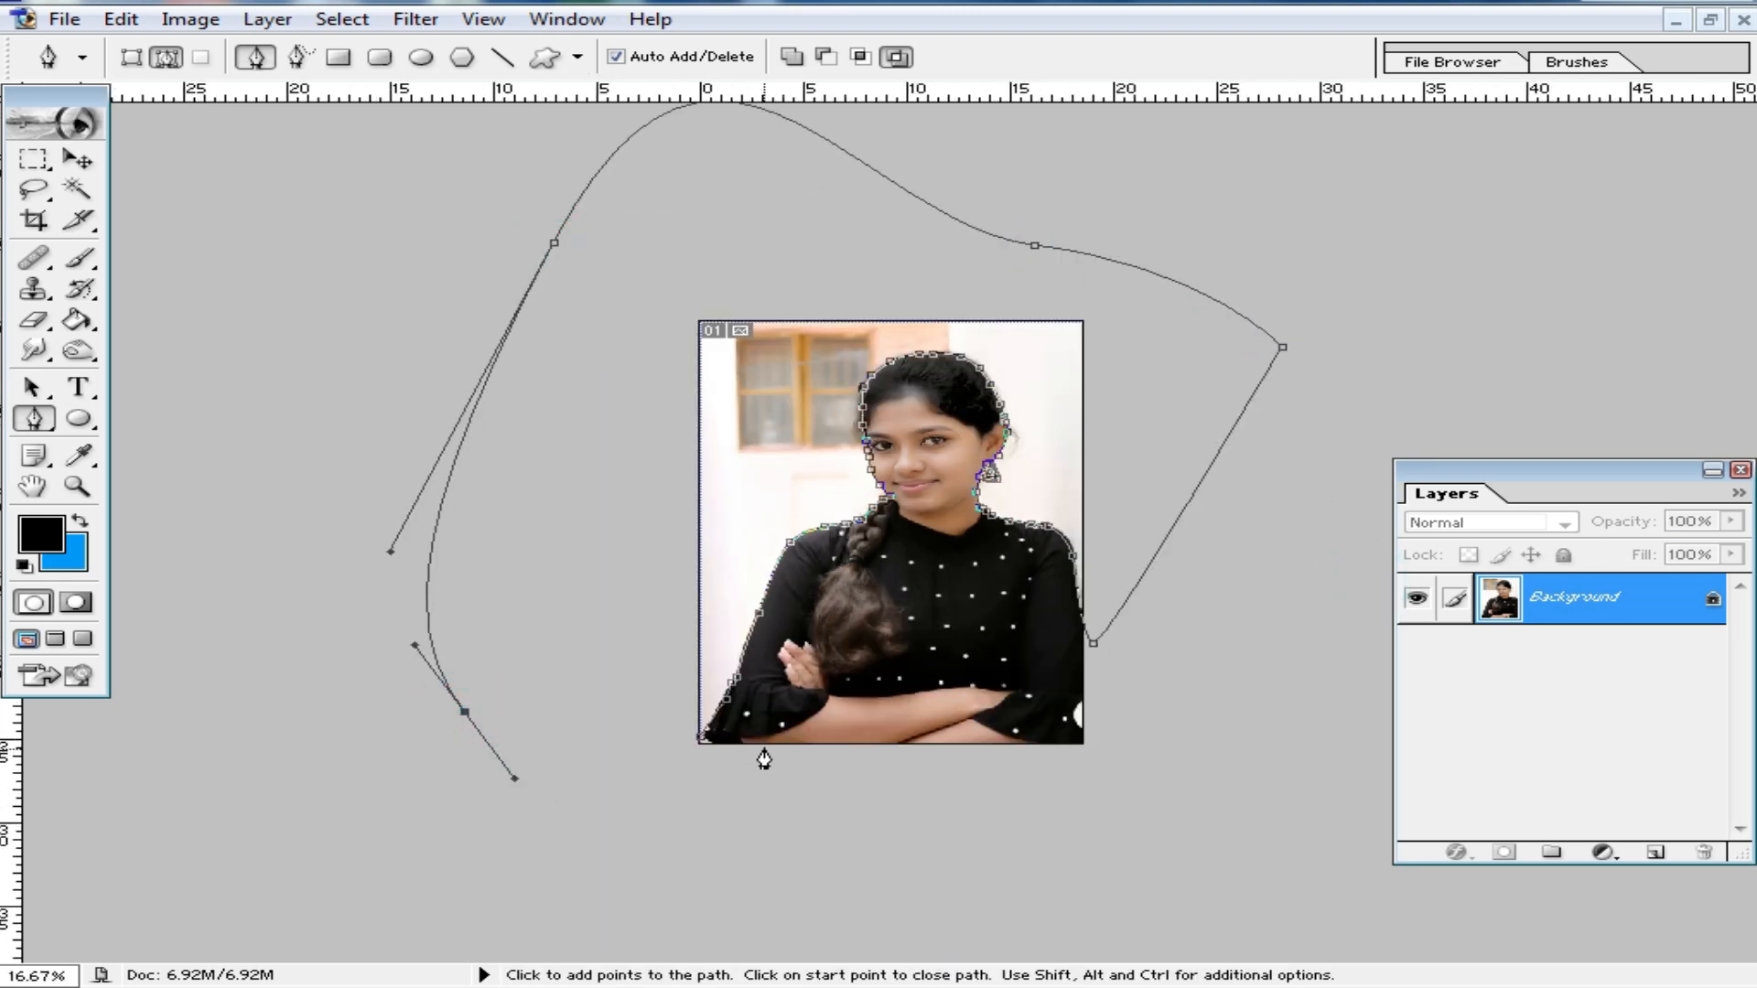
{"action": "left_click", "coordinate": [703, 739]}
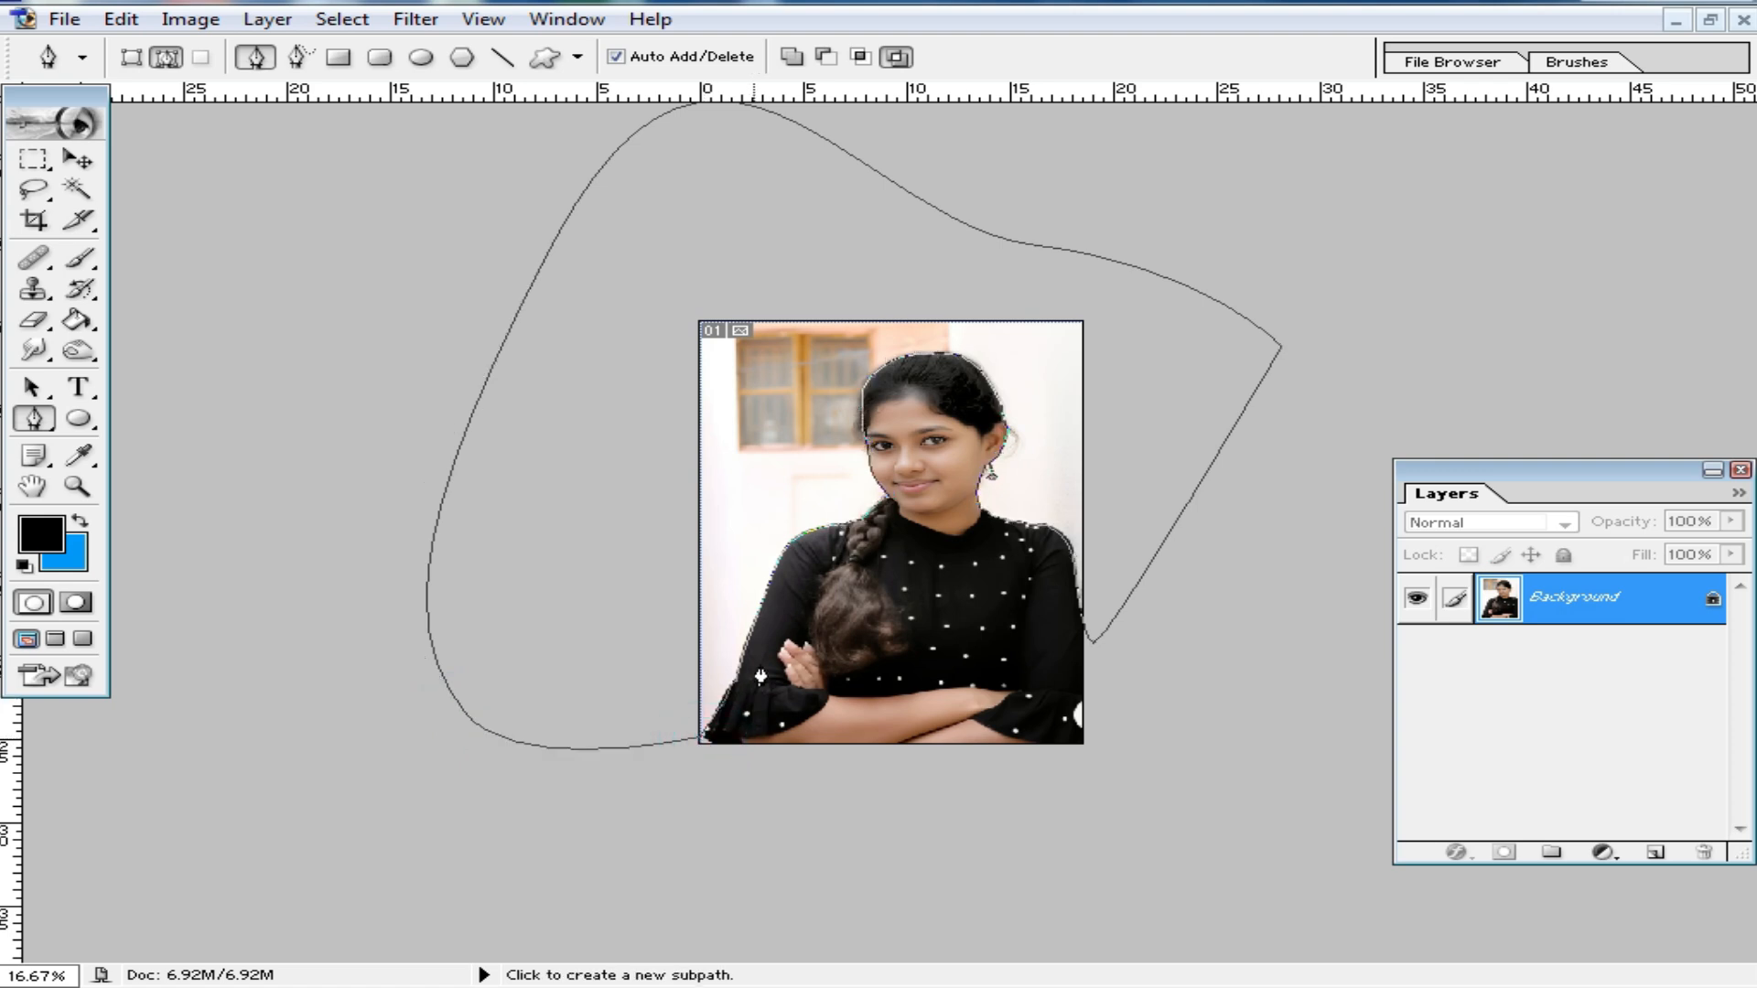
- Convert the closed path into a new anti-aliased selection with a feather radius of 1.5 pixels
{"action": "scroll", "coordinate": [783, 583], "scroll_direction": "up", "scroll_amount": 4}
{"action": "right_click", "coordinate": [701, 413]}
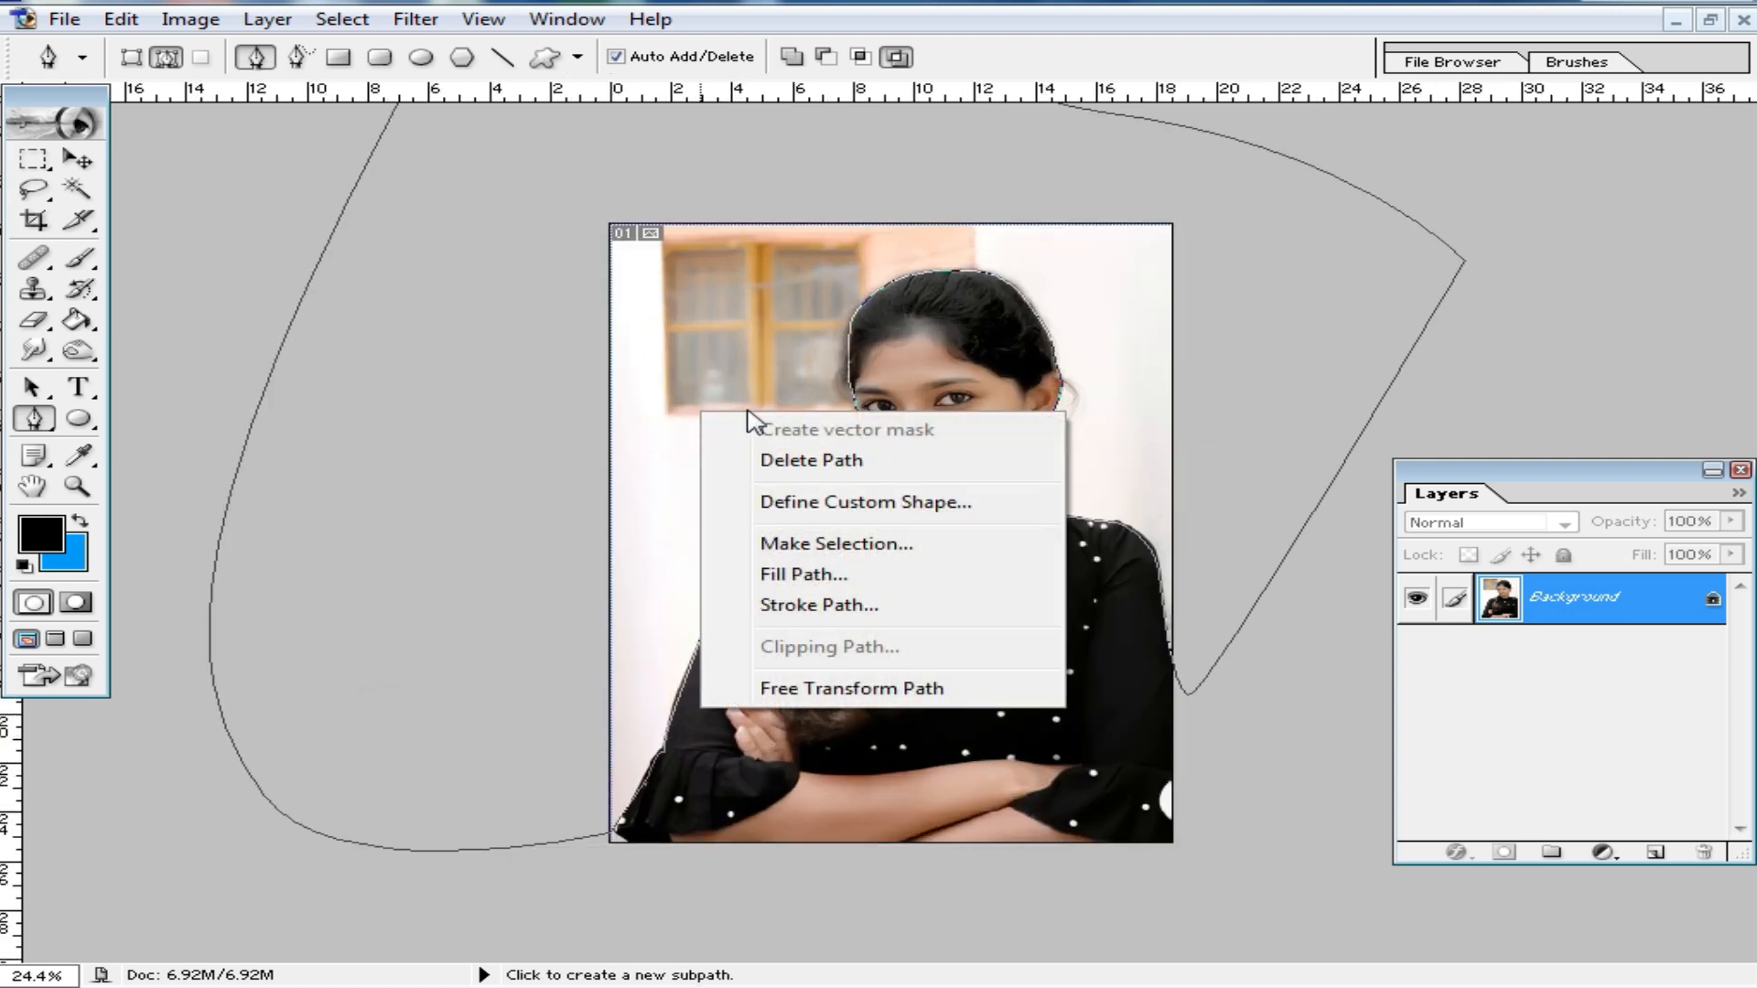
{"action": "left_click", "coordinate": [795, 545]}
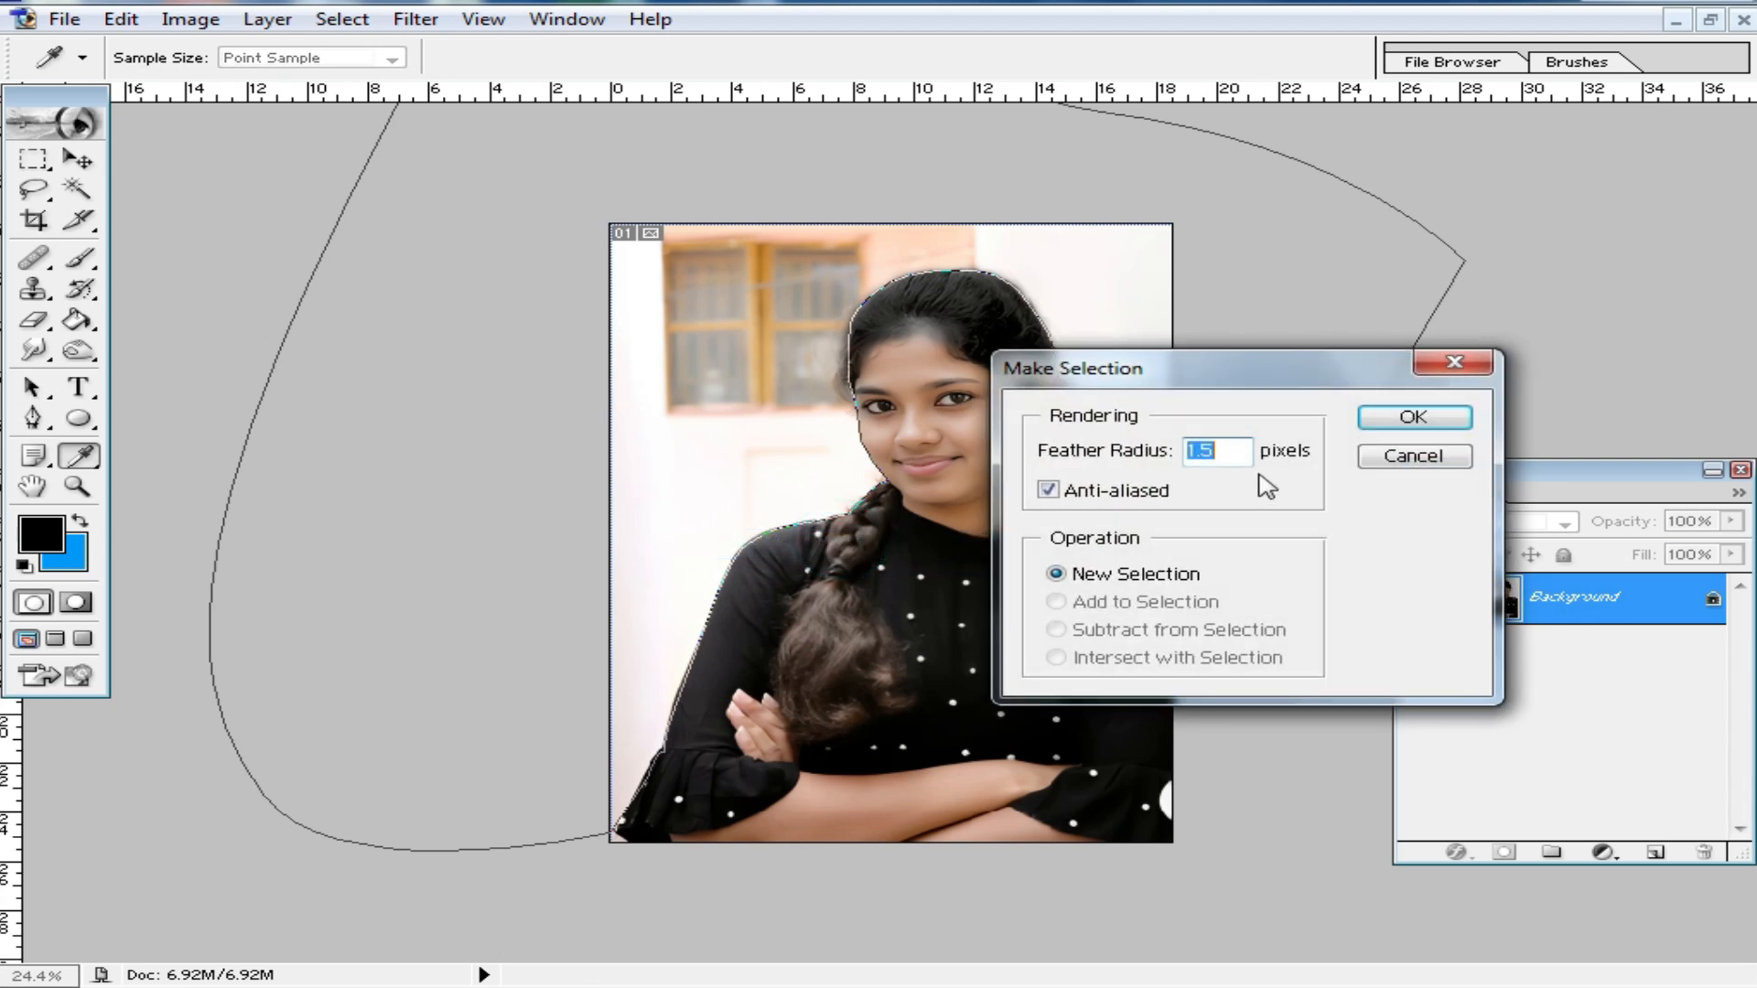
{"action": "left_click", "coordinate": [1412, 418]}
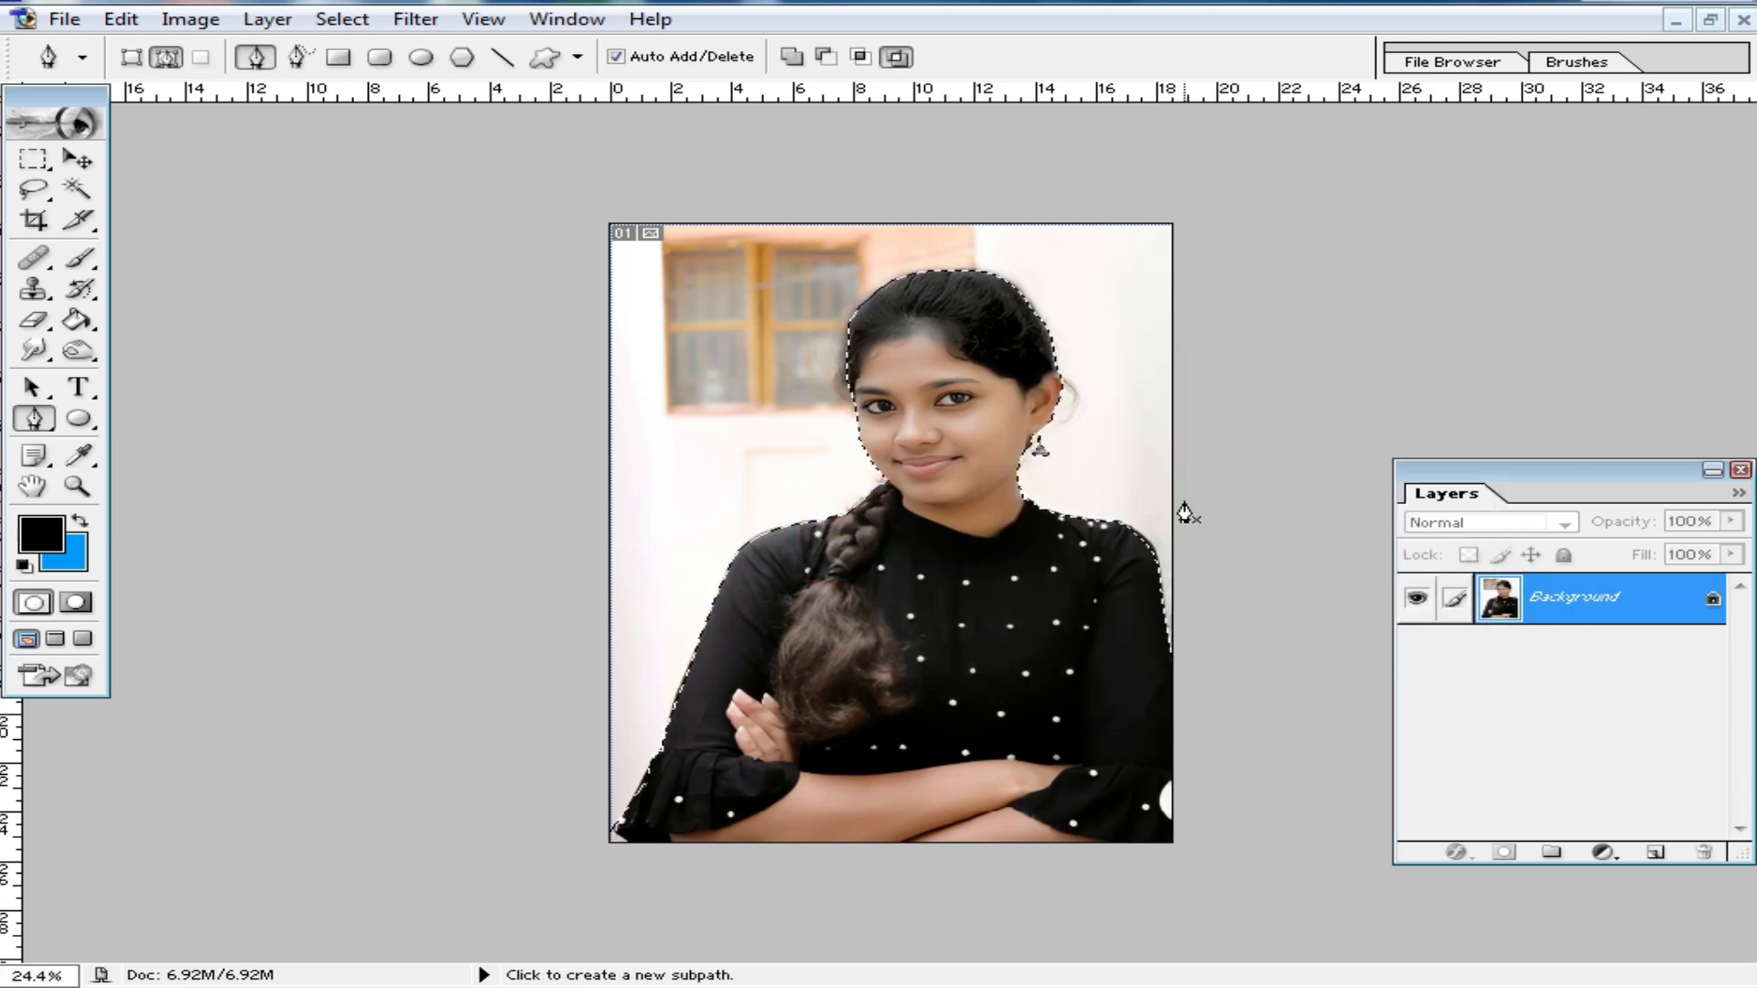
- Erase the selected wall and window background to transparency, starting with the Magic Eraser at tolerance 32, and clear the selection
{"action": "left_click", "coordinate": [34, 319]}
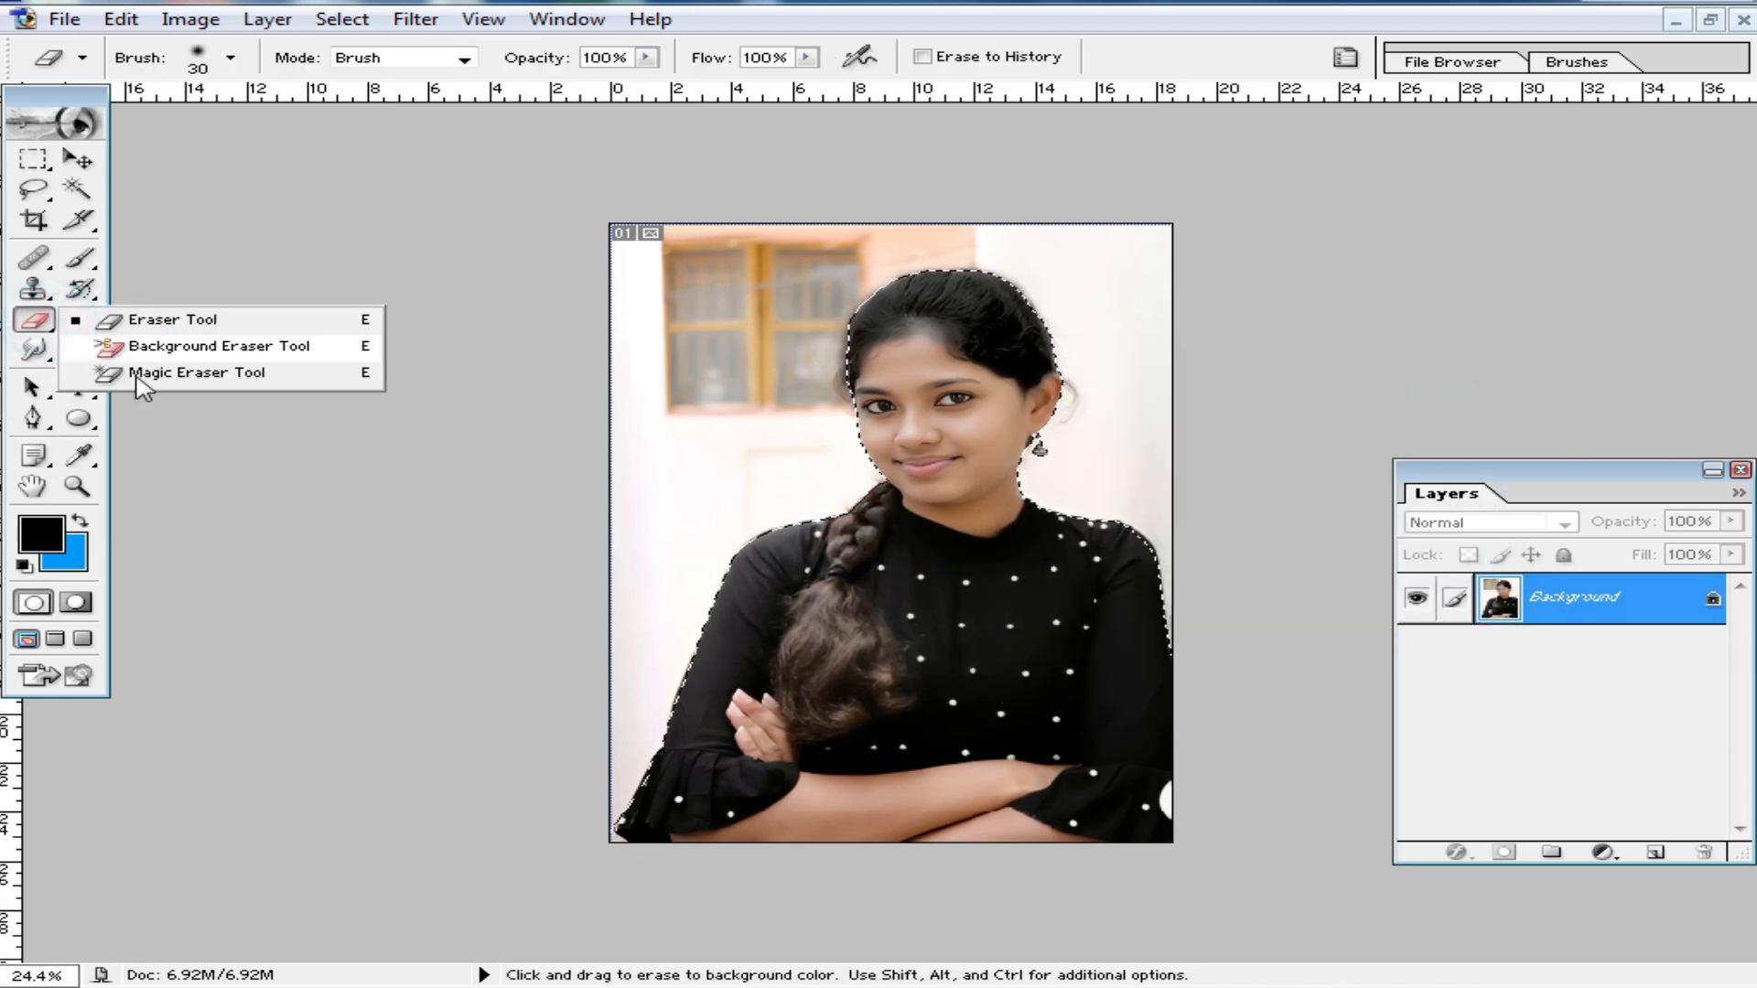
{"action": "left_click", "coordinate": [200, 375]}
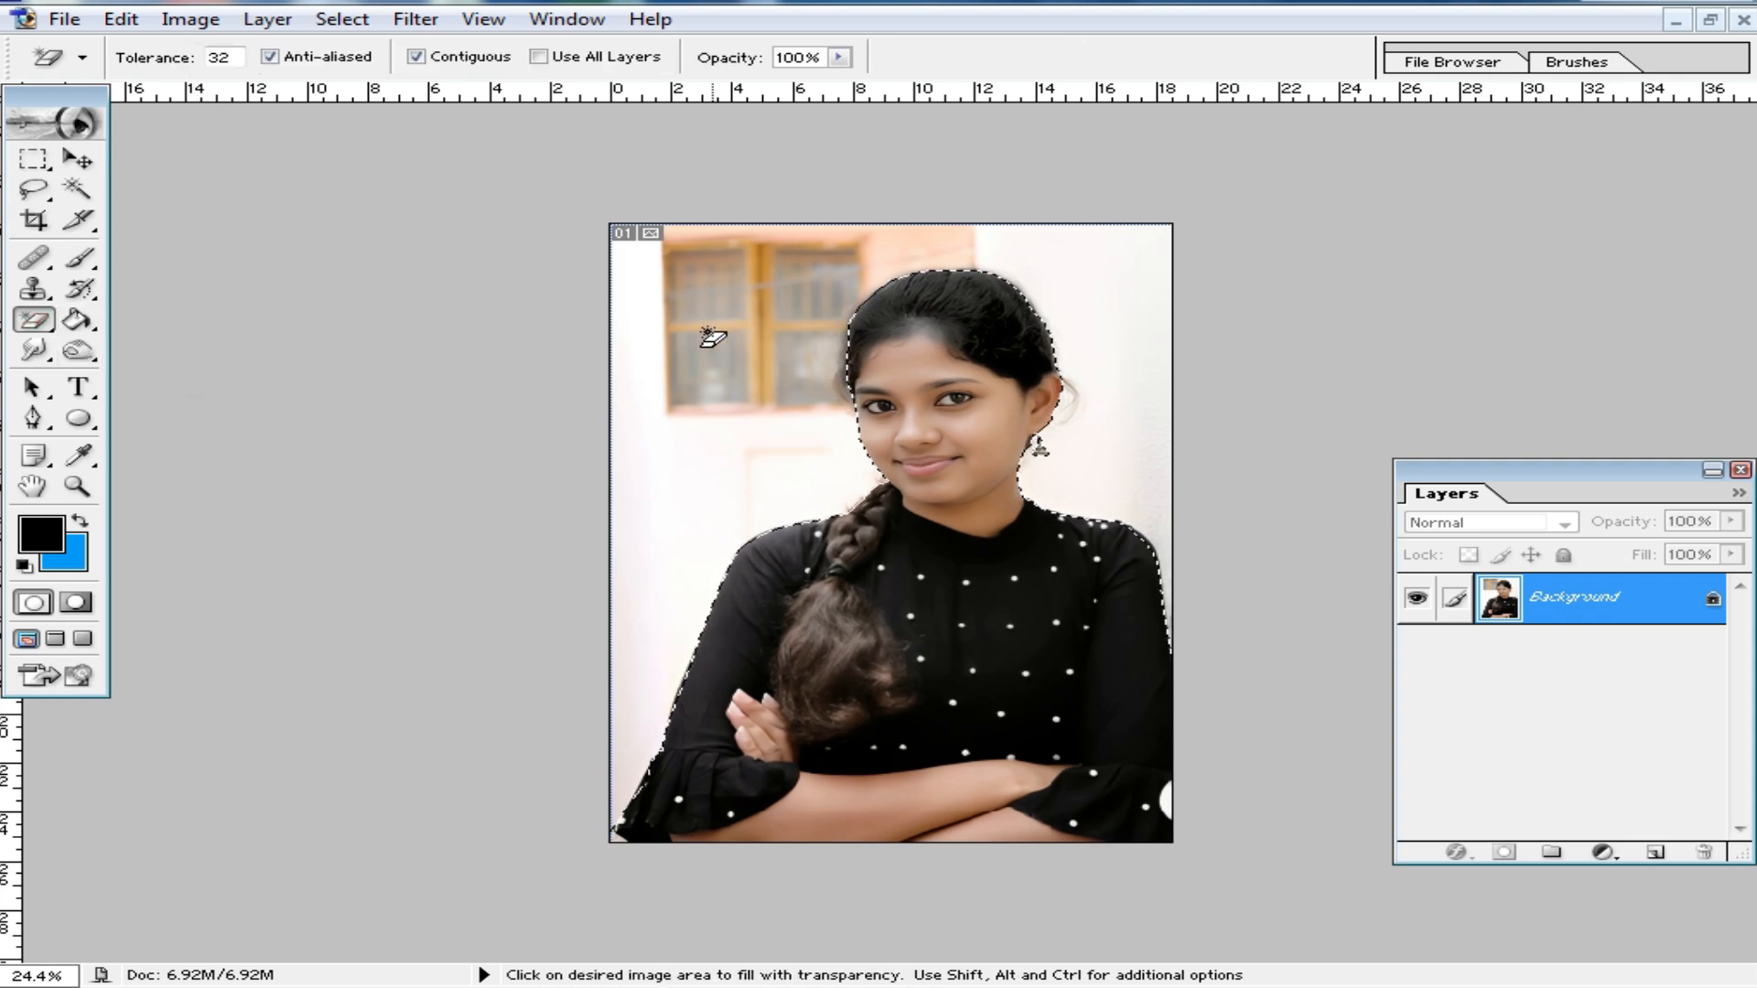
{"action": "left_click", "coordinate": [697, 330]}
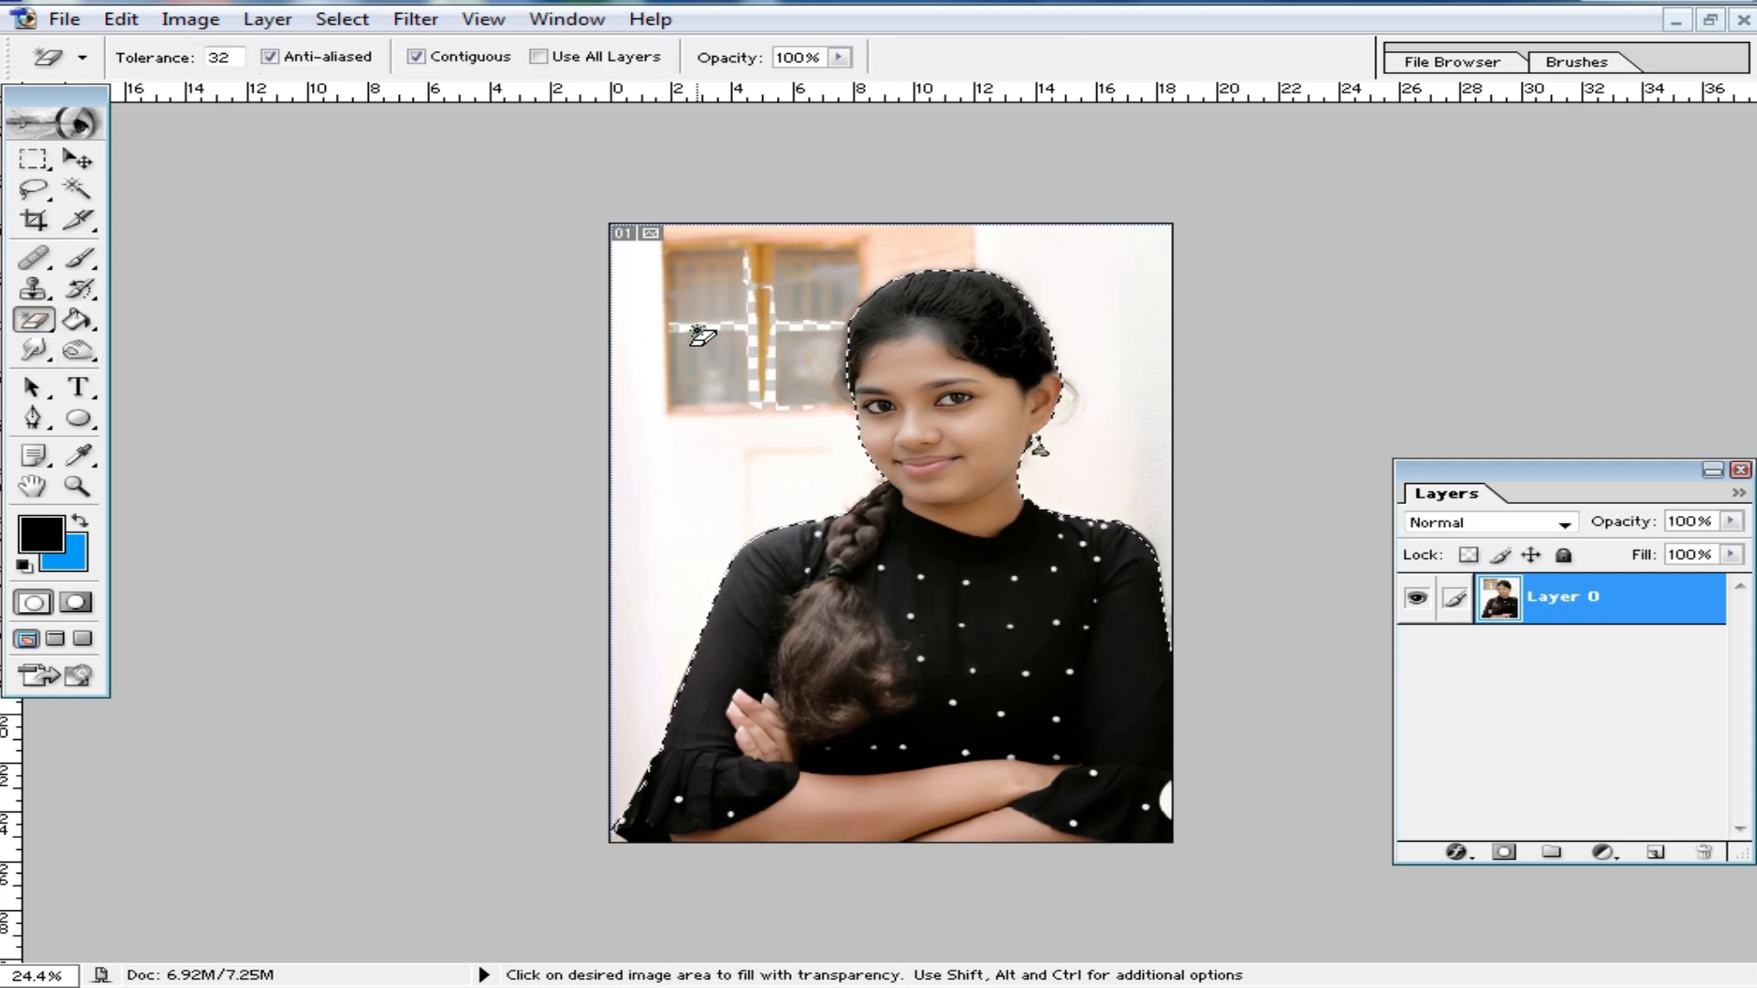
{"action": "left_click", "coordinate": [696, 330]}
{"action": "key", "text": "ctrl+d"}
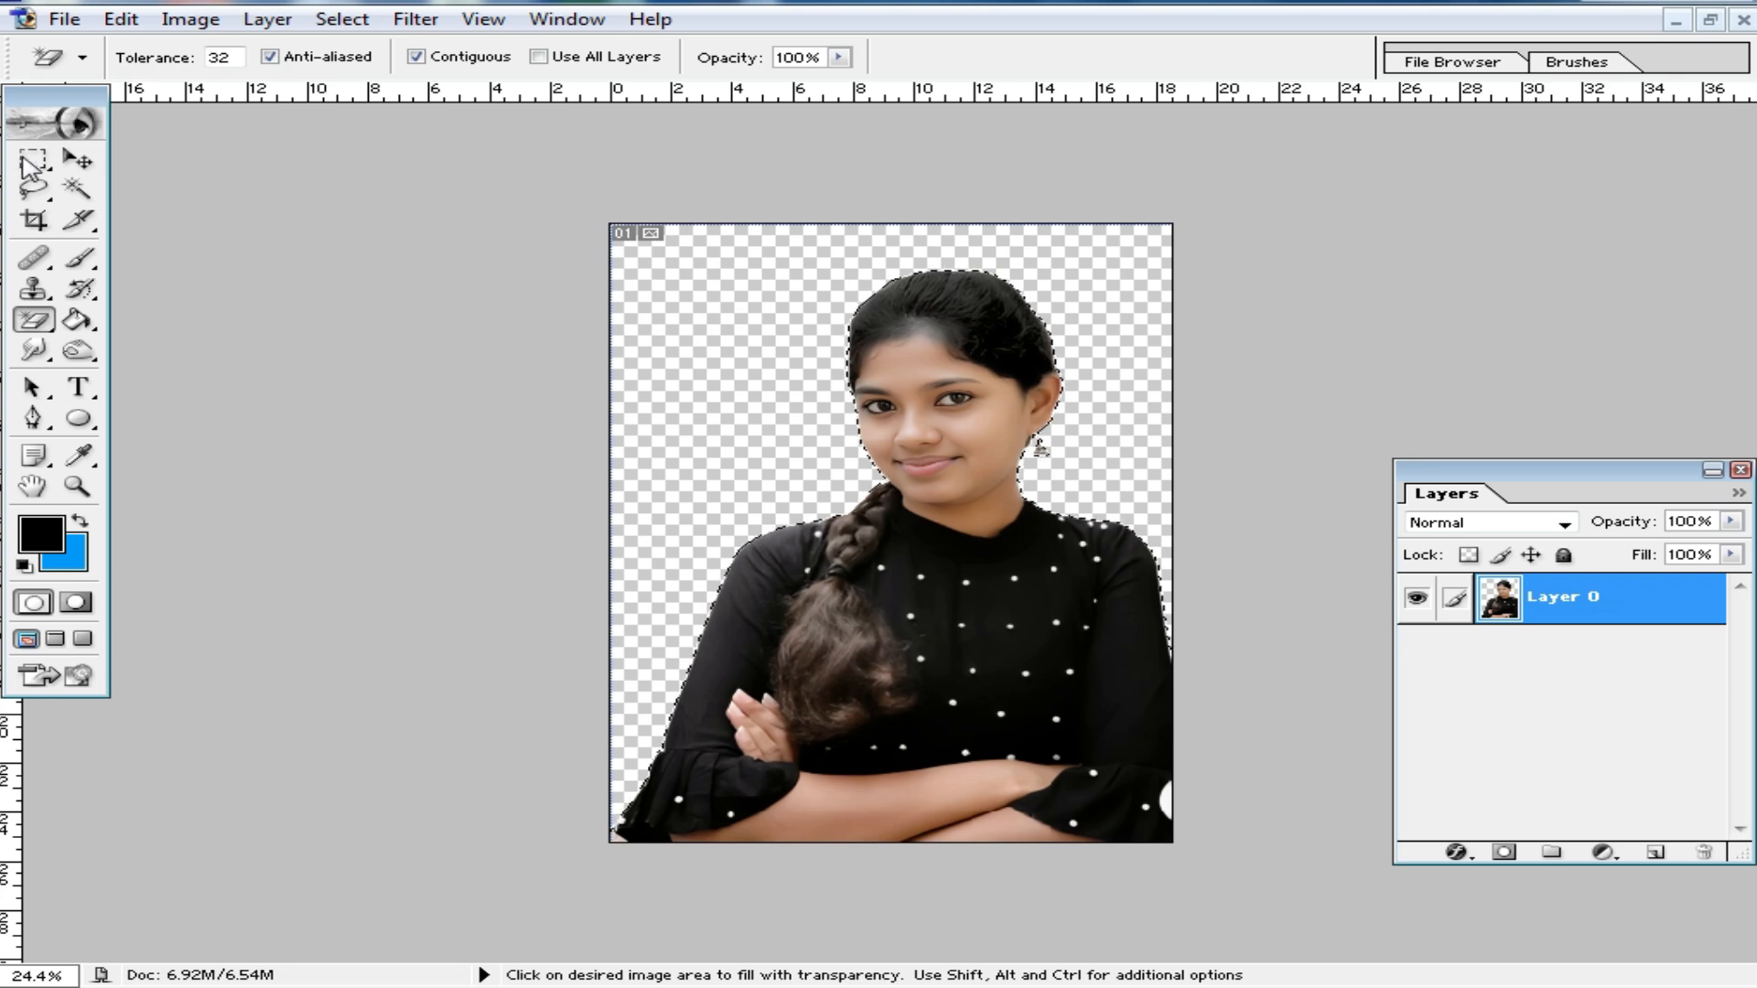
{"action": "left_click", "coordinate": [34, 161]}
- Restore the portrait to a floating window and open the building photo 74.jpg alongside it
{"action": "left_click", "coordinate": [1708, 21]}
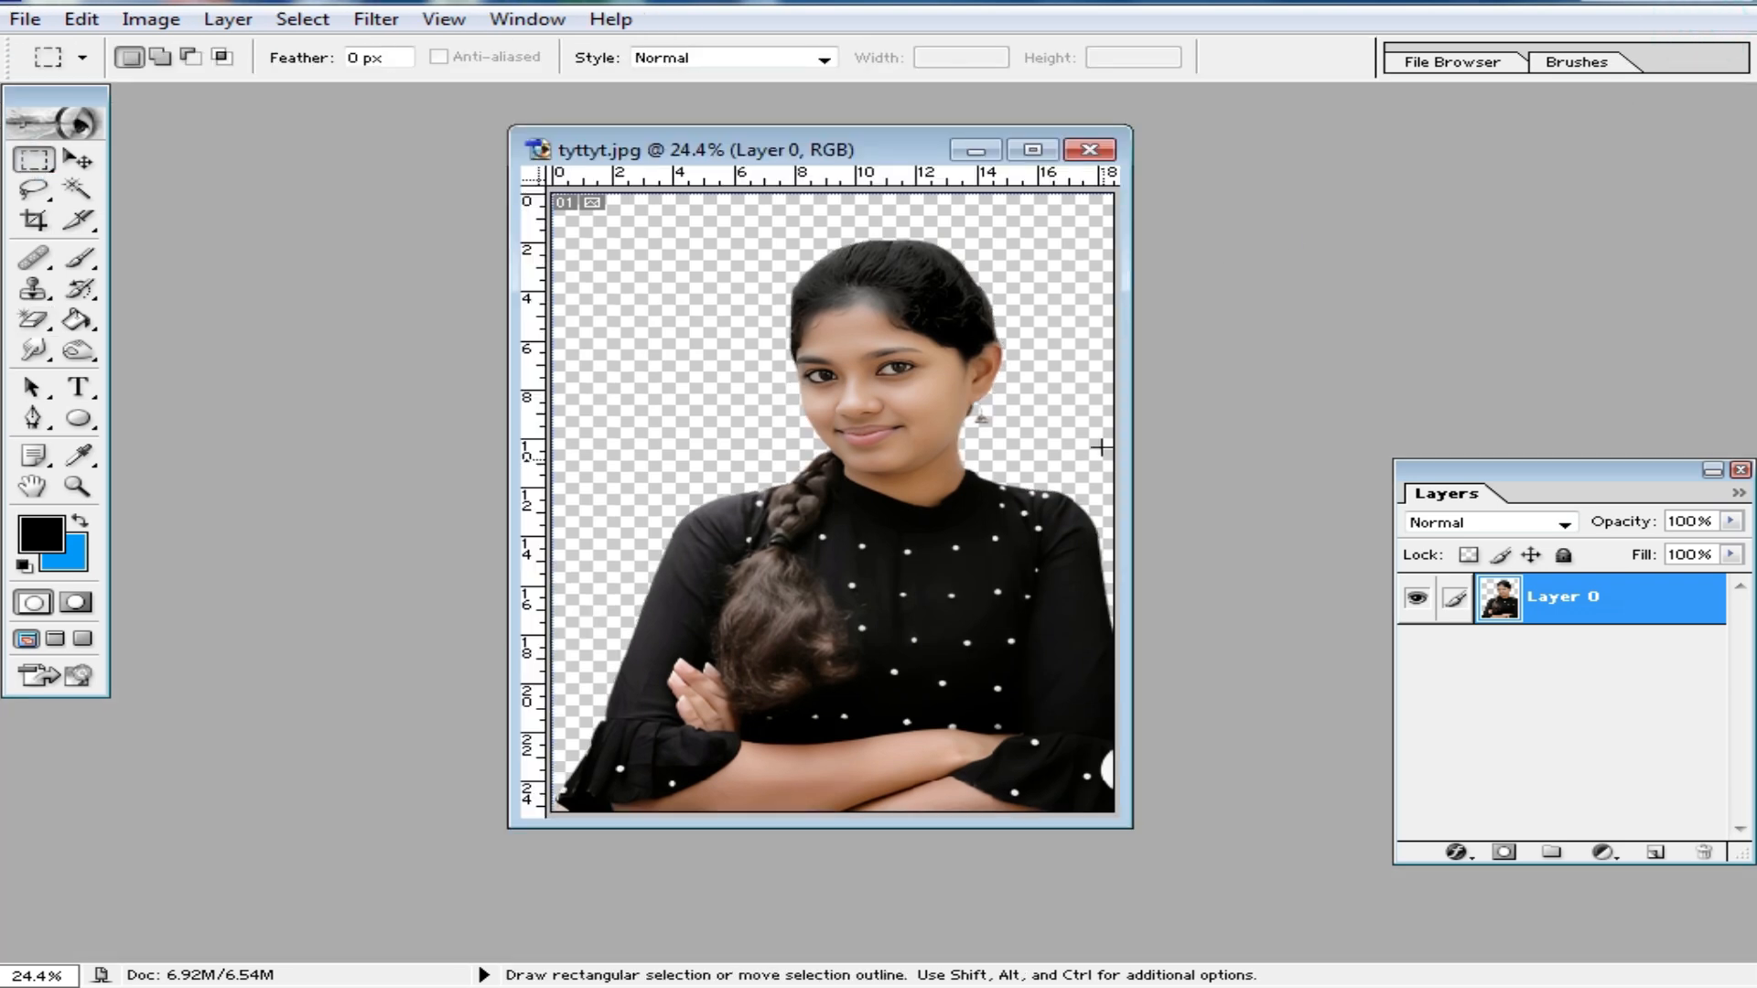
{"action": "key", "text": "ctrl+o"}
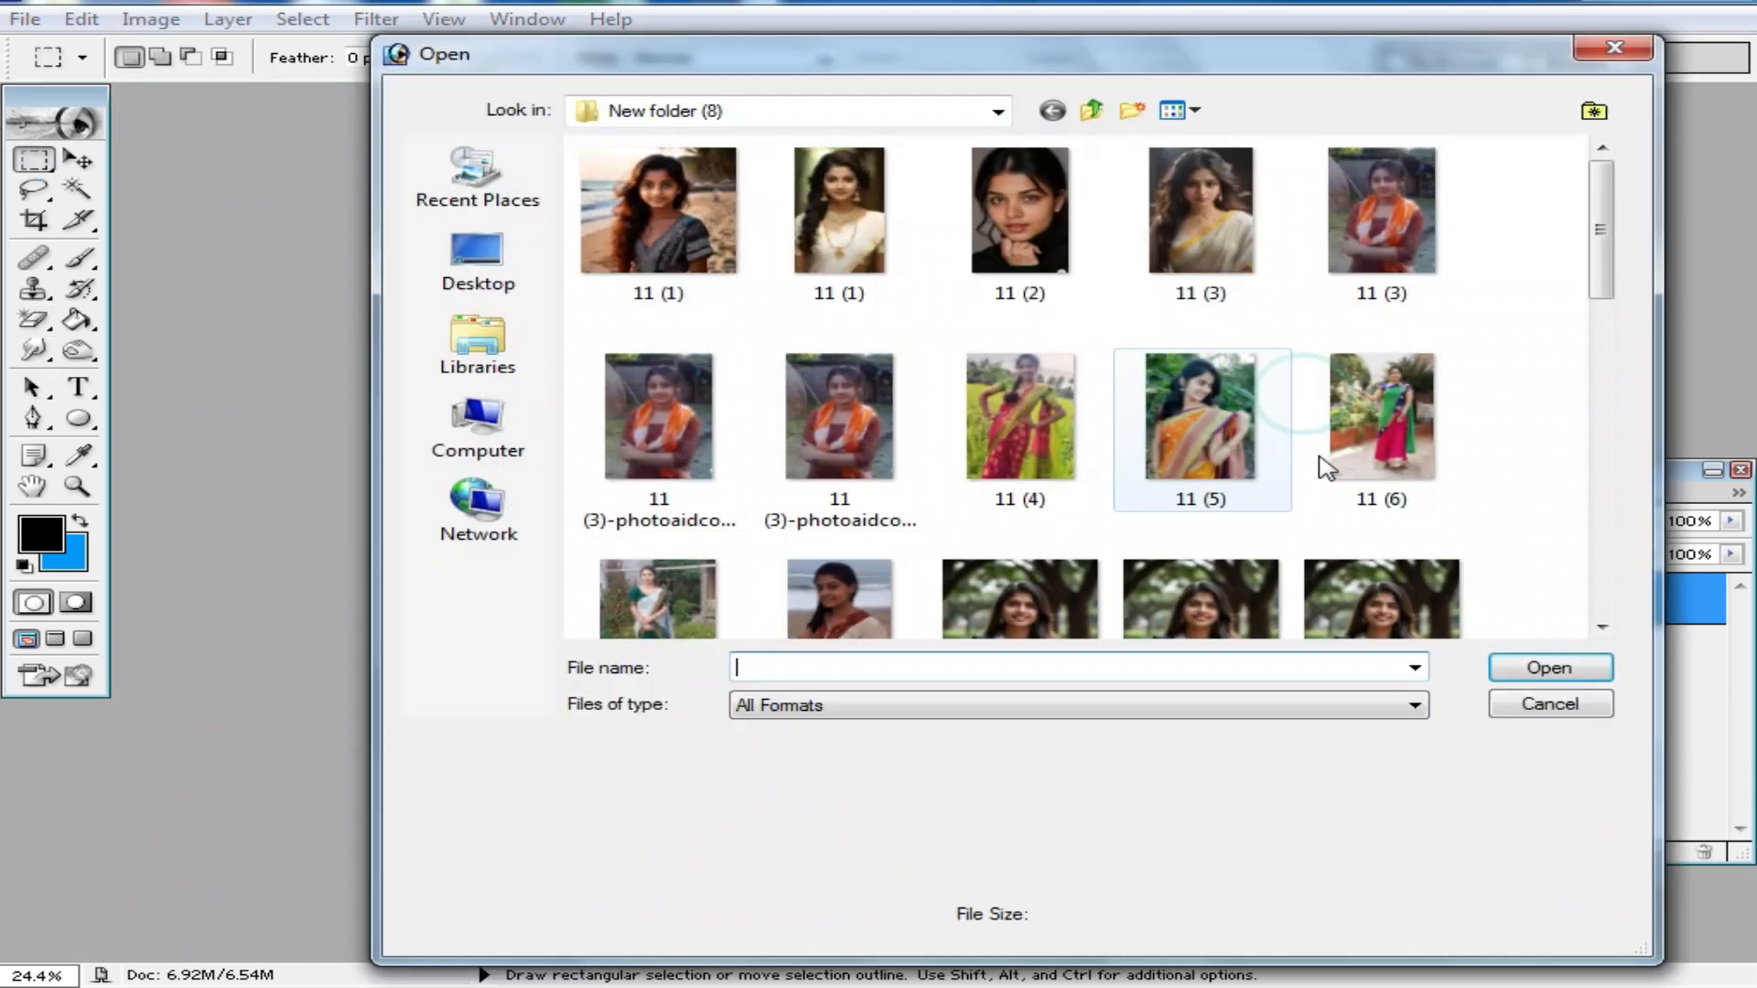
{"action": "left_click", "coordinate": [462, 265]}
{"action": "scroll", "coordinate": [1417, 517], "scroll_direction": "down", "scroll_amount": 3}
{"action": "left_click", "coordinate": [480, 423]}
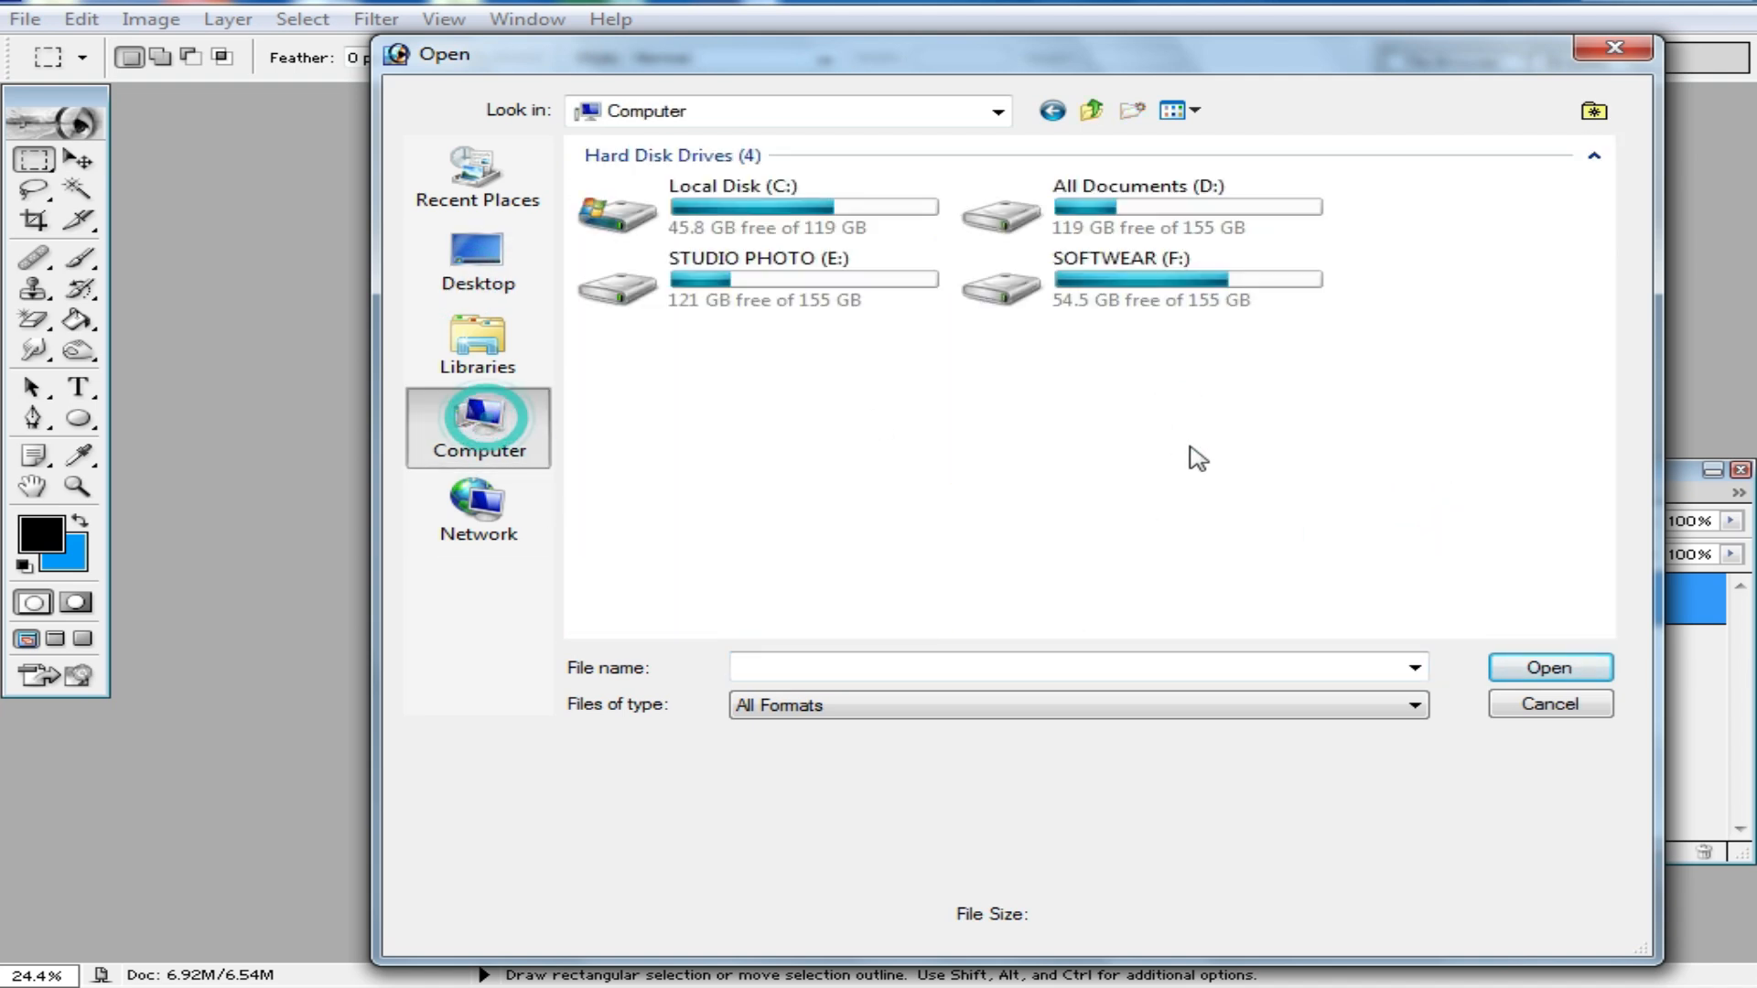
{"action": "double_click", "coordinate": [883, 311]}
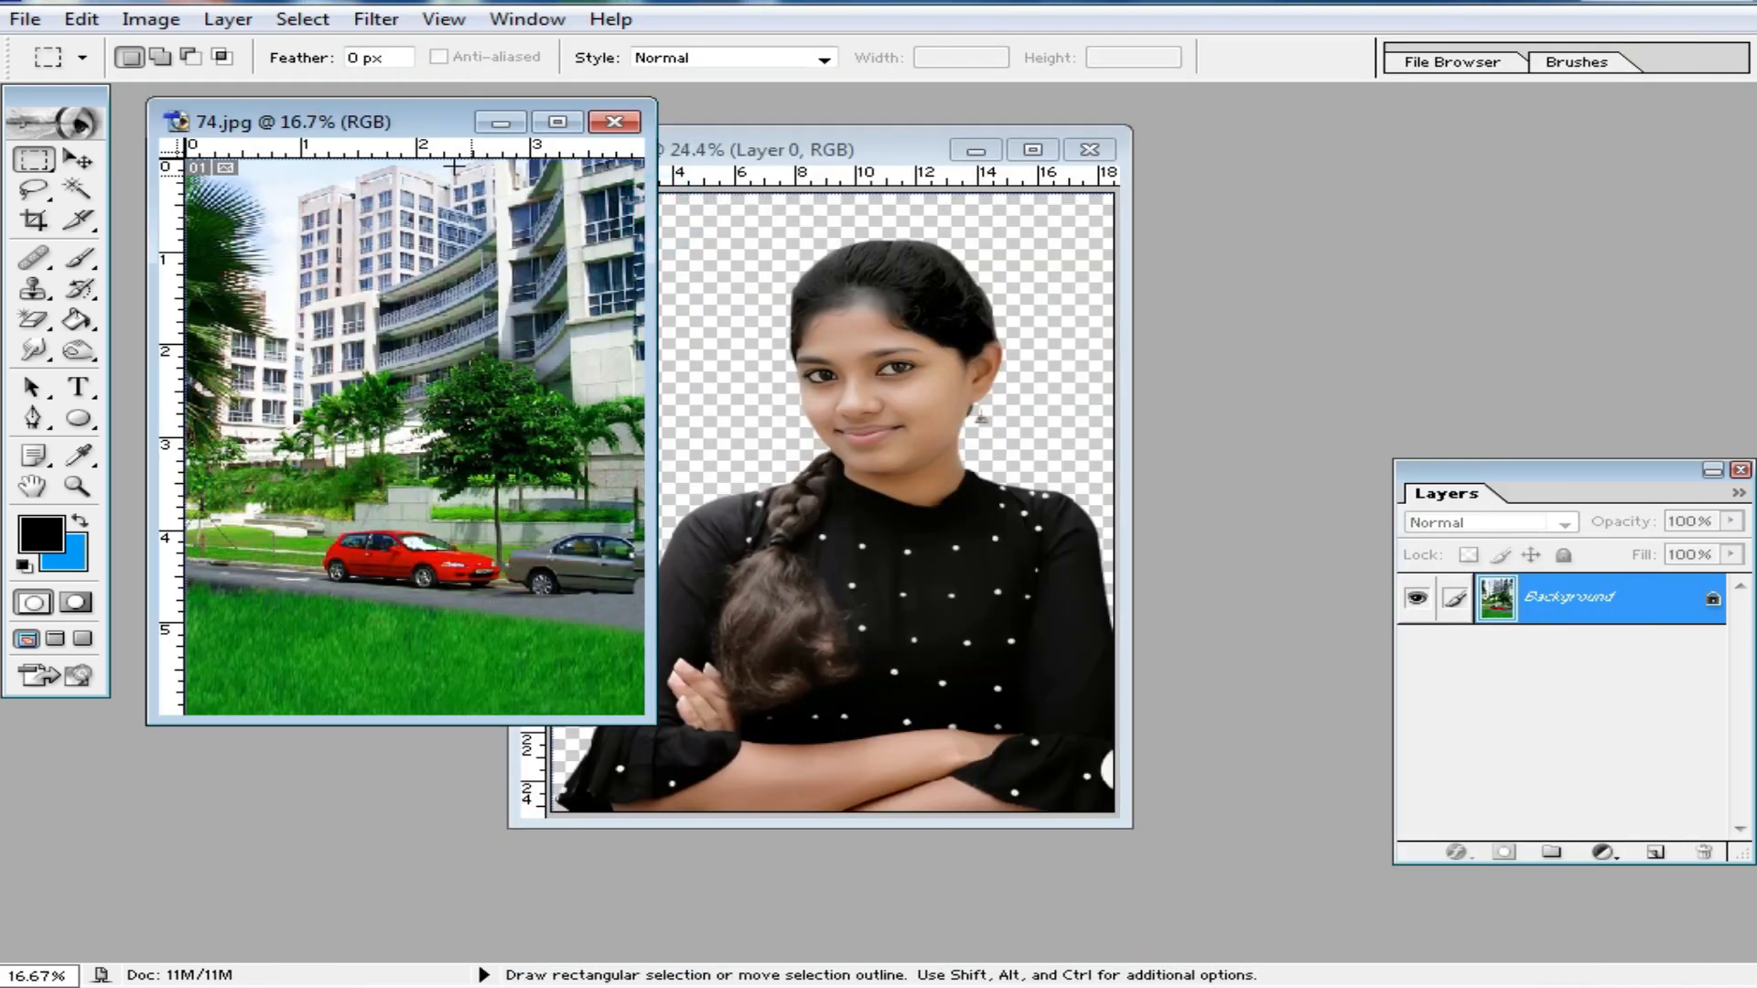
- Copy the building photo into the portrait document as a layer and place it beneath the woman's layer
{"action": "left_click_drag", "start_coordinate": [386, 132], "coordinate": [1361, 130]}
{"action": "left_click", "coordinate": [835, 149]}
{"action": "left_click_drag", "start_coordinate": [835, 149], "coordinate": [642, 147]}
{"action": "left_click", "coordinate": [78, 160]}
{"action": "left_click_drag", "start_coordinate": [1372, 337], "coordinate": [693, 445]}
{"action": "double_click", "coordinate": [690, 151]}
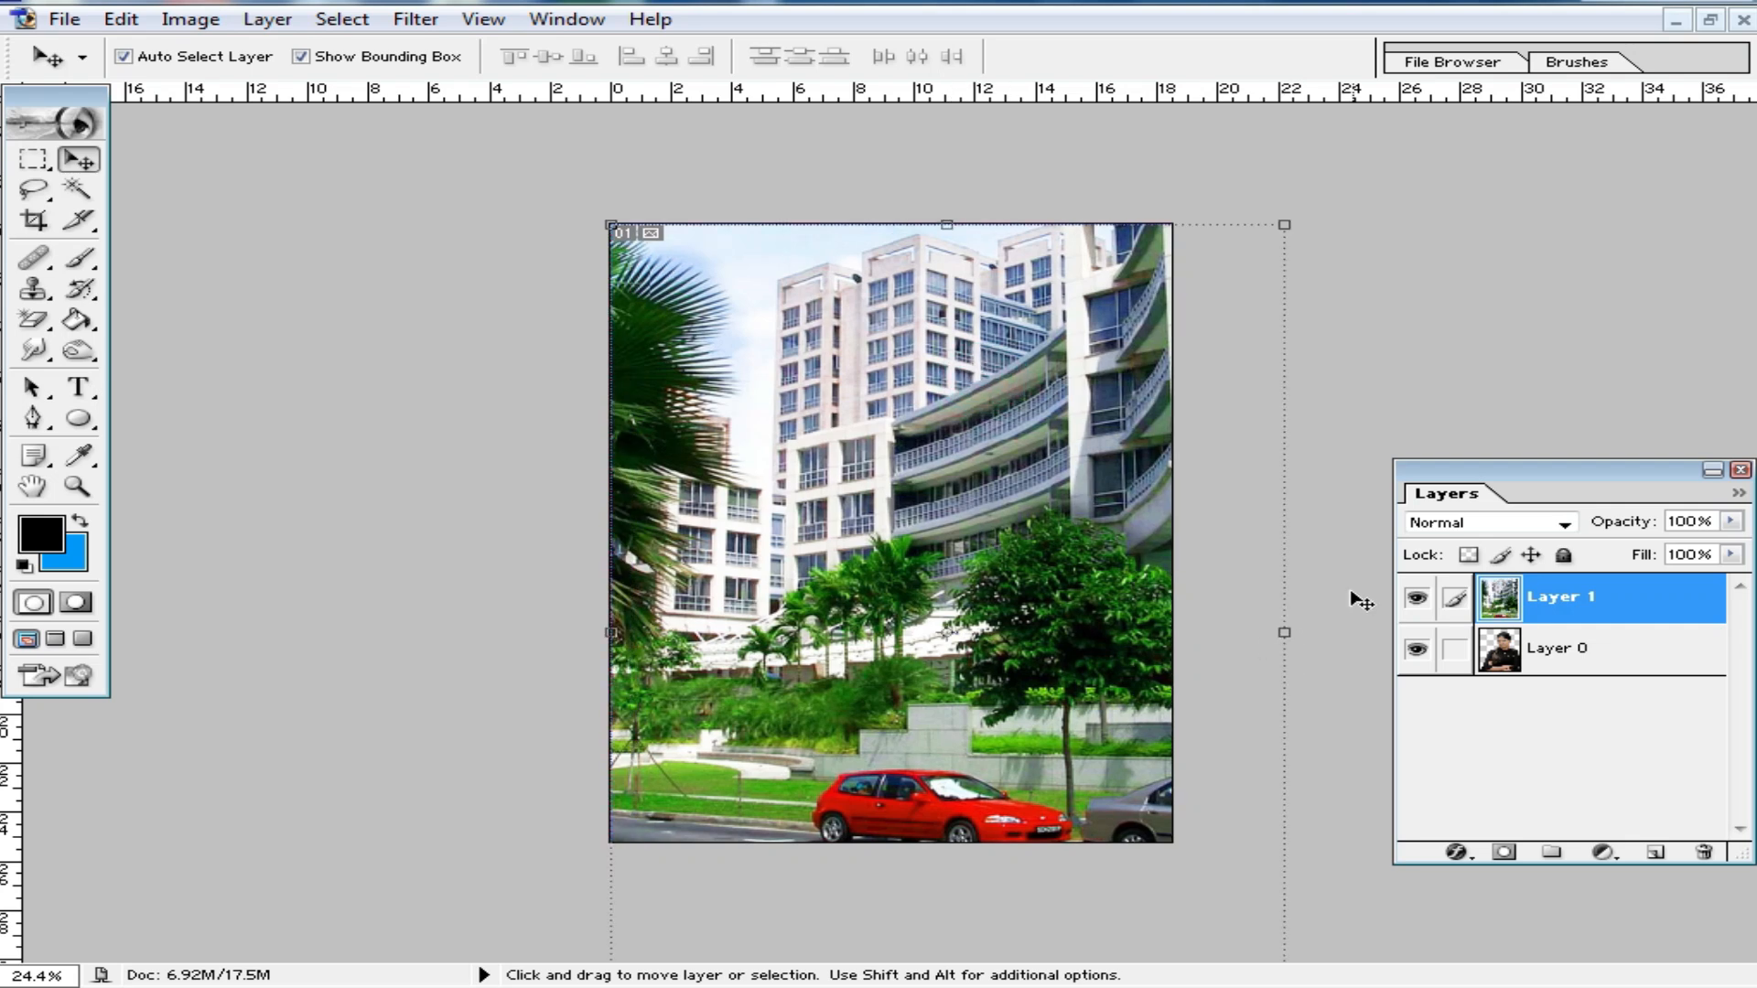
{"action": "left_click_drag", "start_coordinate": [1584, 607], "coordinate": [1615, 712]}
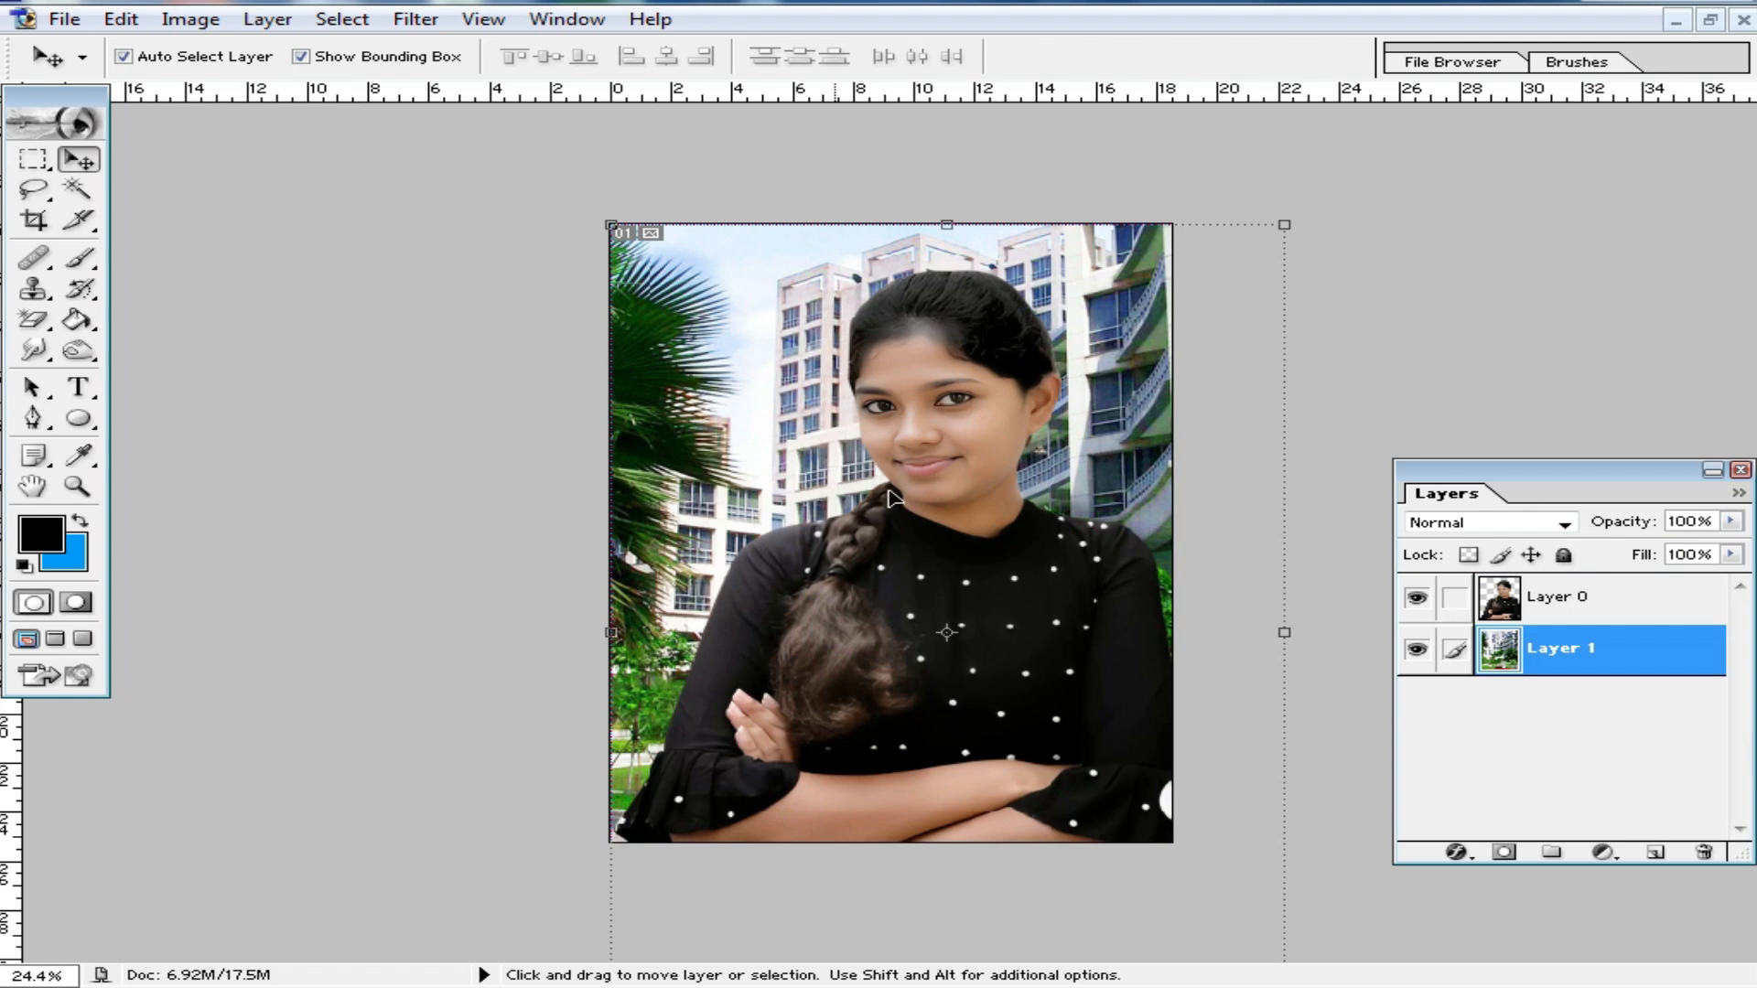
- Scale the building layer so that it extends slightly beyond the canvas edges behind the woman
{"action": "key", "text": "ctrl+0"}
{"action": "left_click_drag", "start_coordinate": [1189, 912], "coordinate": [1157, 769]}
{"action": "key", "text": "ctrl+0"}
{"action": "key", "text": "Return"}
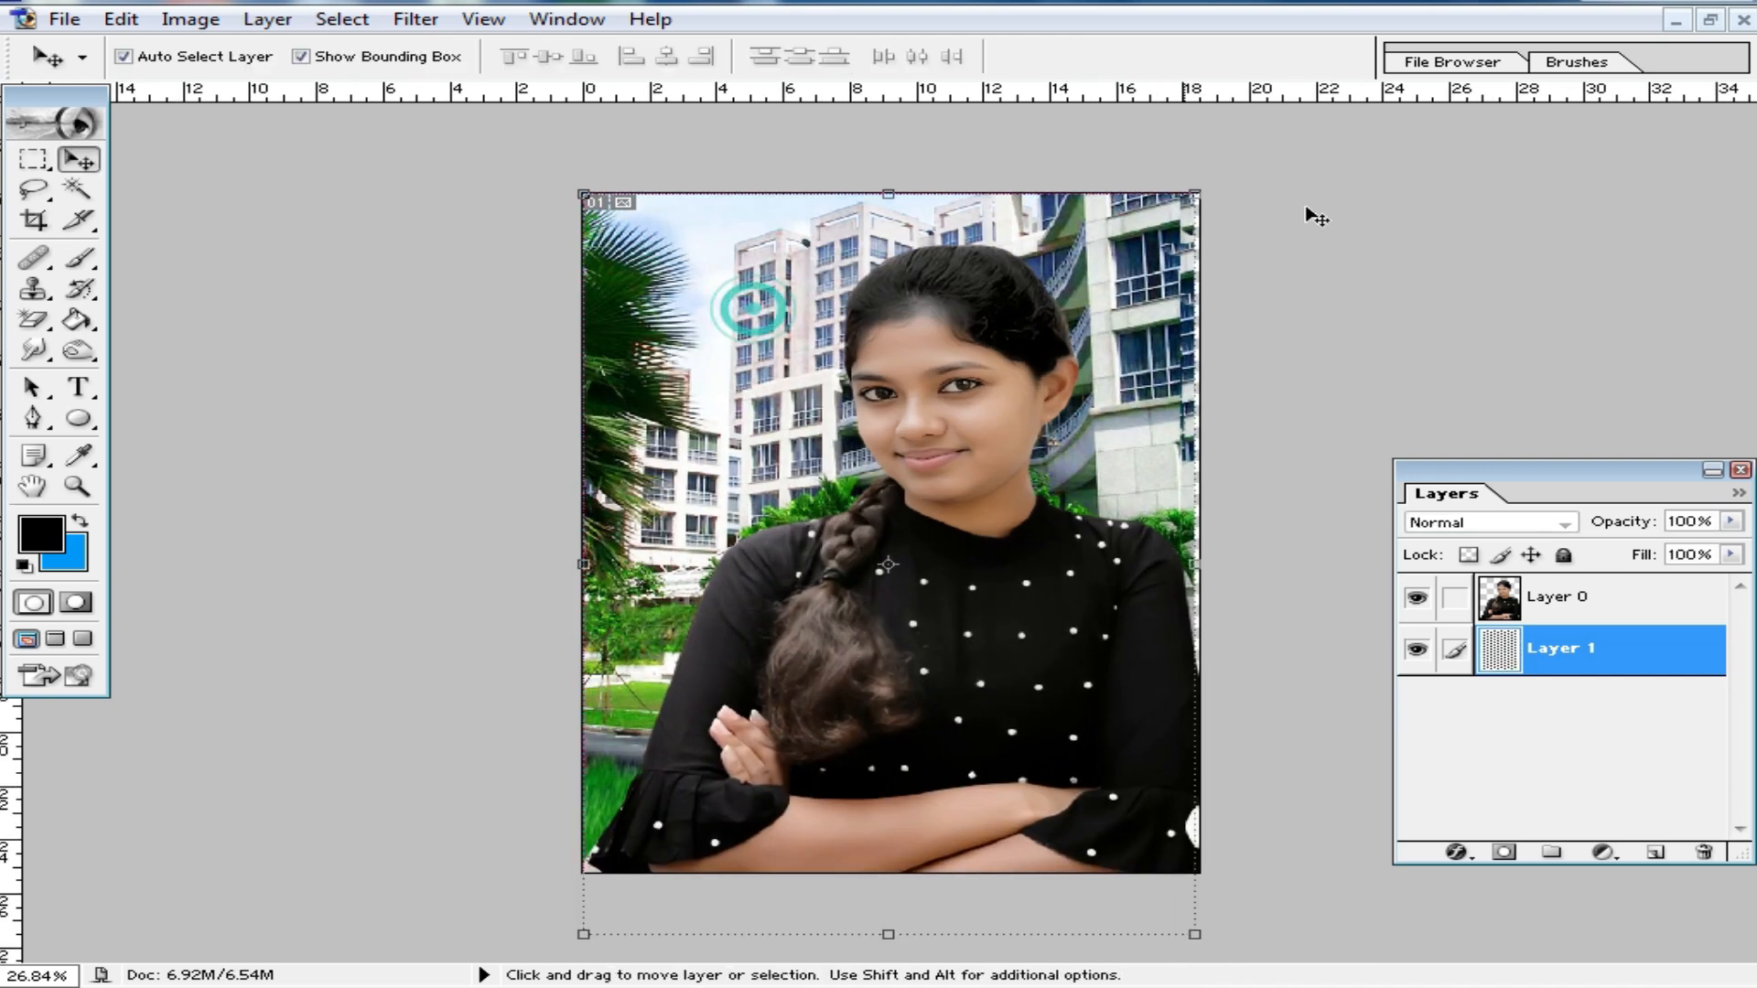
{"action": "left_click_drag", "start_coordinate": [1197, 193], "coordinate": [1212, 172]}
{"action": "double_click", "coordinate": [1142, 322]}
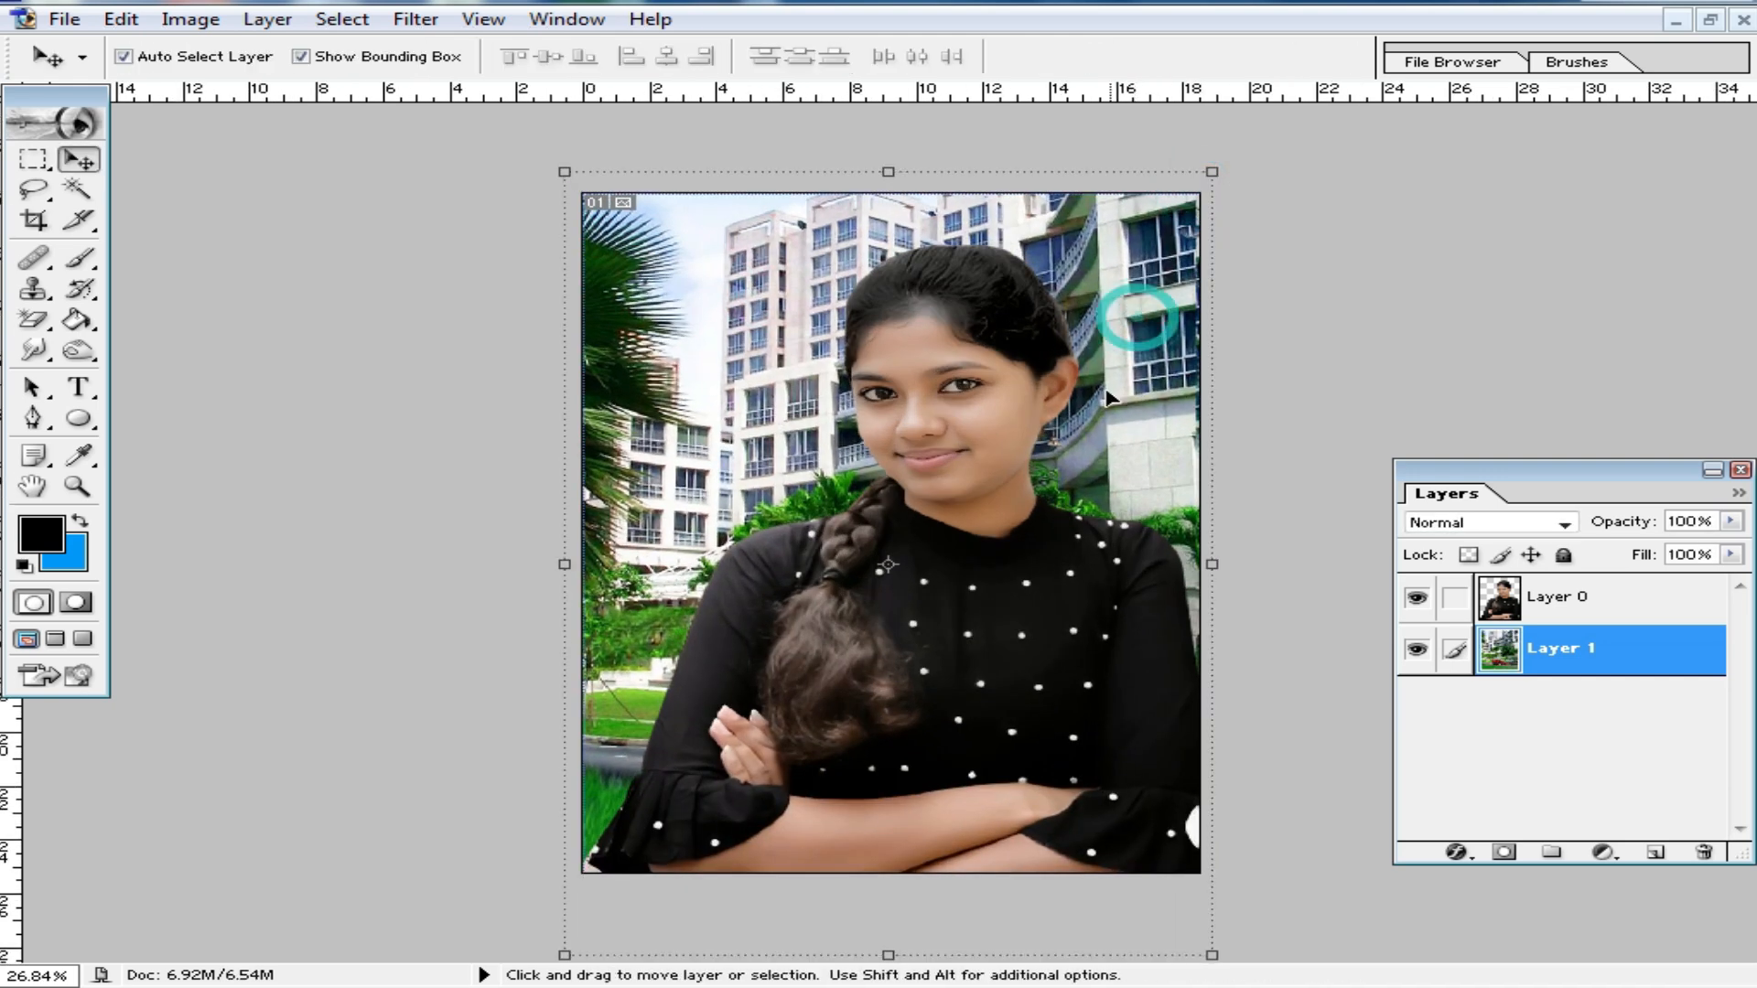
{"action": "key", "text": "ctrl+0"}
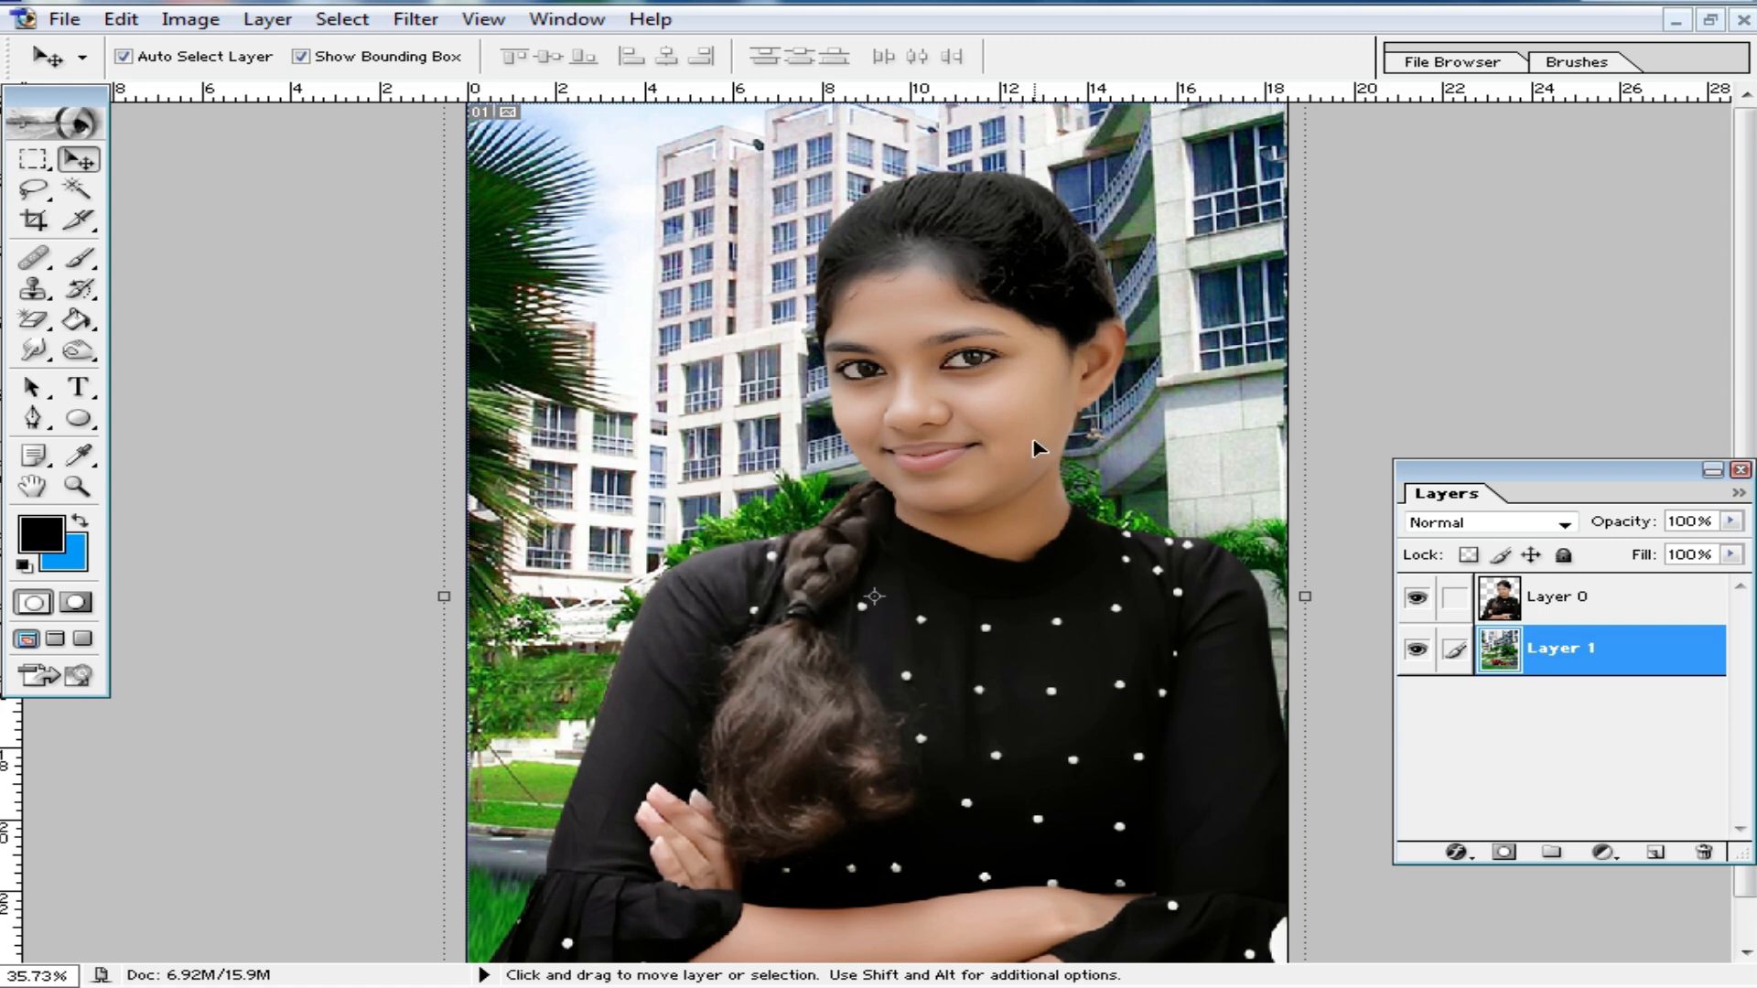
- Apply a Gaussian Blur with a radius of 17.9 pixels to the building layer
{"action": "left_click", "coordinate": [414, 19]}
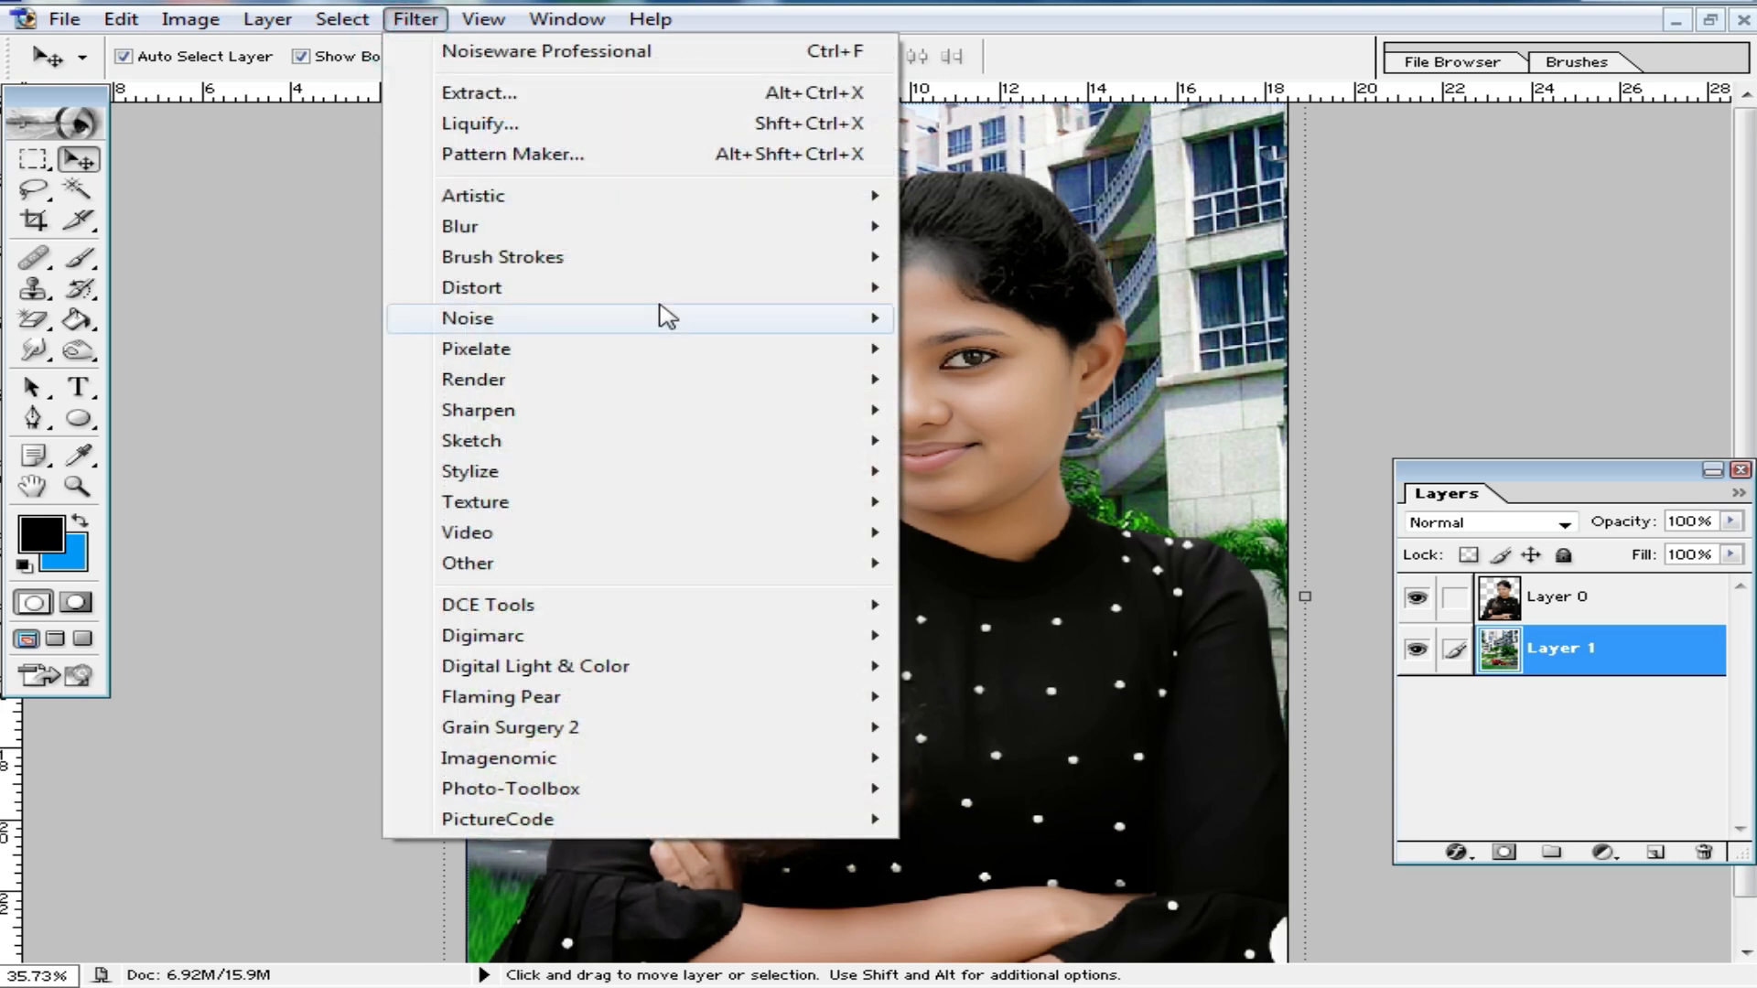
{"action": "left_click", "coordinate": [537, 229]}
{"action": "left_click", "coordinate": [1015, 287]}
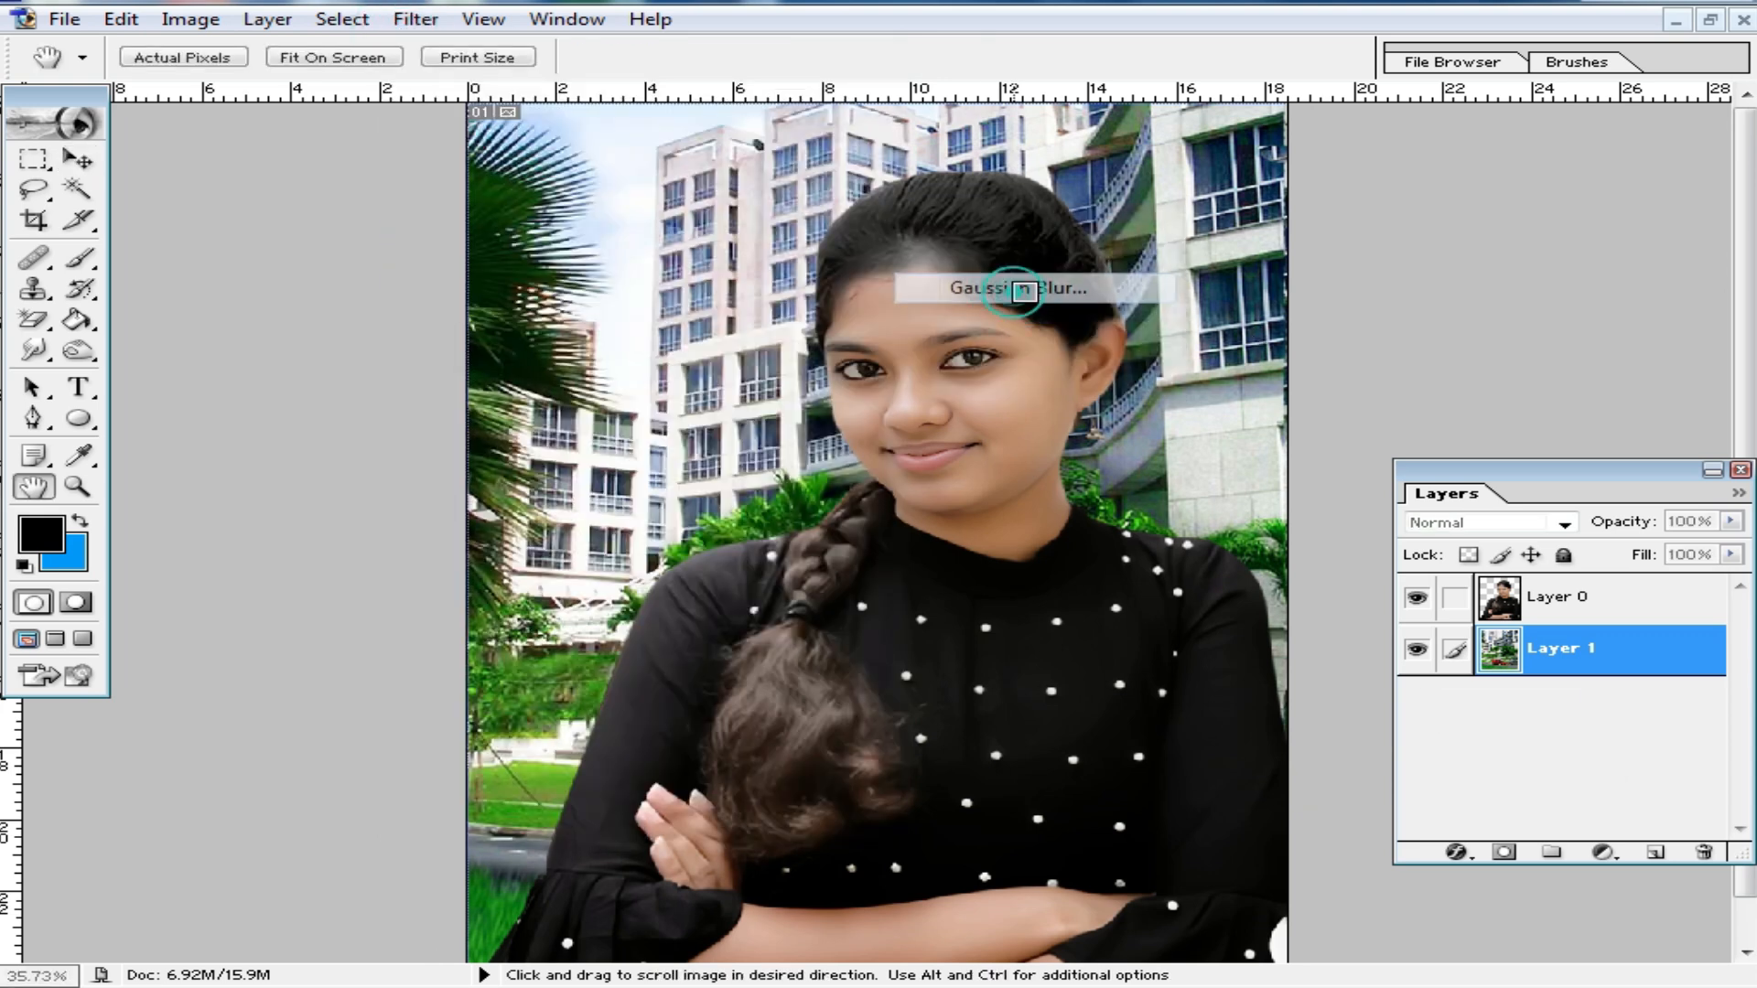
{"action": "left_click_drag", "start_coordinate": [1214, 767], "coordinate": [1229, 765]}
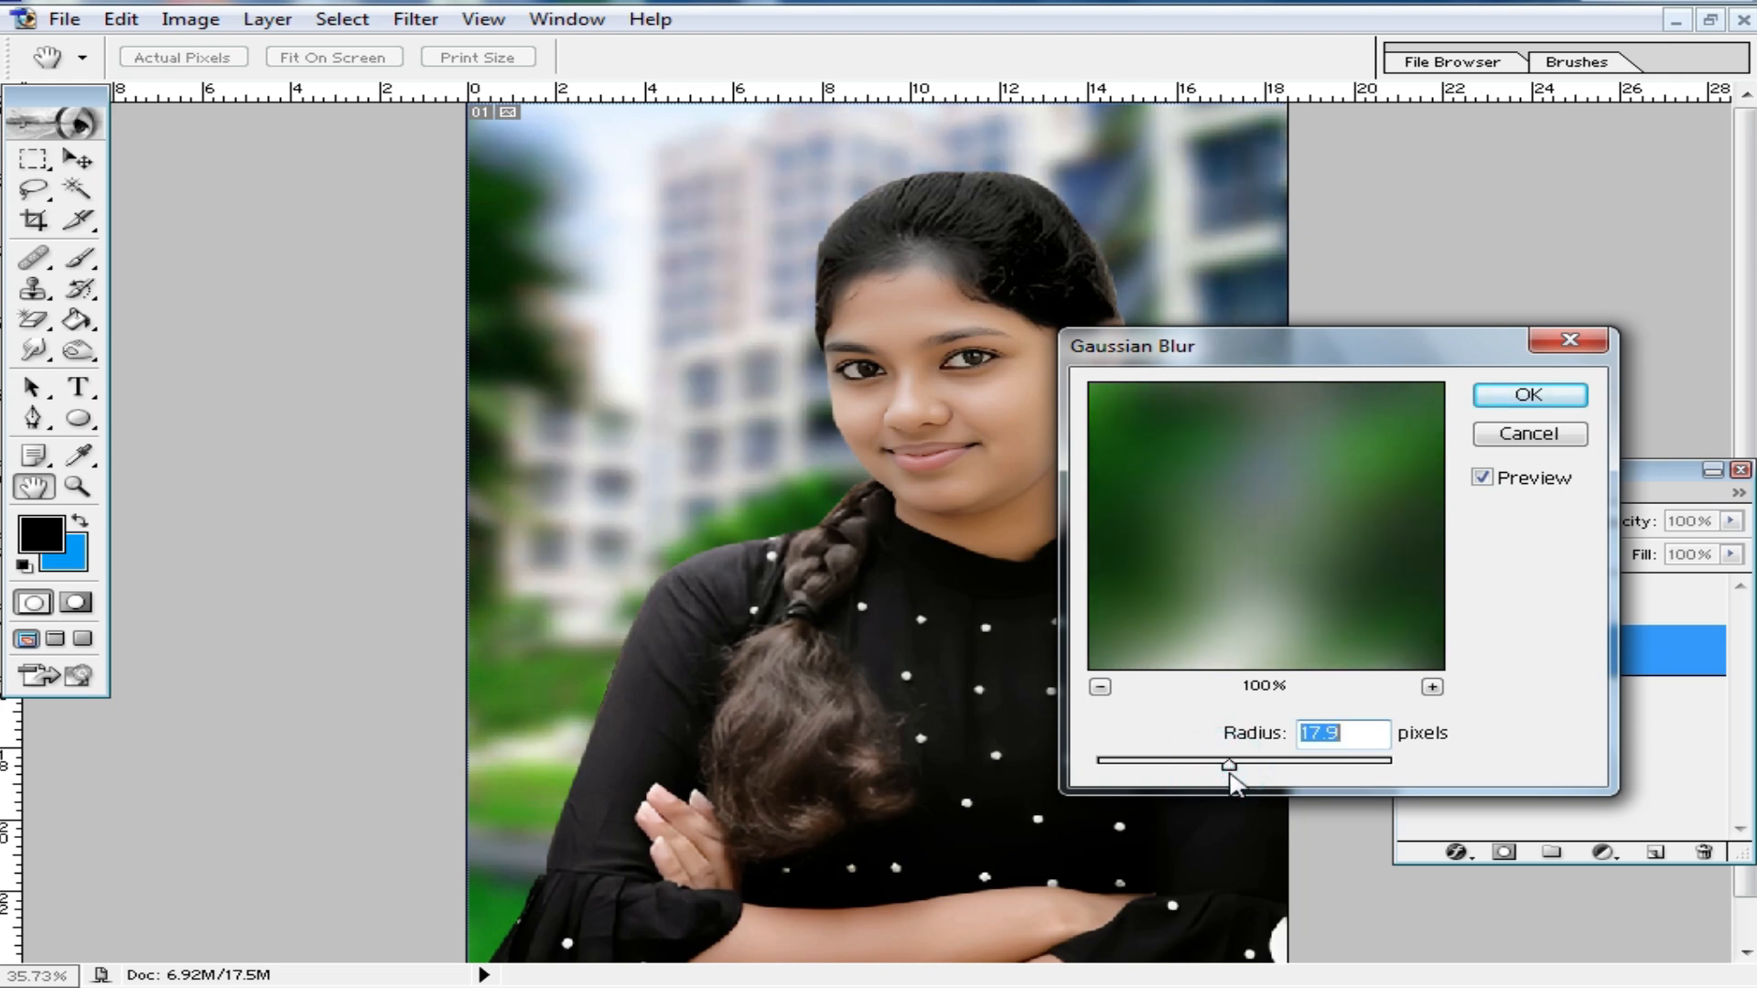
{"action": "left_click", "coordinate": [1524, 395]}
{"action": "key", "text": "v"}
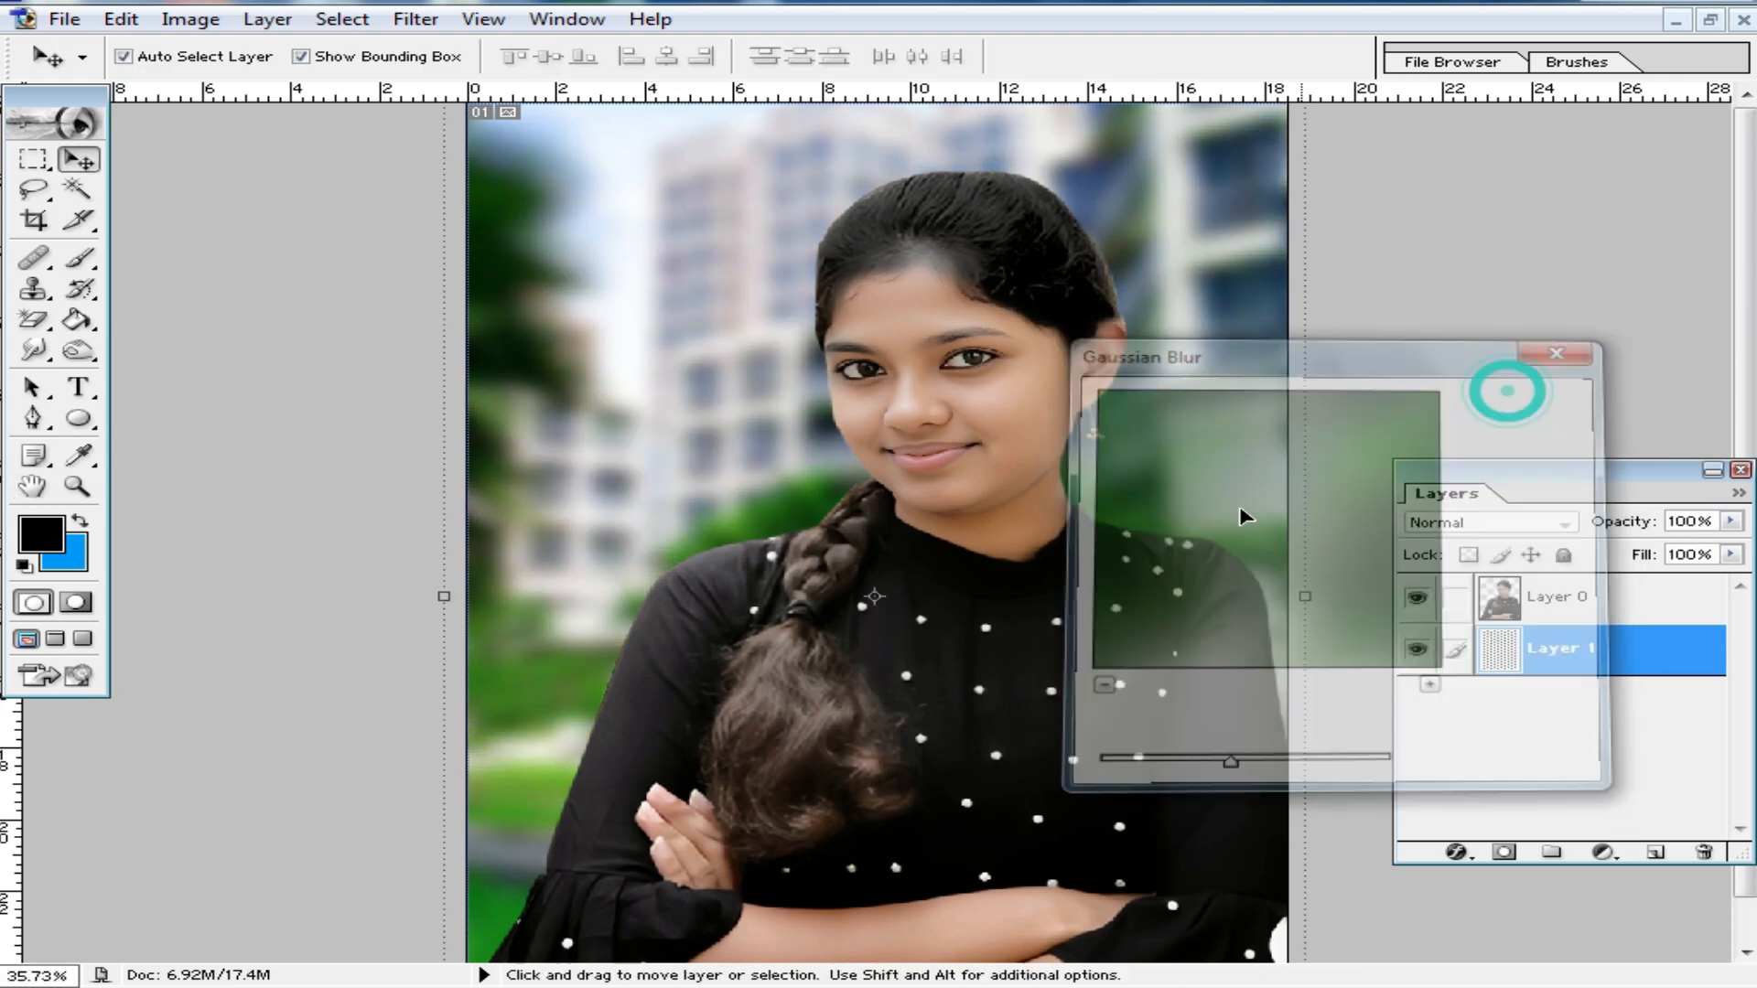
- Examine the woman's cut-out edges against the blurred building background at different magnifications
{"action": "left_click", "coordinate": [1144, 504], "text": "ctrl+alt"}
{"action": "left_click", "coordinate": [1125, 473], "text": "ctrl+alt"}
{"action": "left_click", "coordinate": [1056, 490], "text": "ctrl"}
{"action": "left_click", "coordinate": [1056, 490], "text": "ctrl"}
{"action": "scroll", "coordinate": [1076, 398], "scroll_direction": "up", "scroll_amount": 3}
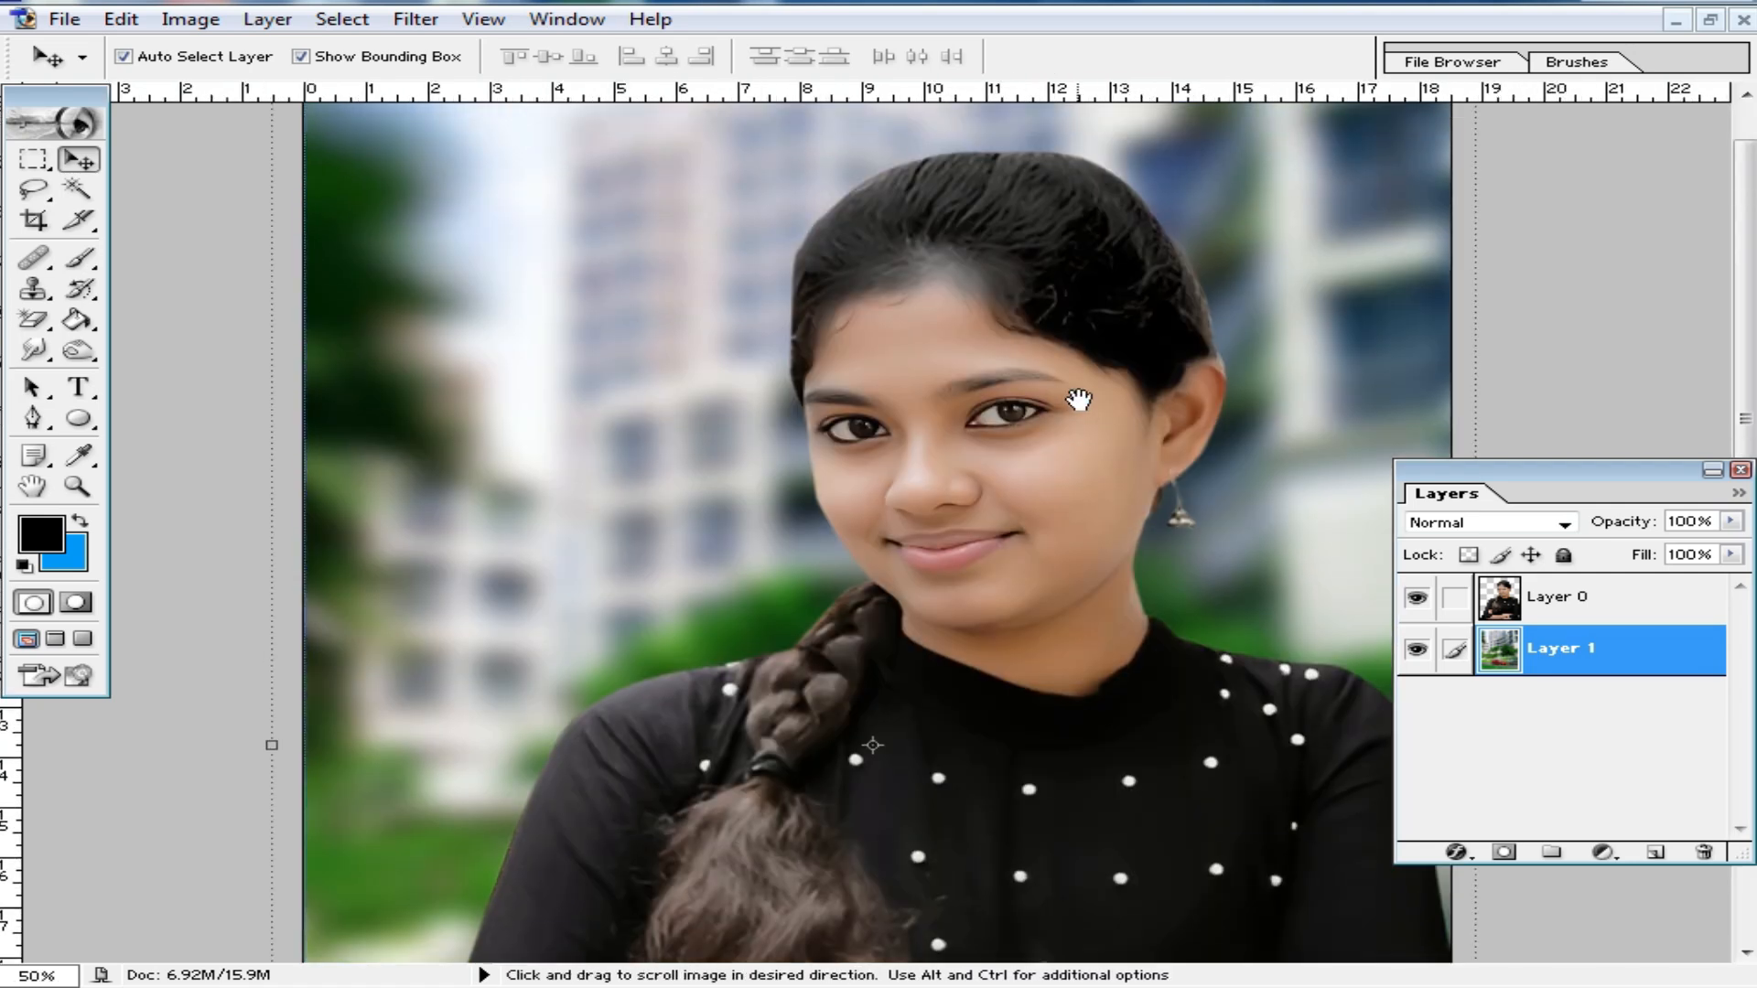
{"action": "left_click", "coordinate": [1060, 497], "text": "ctrl+alt"}
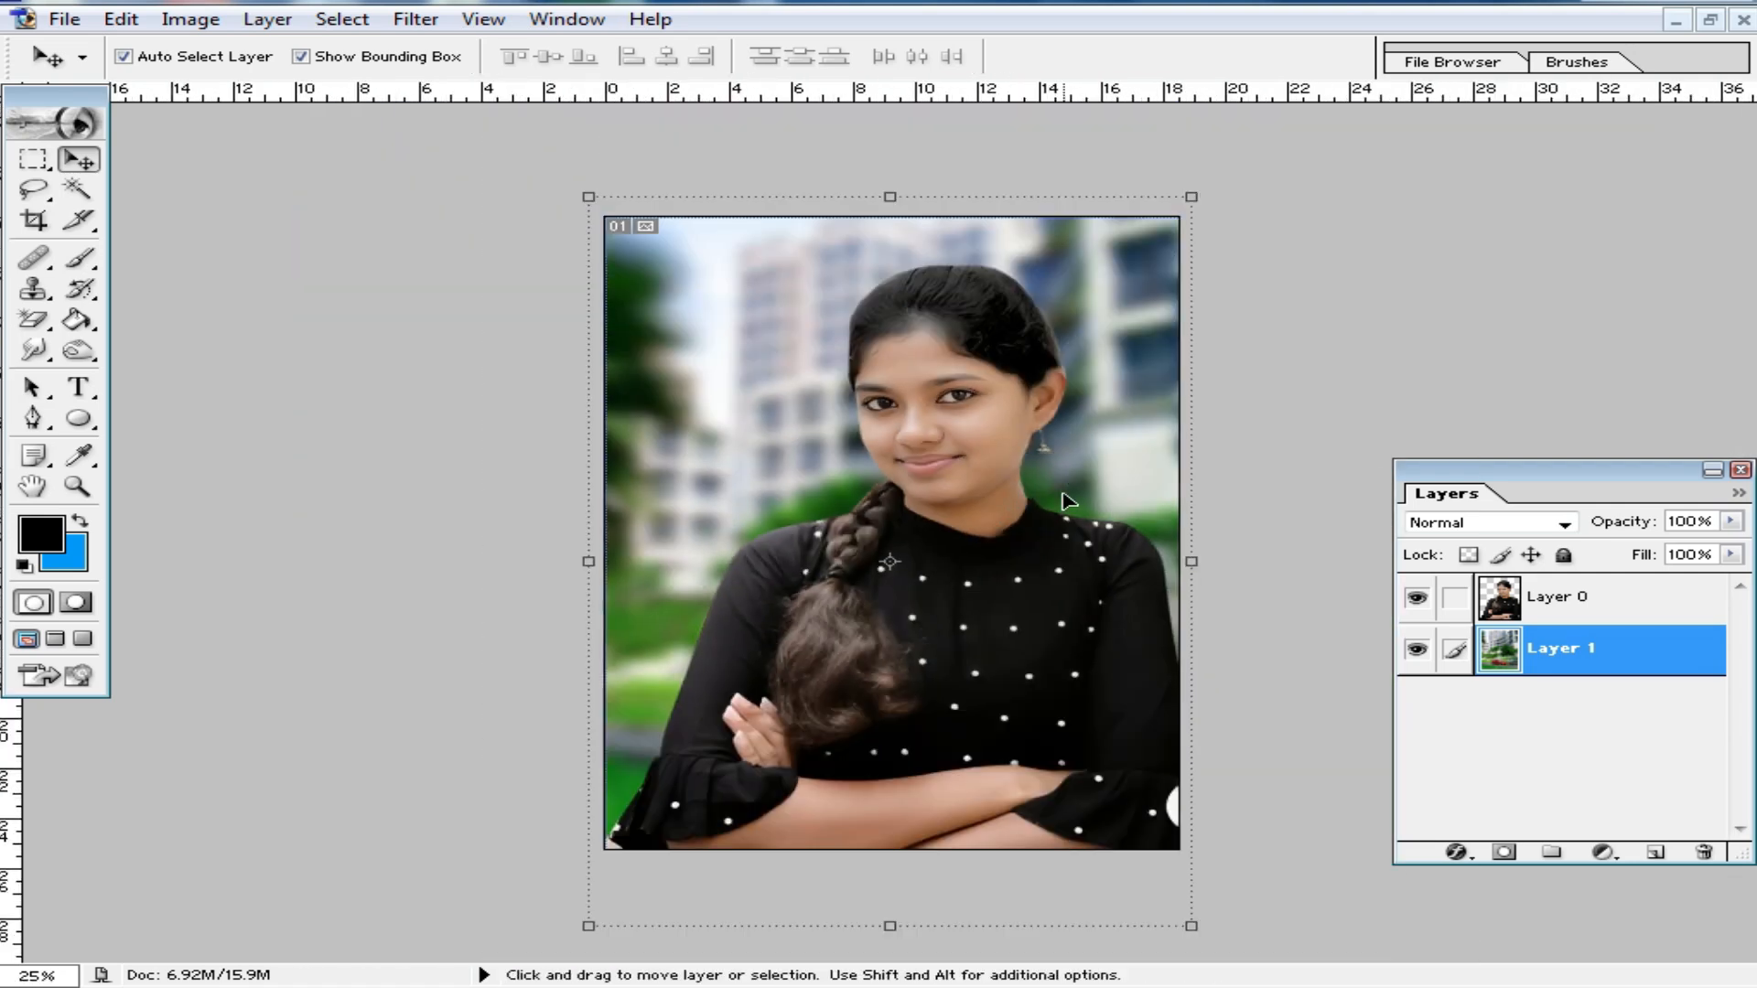
{"action": "left_click", "coordinate": [1019, 421], "text": "ctrl"}
{"action": "left_click", "coordinate": [1019, 426], "text": "ctrl"}
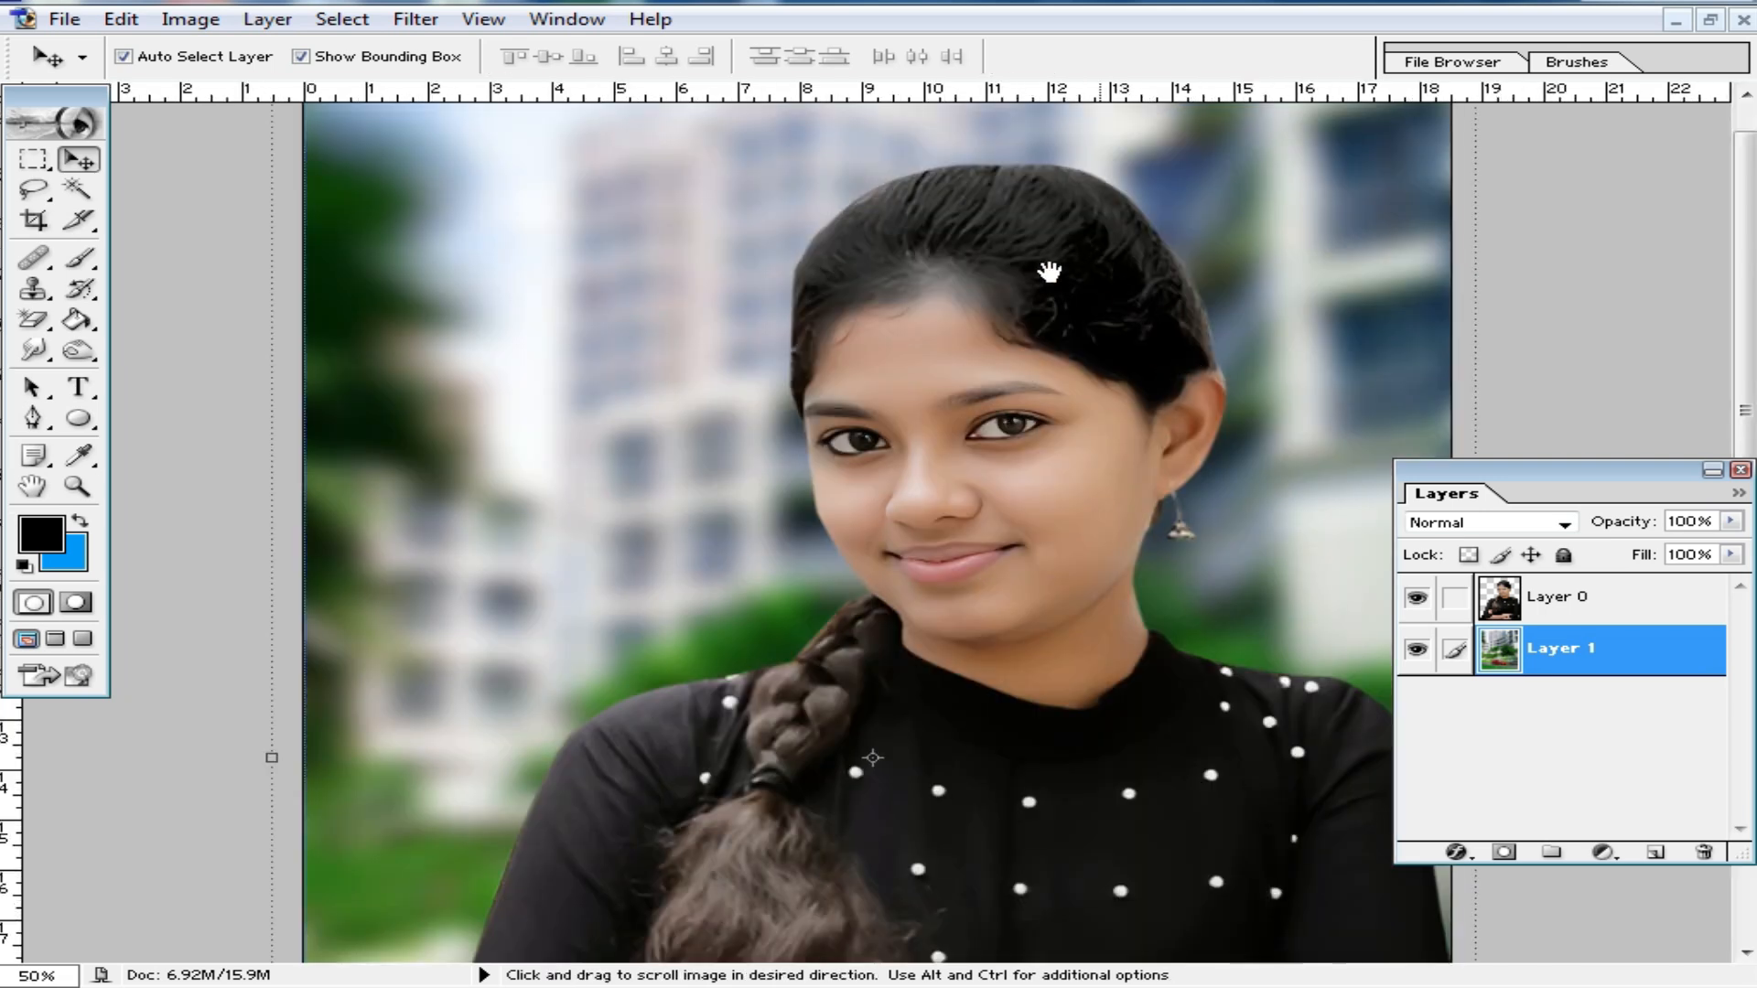
{"action": "left_click", "coordinate": [1027, 491], "text": "ctrl+alt"}
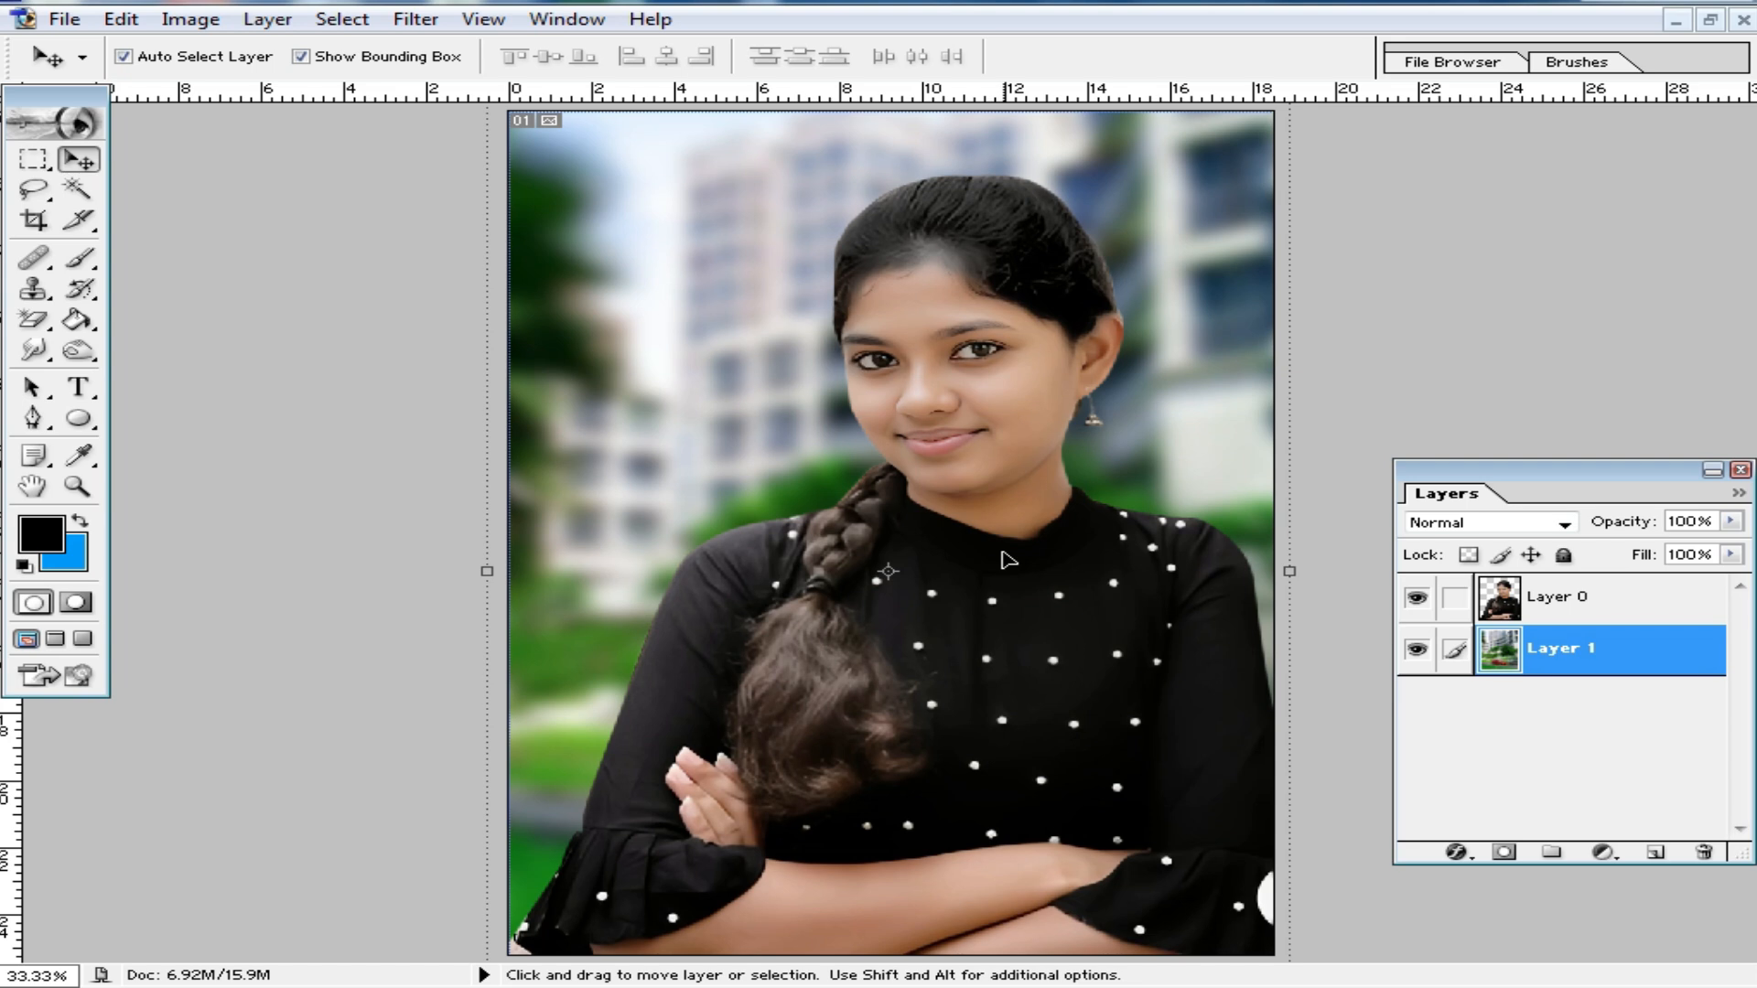
- Apply Levels to the woman's layer with input levels 19, 1.33 and 233
{"action": "left_click", "coordinate": [953, 499], "text": "ctrl"}
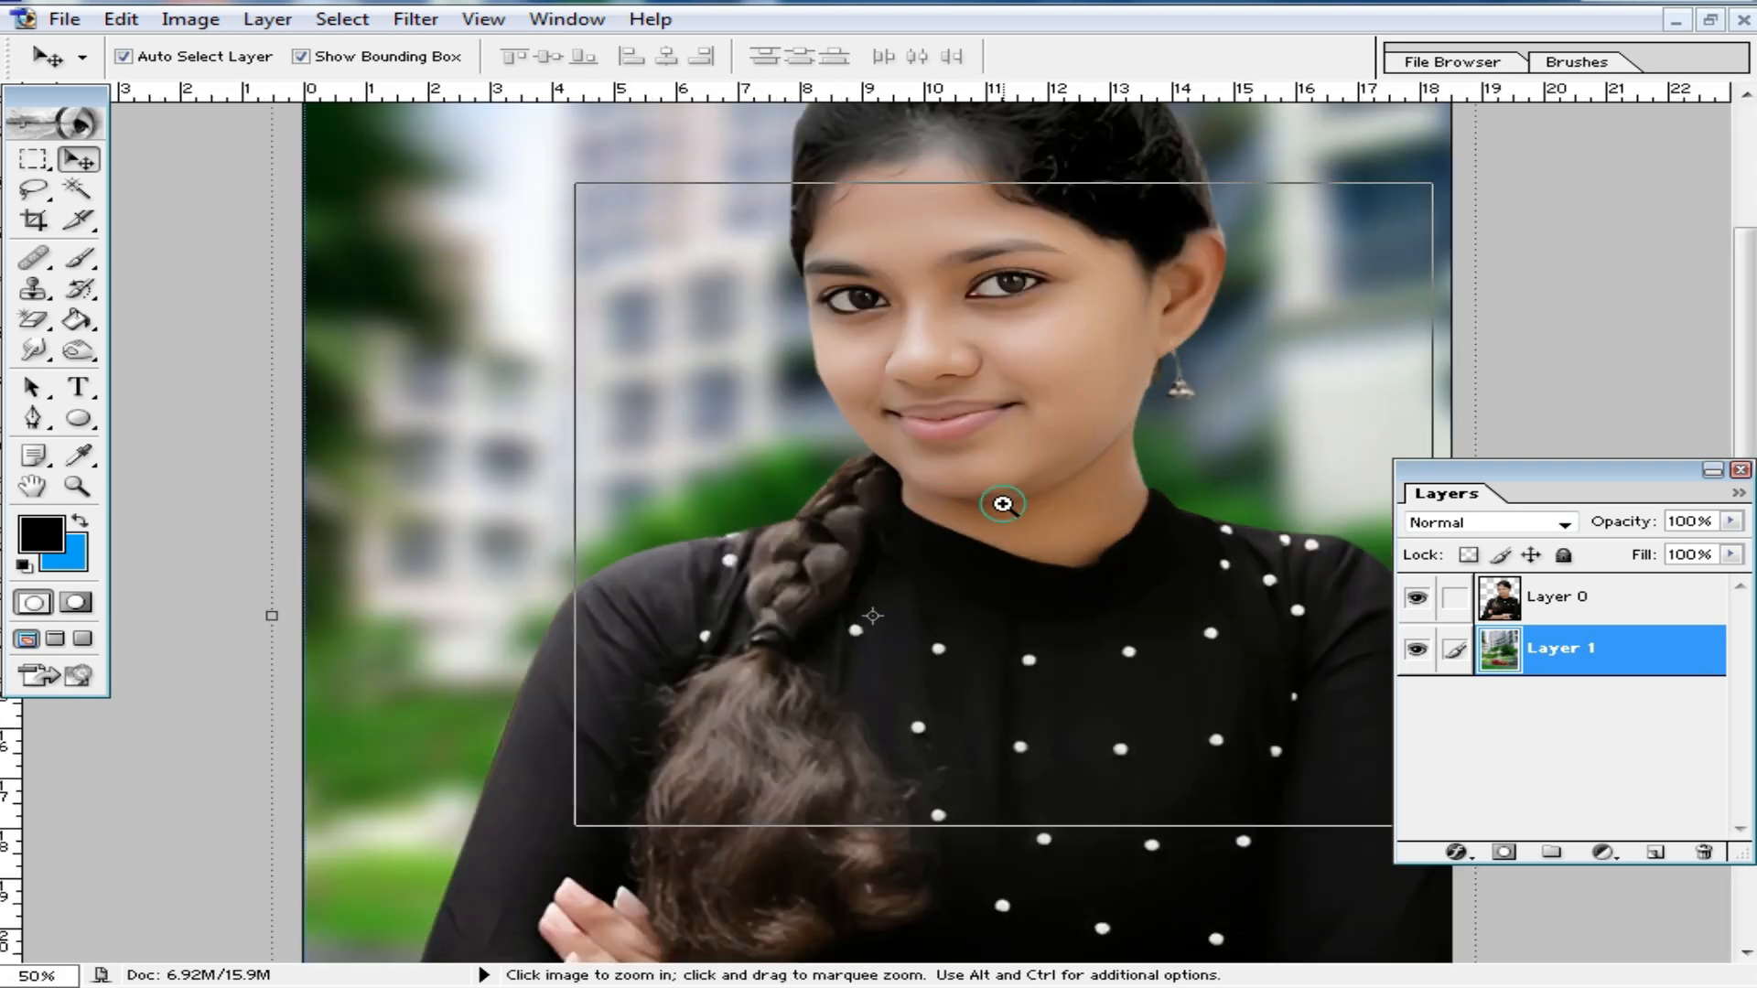
{"action": "left_click", "coordinate": [1003, 504], "text": "ctrl"}
{"action": "left_click", "coordinate": [990, 508], "text": "ctrl"}
{"action": "left_click_drag", "start_coordinate": [1094, 431], "coordinate": [1093, 690]}
{"action": "left_click", "coordinate": [1024, 533], "text": "ctrl+alt"}
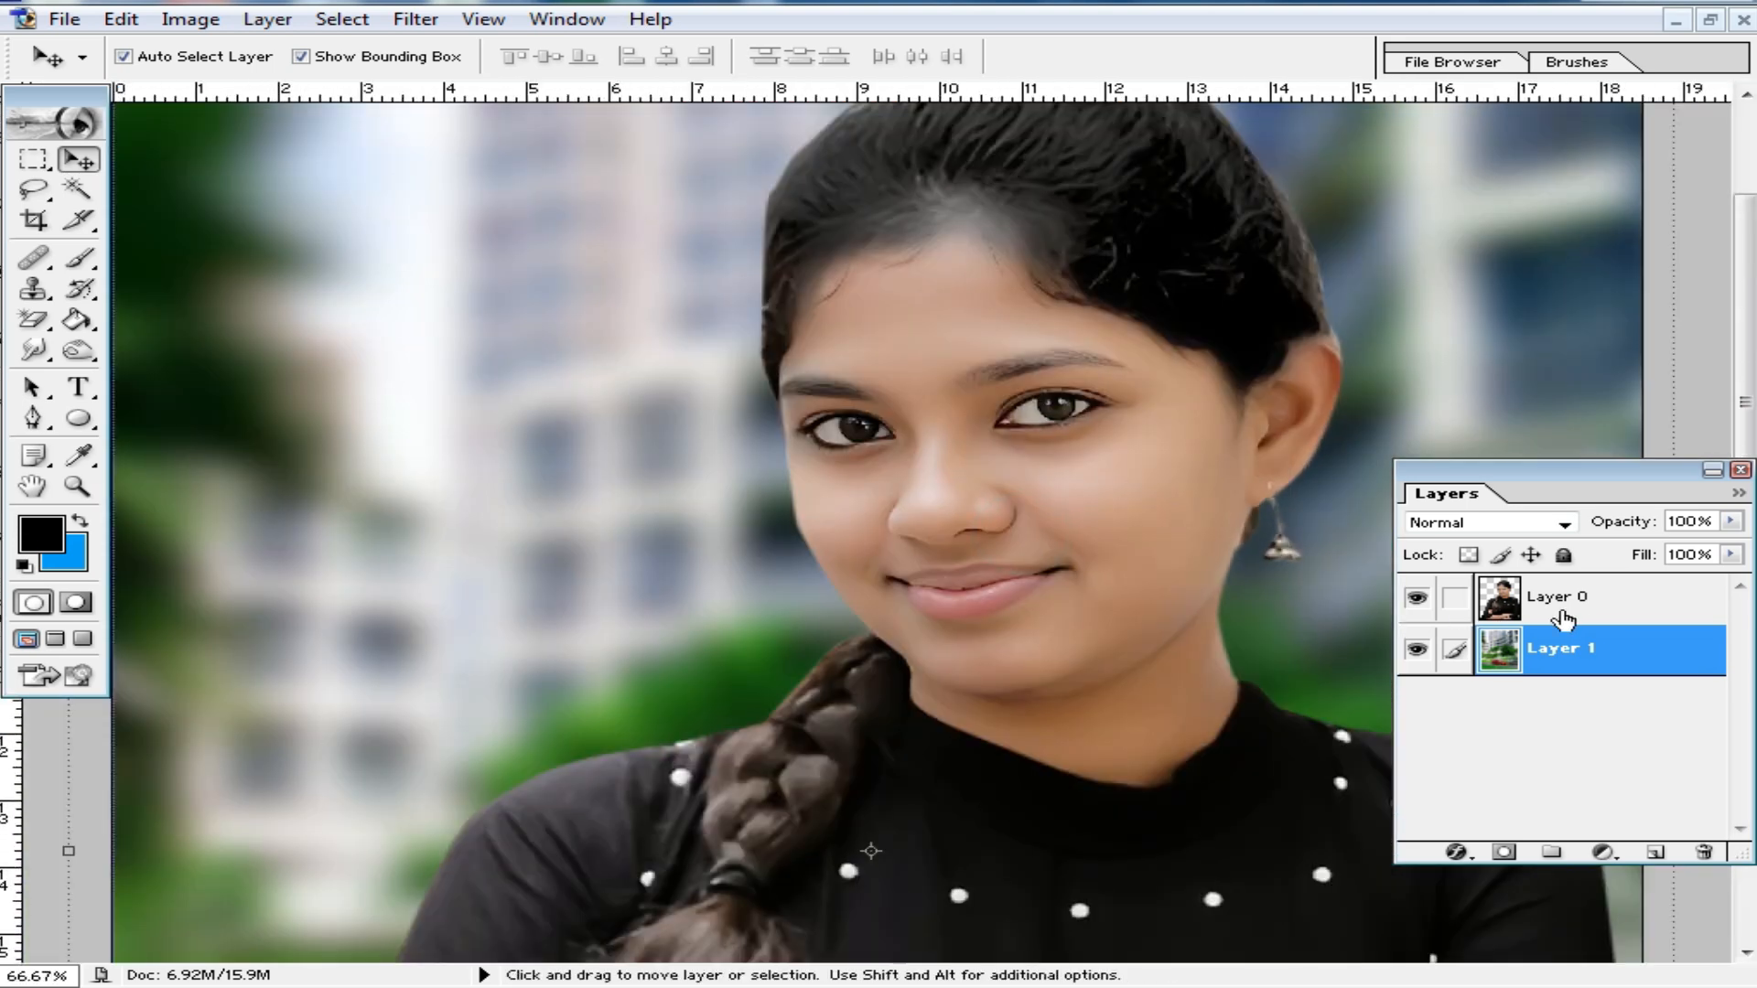
{"action": "left_click", "coordinate": [1591, 607]}
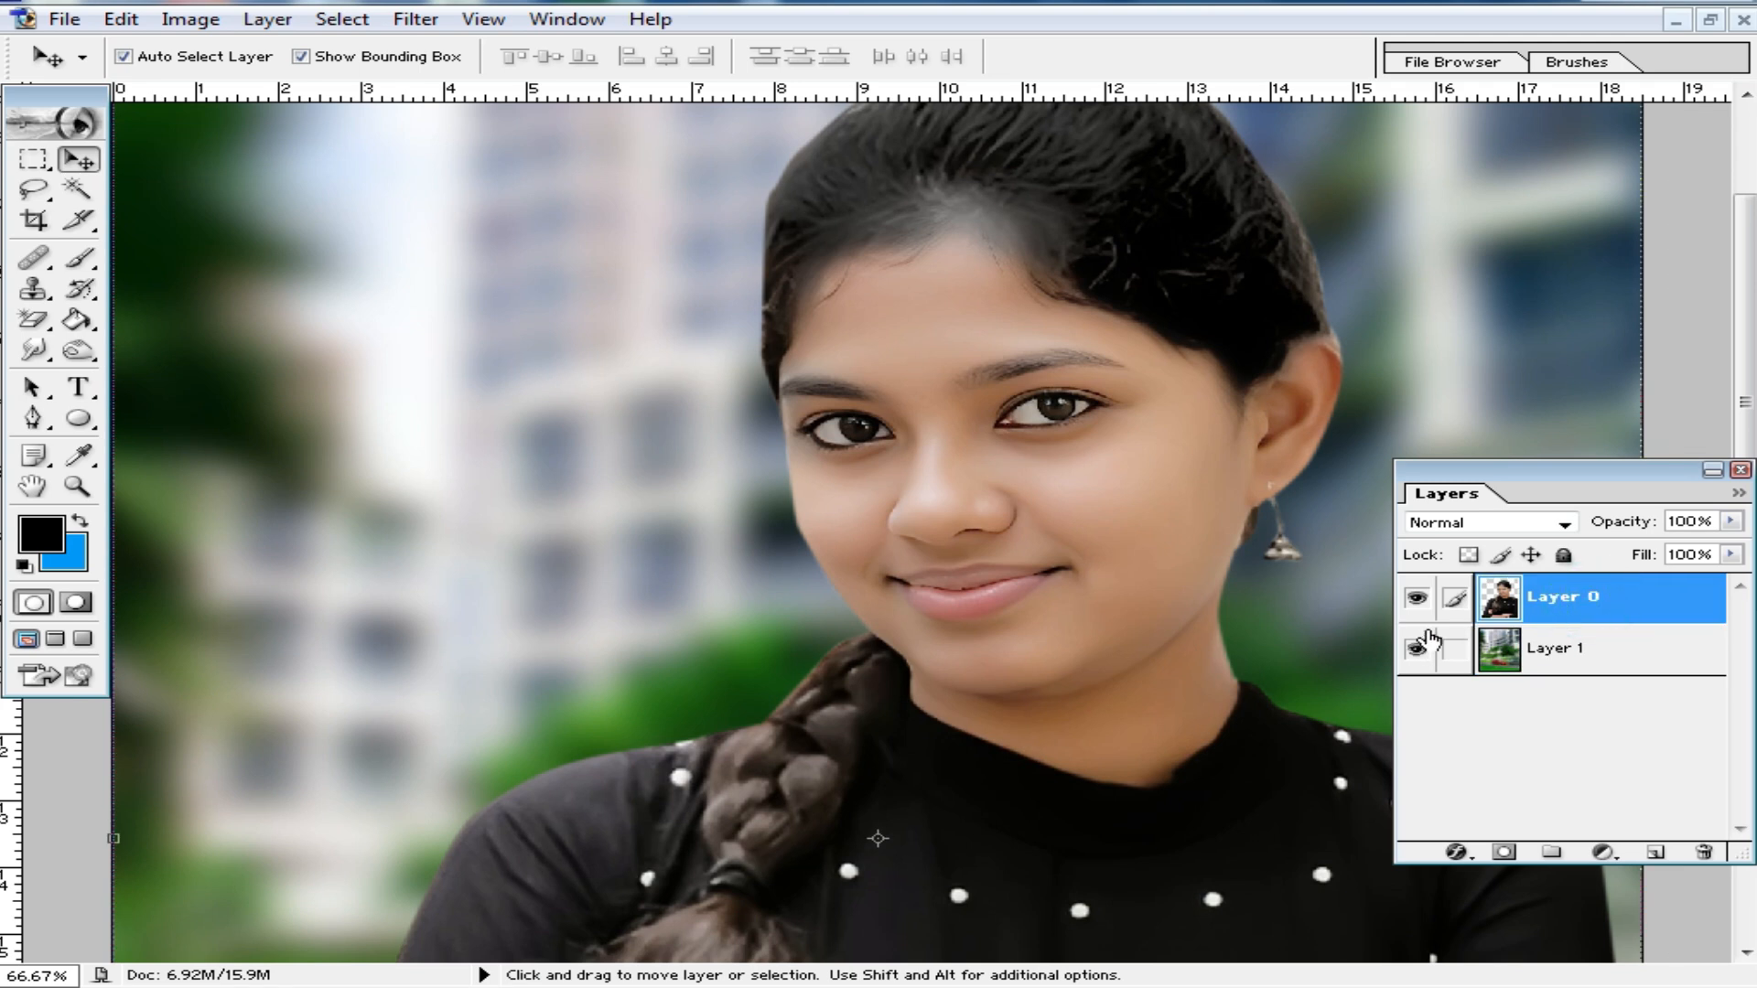
{"action": "key", "text": "ctrl+l"}
{"action": "left_click_drag", "start_coordinate": [1625, 447], "coordinate": [1604, 450]}
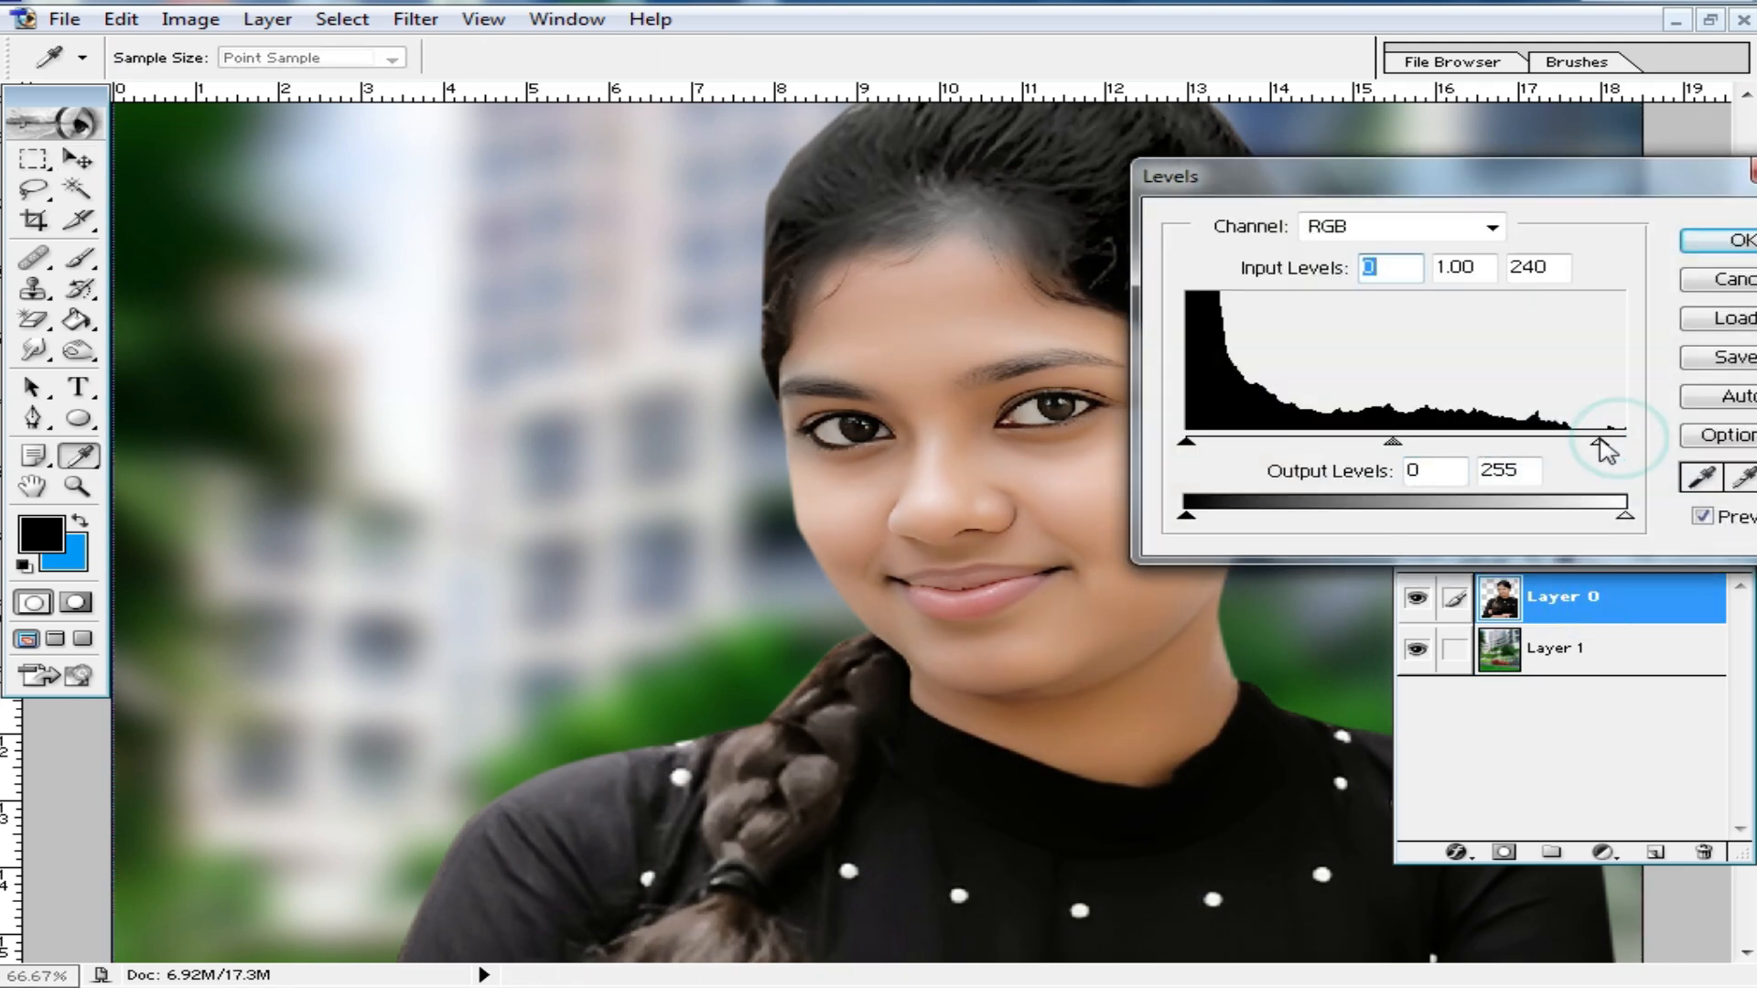
{"action": "left_click_drag", "start_coordinate": [1387, 444], "coordinate": [1345, 446]}
{"action": "left_click_drag", "start_coordinate": [1202, 440], "coordinate": [1220, 443]}
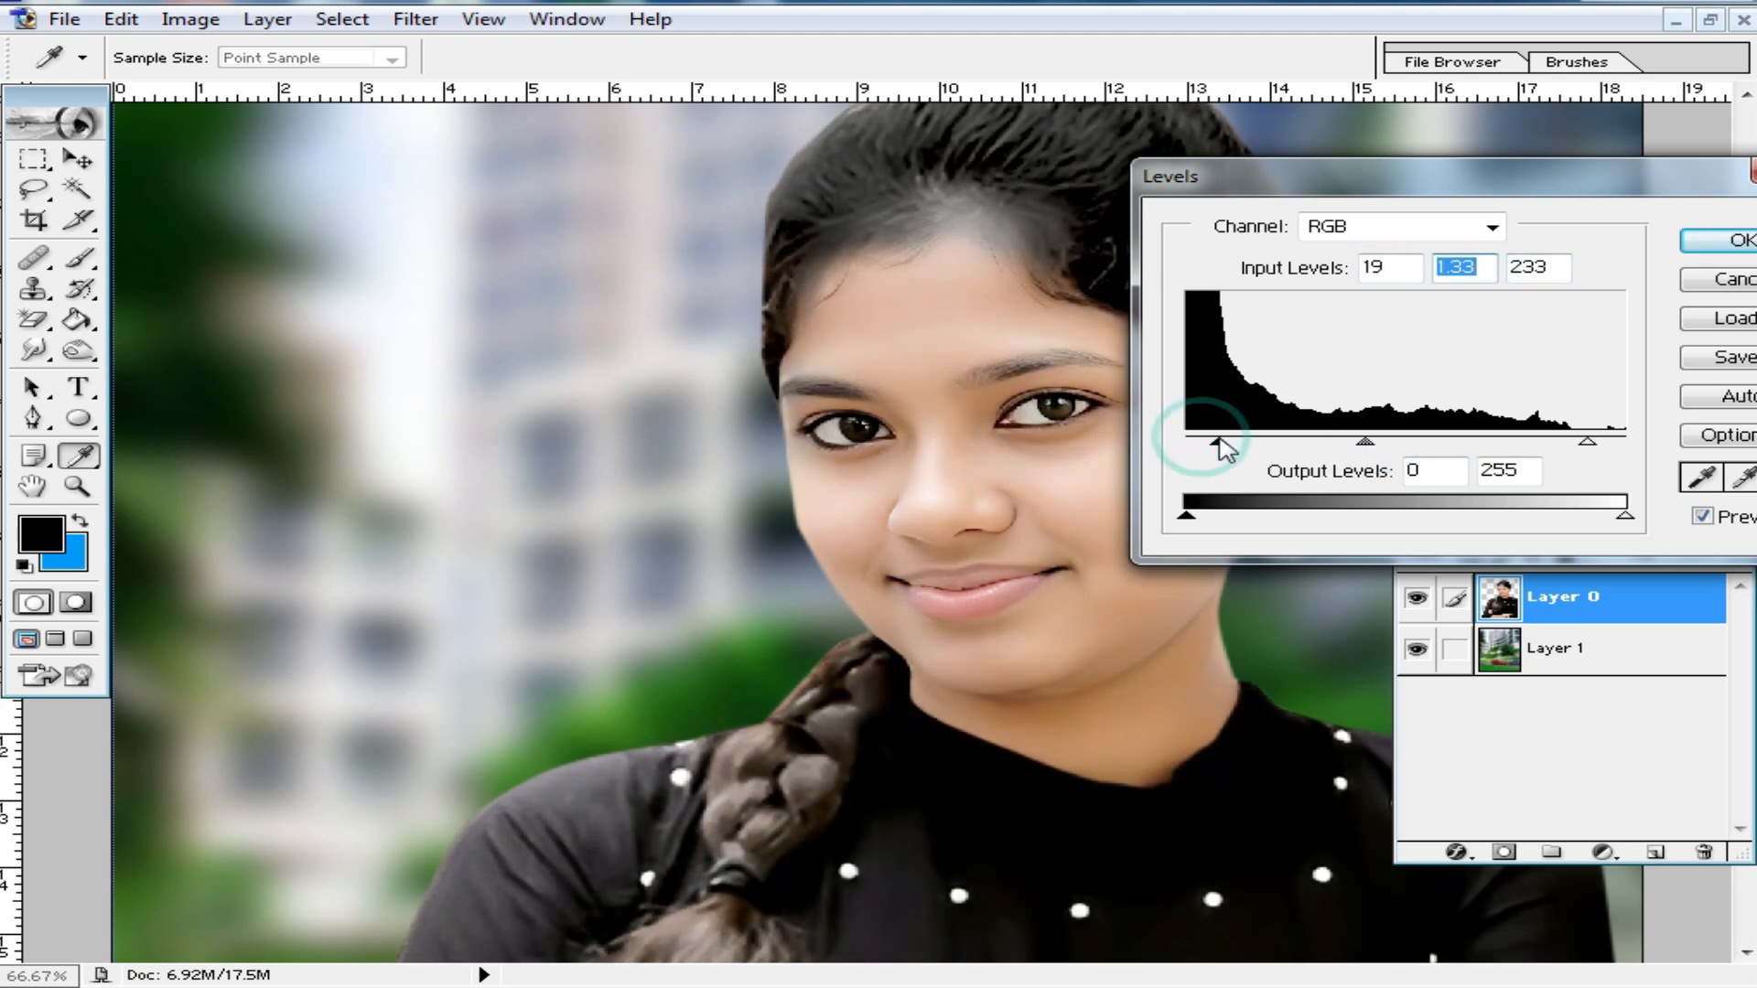
{"action": "left_click", "coordinate": [1733, 240]}
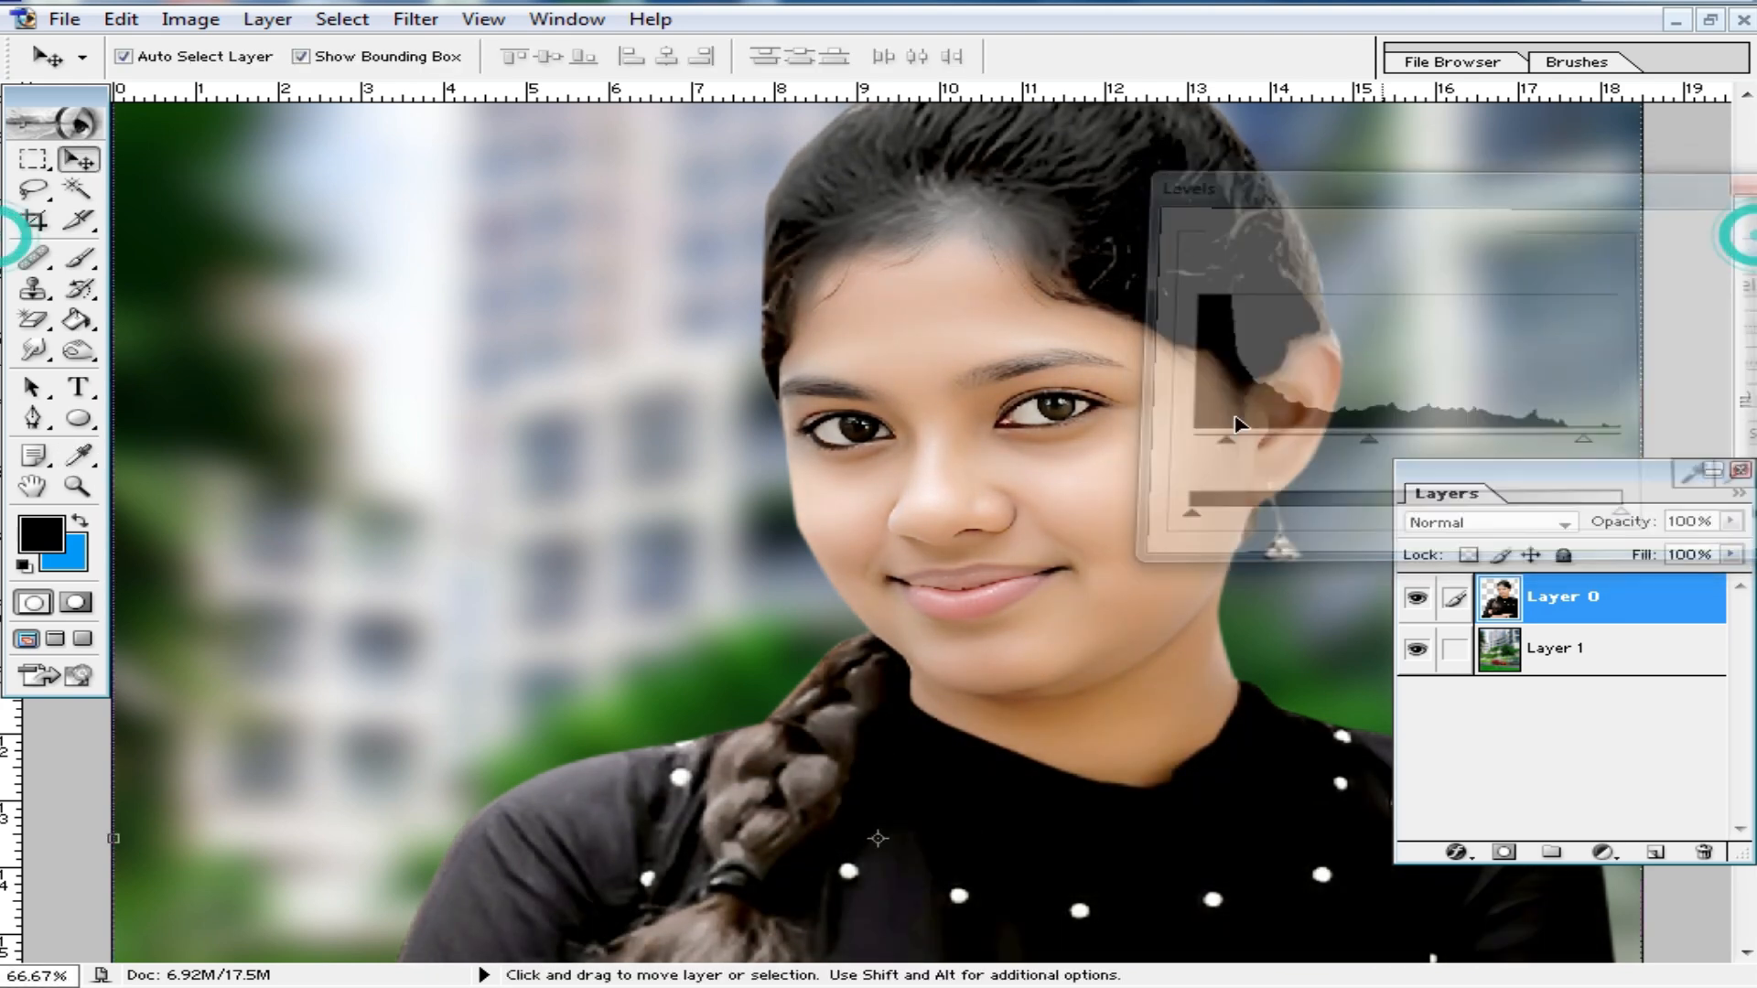
- Add a new empty layer above the woman's layer for coloring the lips
{"action": "left_click", "coordinate": [1098, 454], "text": "alt"}
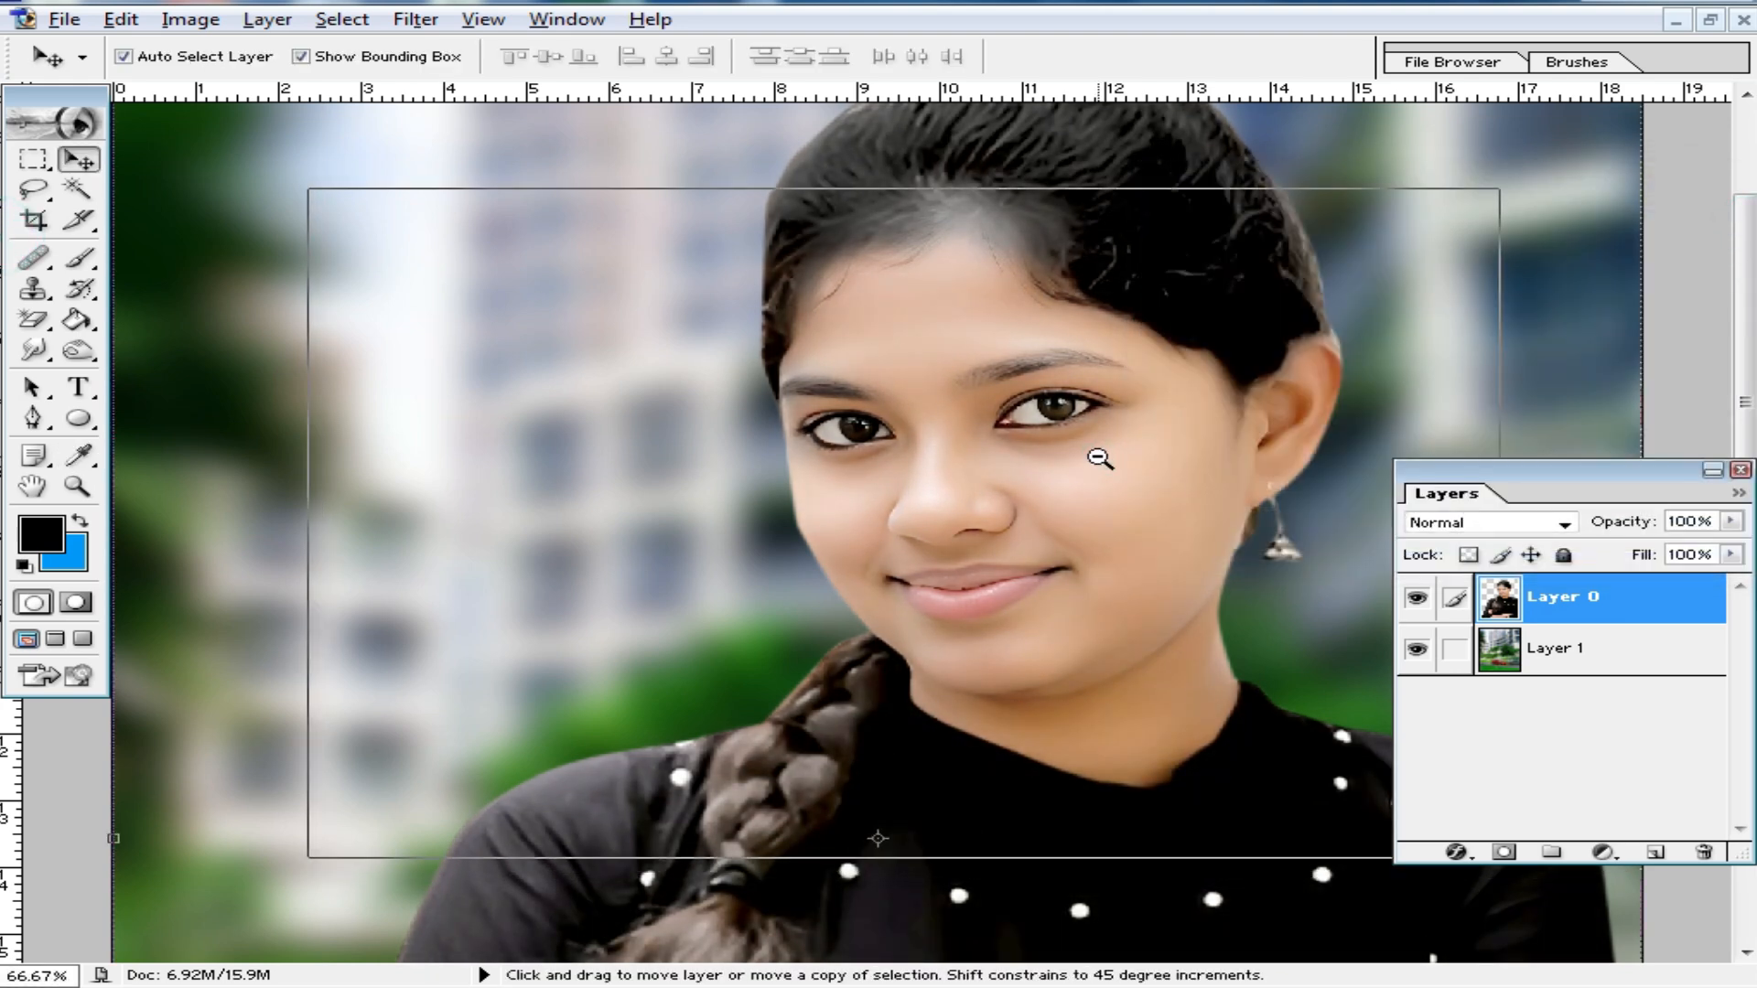
{"action": "left_click", "coordinate": [1091, 480], "text": "alt"}
{"action": "left_click", "coordinate": [1024, 463], "text": "ctrl"}
{"action": "left_click", "coordinate": [993, 461], "text": "ctrl"}
{"action": "left_click", "coordinate": [949, 459], "text": "ctrl"}
{"action": "left_click", "coordinate": [1004, 593], "text": "ctrl"}
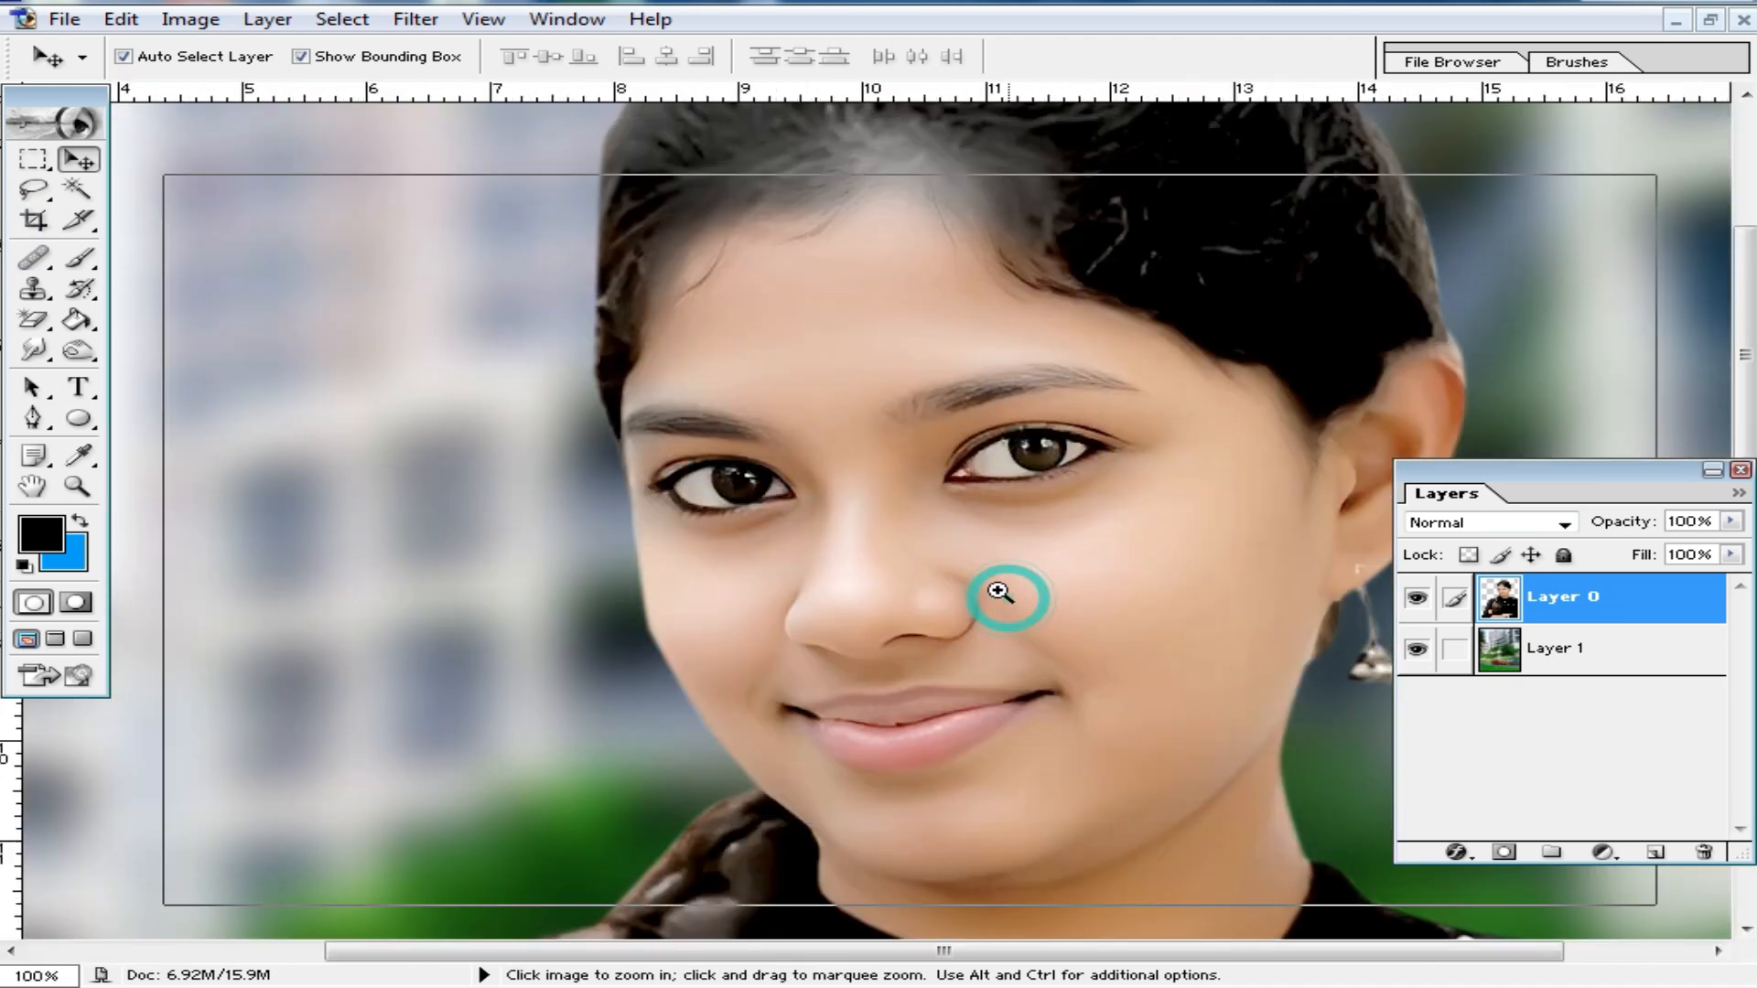
{"action": "left_click_drag", "start_coordinate": [816, 758], "coordinate": [948, 627]}
{"action": "left_click_drag", "start_coordinate": [850, 672], "coordinate": [925, 563]}
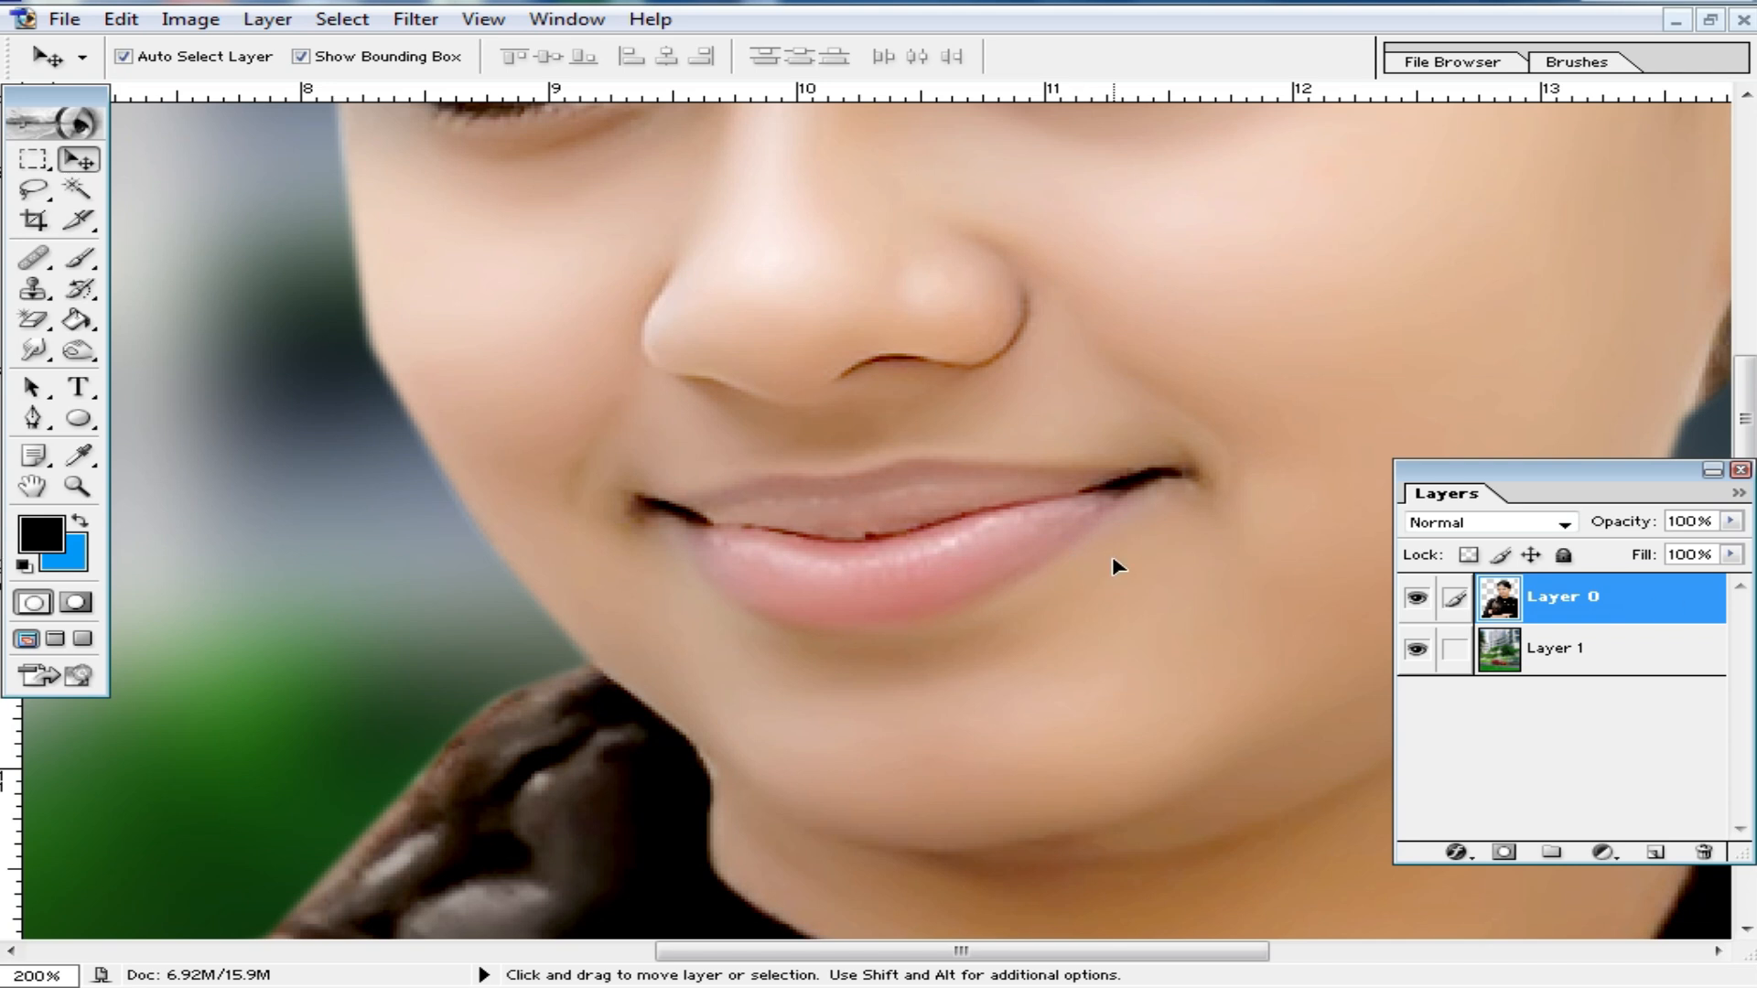
{"action": "left_click", "coordinate": [1655, 854]}
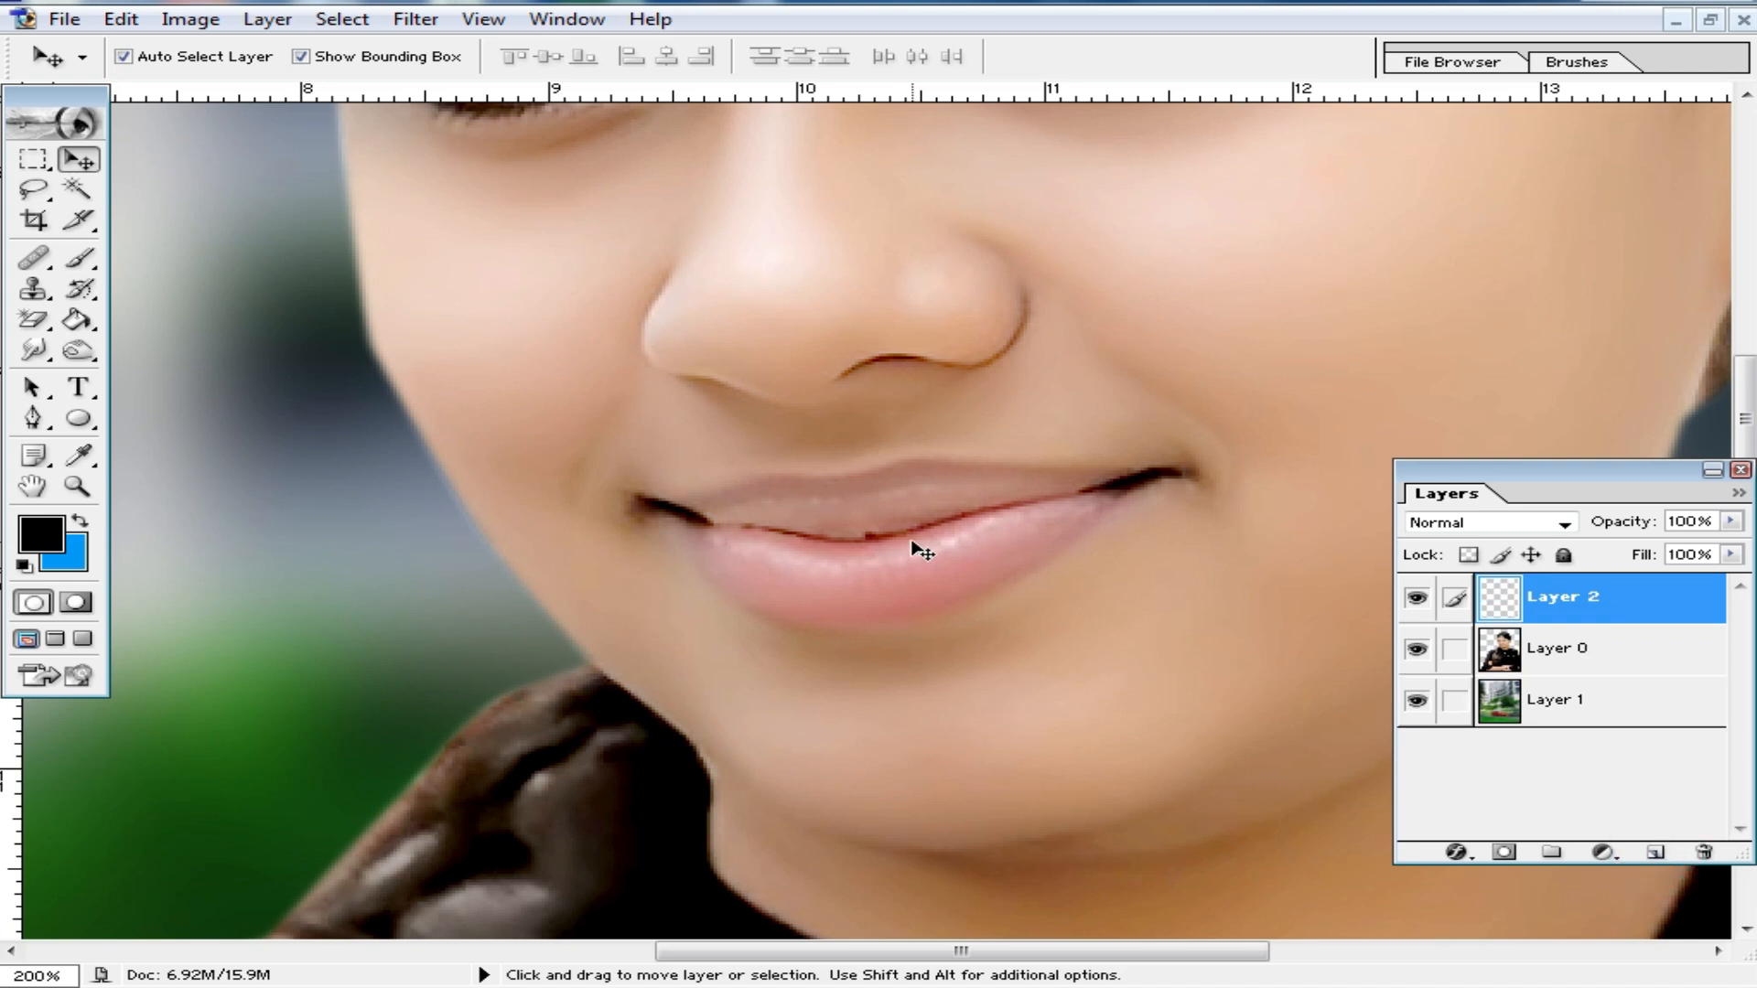
- Start a Pen path at the middle of the lower lip's edge and trace it to the right corner of the mouth
{"action": "left_click", "coordinate": [40, 413]}
{"action": "left_click", "coordinate": [1017, 560], "text": "ctrl"}
{"action": "left_click_drag", "start_coordinate": [873, 532], "coordinate": [893, 603]}
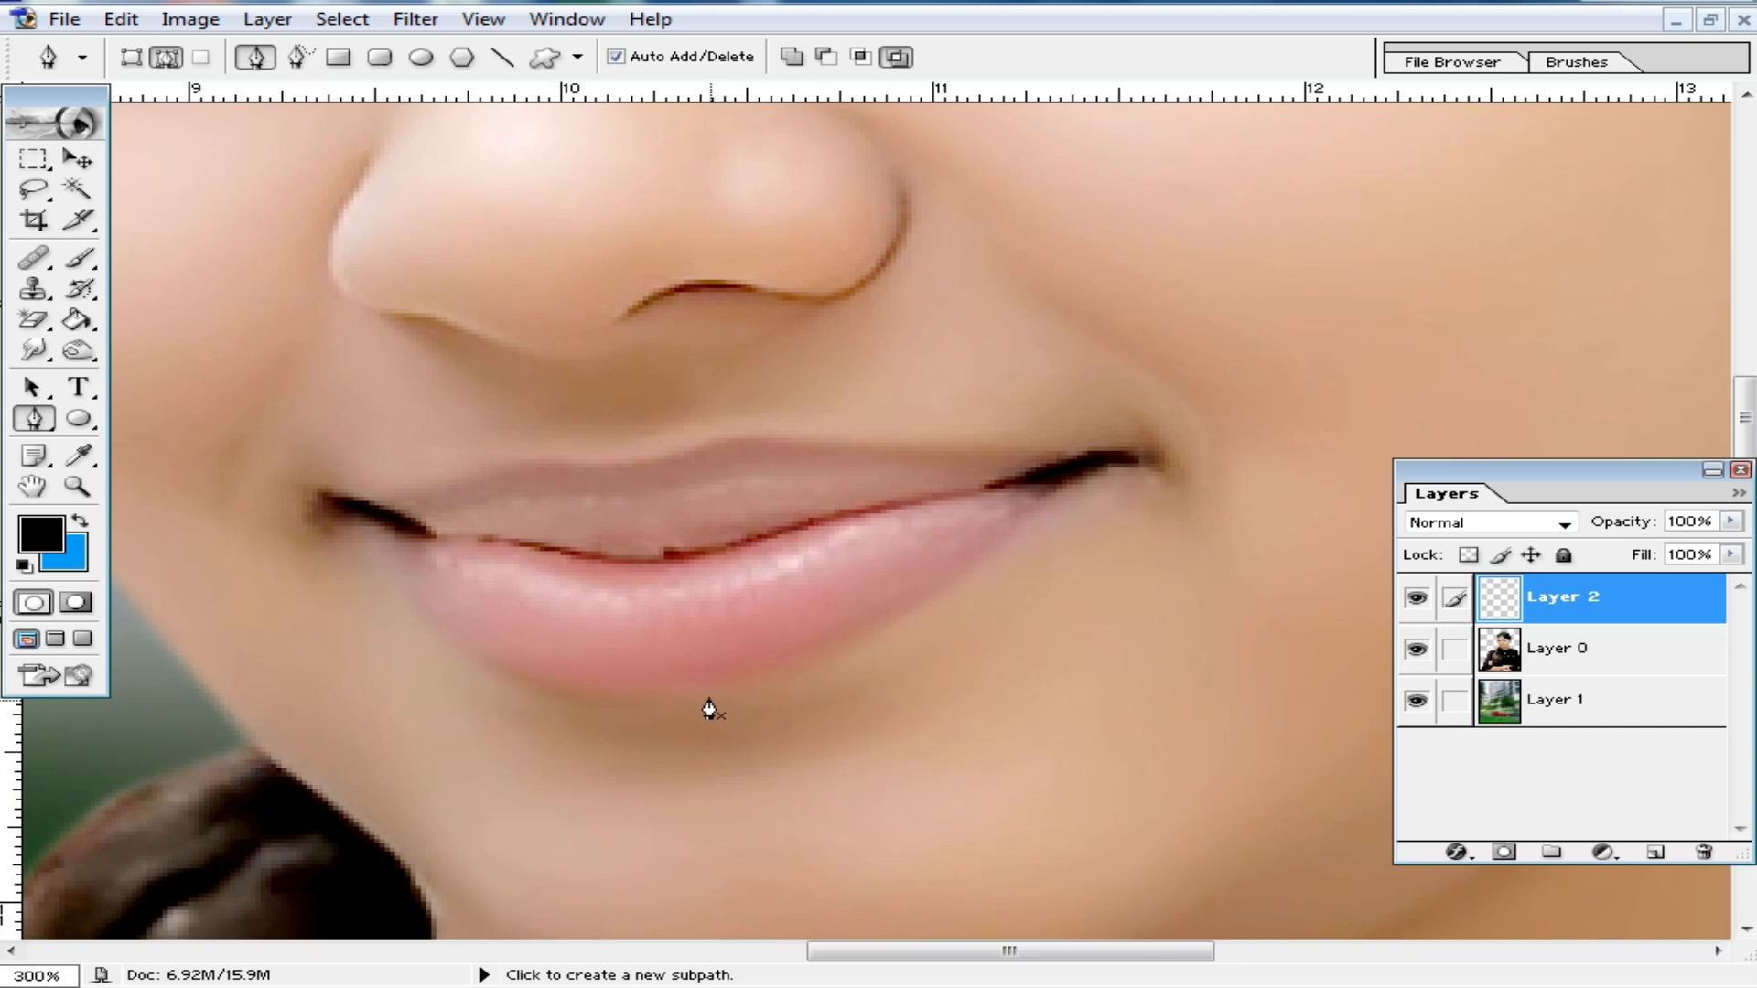
{"action": "left_click", "coordinate": [825, 681], "text": "ctrl"}
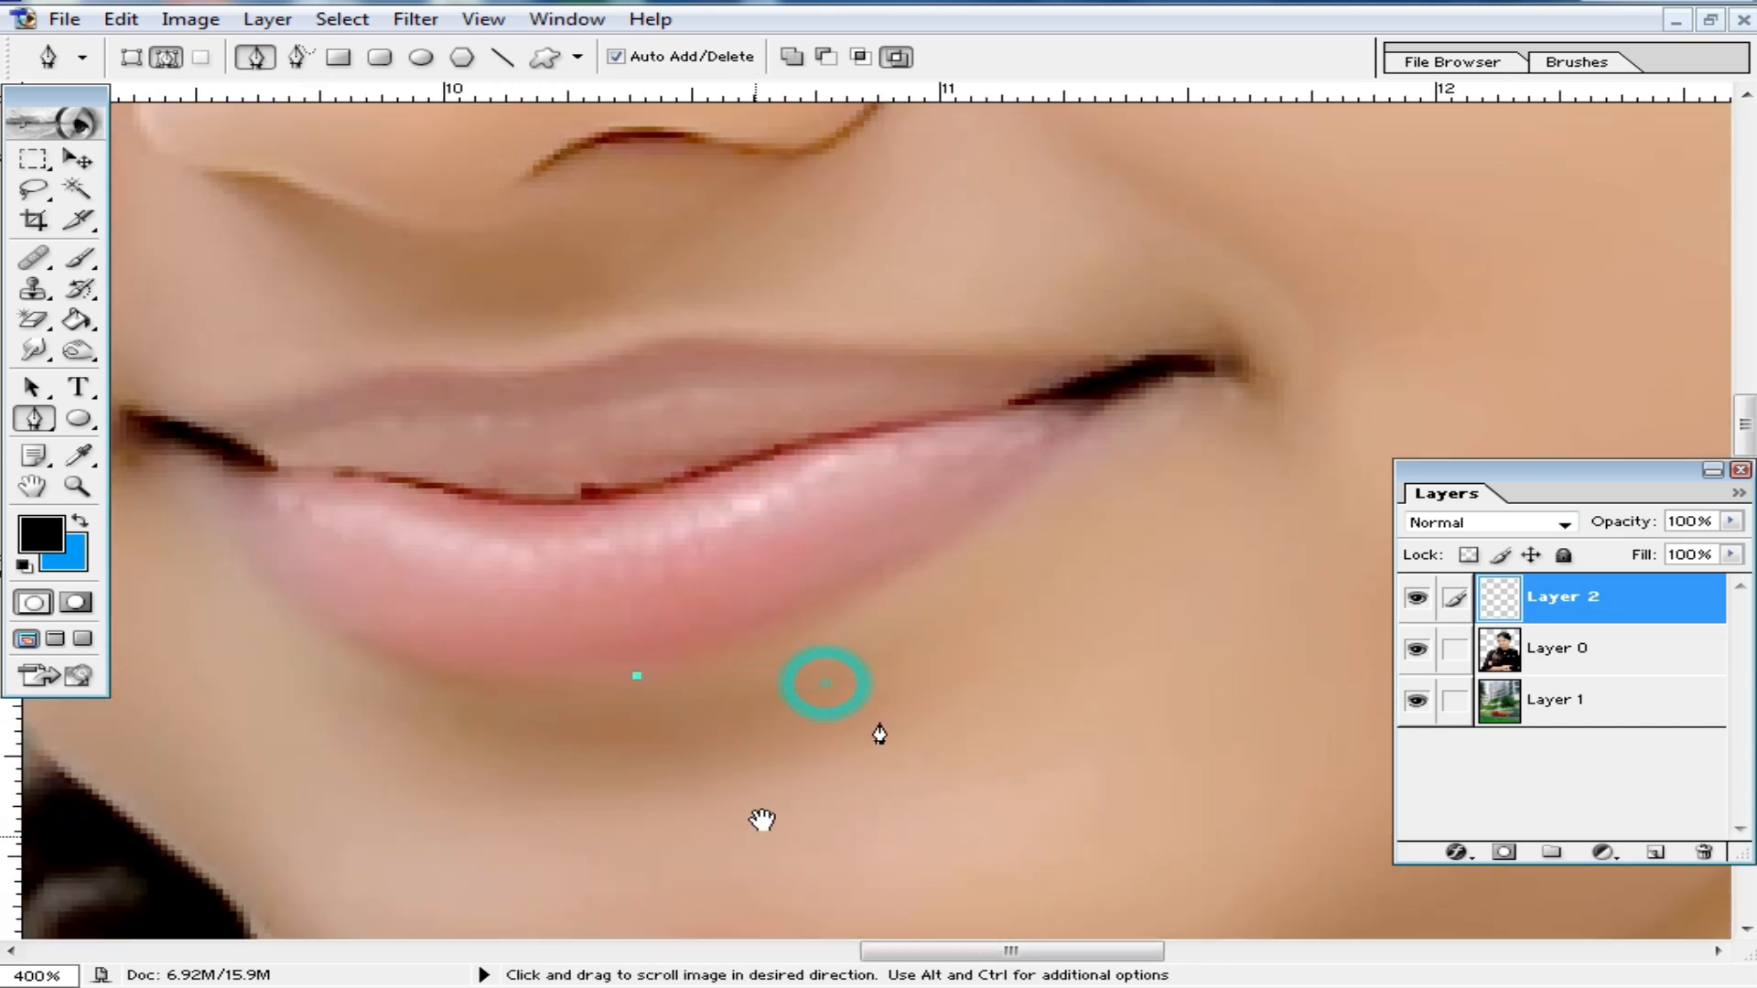
{"action": "left_click_drag", "start_coordinate": [887, 577], "coordinate": [986, 505]}
{"action": "left_click", "coordinate": [1115, 404]}
{"action": "left_click", "coordinate": [1162, 382]}
{"action": "left_click", "coordinate": [1221, 364]}
{"action": "left_click", "coordinate": [1231, 363]}
{"action": "left_click_drag", "start_coordinate": [1214, 357], "coordinate": [1259, 492]}
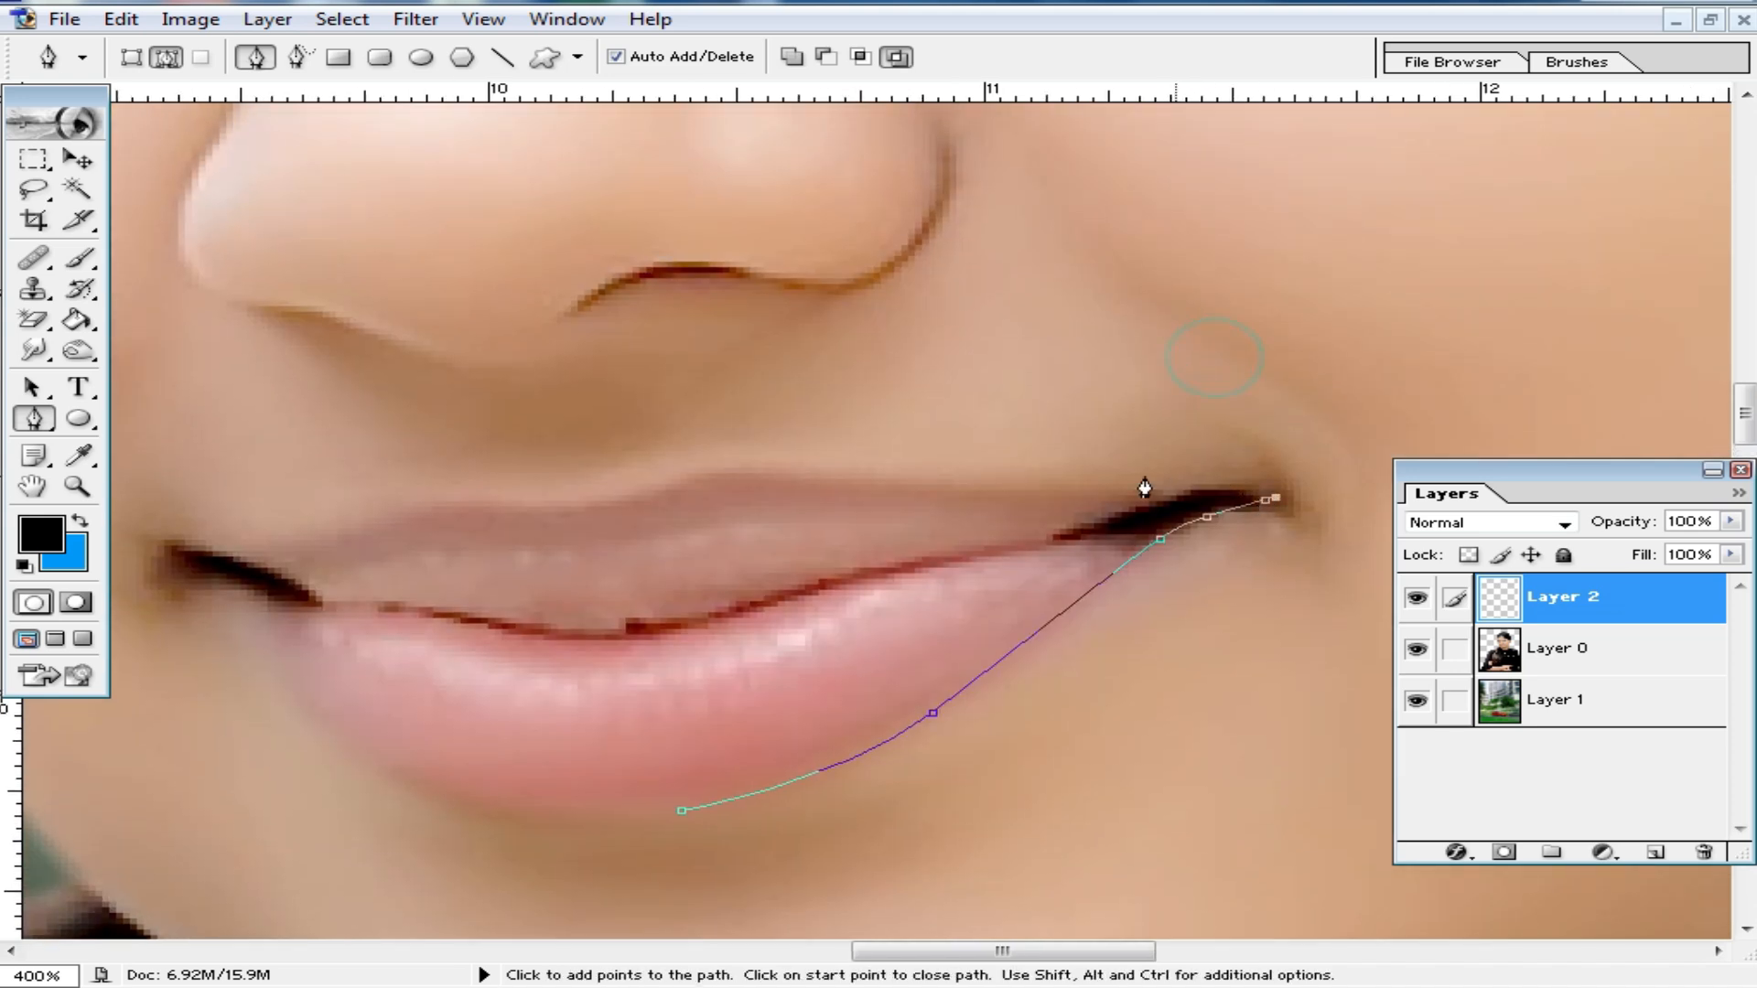
- Continue the Pen path along the upper lip's edge from the right mouth corner to the left corner
{"action": "left_click_drag", "start_coordinate": [968, 479], "coordinate": [957, 479]}
{"action": "left_click_drag", "start_coordinate": [870, 478], "coordinate": [1039, 490]}
{"action": "left_click", "coordinate": [970, 480]}
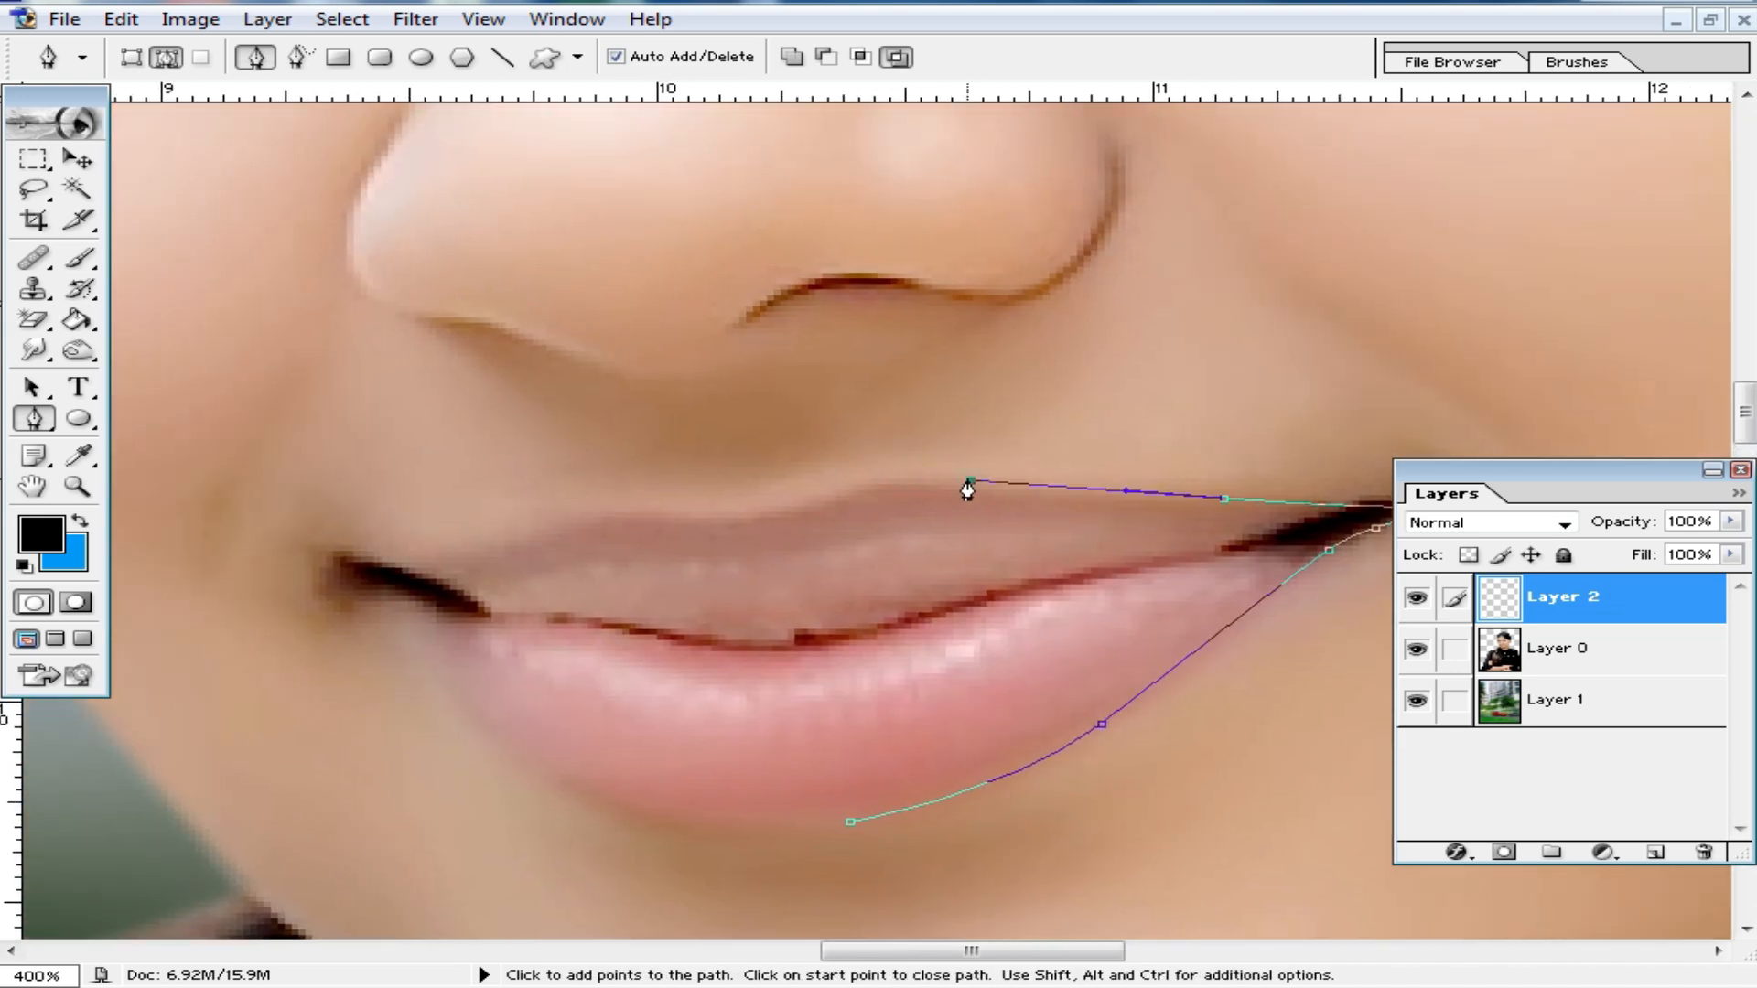
{"action": "left_click_drag", "start_coordinate": [820, 501], "coordinate": [789, 515]}
{"action": "left_click_drag", "start_coordinate": [745, 528], "coordinate": [798, 517]}
{"action": "left_click_drag", "start_coordinate": [728, 529], "coordinate": [873, 531]}
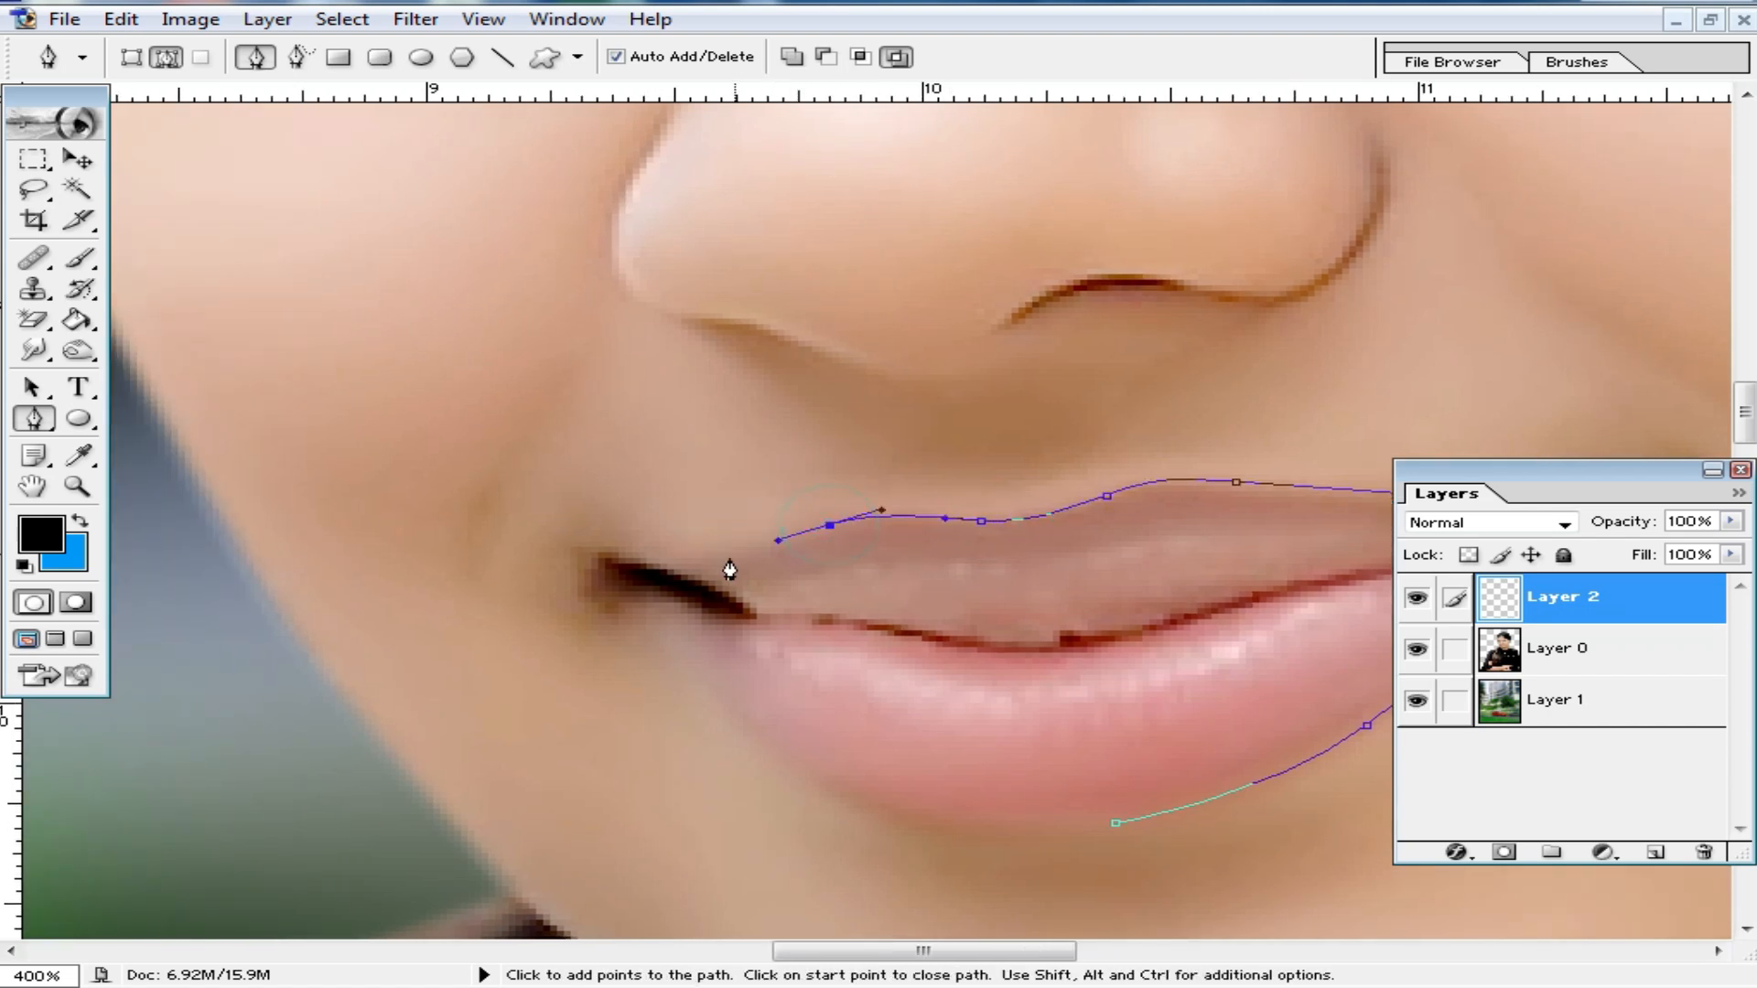
{"action": "left_click_drag", "start_coordinate": [665, 569], "coordinate": [601, 578]}
{"action": "left_click", "coordinate": [598, 567]}
- Trace the left part of the lower lip's edge and close the path at its starting point
{"action": "left_click_drag", "start_coordinate": [667, 651], "coordinate": [627, 550]}
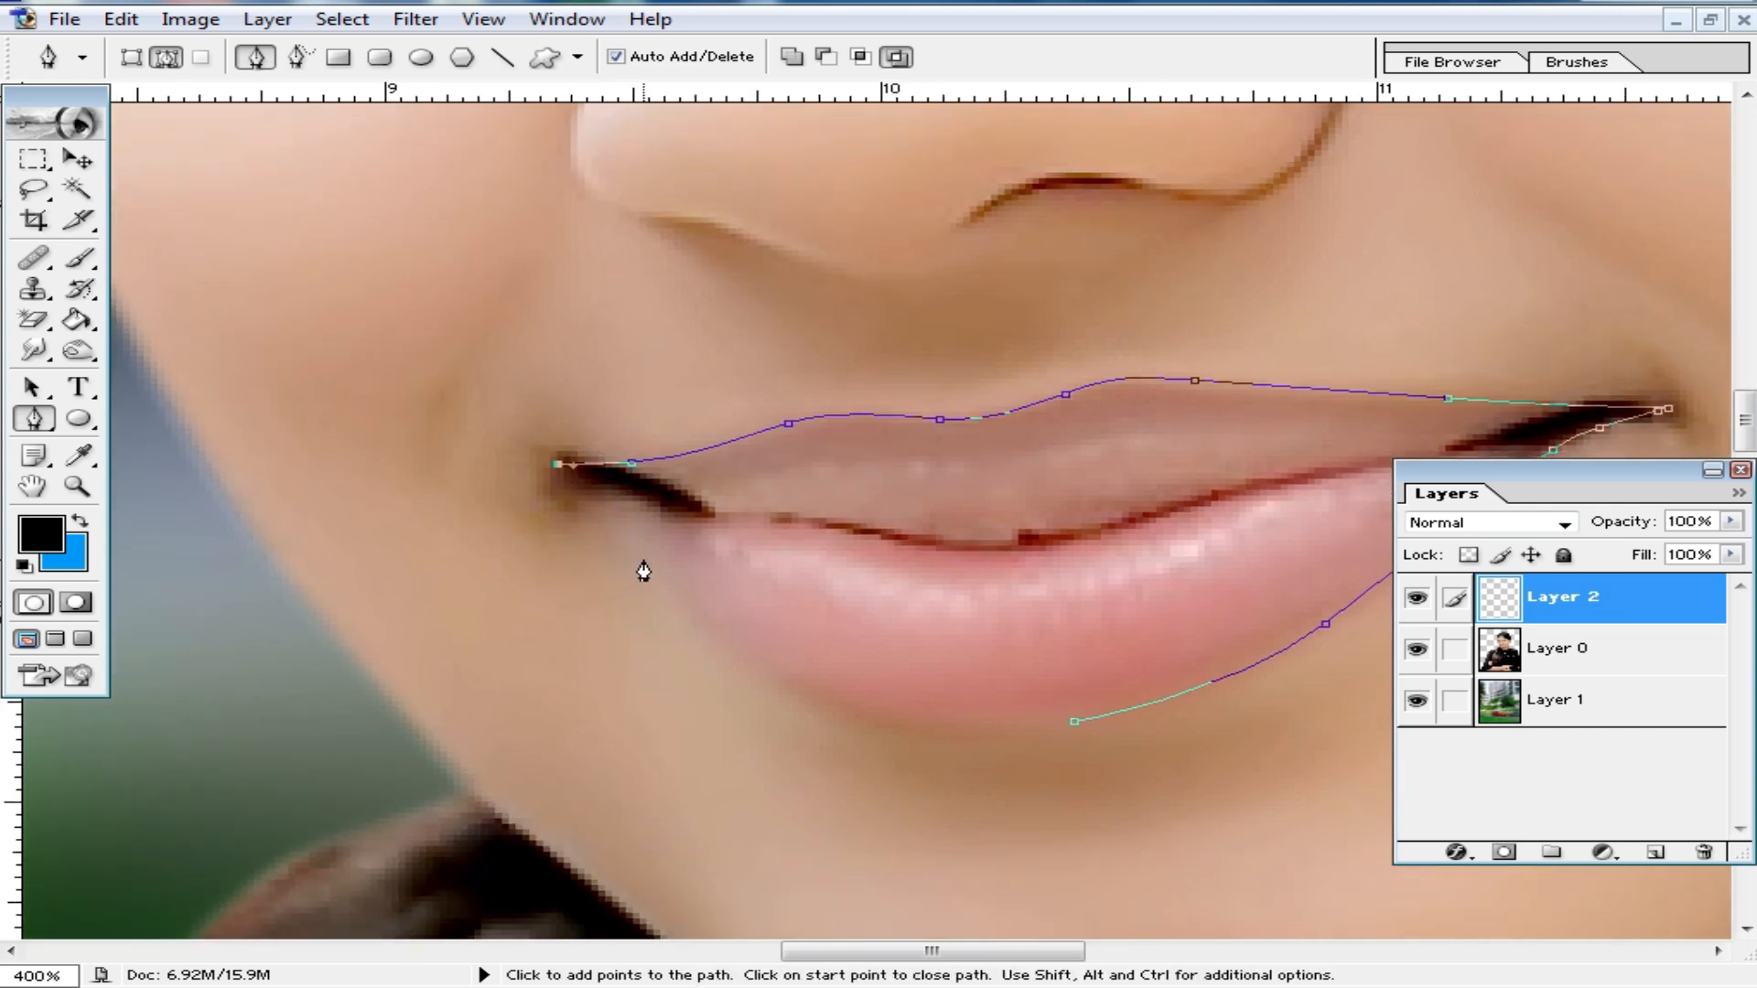
{"action": "left_click_drag", "start_coordinate": [882, 698], "coordinate": [748, 575]}
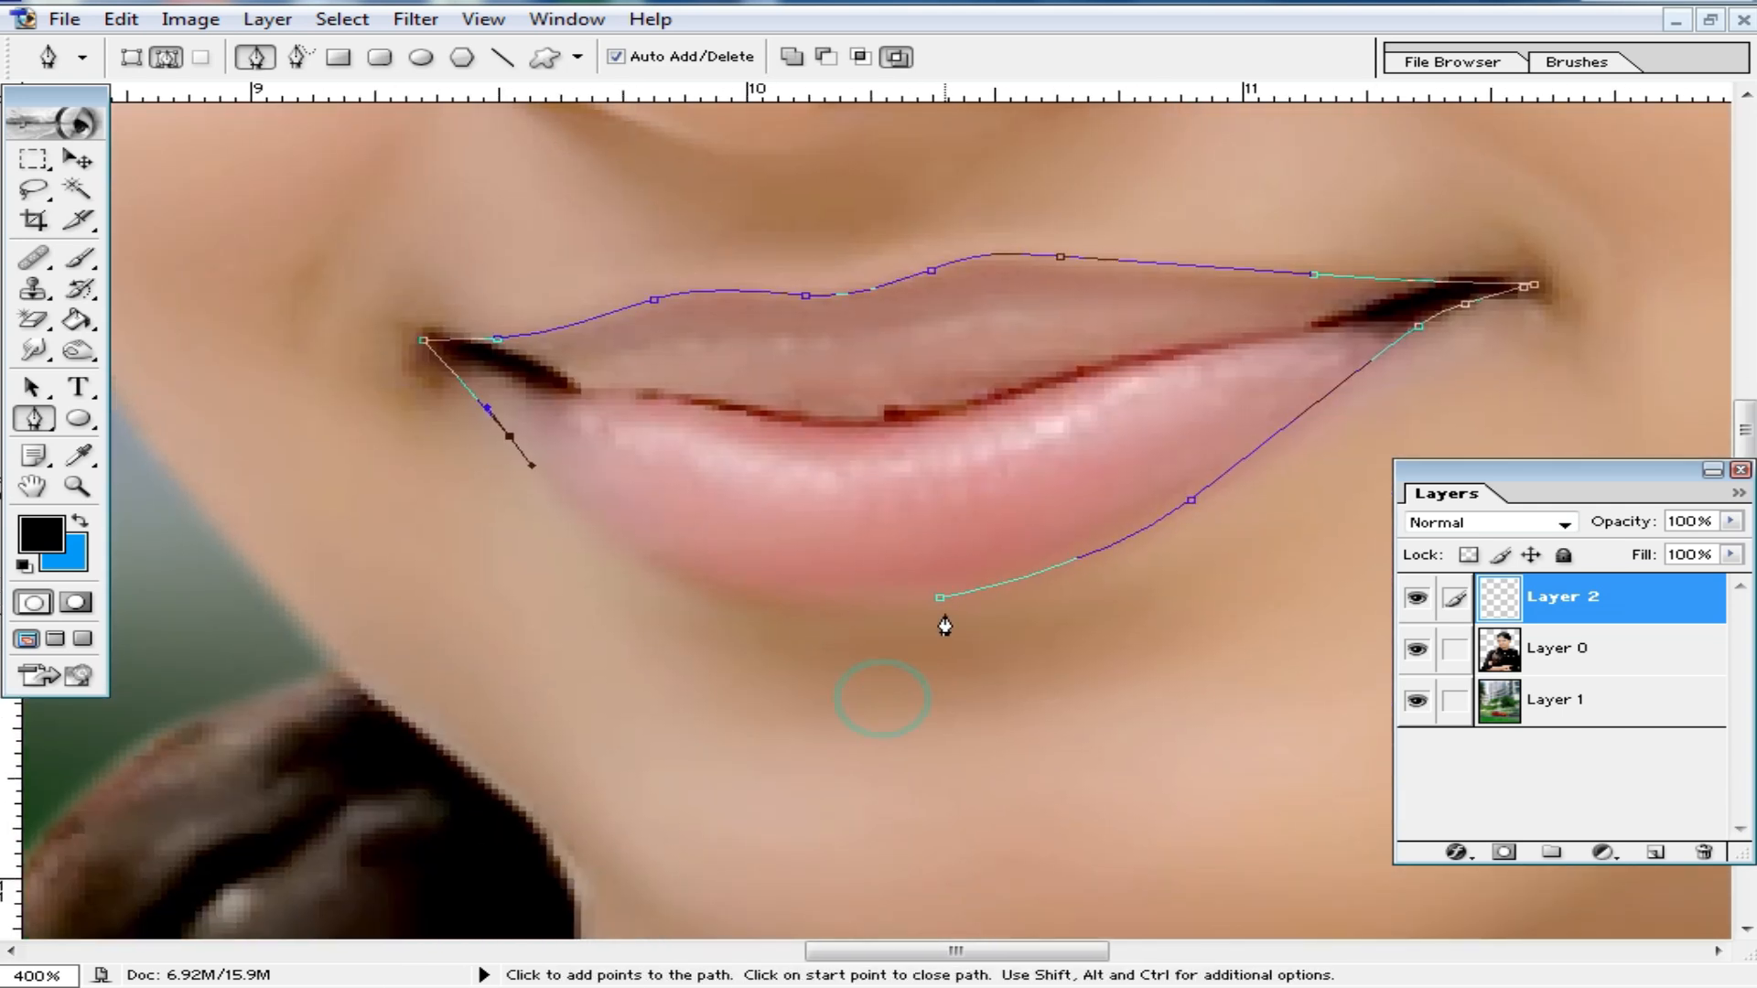
{"action": "left_click_drag", "start_coordinate": [940, 596], "coordinate": [1207, 554]}
{"action": "scroll", "coordinate": [941, 518], "scroll_direction": "up", "scroll_amount": 1}
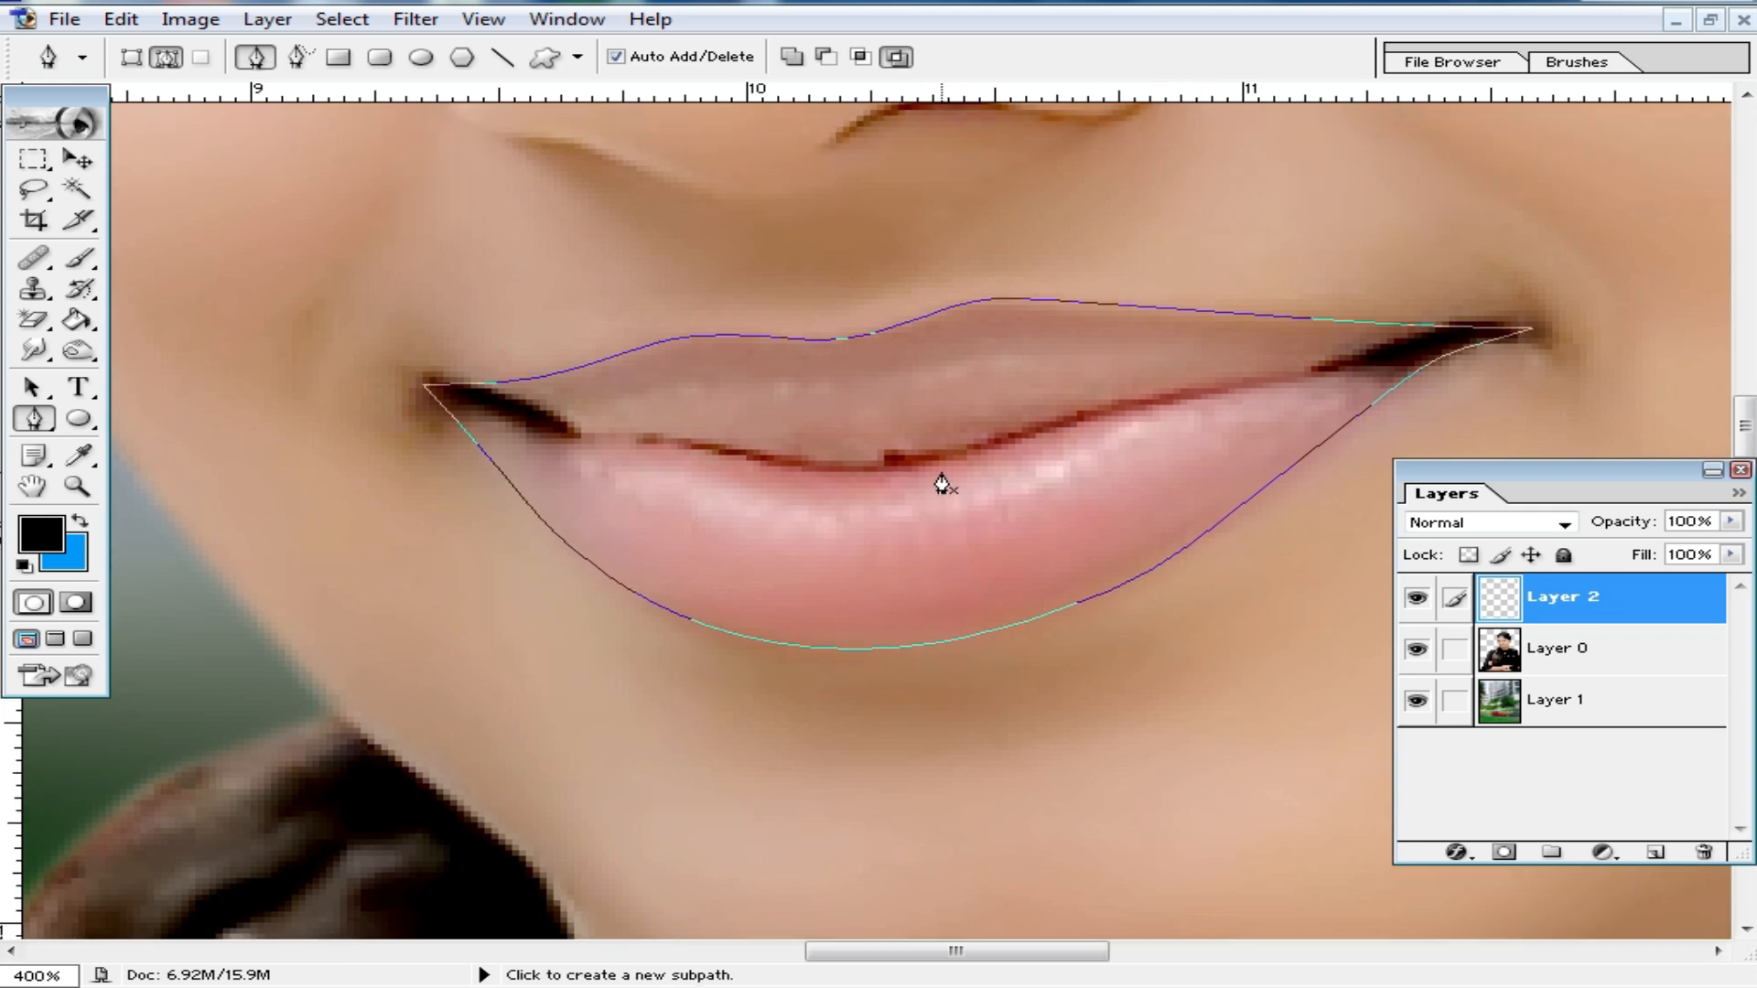
- Convert the lip path into a new anti-aliased selection with a feather radius of 1.5 pixels
{"action": "right_click", "coordinate": [942, 485]}
{"action": "left_click", "coordinate": [1009, 503]}
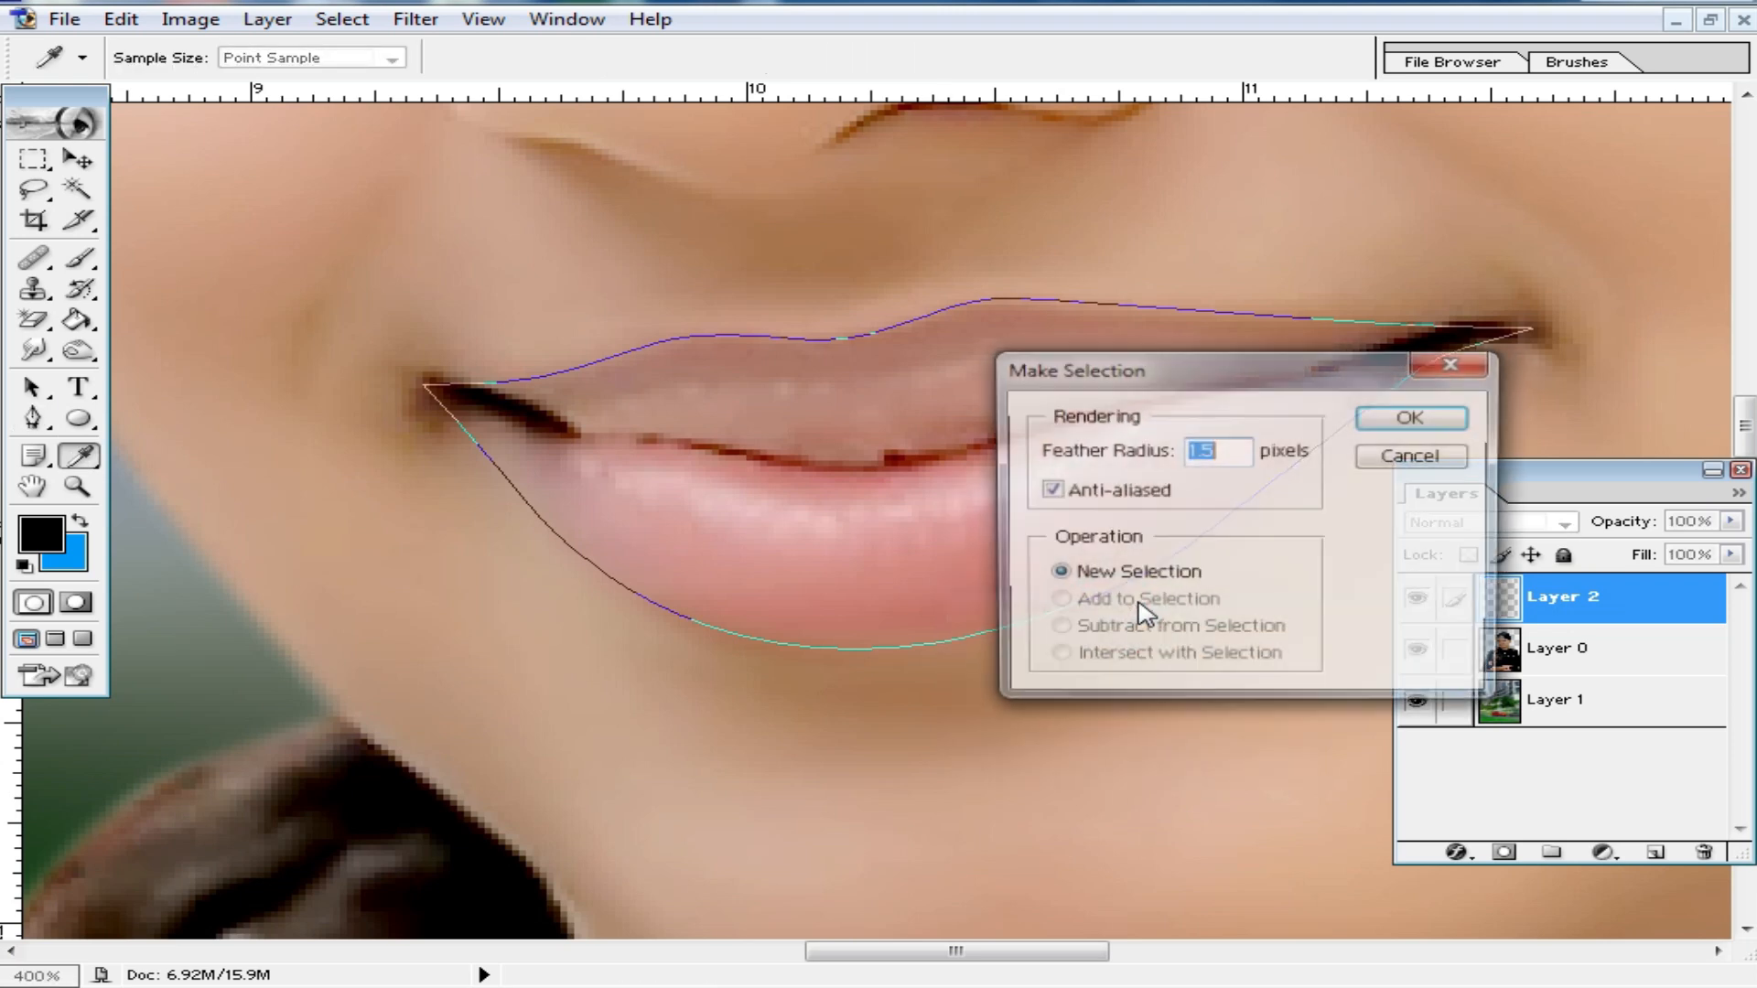
{"action": "left_click", "coordinate": [1432, 419]}
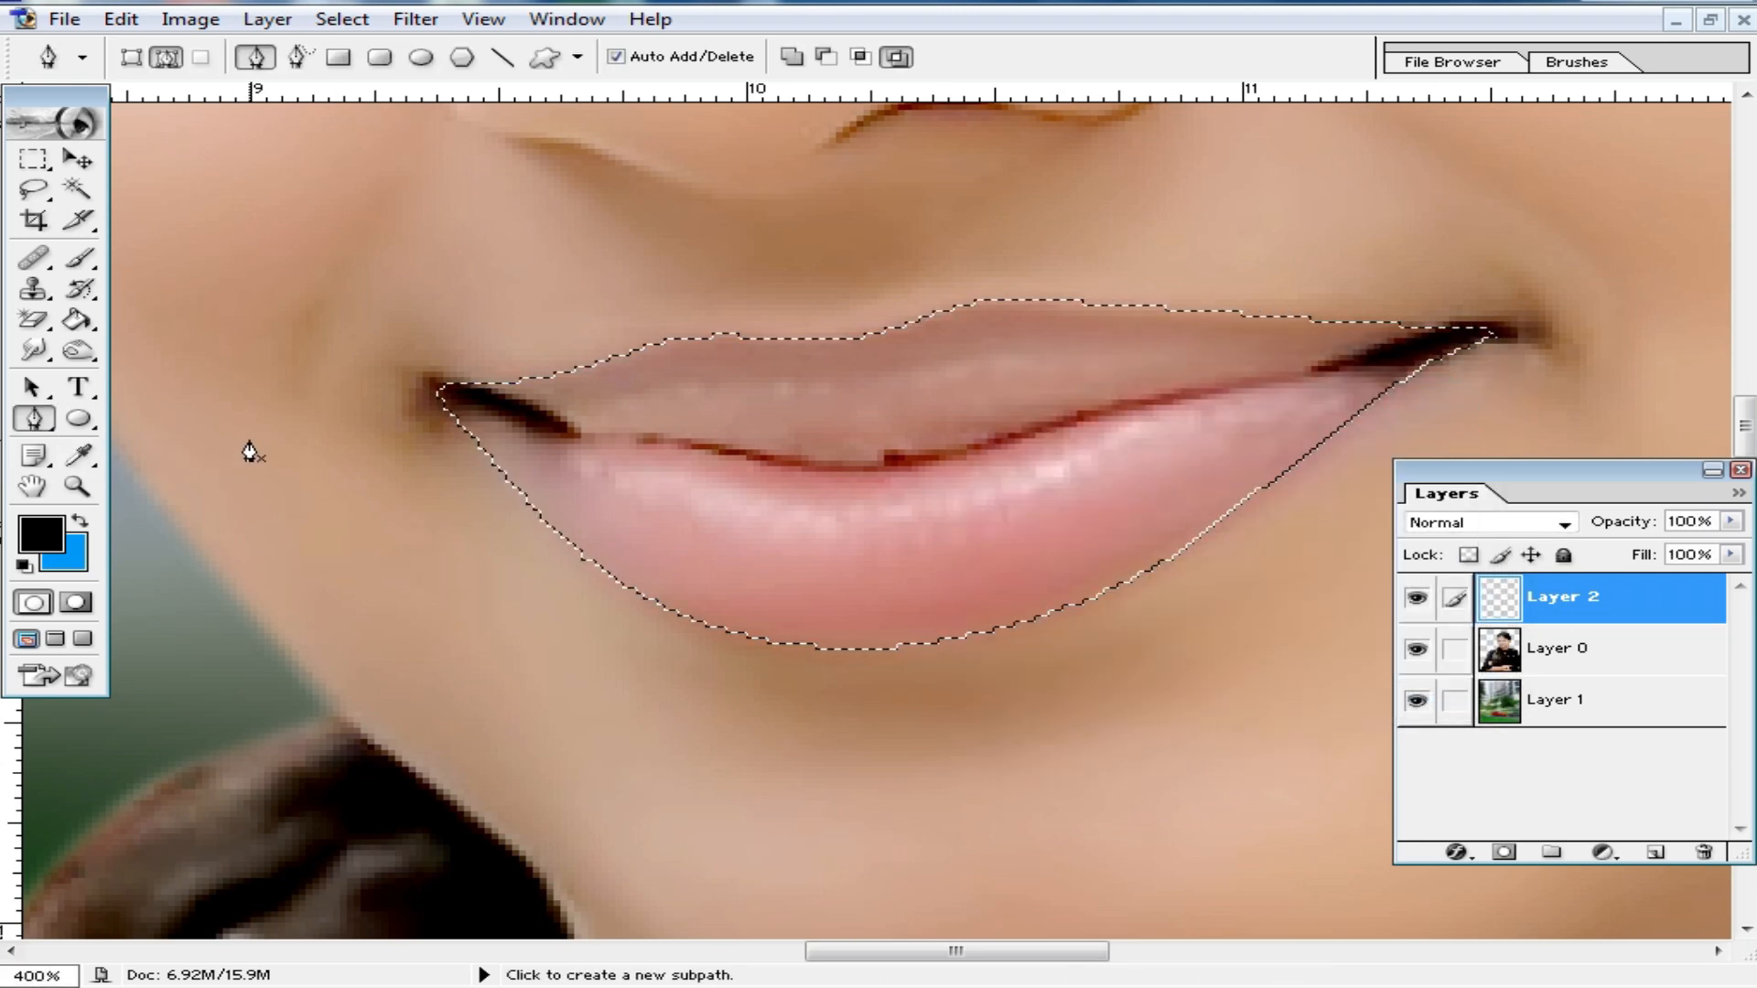
- Choose a bright red foreground color and fill the lip selection with it on the new layer using the Paint Bucket
{"action": "left_click_drag", "start_coordinate": [76, 320], "coordinate": [361, 373]}
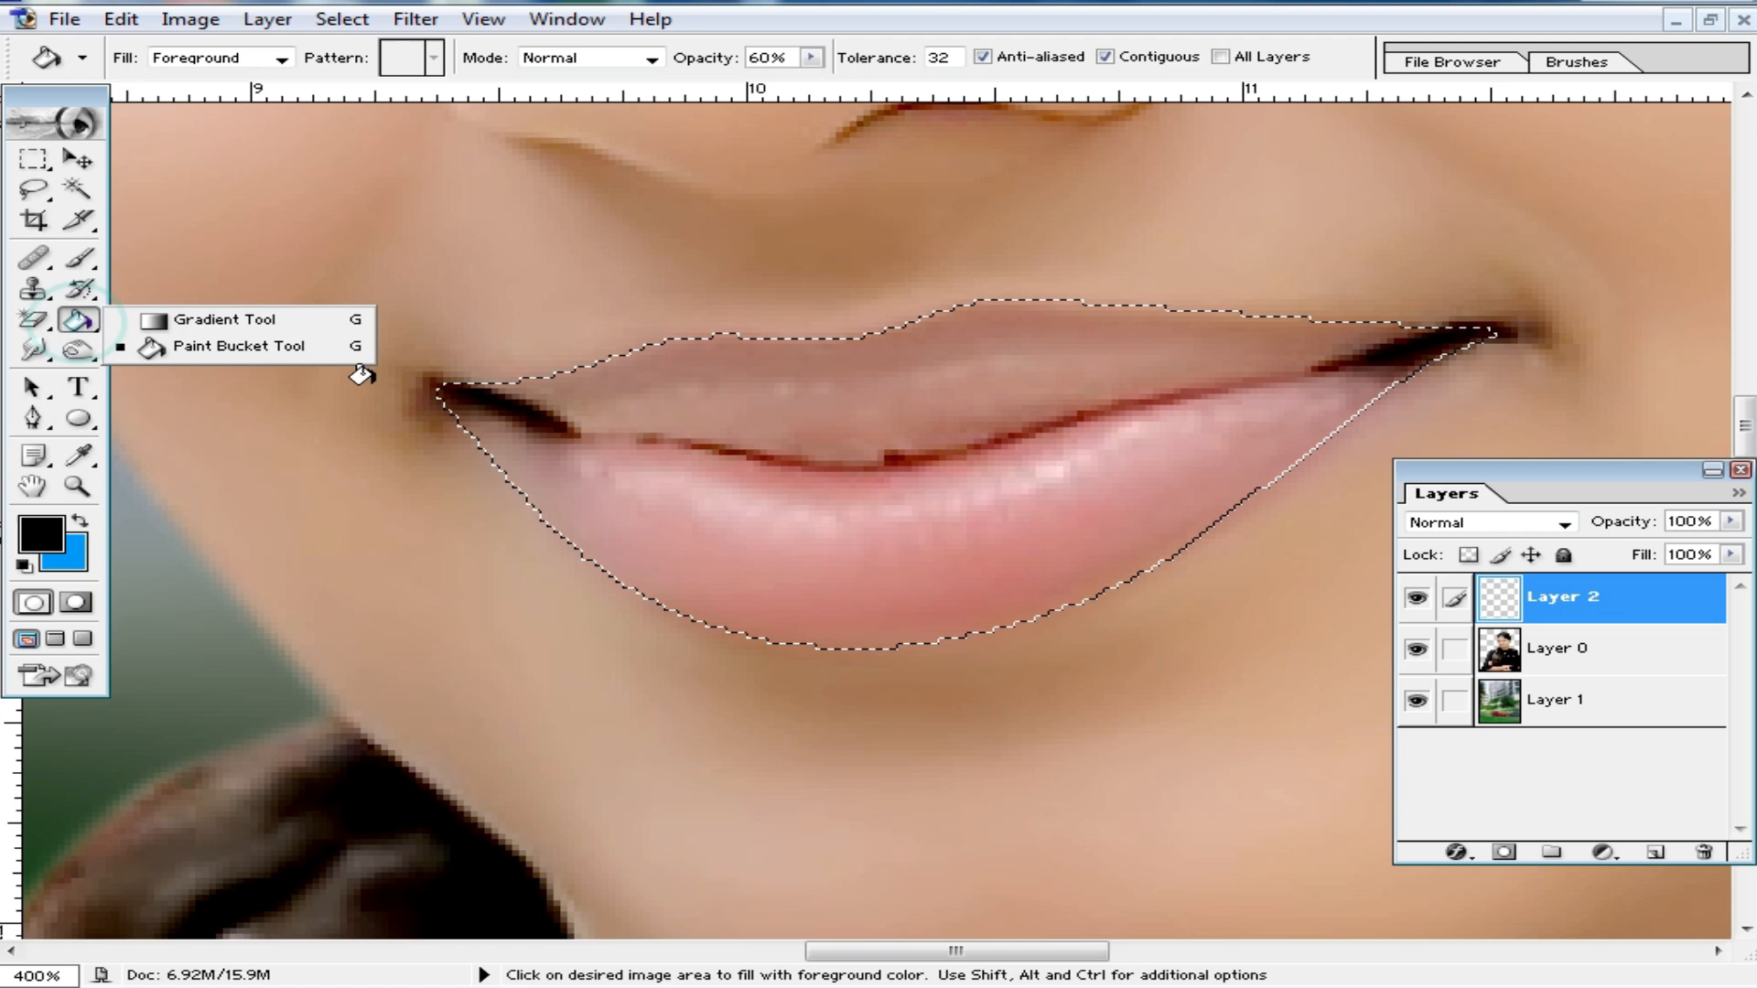
{"action": "left_click", "coordinate": [743, 412]}
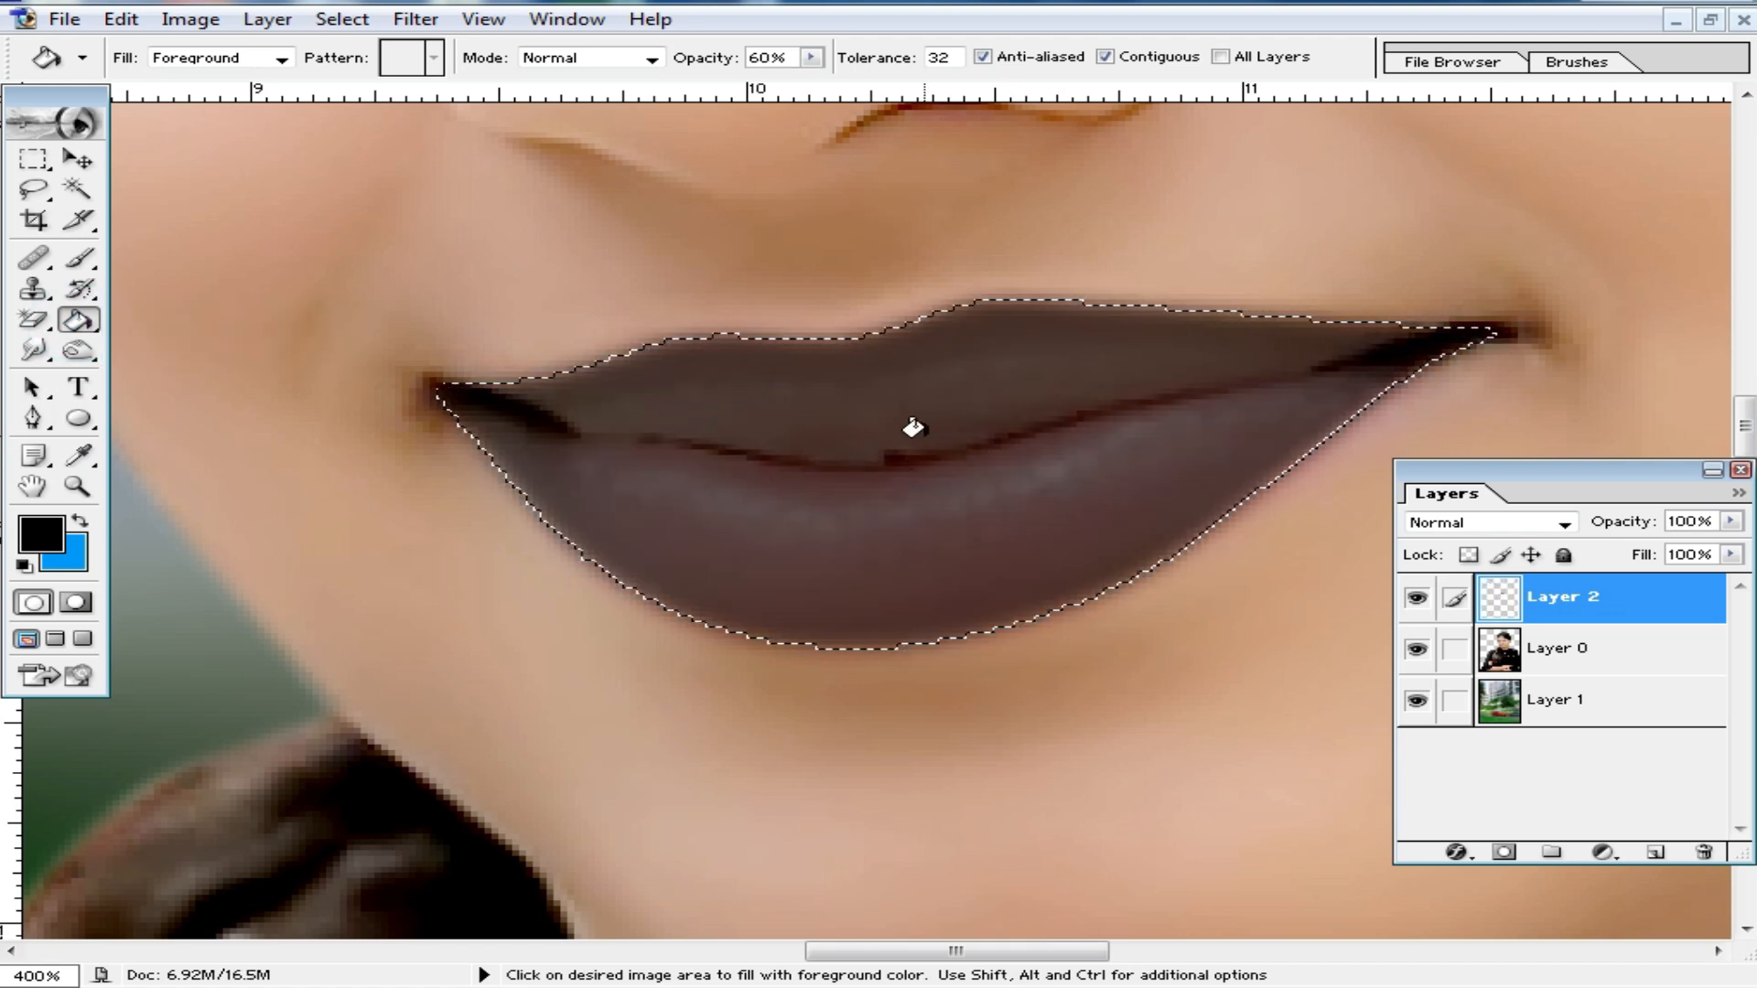
{"action": "key", "text": "ctrl+z"}
{"action": "left_click", "coordinate": [41, 533]}
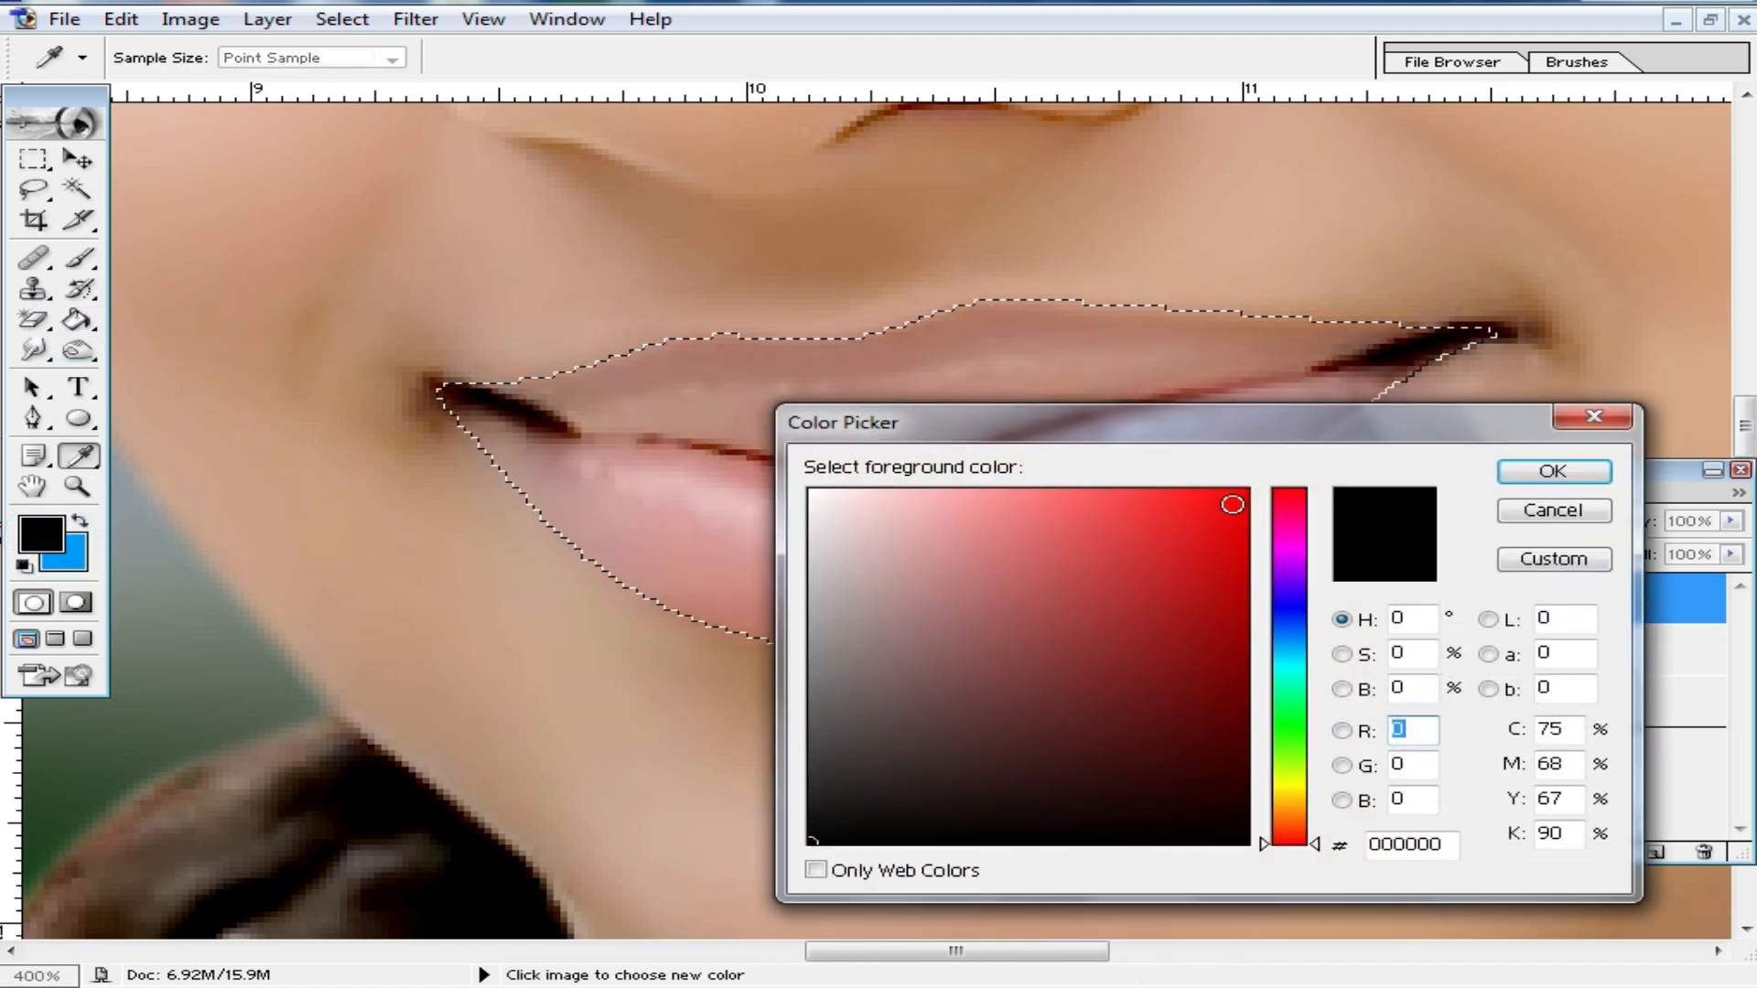
{"action": "left_click", "coordinate": [1235, 502]}
{"action": "left_click", "coordinate": [1568, 469]}
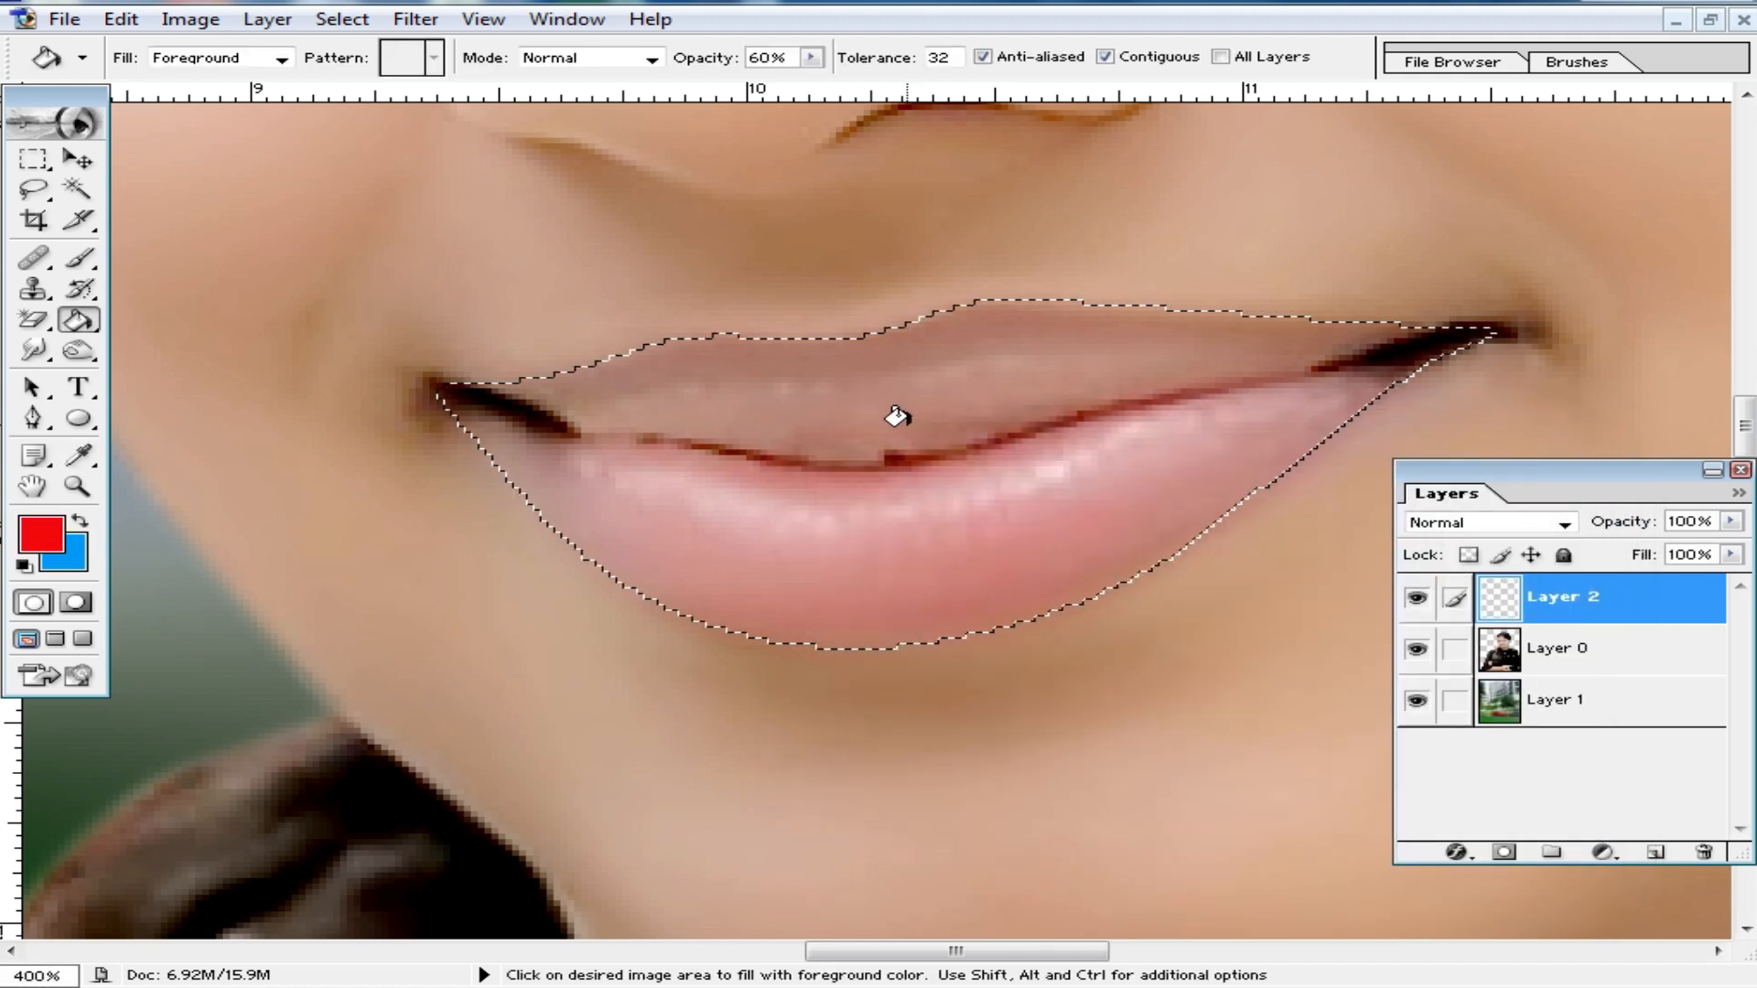
{"action": "left_click", "coordinate": [898, 417]}
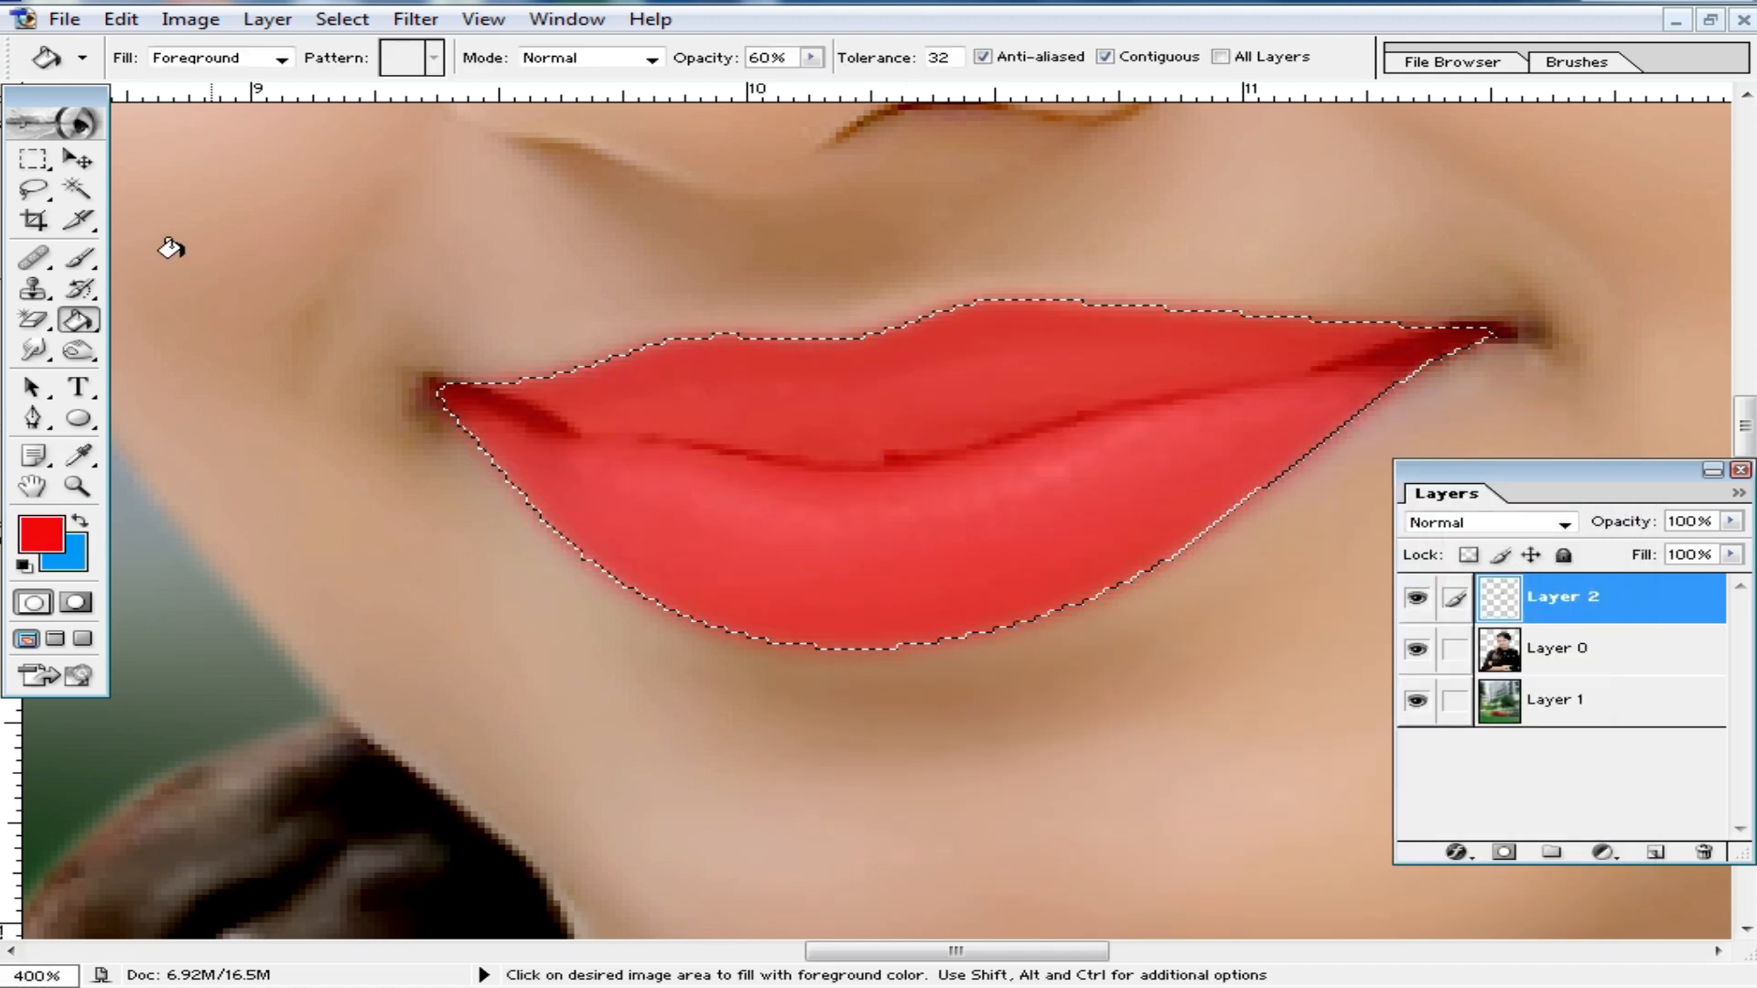
- Set the red lip layer's blend mode to Soft Light and deselect the lips
{"action": "left_click", "coordinate": [78, 159]}
{"action": "scroll", "coordinate": [1153, 494], "scroll_direction": "up", "scroll_amount": 2}
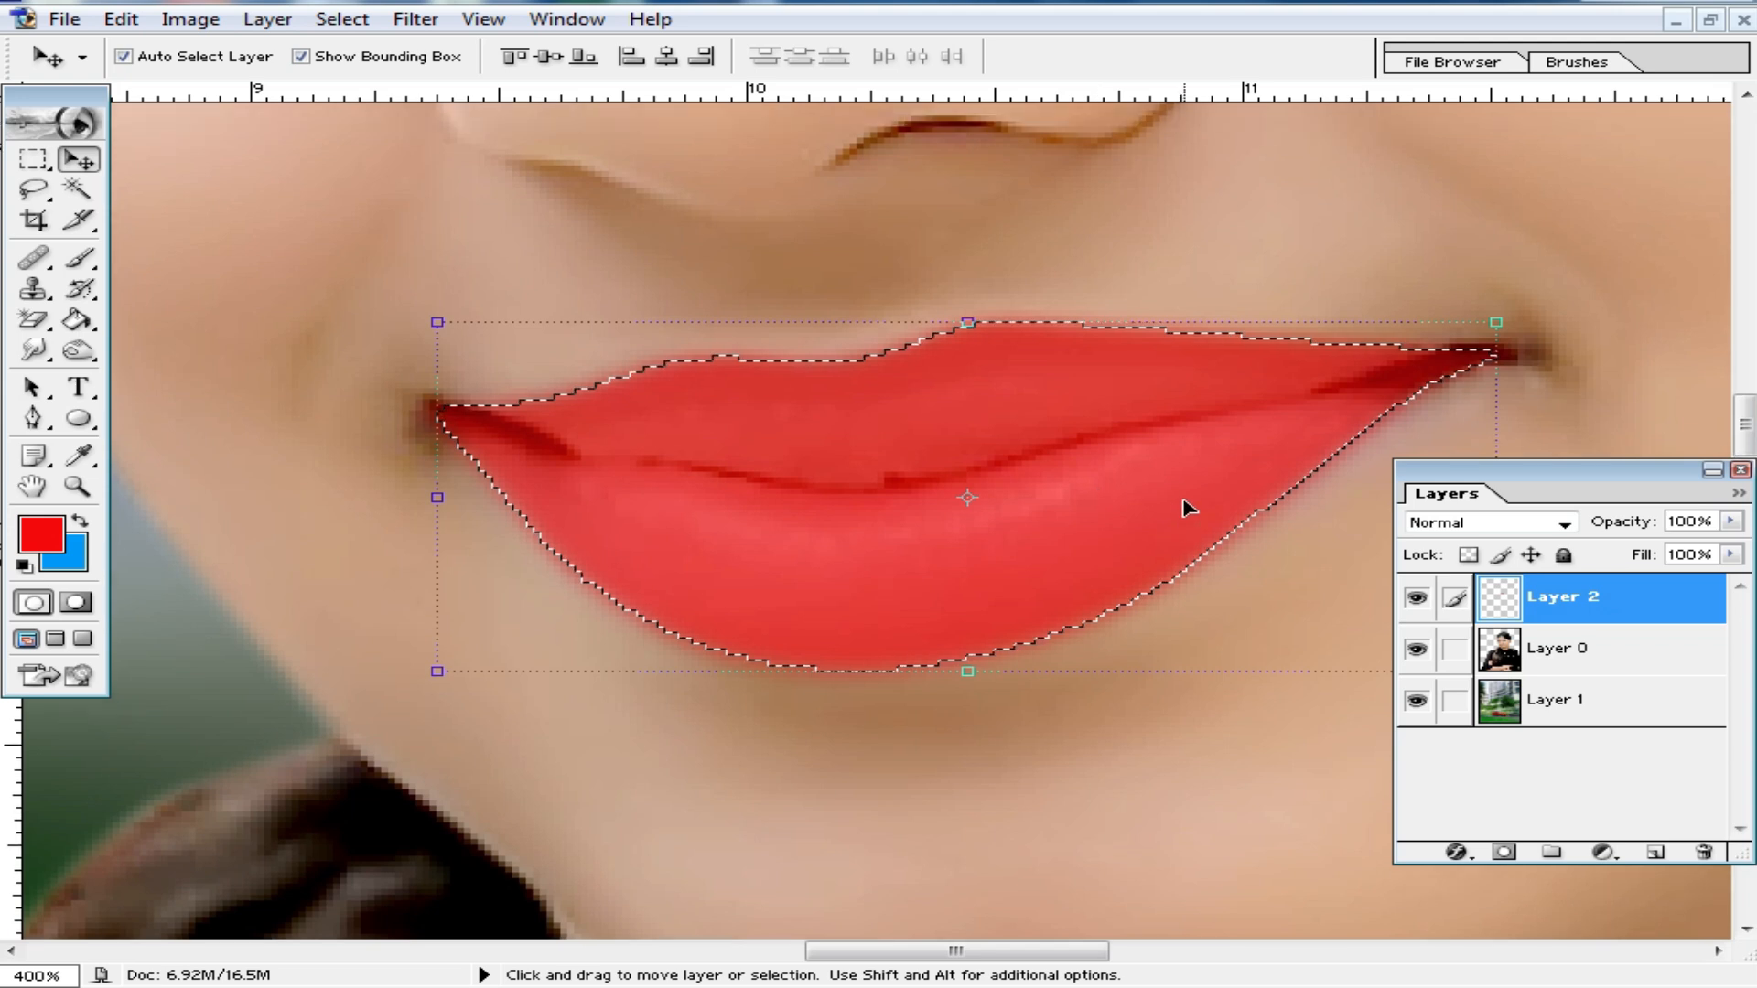
{"action": "left_click", "coordinate": [73, 156]}
{"action": "left_click", "coordinate": [1565, 524]}
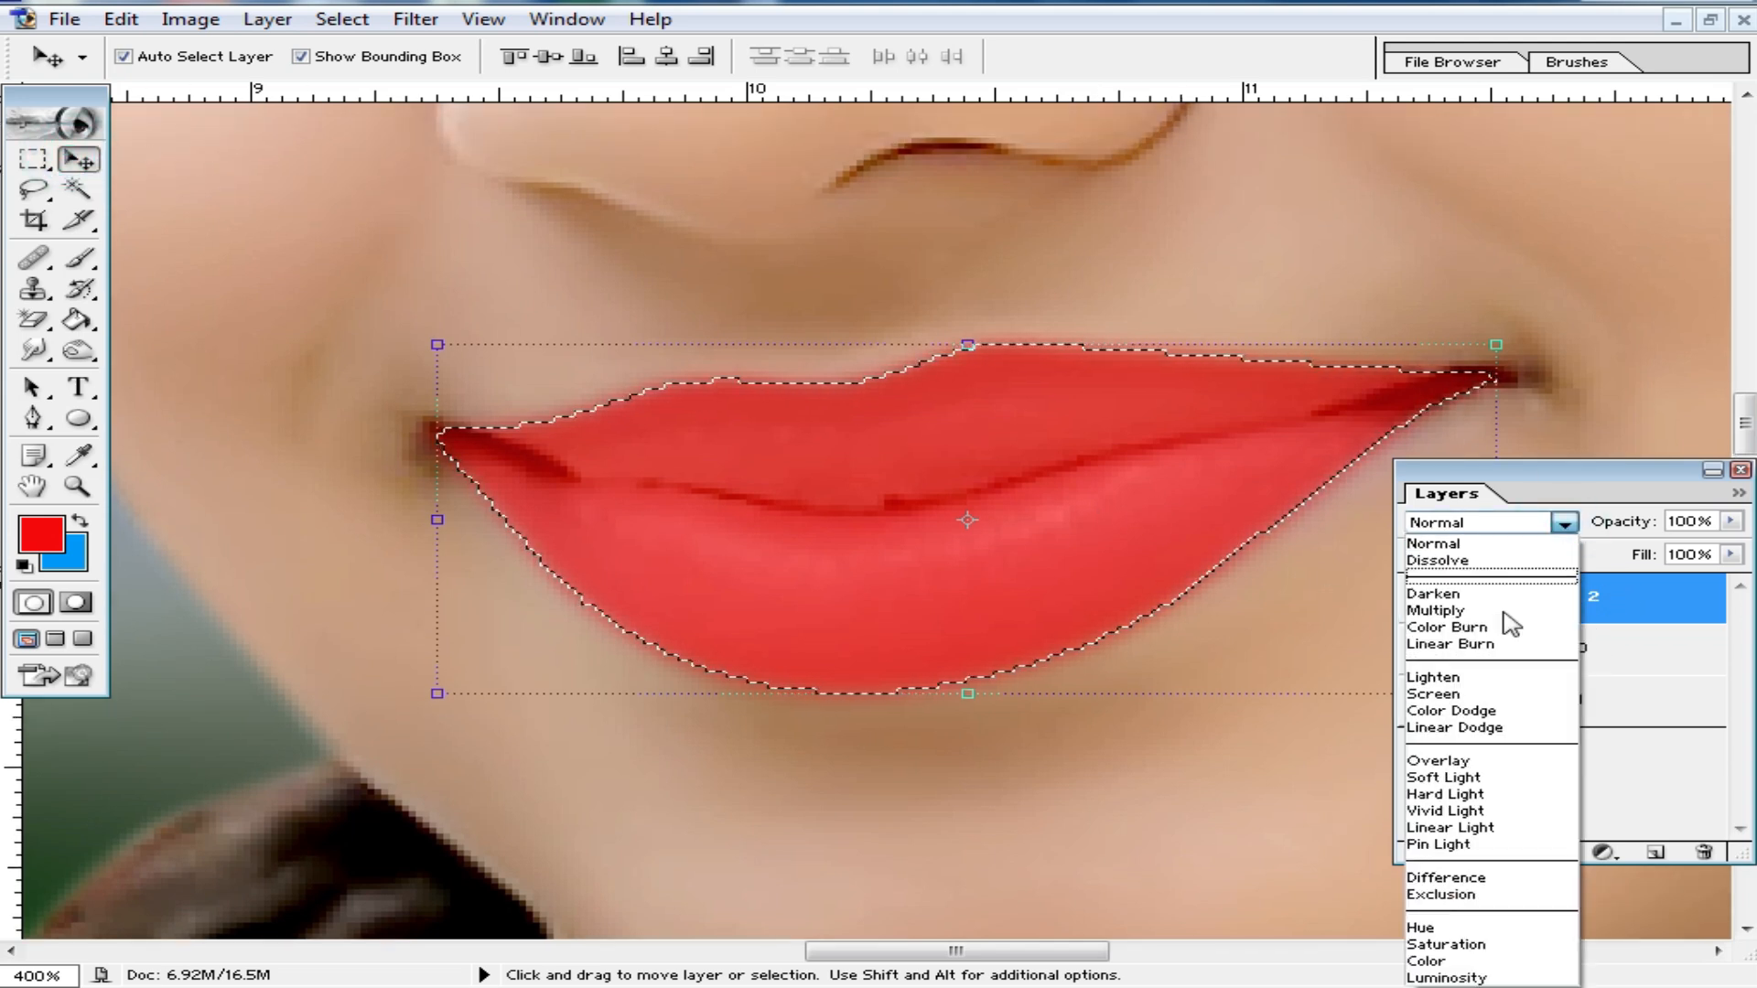
{"action": "left_click", "coordinate": [1487, 777]}
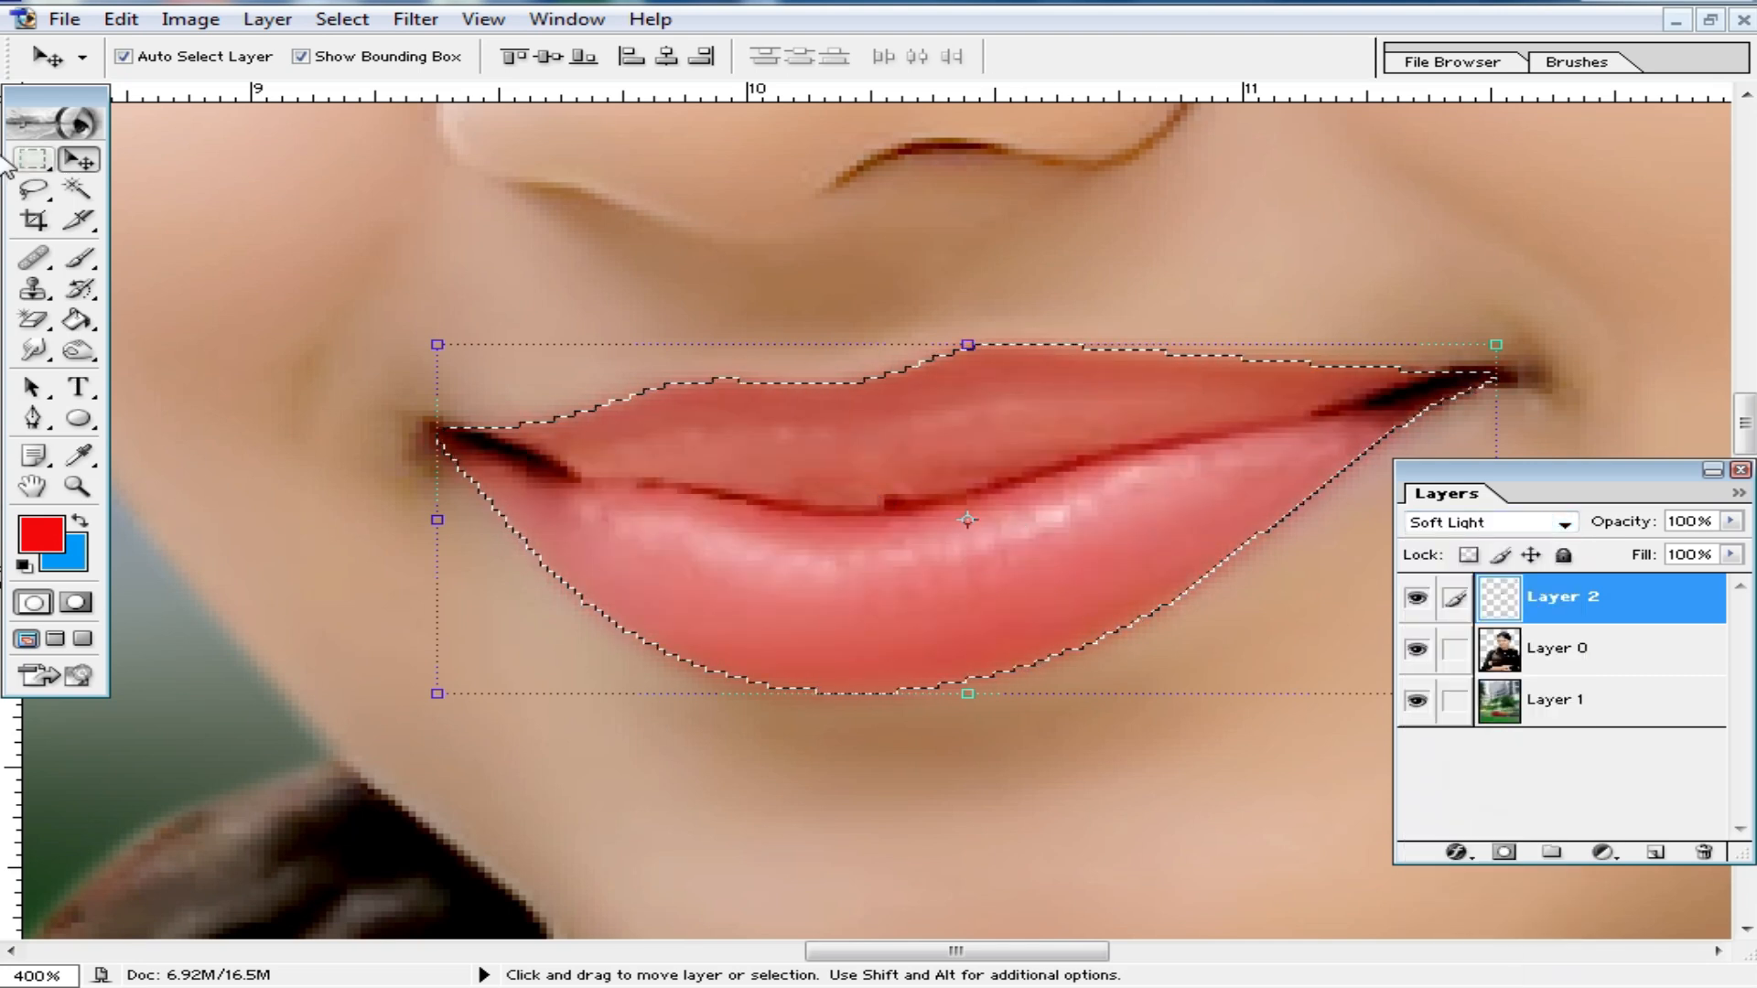
{"action": "left_click", "coordinate": [33, 159]}
{"action": "left_click", "coordinate": [431, 193]}
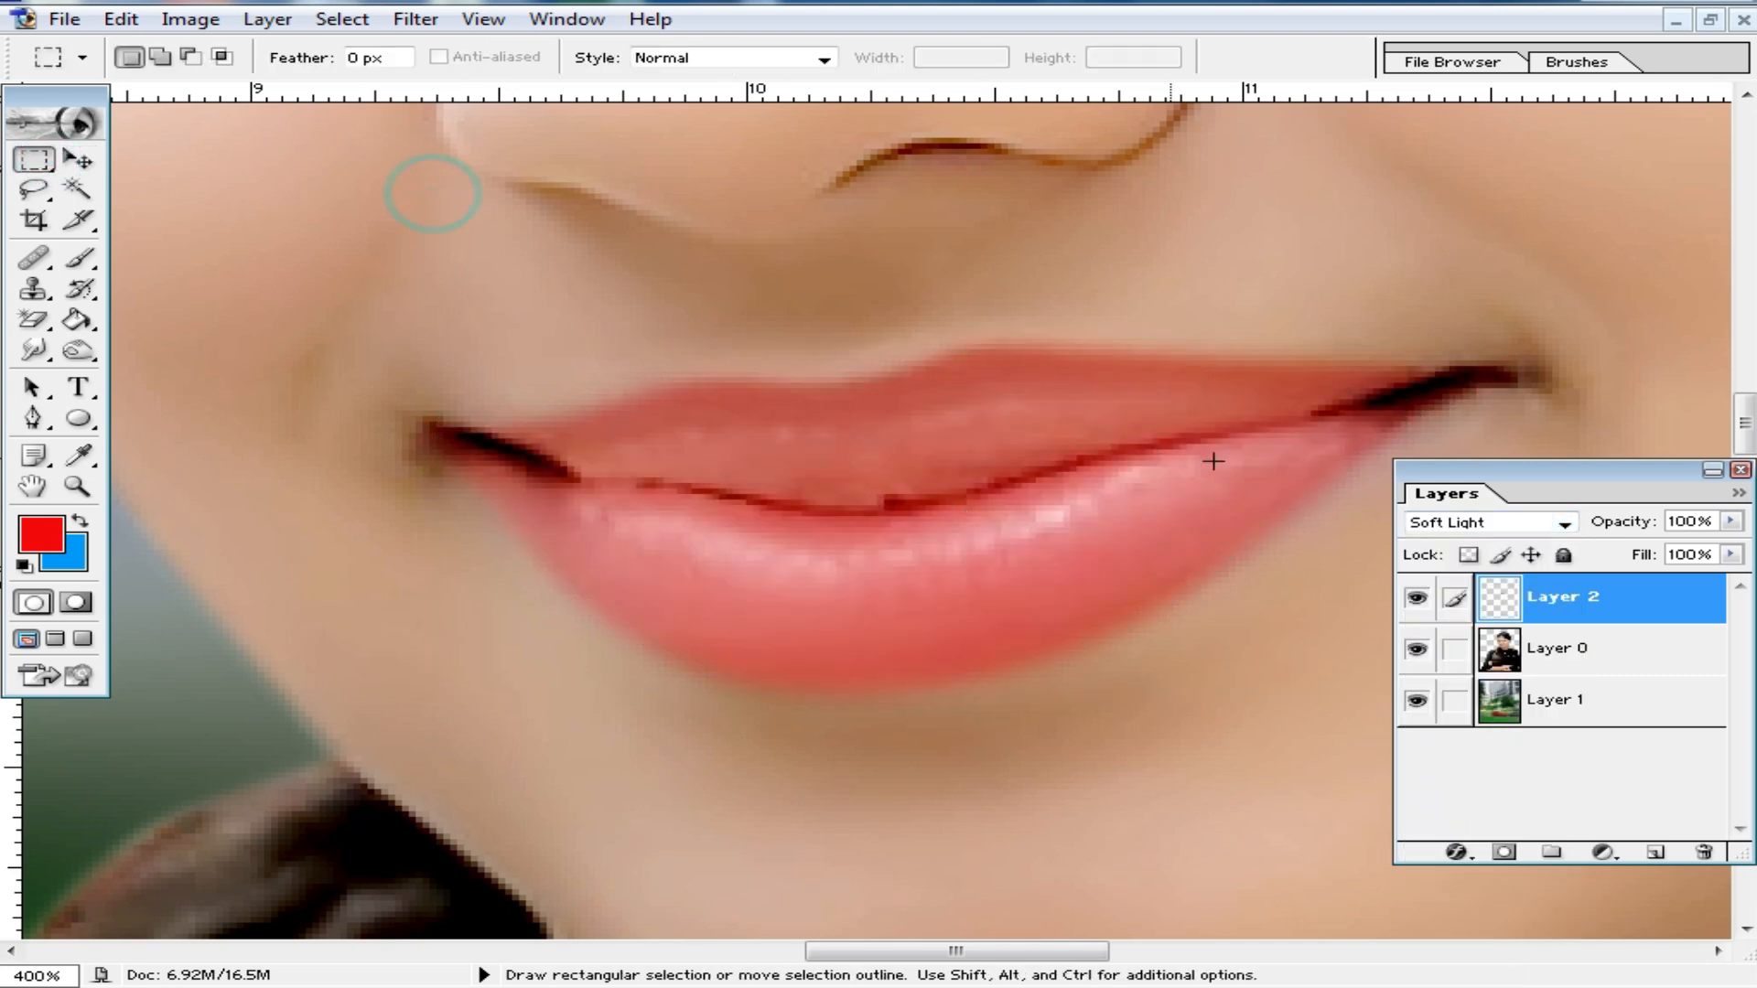
- In the lip layer's Blending Options, set the Underlying Layer range of Blend If to 37 and 198
{"action": "left_click", "coordinate": [79, 159]}
{"action": "left_click", "coordinate": [1004, 533], "text": "alt"}
{"action": "left_click", "coordinate": [988, 599], "text": "alt"}
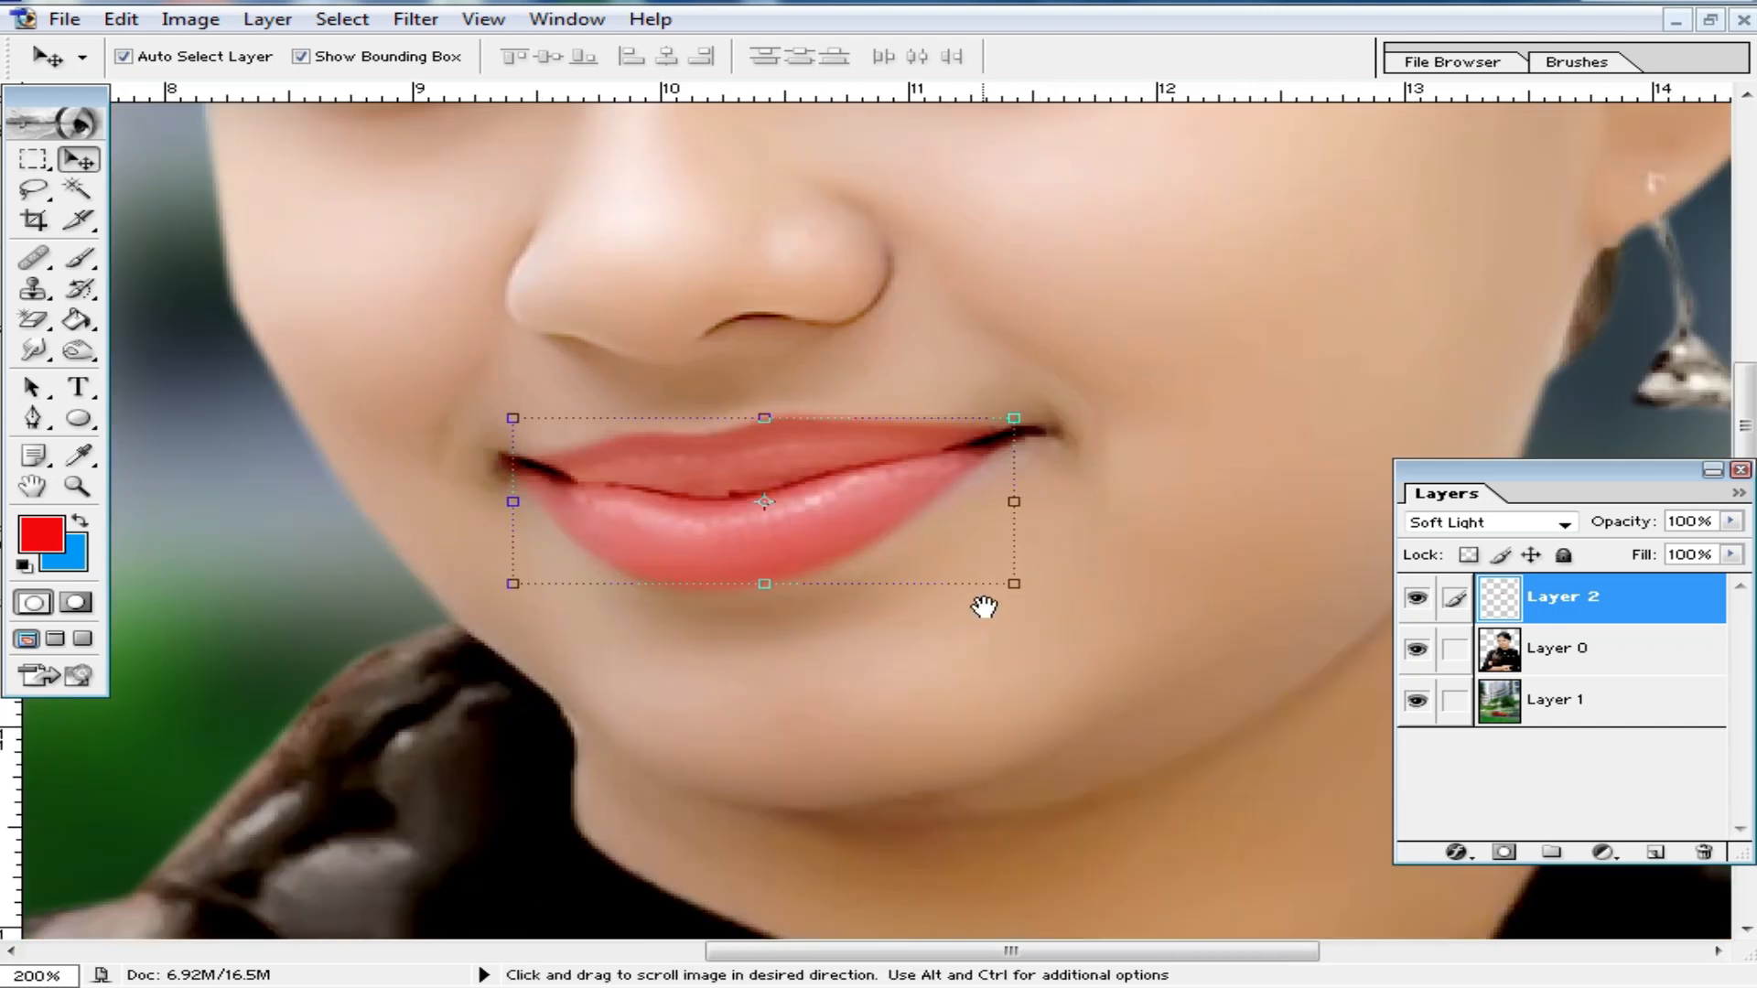
{"action": "right_click", "coordinate": [1577, 590]}
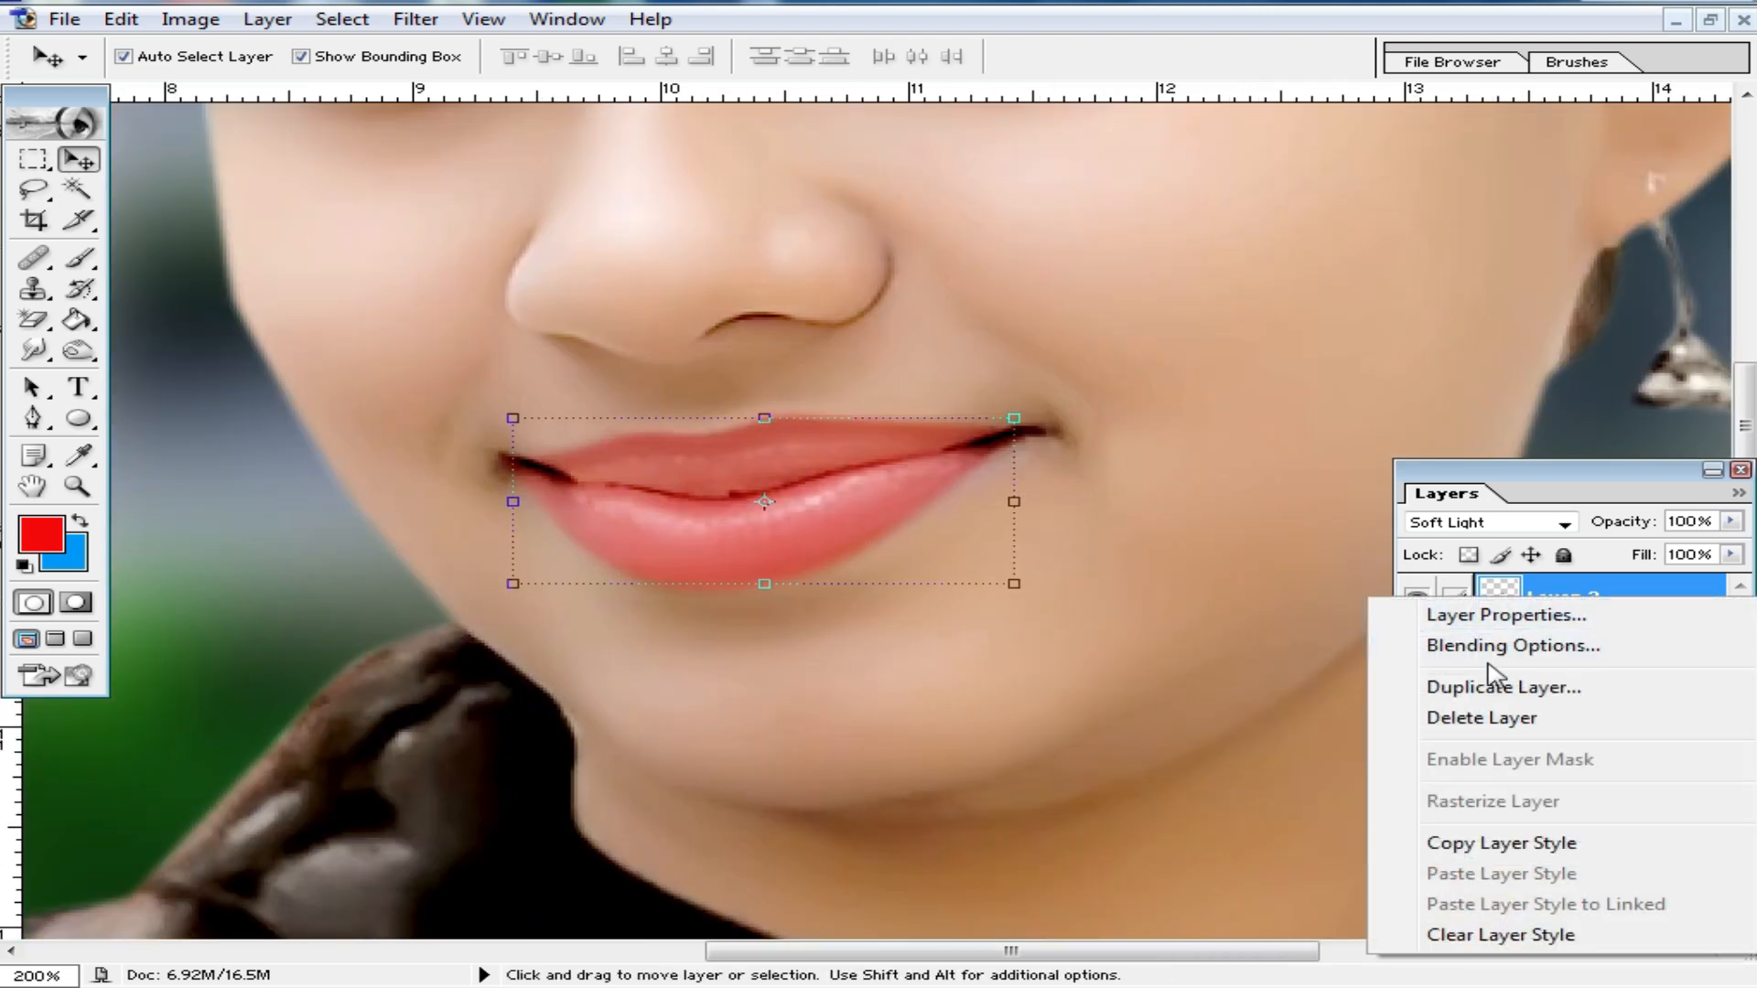
{"action": "left_click", "coordinate": [1471, 655]}
{"action": "right_click", "coordinate": [1597, 604]}
{"action": "left_click", "coordinate": [1455, 649]}
{"action": "left_click_drag", "start_coordinate": [1096, 465], "coordinate": [1281, 195]}
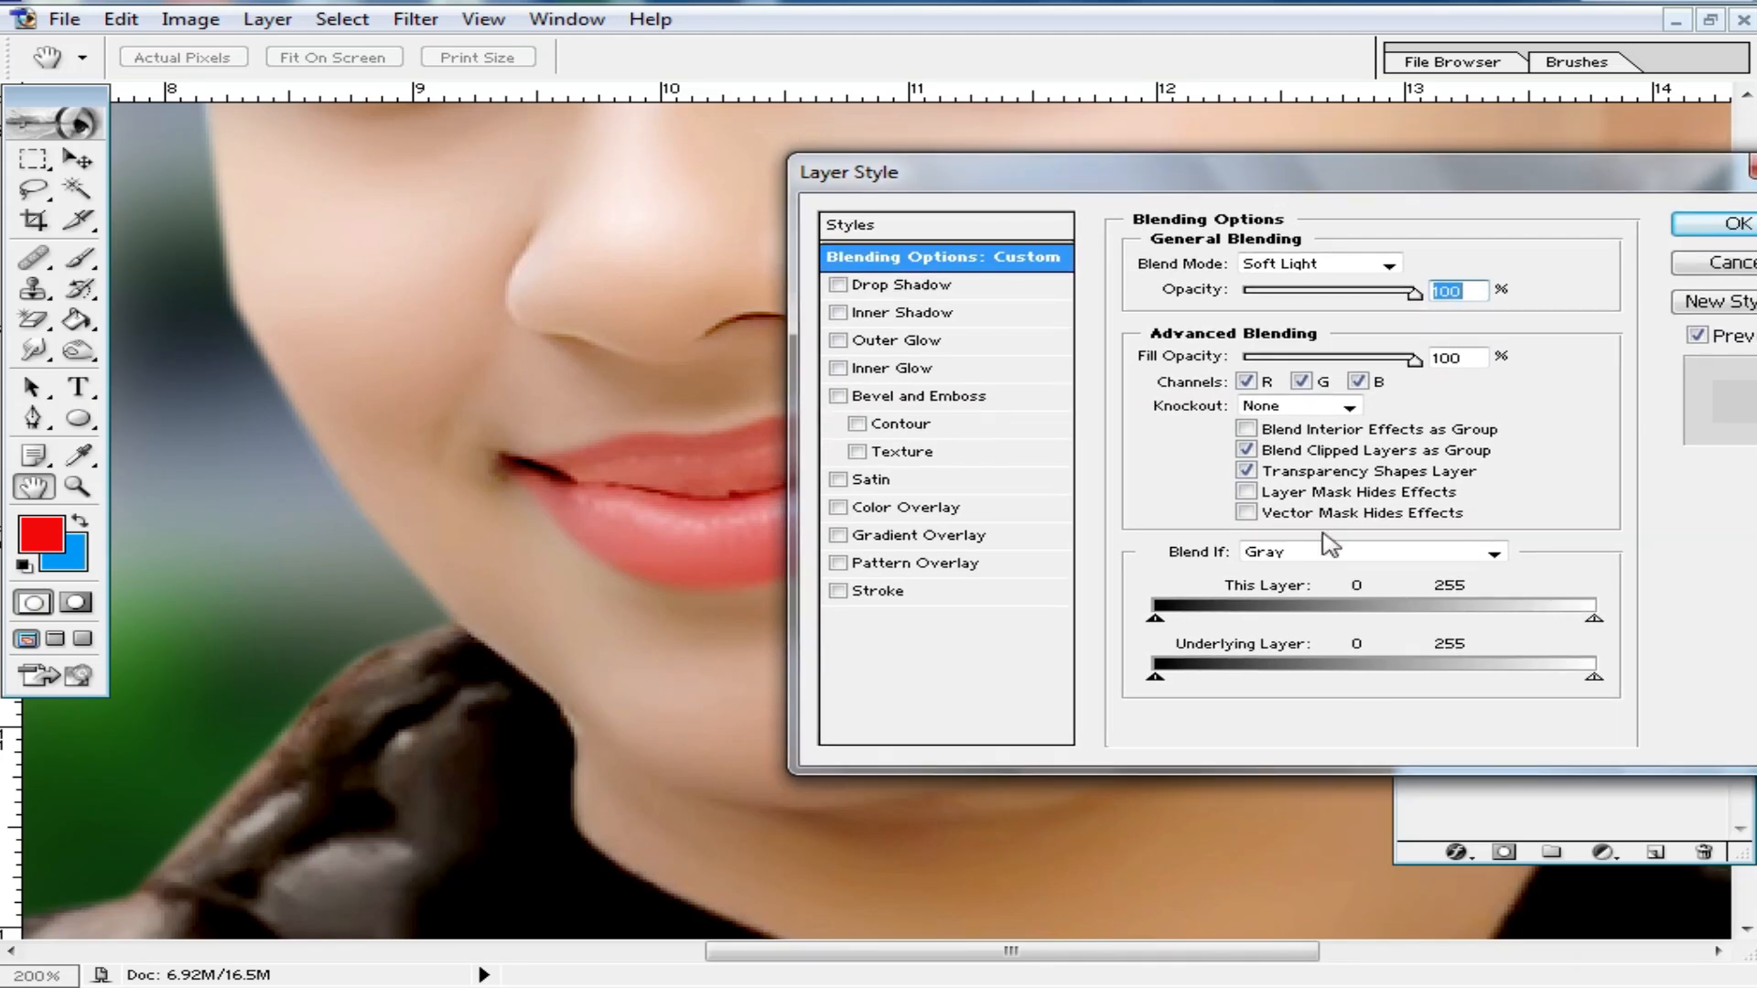
{"action": "left_click_drag", "start_coordinate": [1596, 679], "coordinate": [1515, 679]}
{"action": "left_click_drag", "start_coordinate": [1158, 683], "coordinate": [1219, 681]}
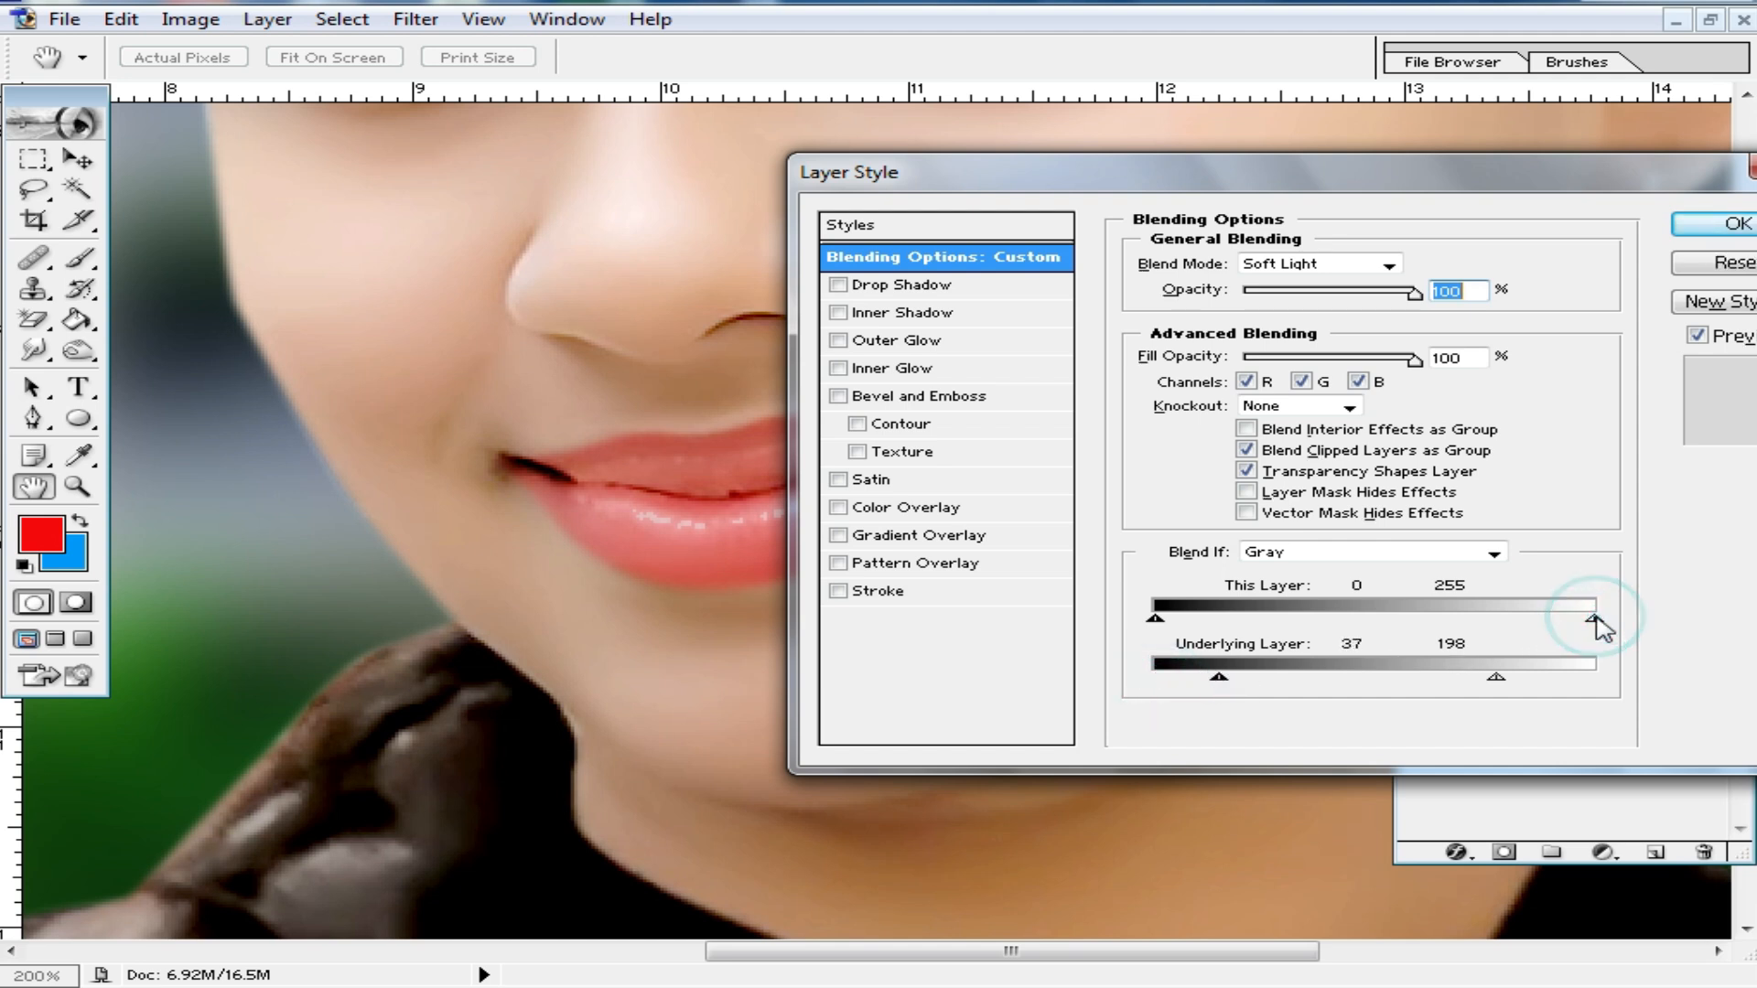
- Split the highlight slider of the lip layer's This Layer range to about 226/255, fine-tune the other Blend If sliders and apply
{"action": "left_click_drag", "start_coordinate": [1596, 620], "coordinate": [1567, 619], "text": "alt"}
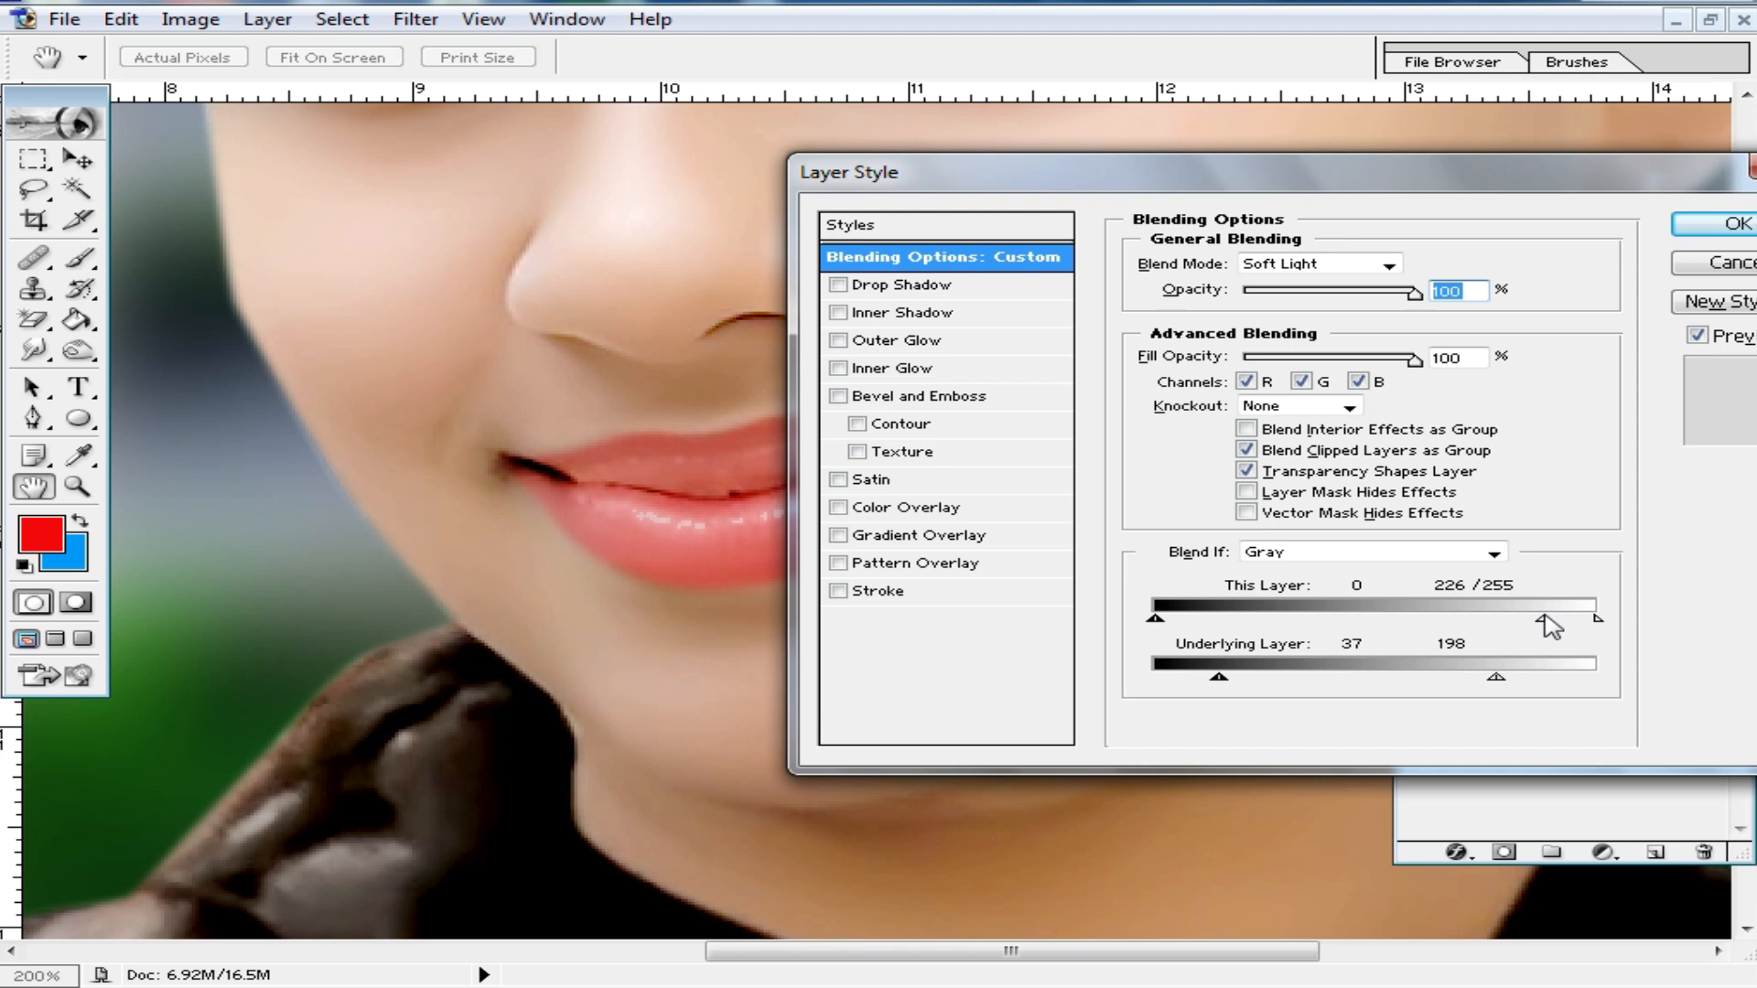
{"action": "left_click_drag", "start_coordinate": [1160, 620], "coordinate": [1284, 617], "text": "alt"}
{"action": "left_click_drag", "start_coordinate": [1502, 682], "coordinate": [1487, 678]}
{"action": "left_click", "coordinate": [1718, 229]}
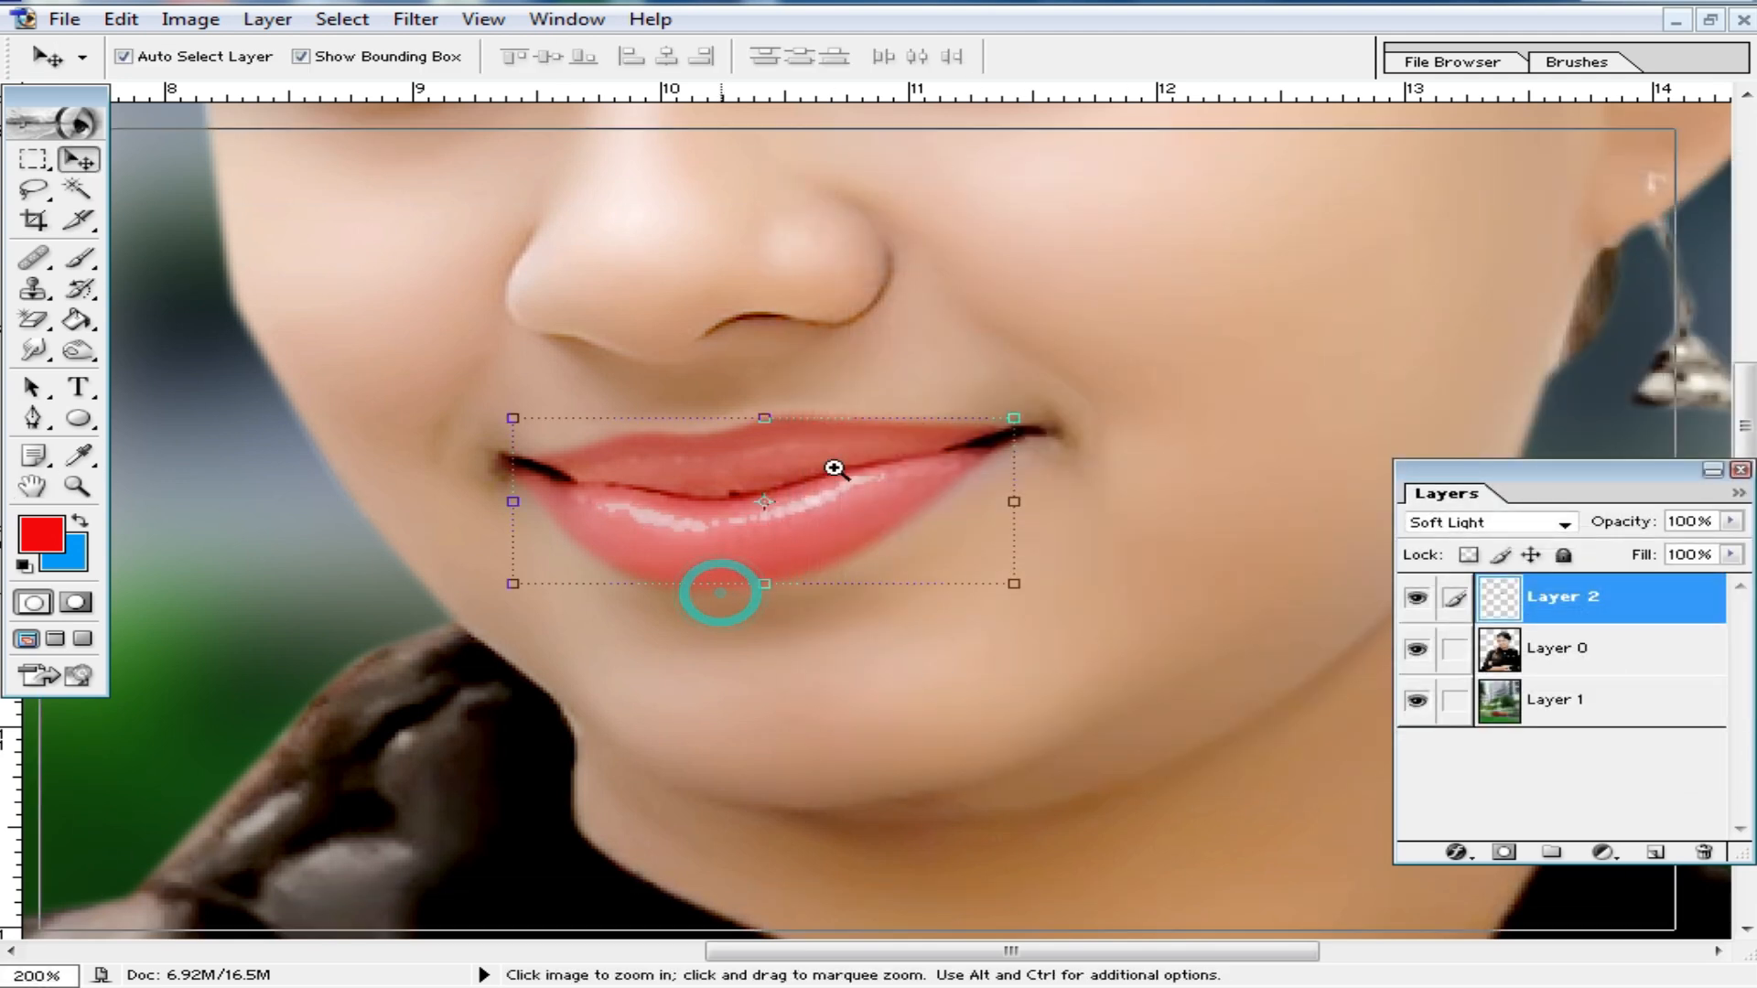
- Examine the red lip coloring up close and against the whole portrait, keeping the lip layer active
{"action": "left_click", "coordinate": [833, 467], "text": "ctrl"}
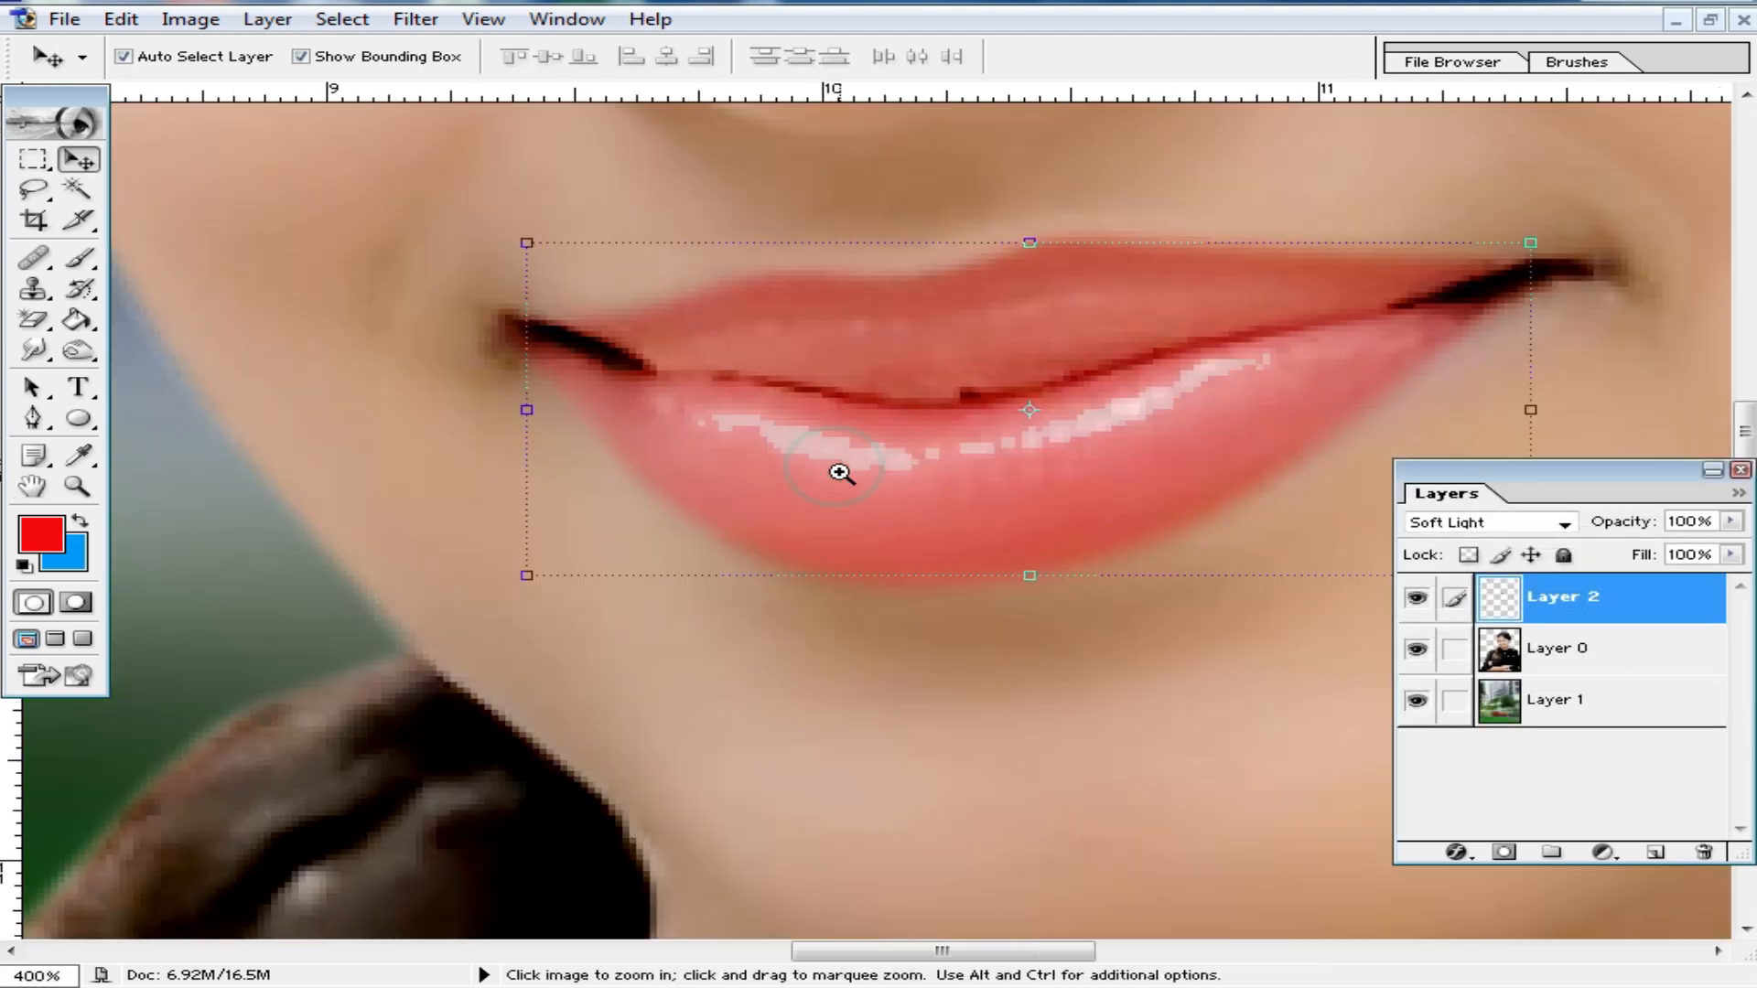
{"action": "left_click", "coordinate": [1067, 465], "text": "ctrl+alt"}
{"action": "left_click", "coordinate": [1061, 466], "text": "ctrl+alt"}
{"action": "left_click", "coordinate": [1062, 465], "text": "ctrl+alt"}
{"action": "left_click", "coordinate": [969, 483]}
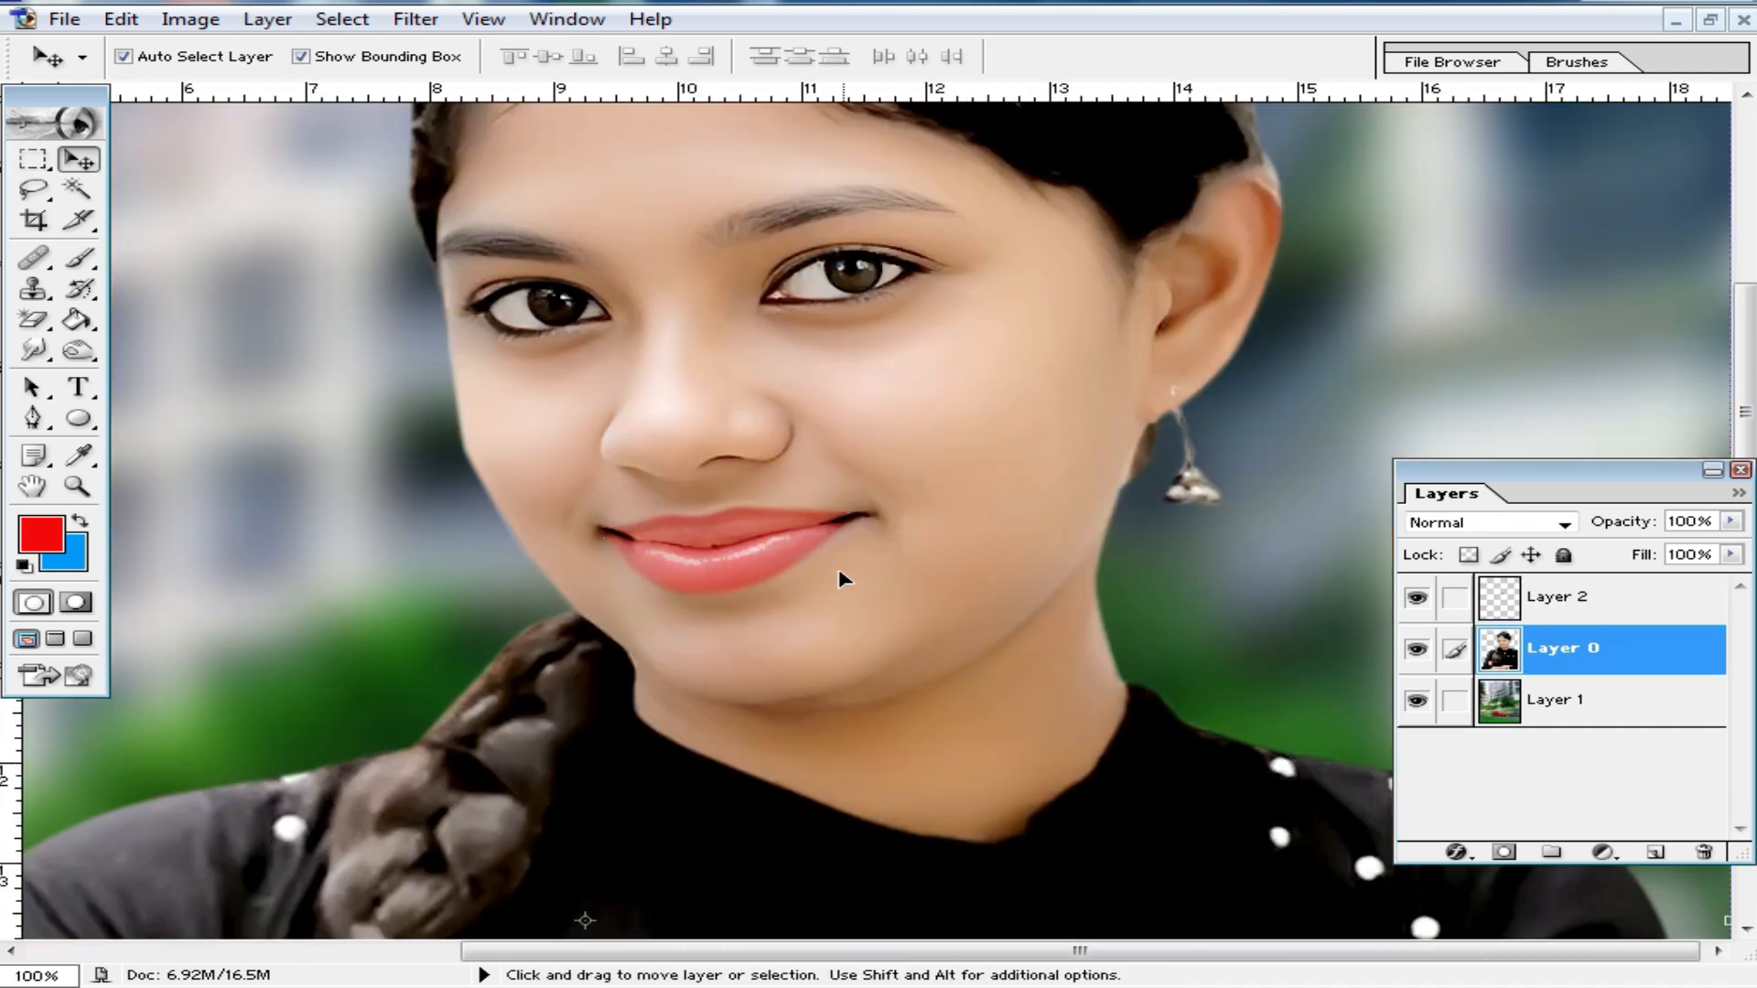
{"action": "left_click", "coordinate": [729, 537], "text": "ctrl"}
{"action": "left_click", "coordinate": [1000, 635], "text": "ctrl"}
{"action": "left_click", "coordinate": [1039, 561], "text": "ctrl"}
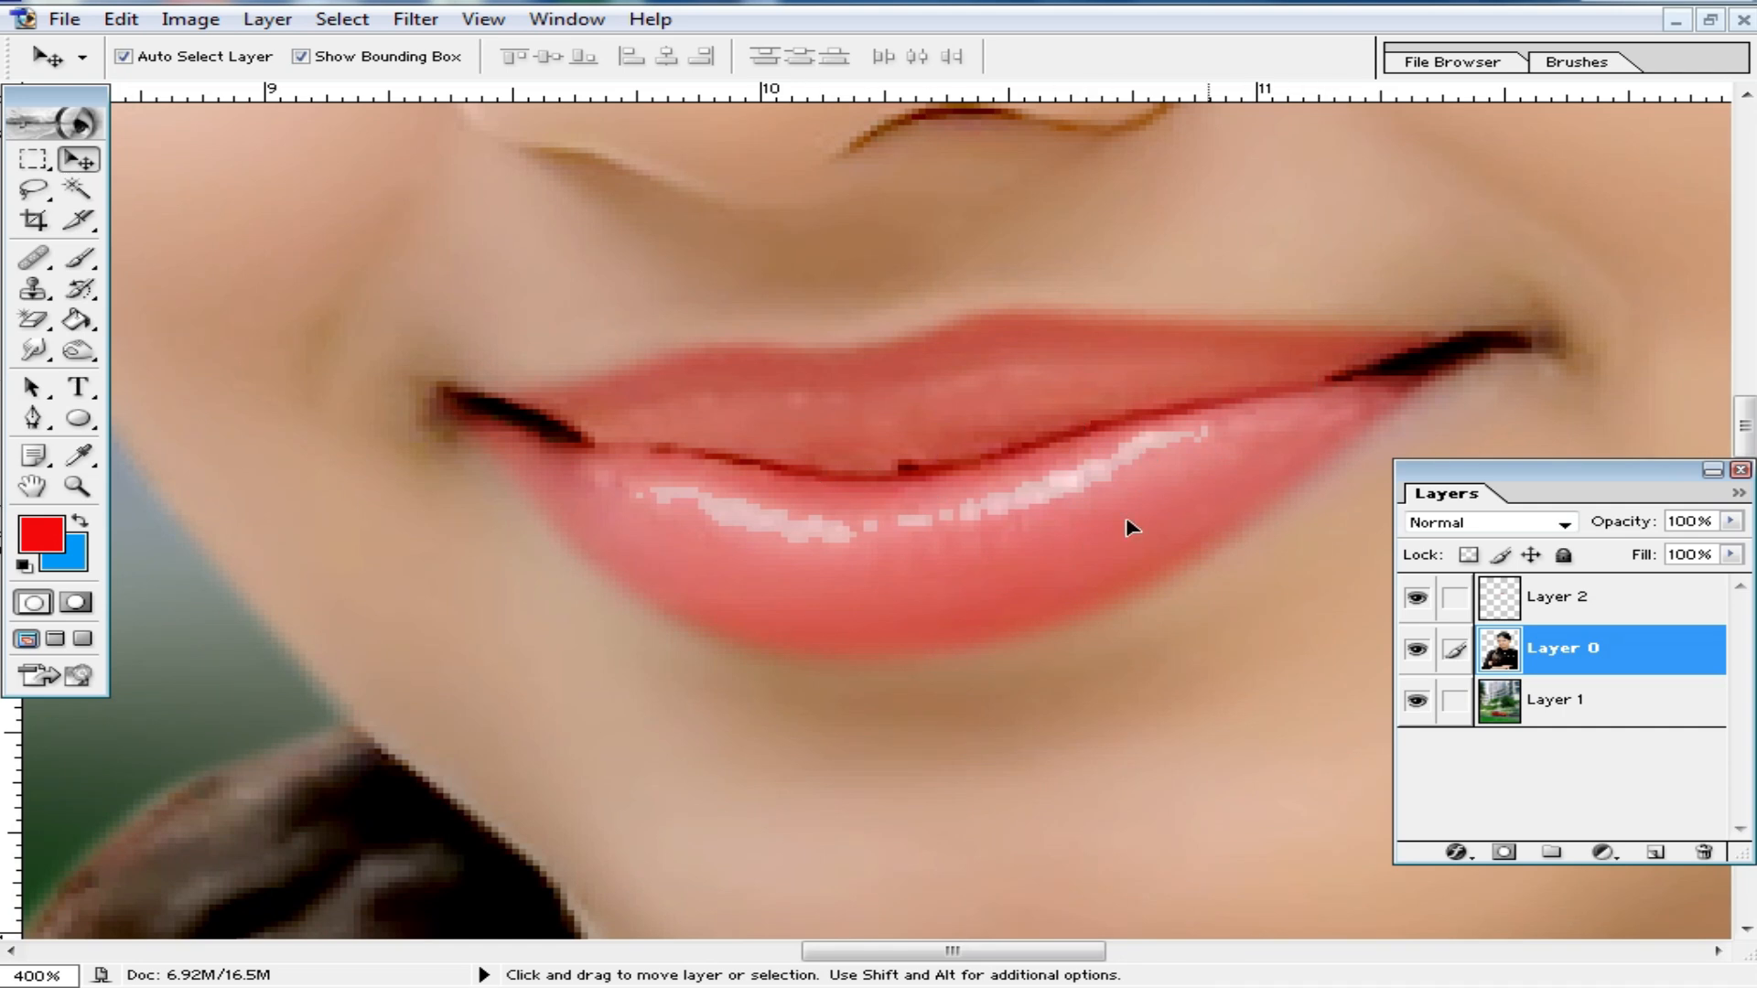
{"action": "left_click", "coordinate": [1577, 608]}
{"action": "scroll", "coordinate": [1034, 512], "scroll_direction": "down", "scroll_amount": 4}
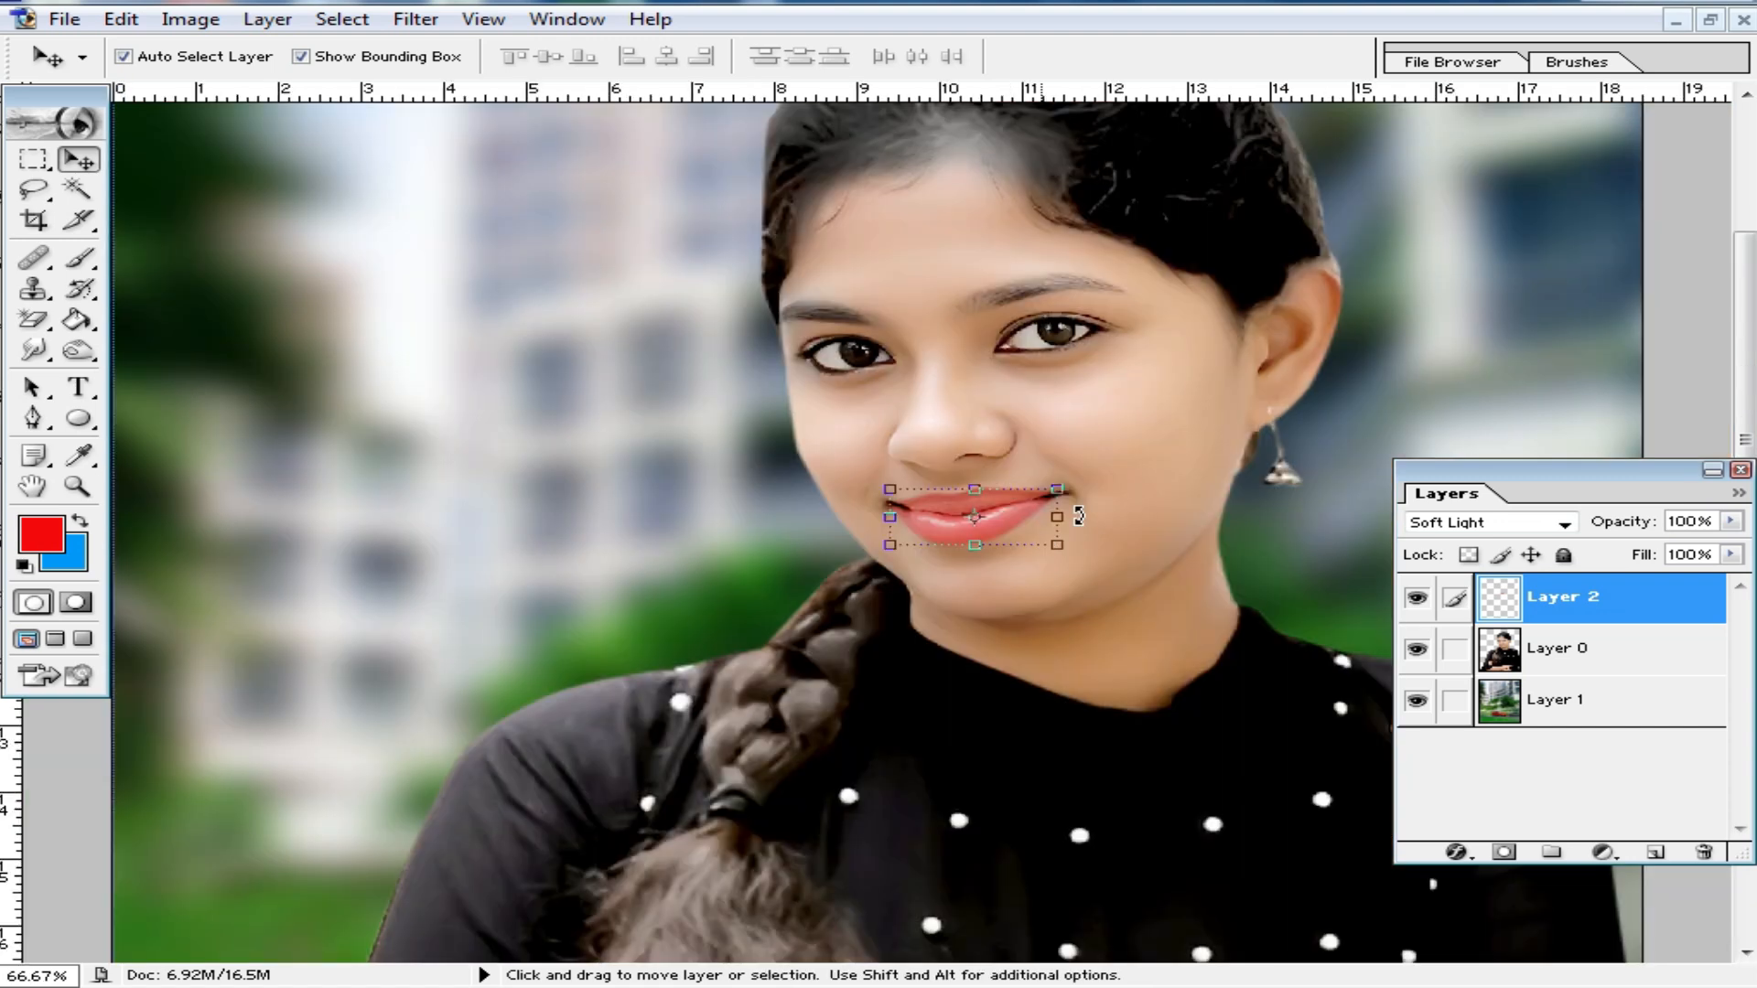
{"action": "scroll", "coordinate": [1078, 513], "scroll_direction": "up", "scroll_amount": 3}
{"action": "scroll", "coordinate": [1052, 518], "scroll_direction": "down", "scroll_amount": 4}
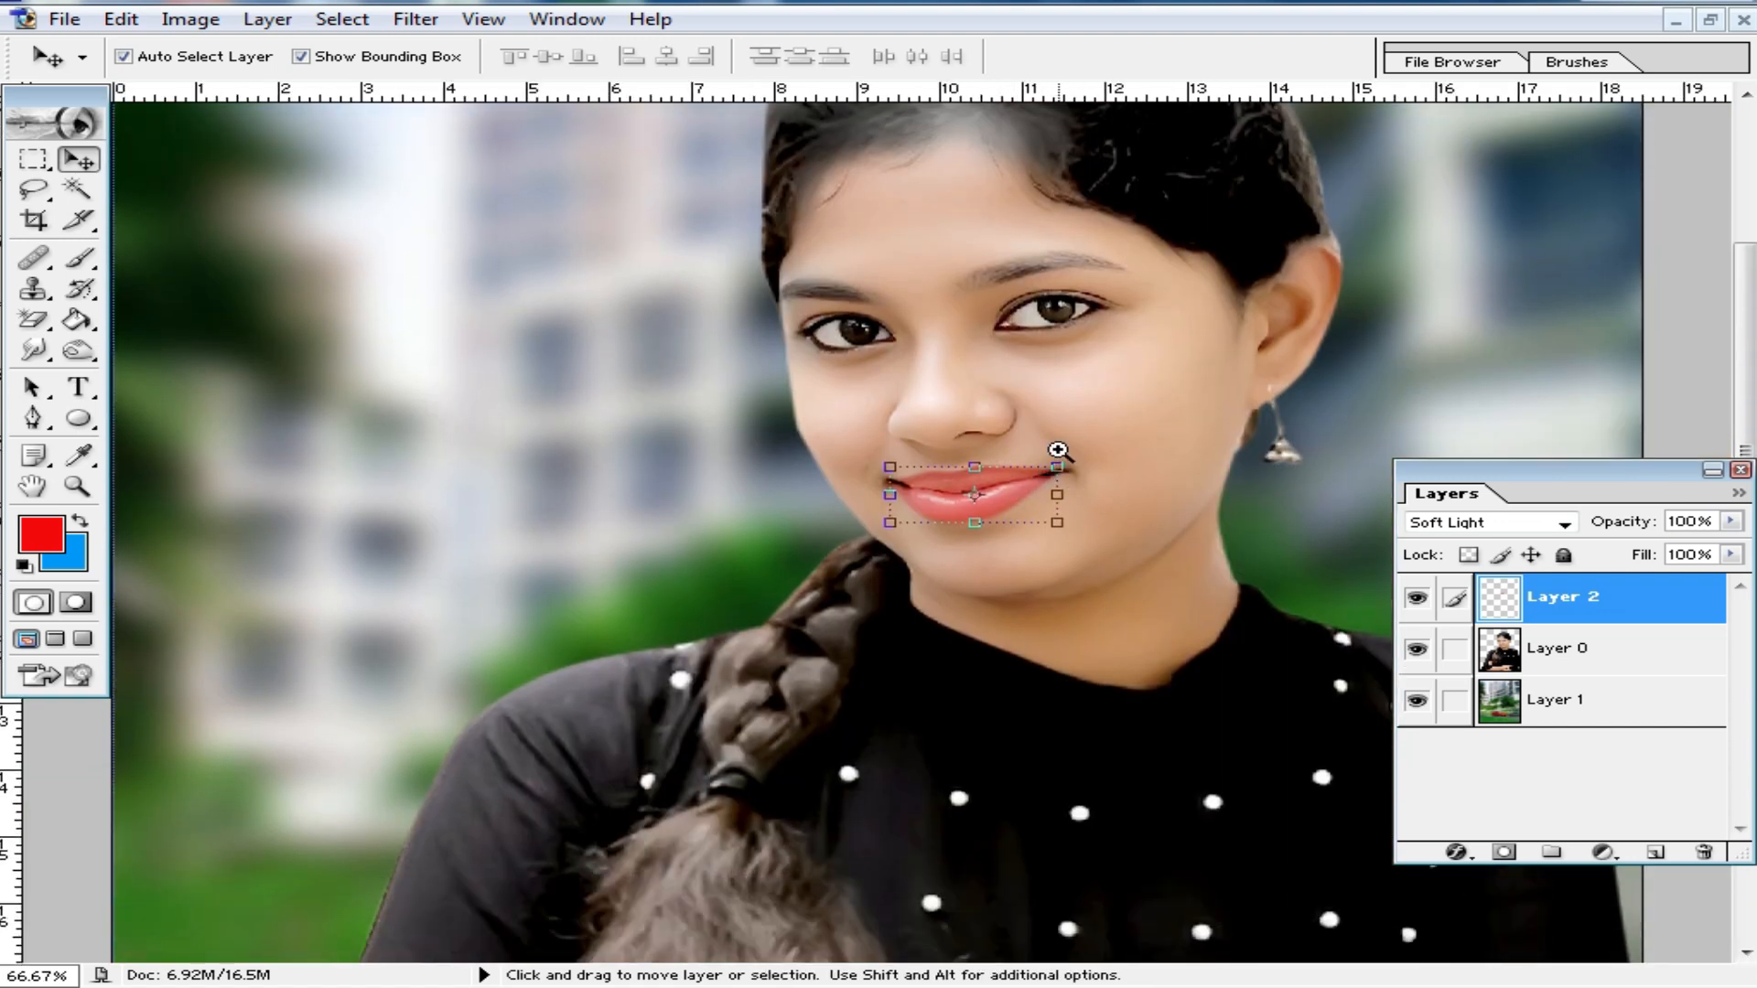
{"action": "scroll", "coordinate": [1052, 439], "scroll_direction": "up", "scroll_amount": 8}
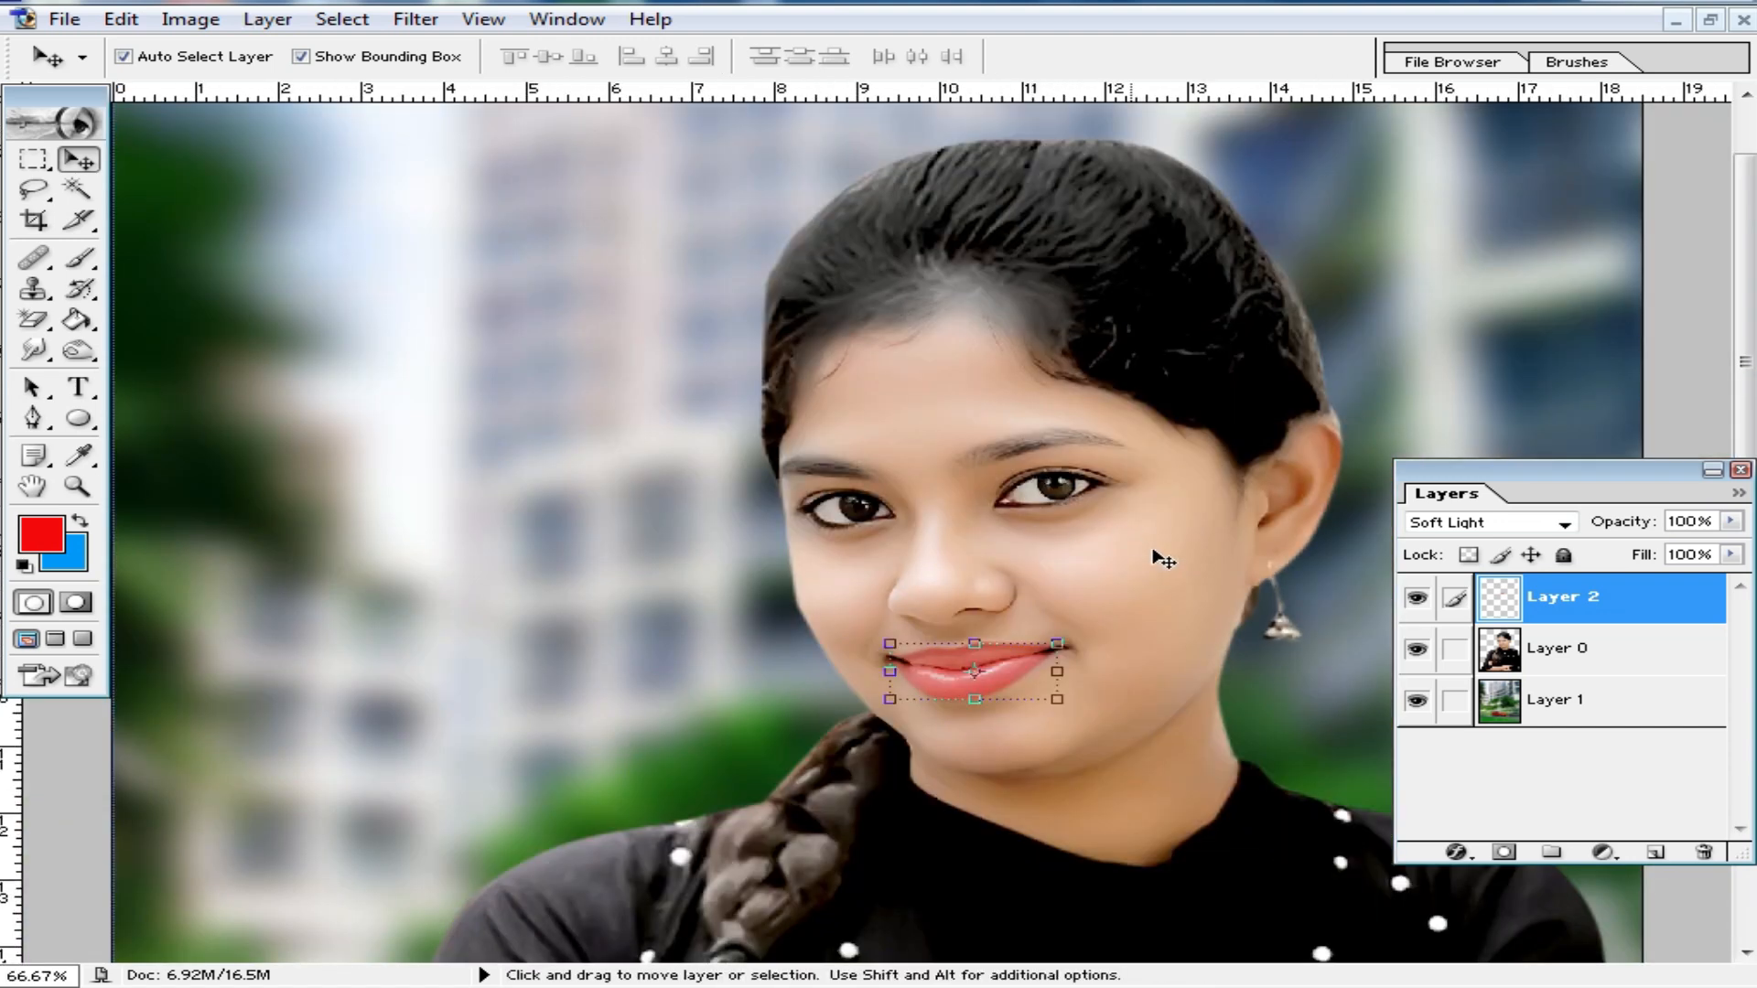
- Merge all visible layers and scale the merged image up slightly about its center, just past the canvas edges
{"action": "key", "text": "shift"}
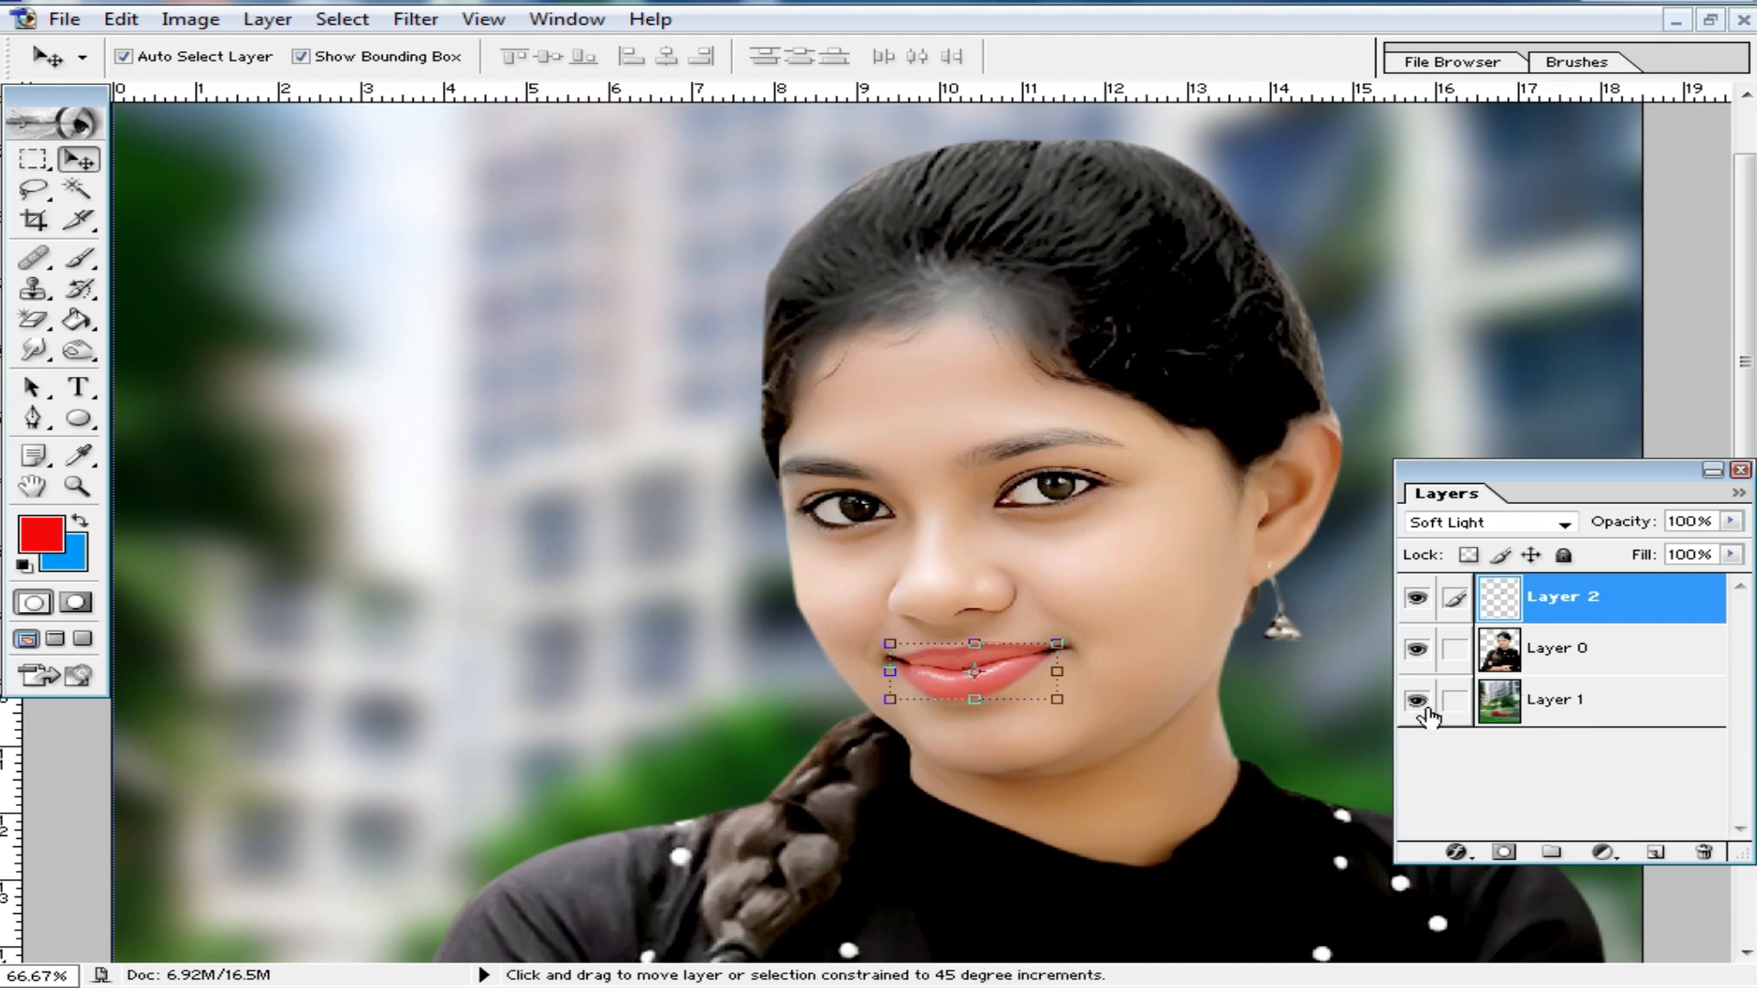
{"action": "key", "text": "ctrl+shift+e"}
{"action": "left_click", "coordinate": [1066, 597], "text": "alt"}
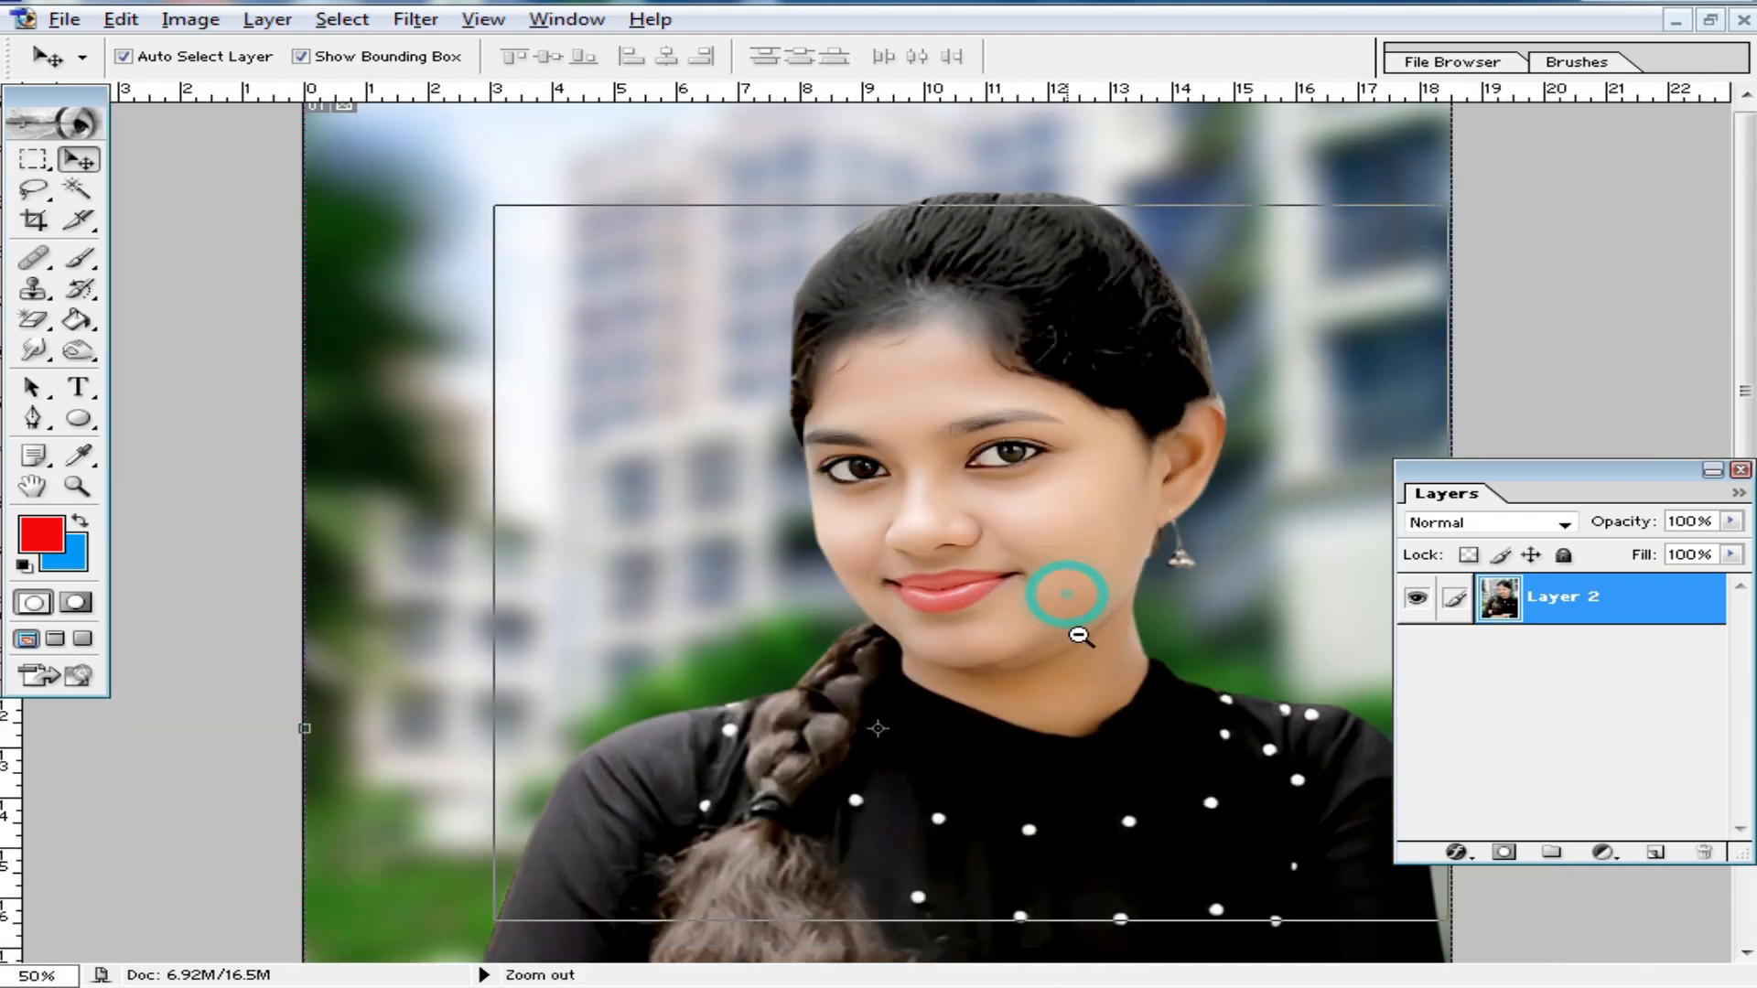
{"action": "left_click", "coordinate": [1080, 633], "text": "alt"}
{"action": "left_click", "coordinate": [1079, 533], "text": "alt"}
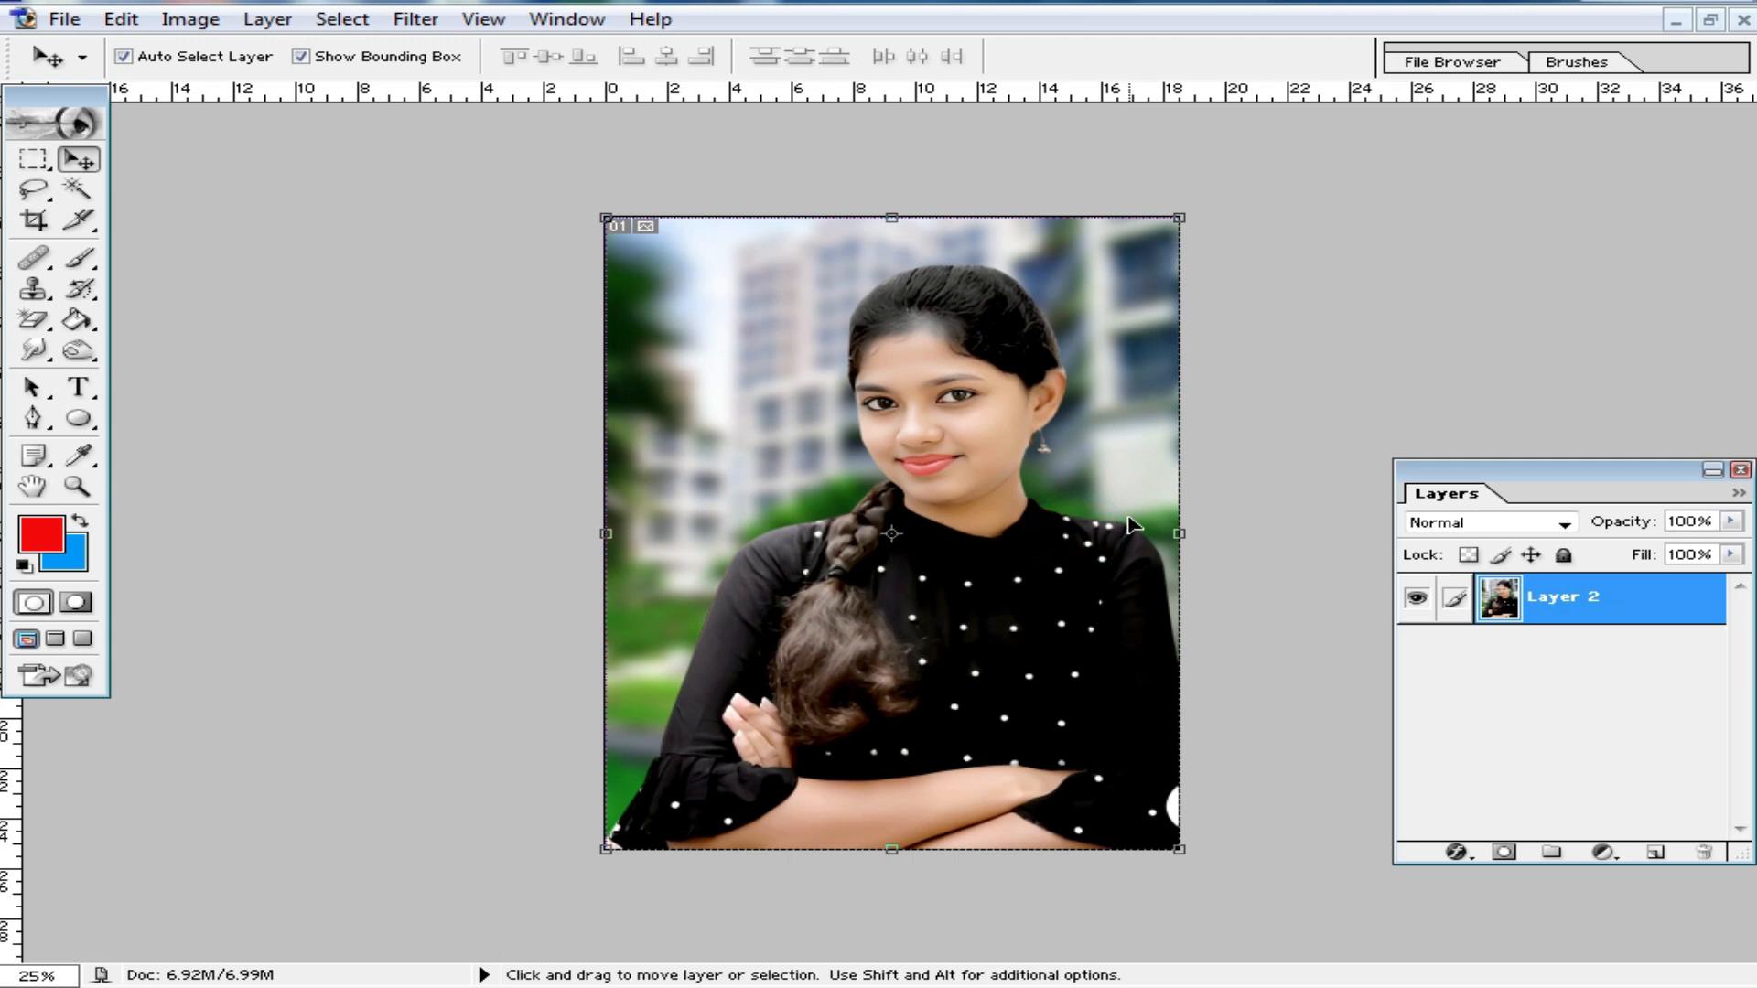
{"action": "left_click_drag", "start_coordinate": [1178, 849], "coordinate": [1198, 871]}
{"action": "key", "text": "Return"}
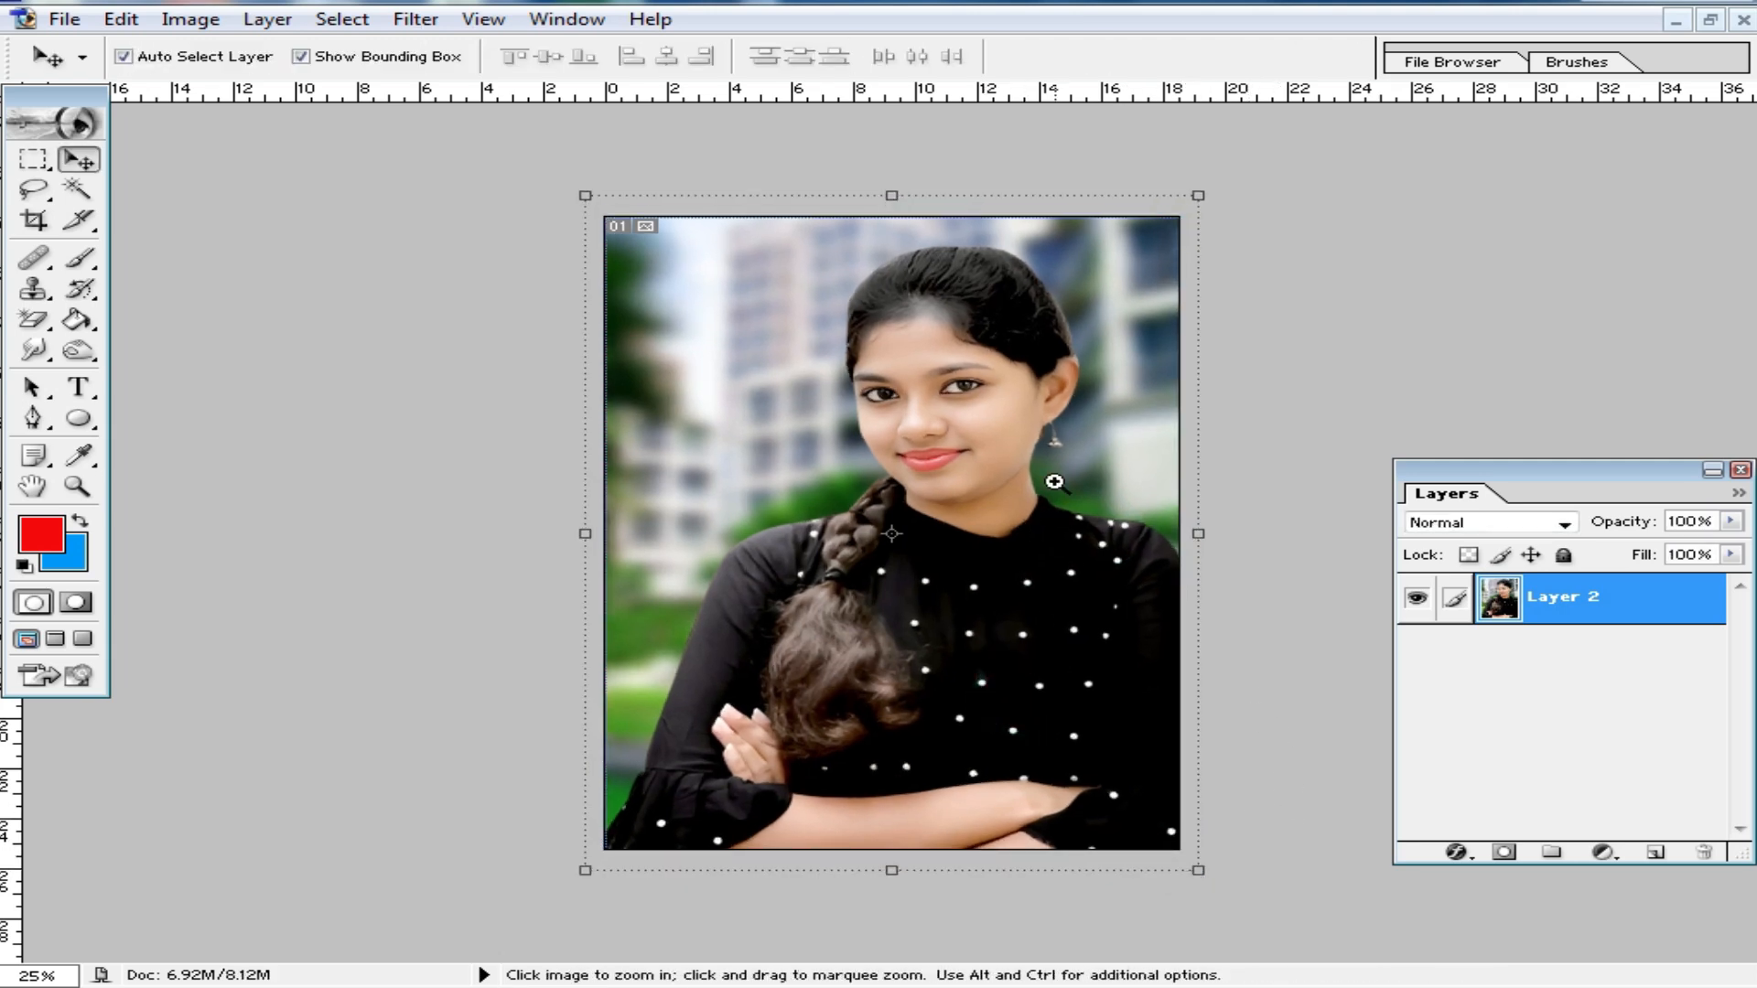
- Inspect the finished retouch on the lips, eyes, skin and hair, up close and in the wider portrait
{"action": "left_click", "coordinate": [1052, 483], "text": "ctrl"}
{"action": "left_click", "coordinate": [1046, 479], "text": "ctrl"}
{"action": "left_click", "coordinate": [944, 473], "text": "ctrl"}
{"action": "left_click", "coordinate": [930, 471], "text": "ctrl"}
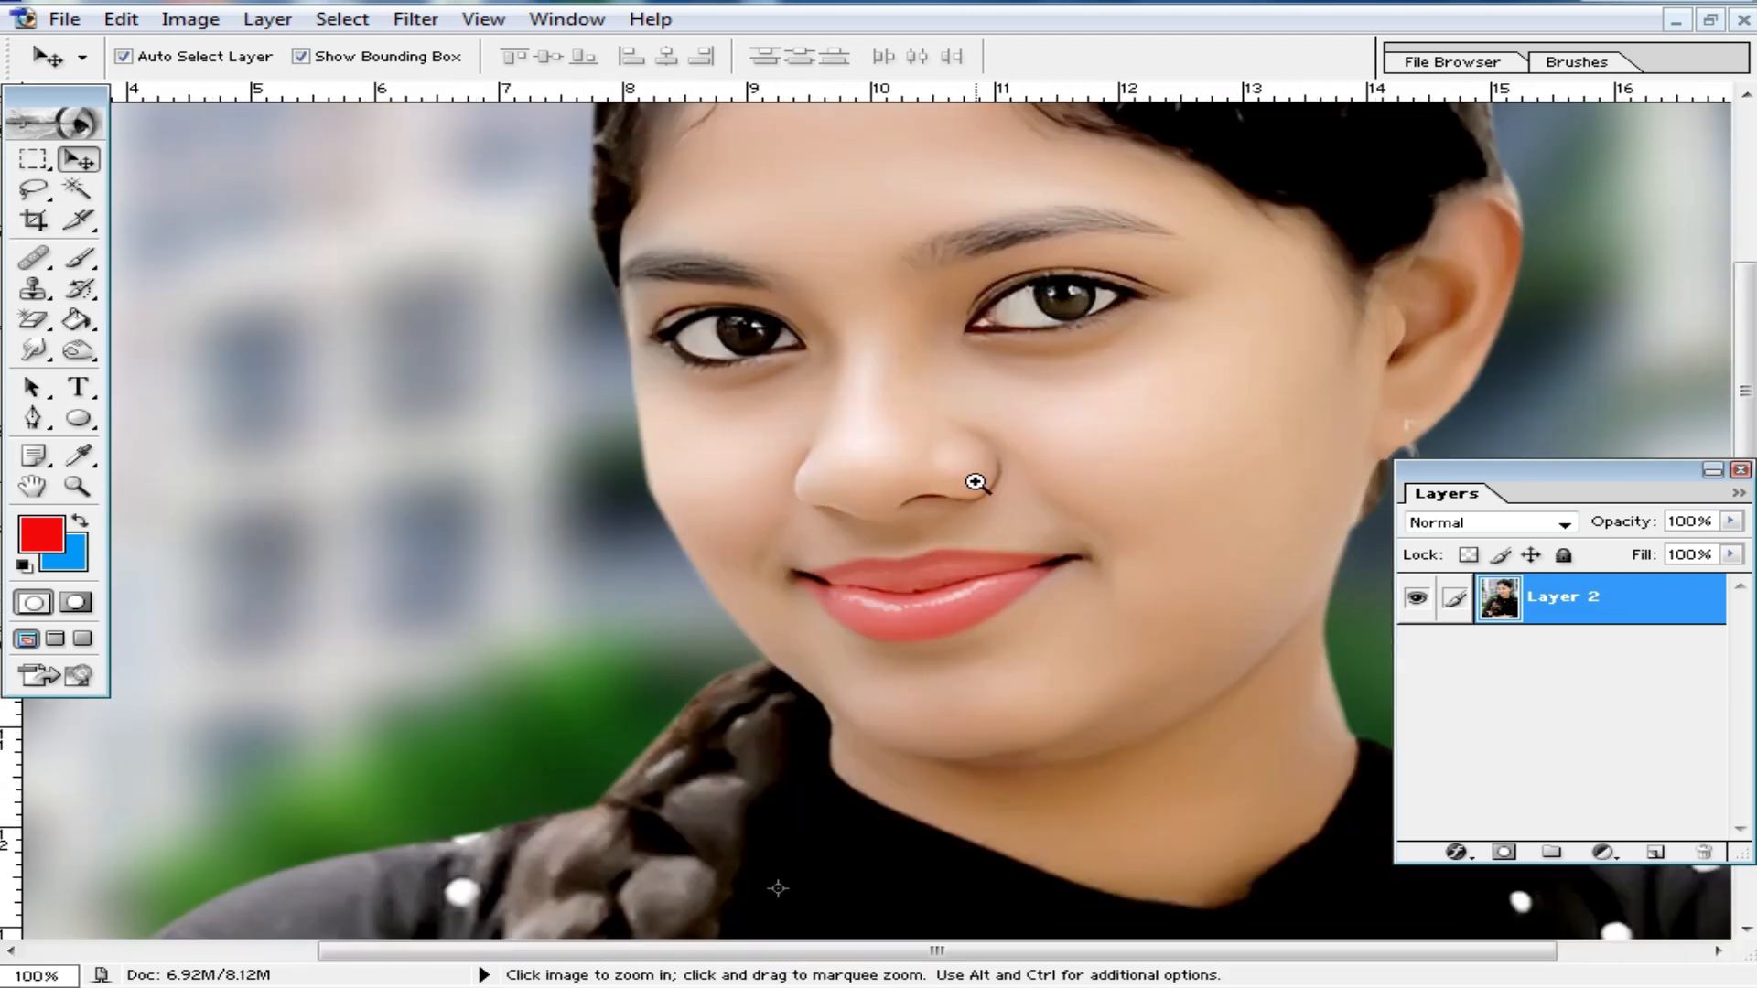
{"action": "left_click", "coordinate": [978, 486], "text": "ctrl"}
{"action": "left_click_drag", "start_coordinate": [995, 482], "coordinate": [1127, 626]}
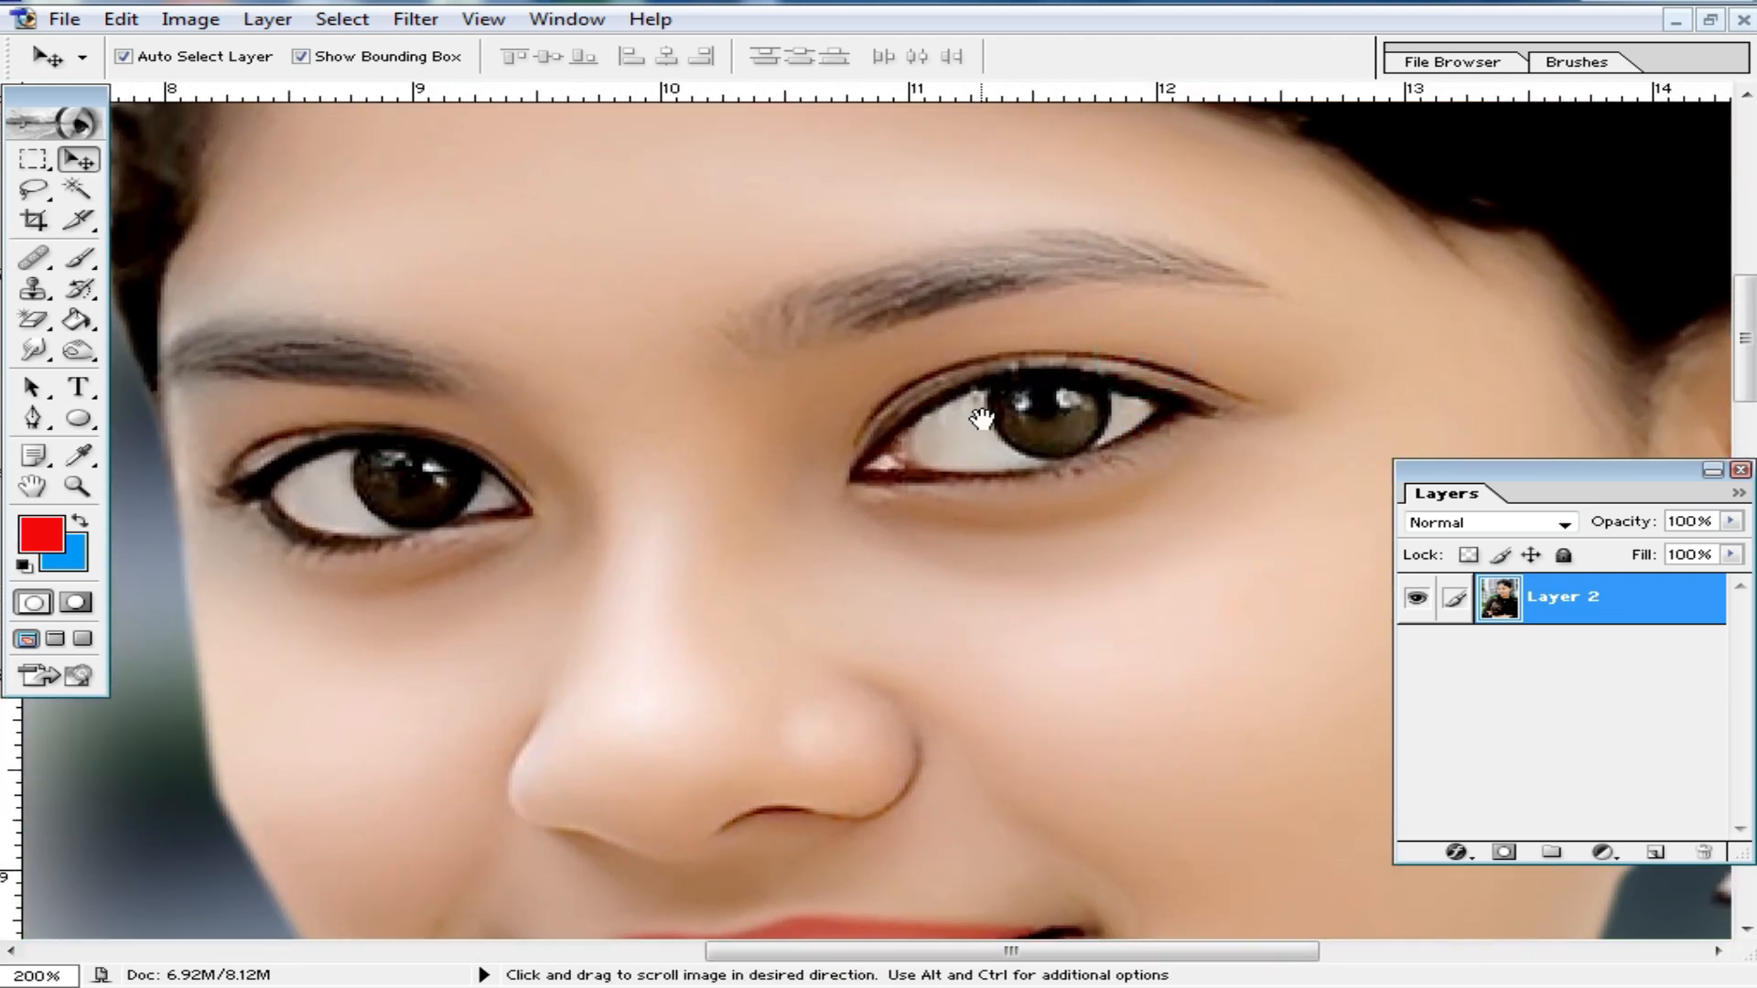
{"action": "left_click", "coordinate": [1061, 534], "text": "alt"}
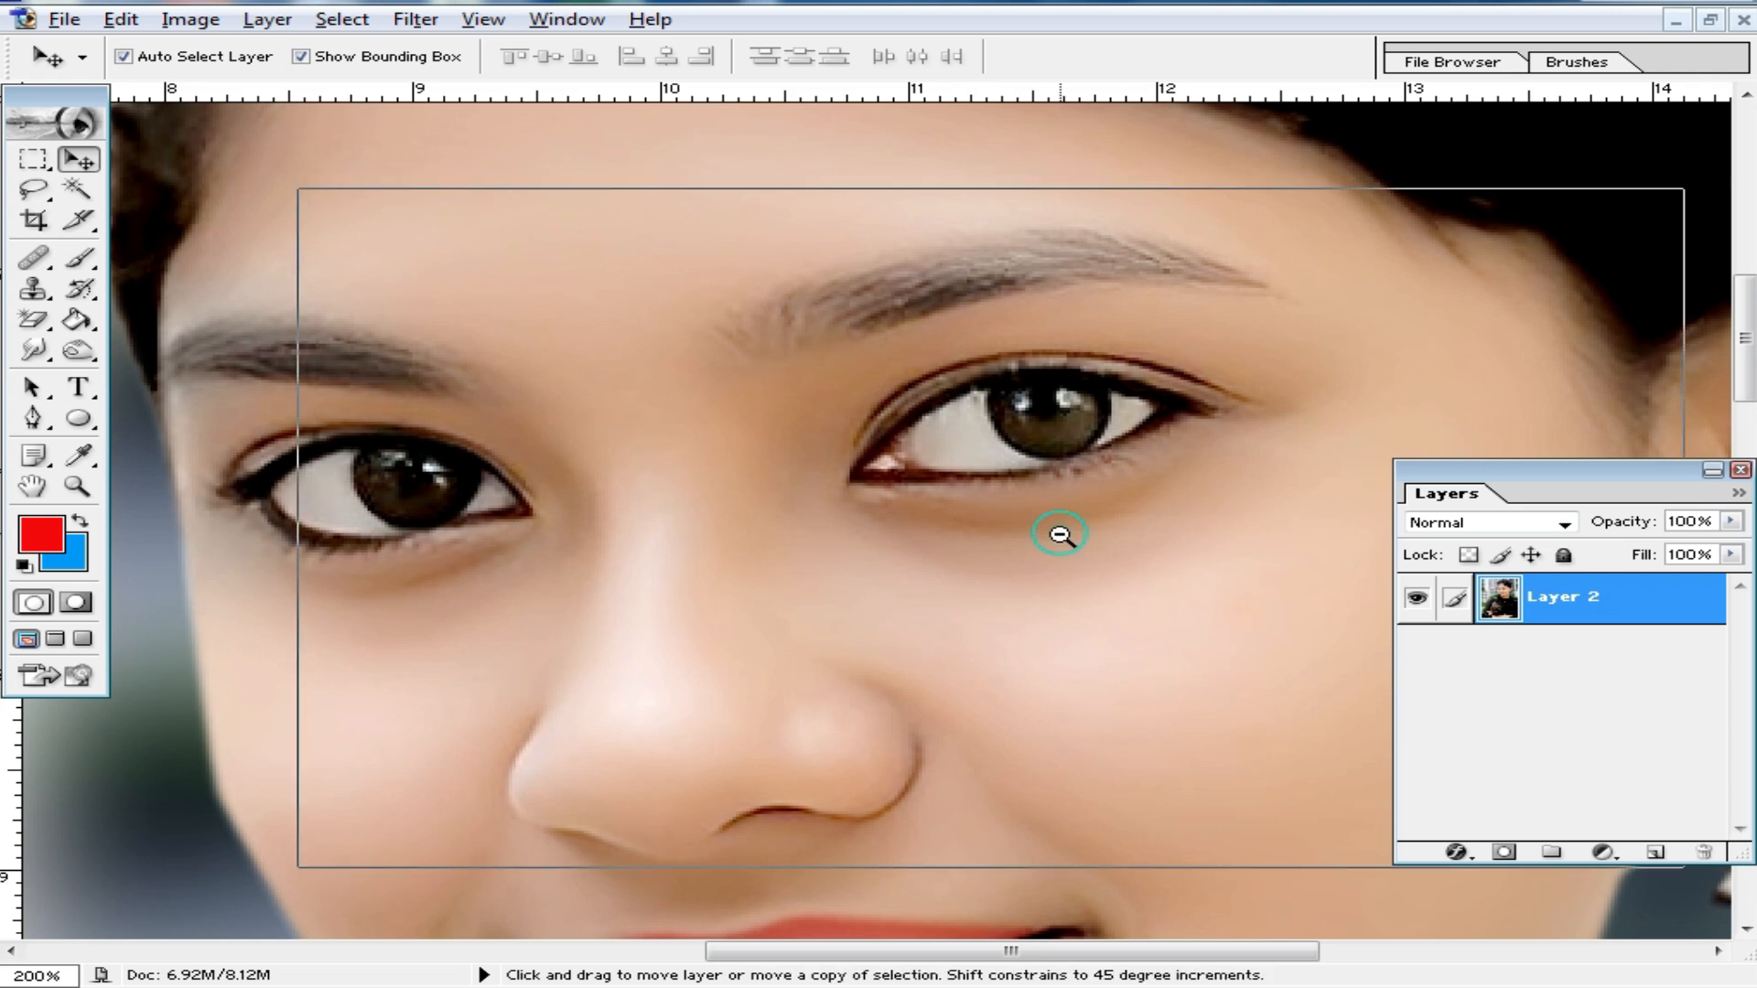
{"action": "left_click", "coordinate": [1050, 534], "text": "alt"}
{"action": "left_click", "coordinate": [1059, 377], "text": "ctrl"}
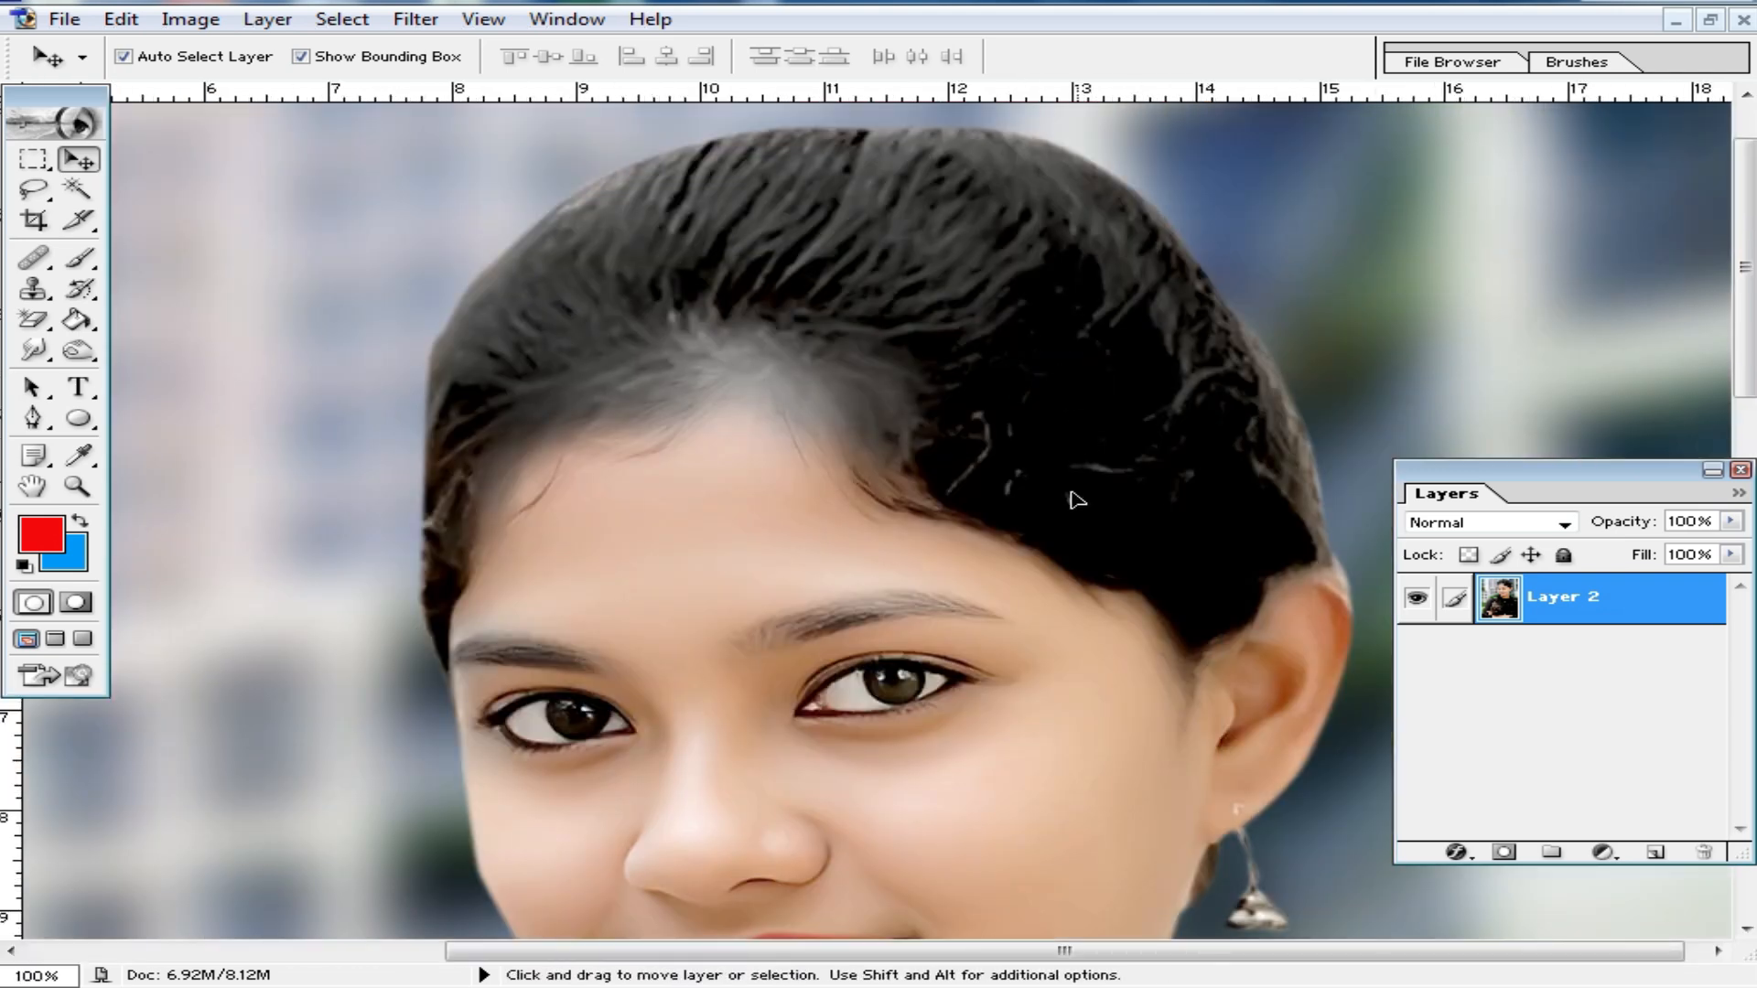
{"action": "scroll", "coordinate": [1070, 499], "scroll_direction": "down", "scroll_amount": 5}
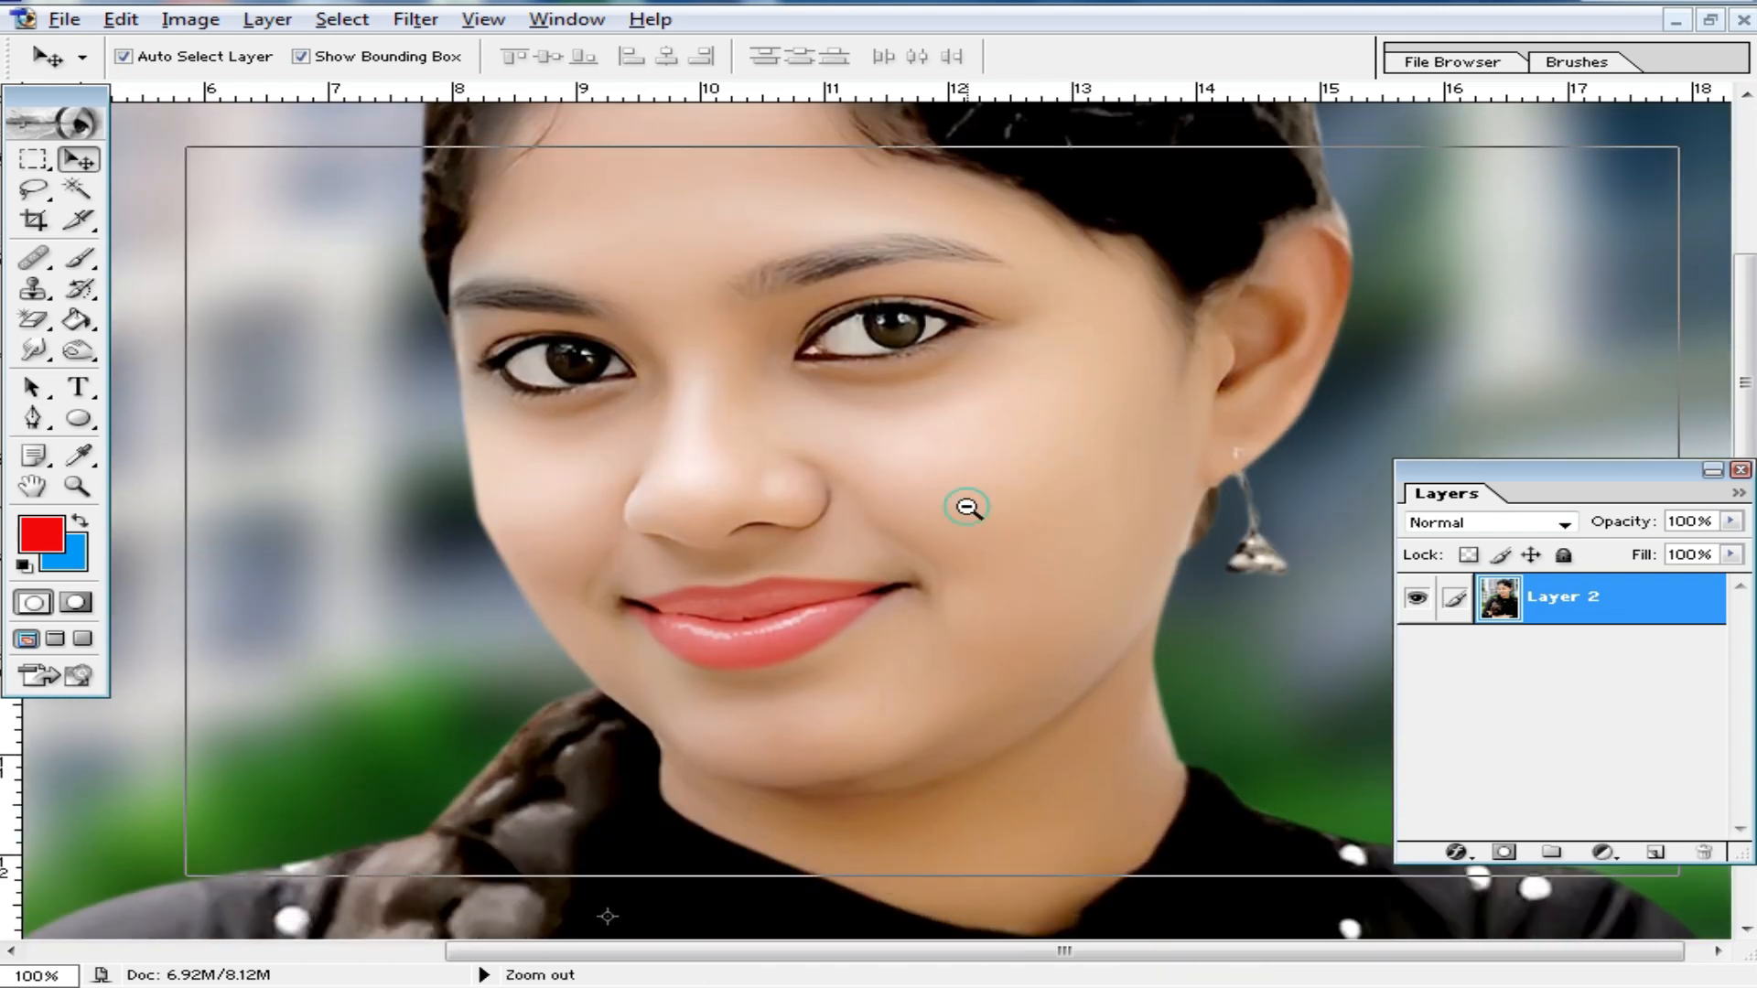
{"action": "left_click", "coordinate": [968, 507], "text": "alt"}
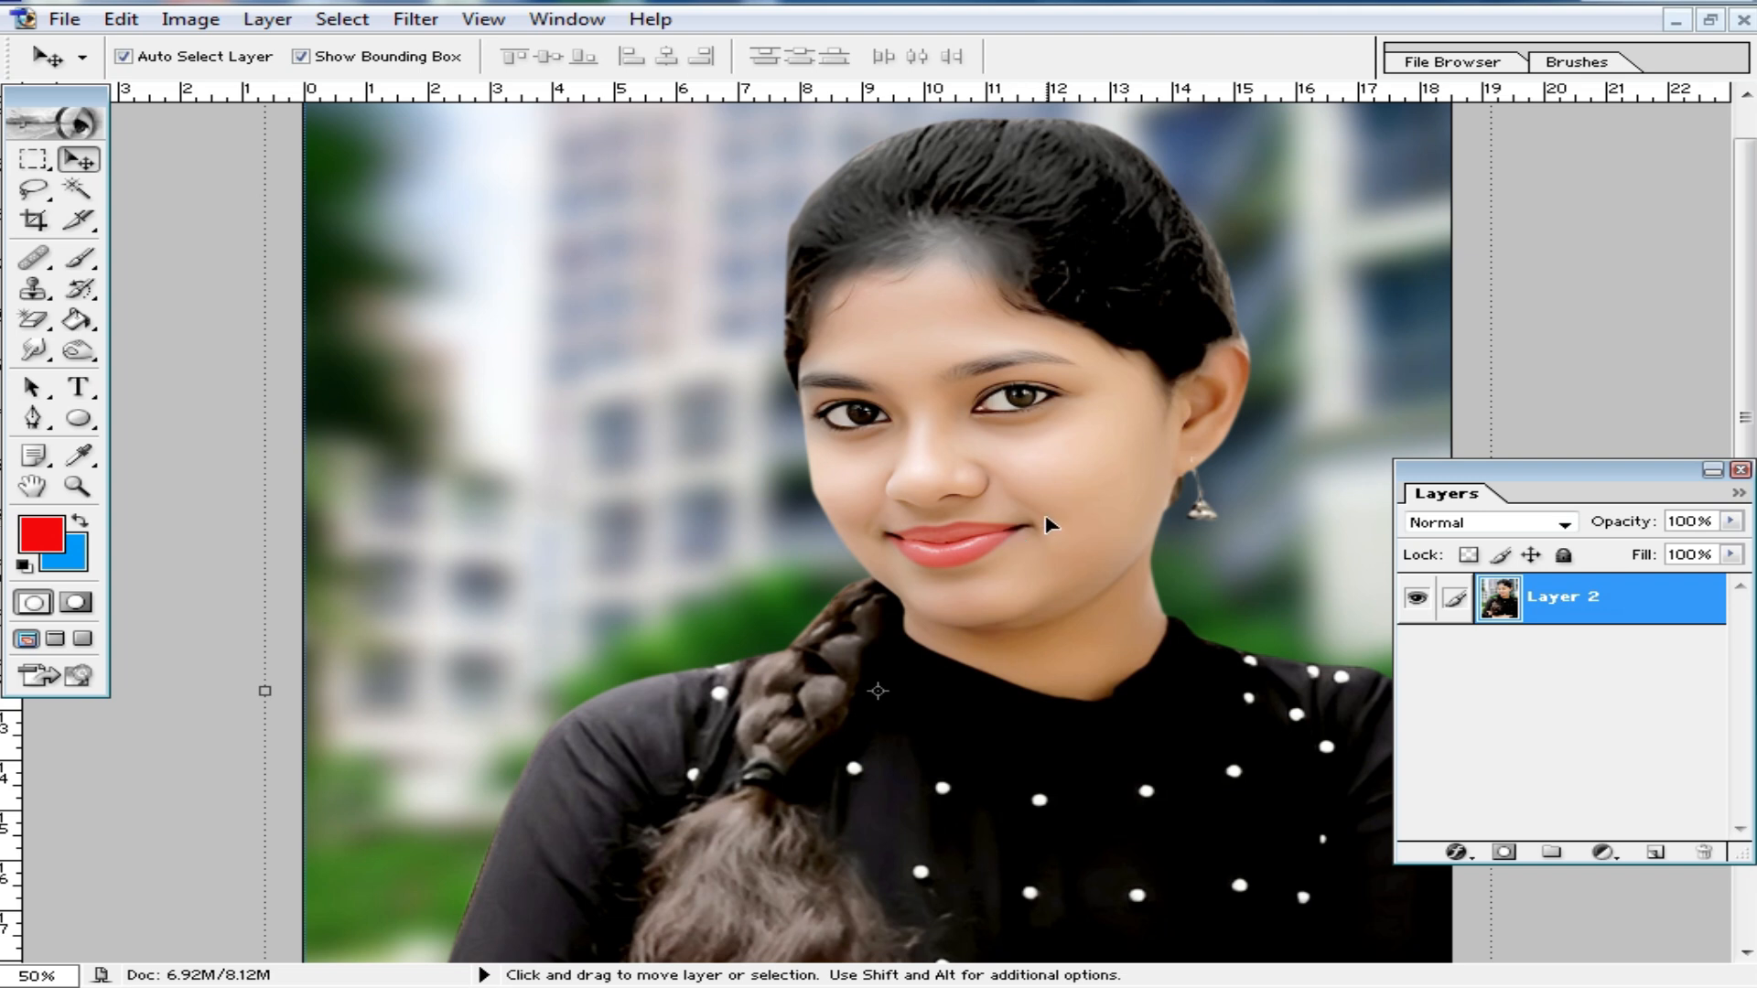
- Save a JPEG copy of the portrait as yutyuty in New folder (8), accepting the JPEG options
{"action": "key", "text": "ctrl+shift+s"}
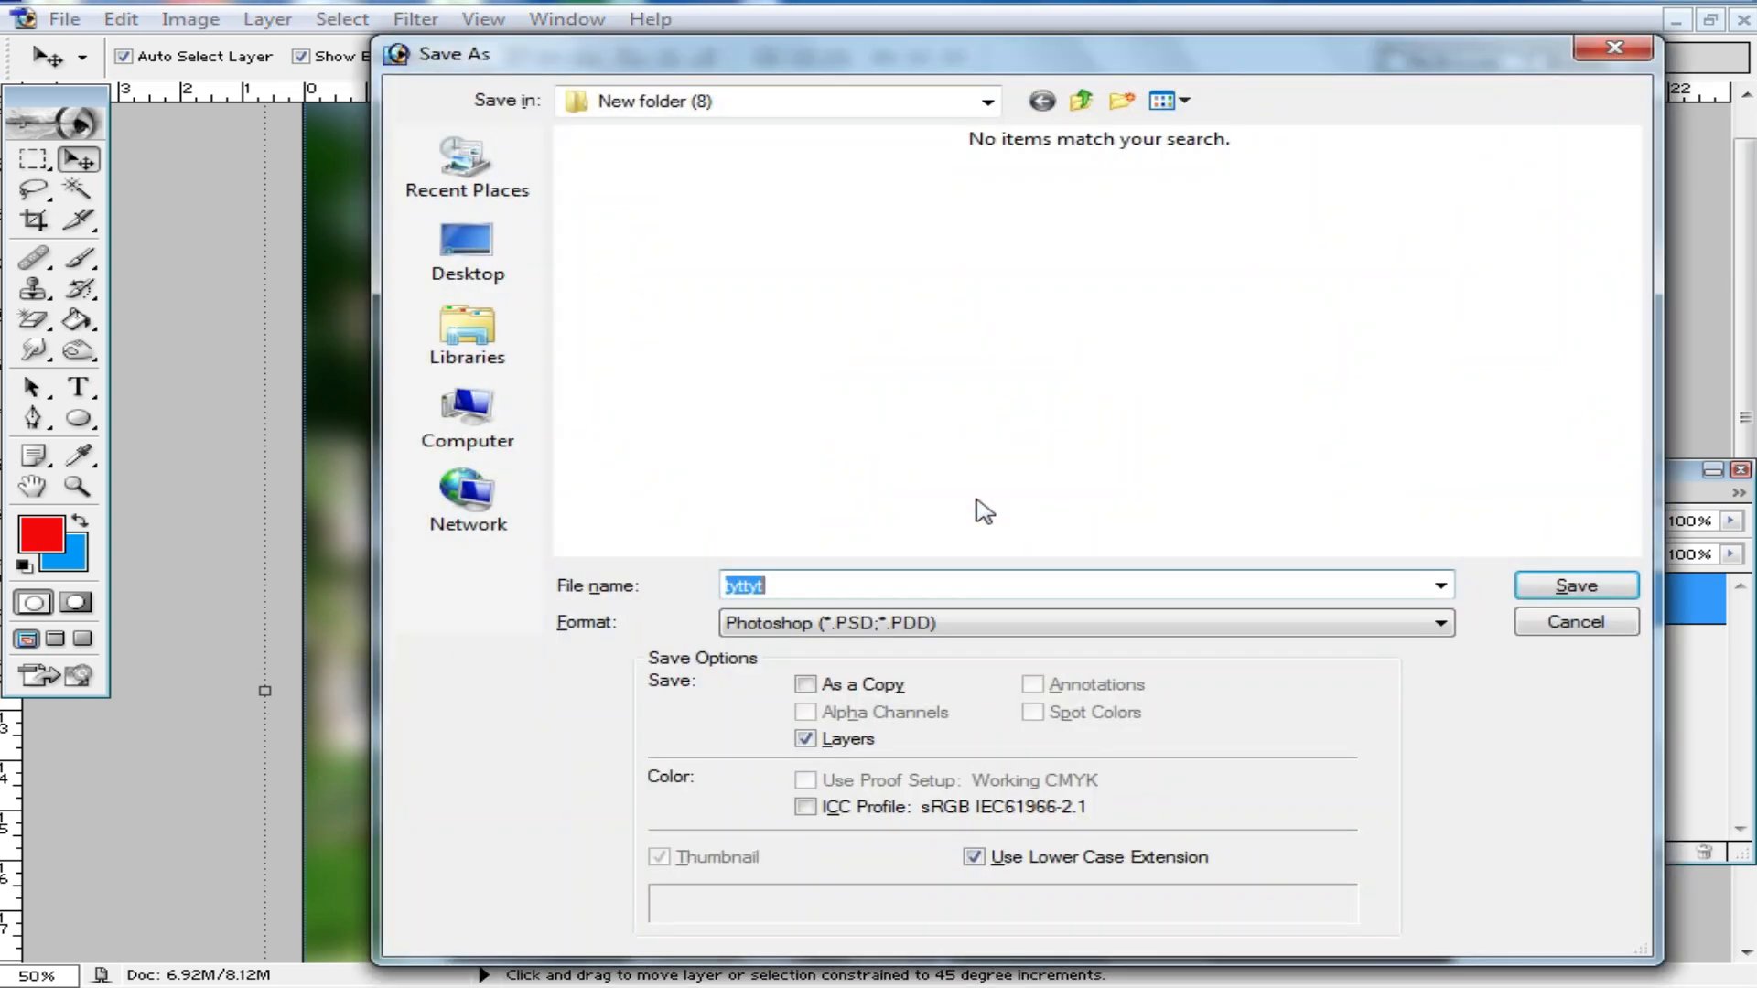
{"action": "left_click", "coordinate": [946, 631]}
{"action": "left_click", "coordinate": [1025, 756]}
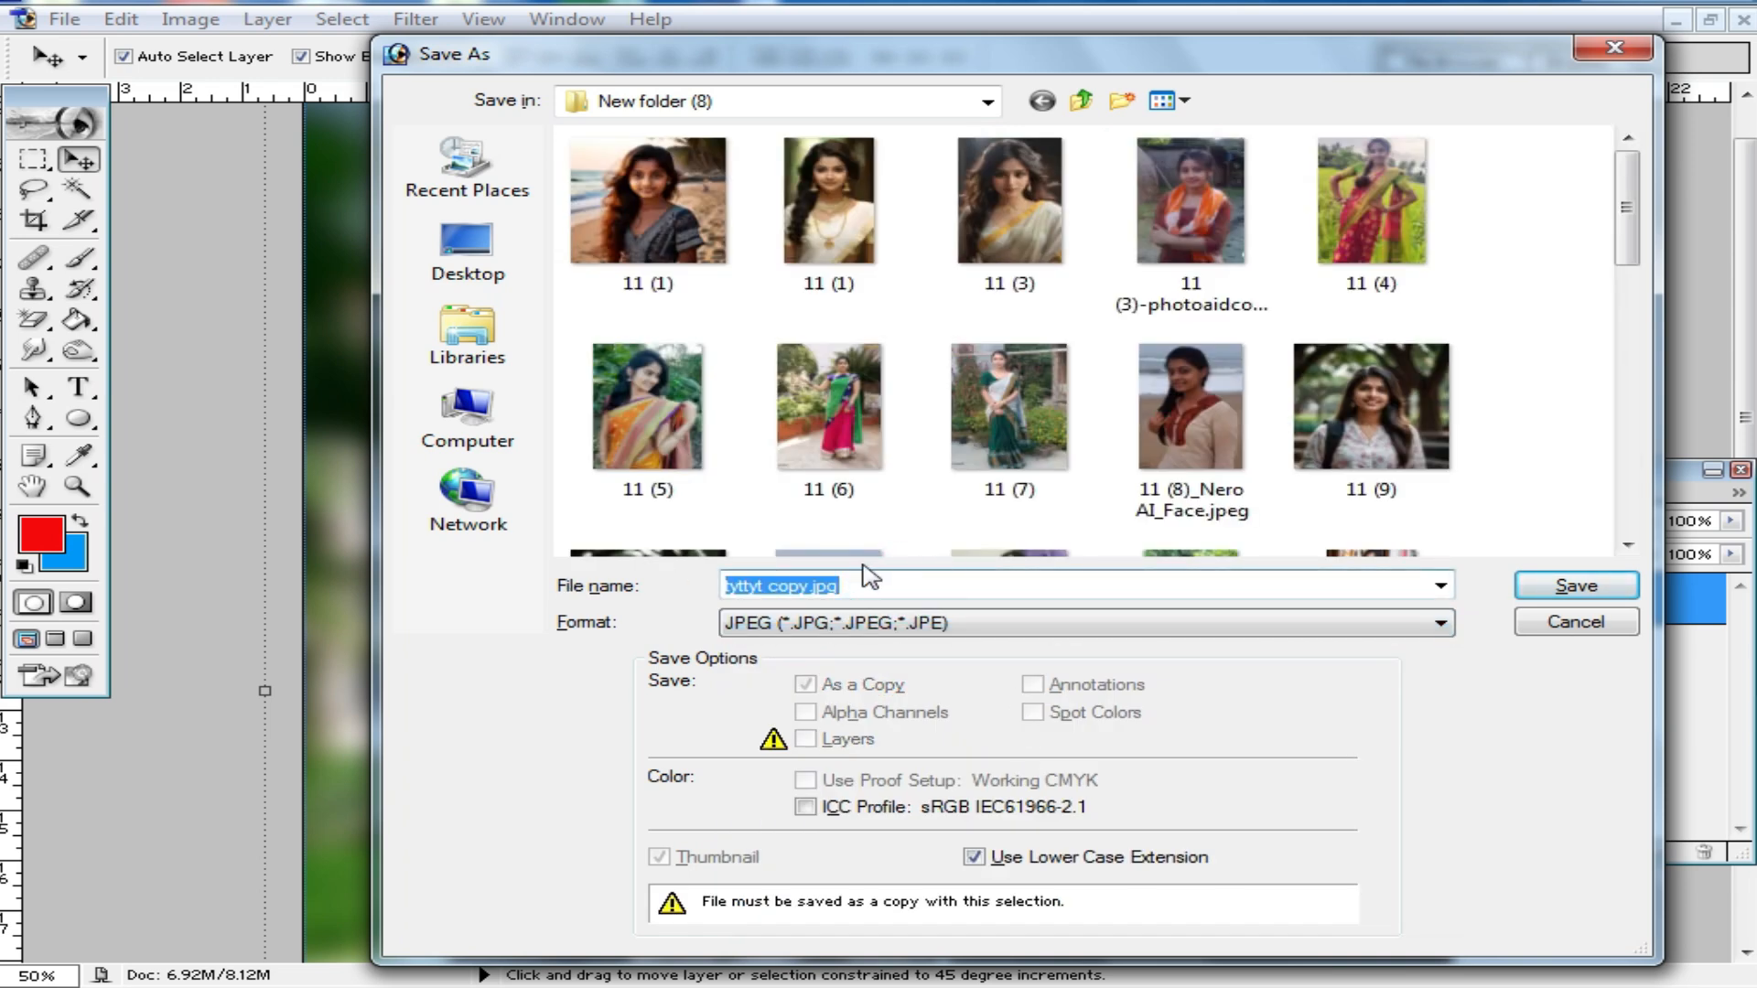
{"action": "type", "text": "yutyuty"}
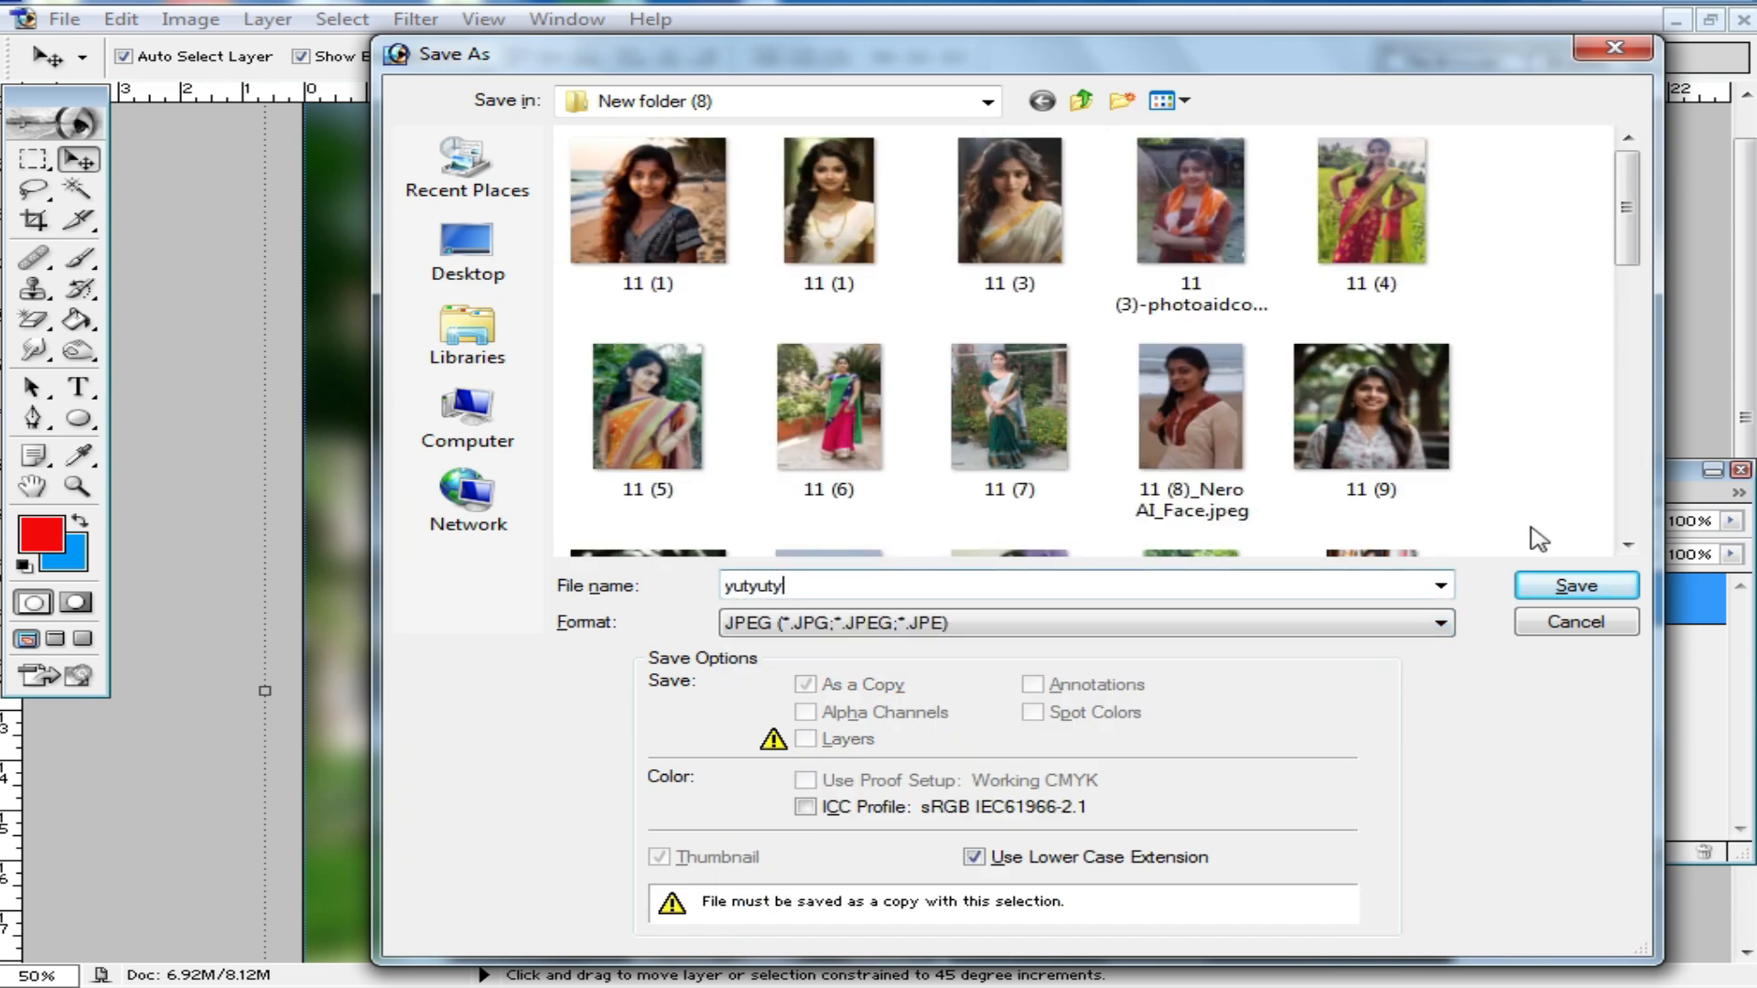
{"action": "left_click", "coordinate": [1558, 584]}
{"action": "left_click", "coordinate": [1123, 302]}
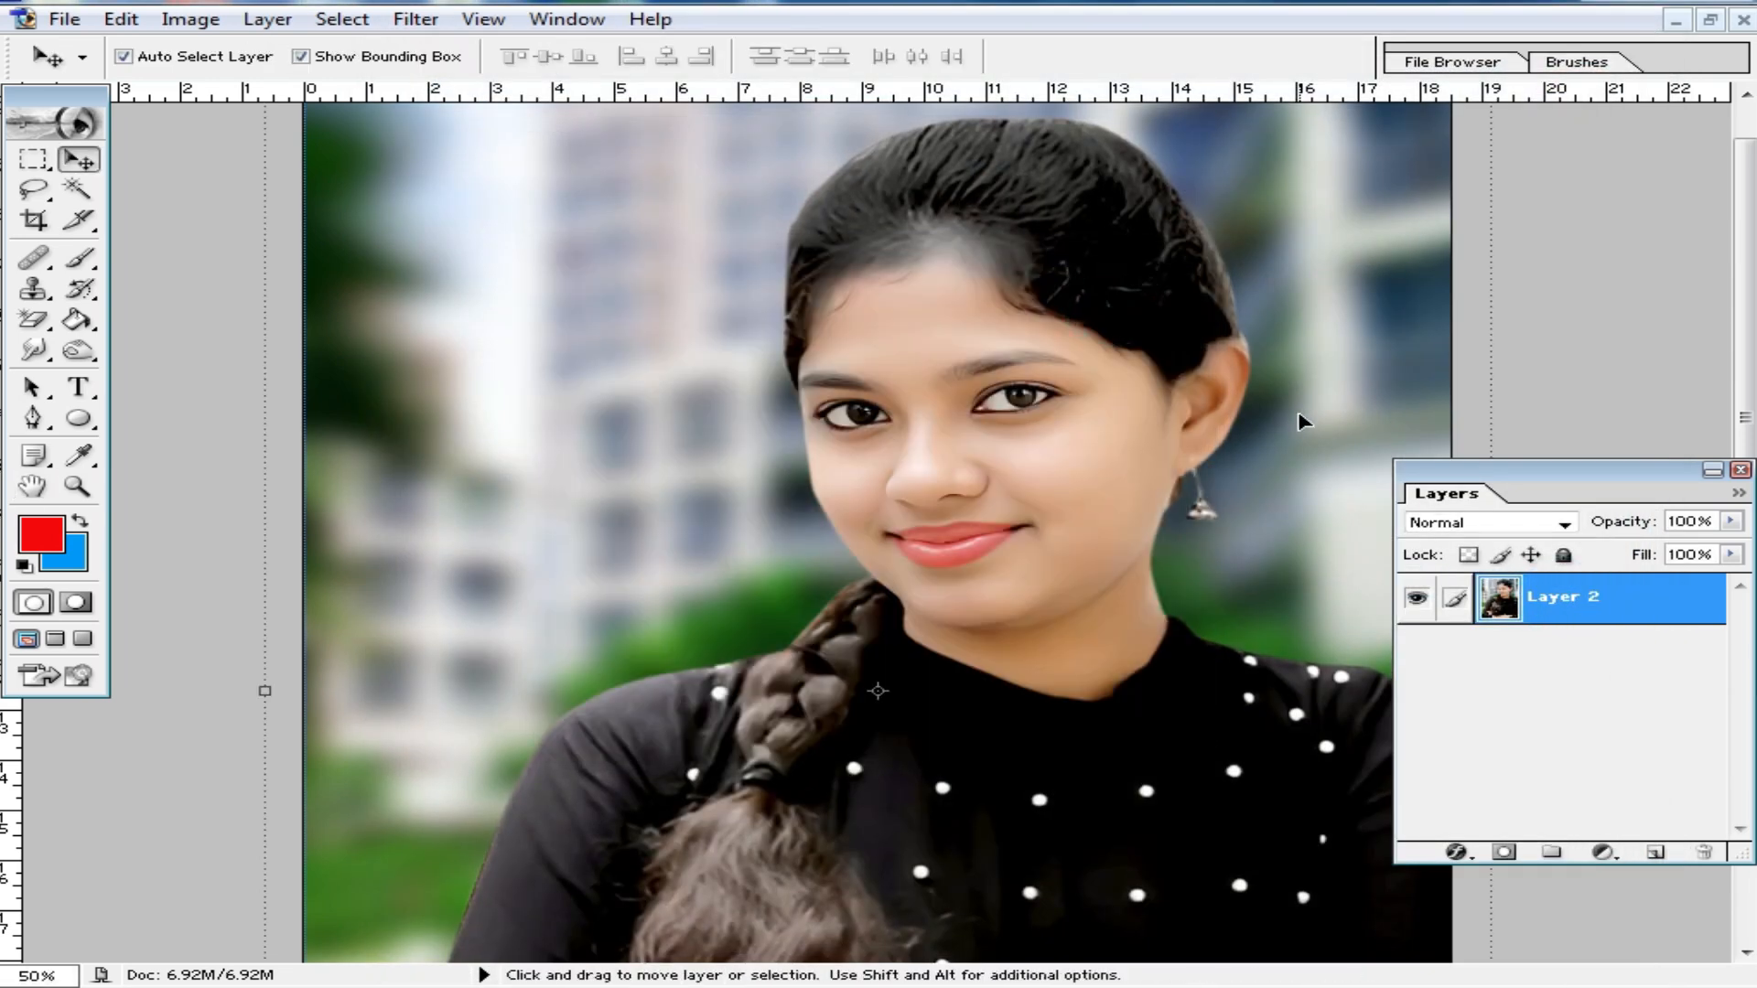